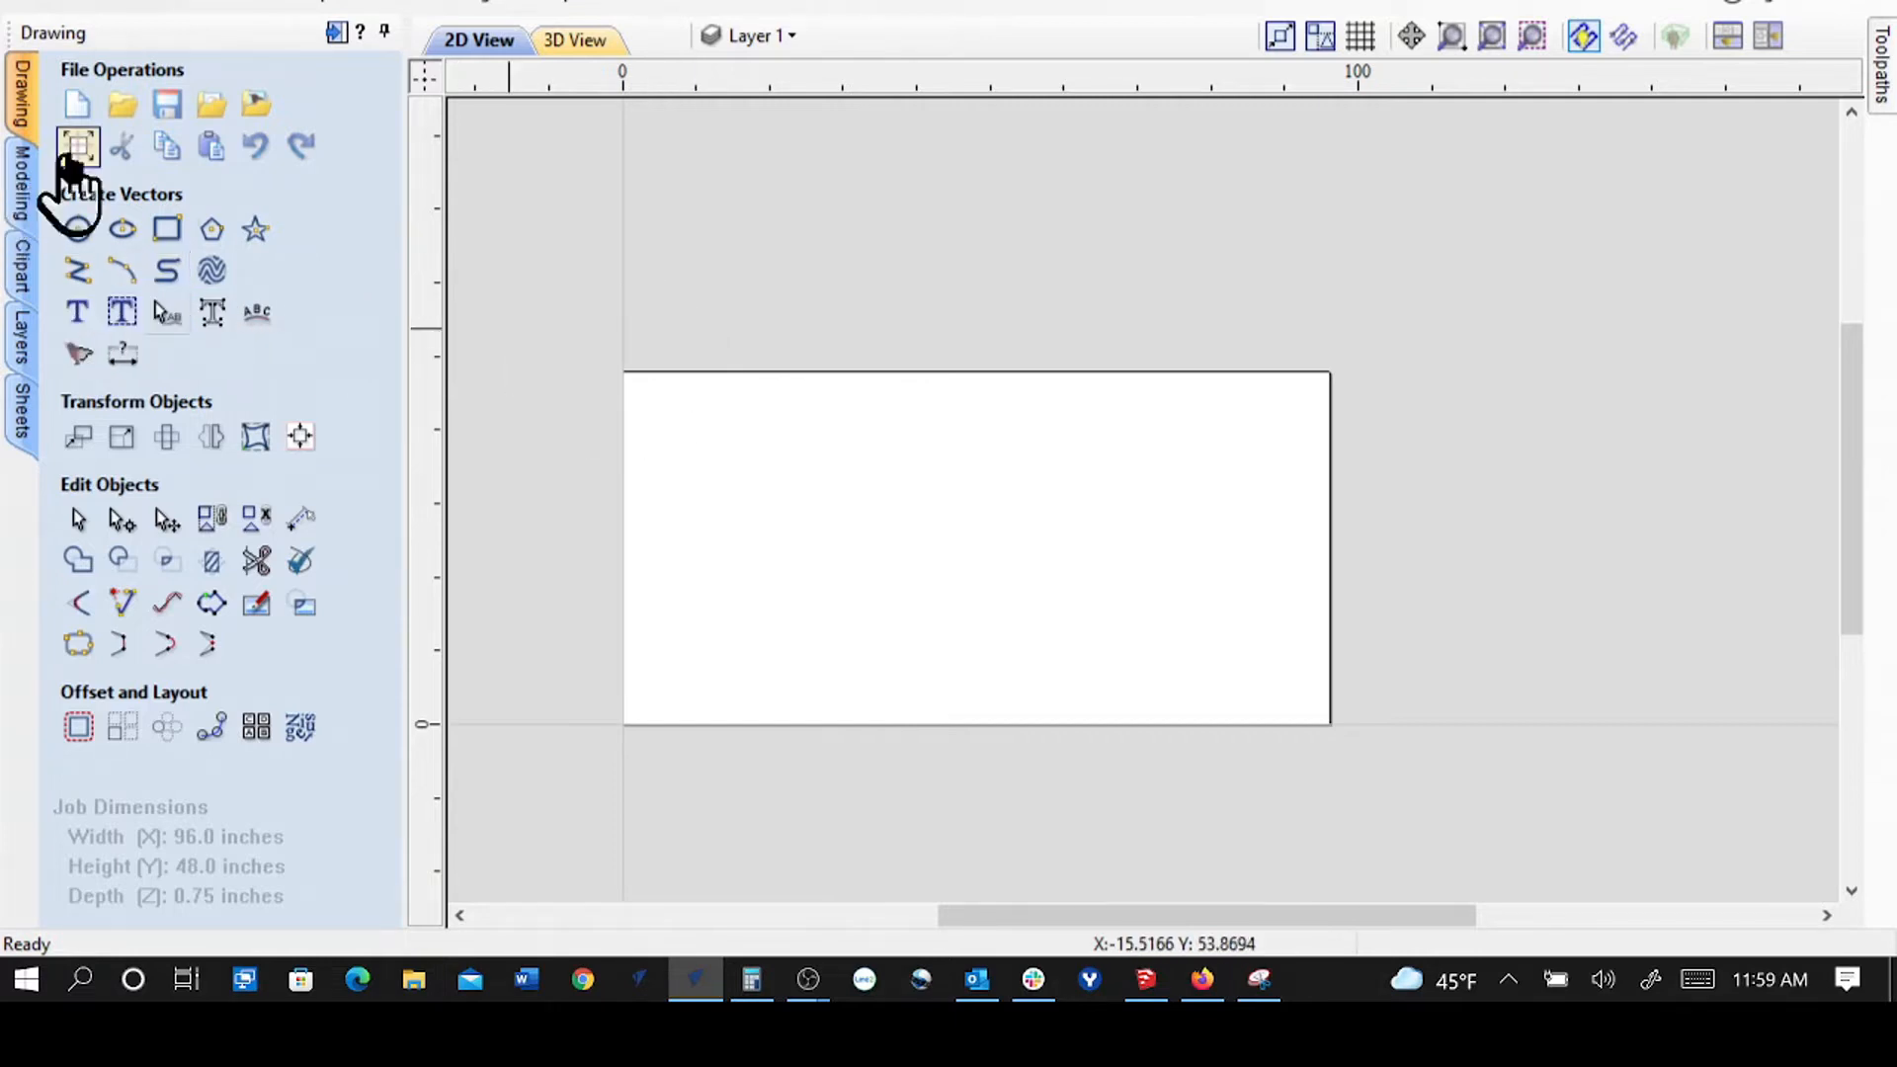
# - Review the job setup's type, size, Z zero and XY datum settings and accept it
pyautogui.click(79, 145)
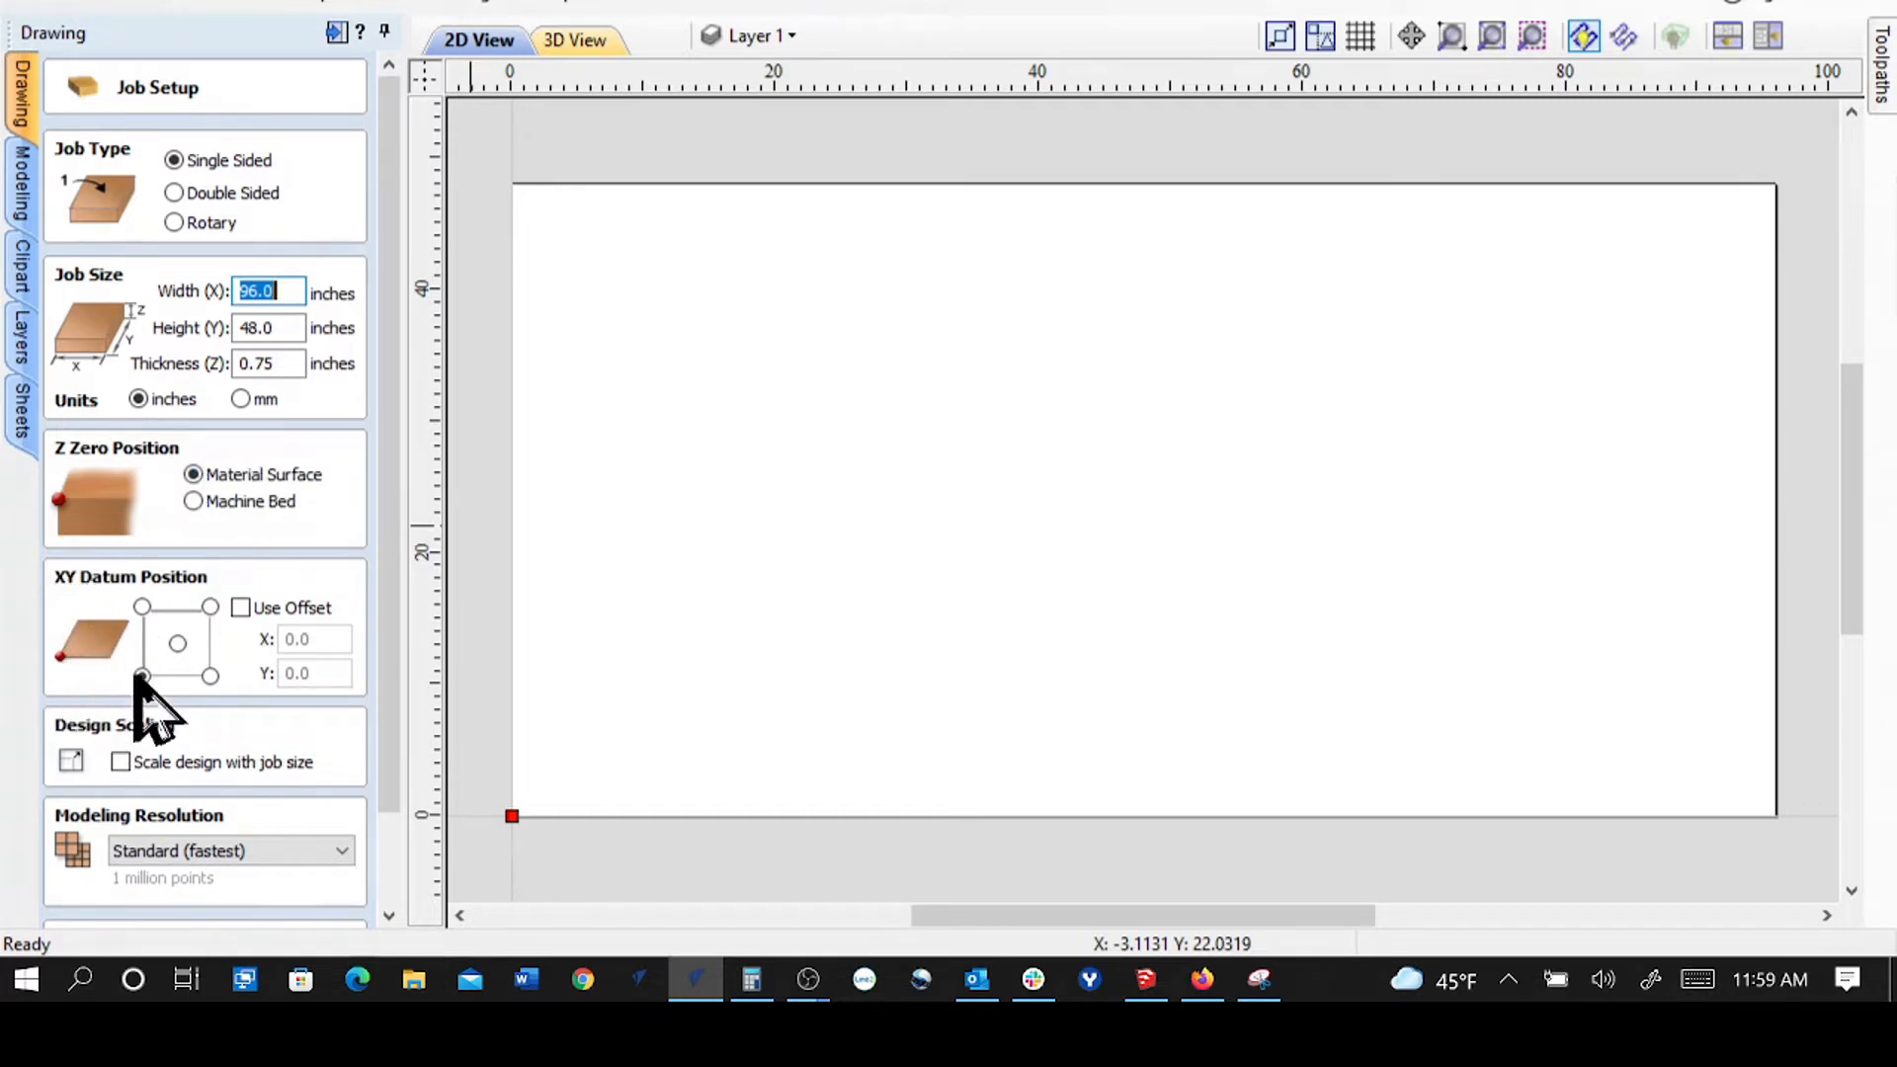
pyautogui.click(389, 873)
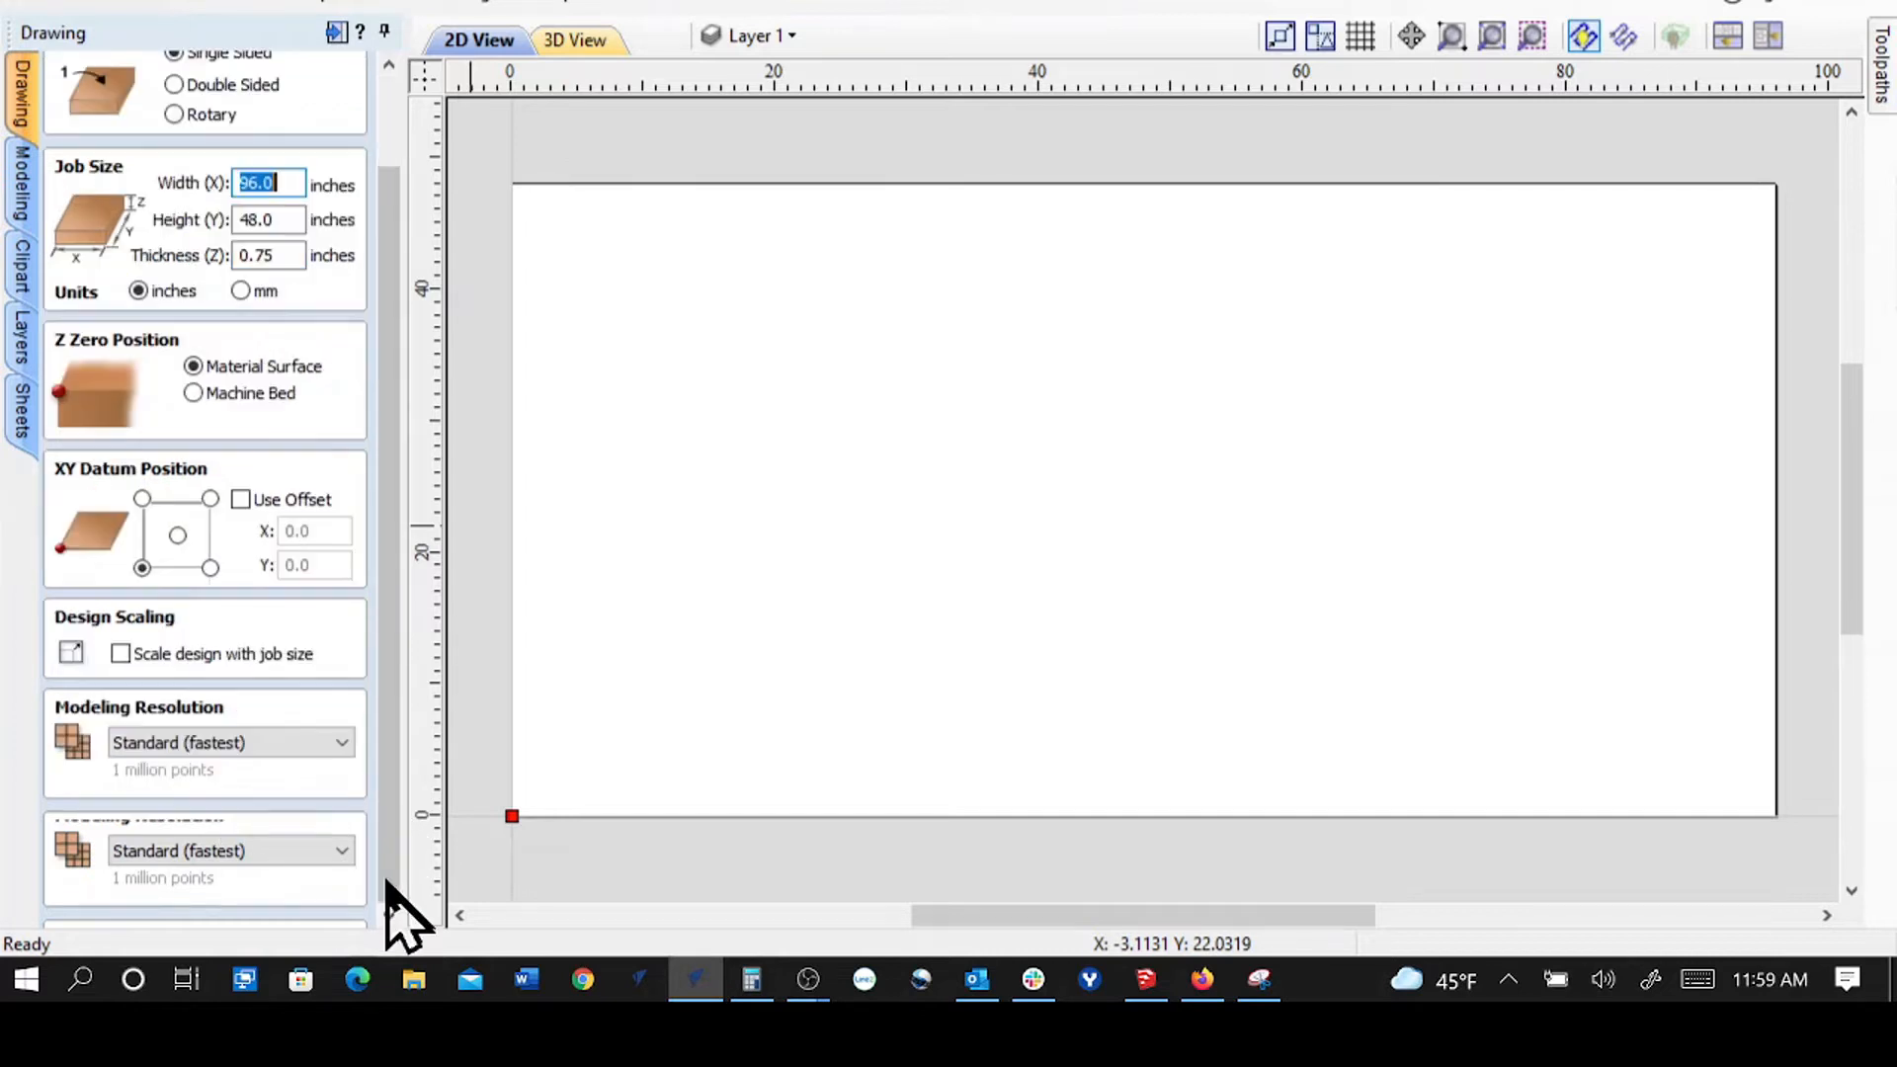
pyautogui.click(93, 898)
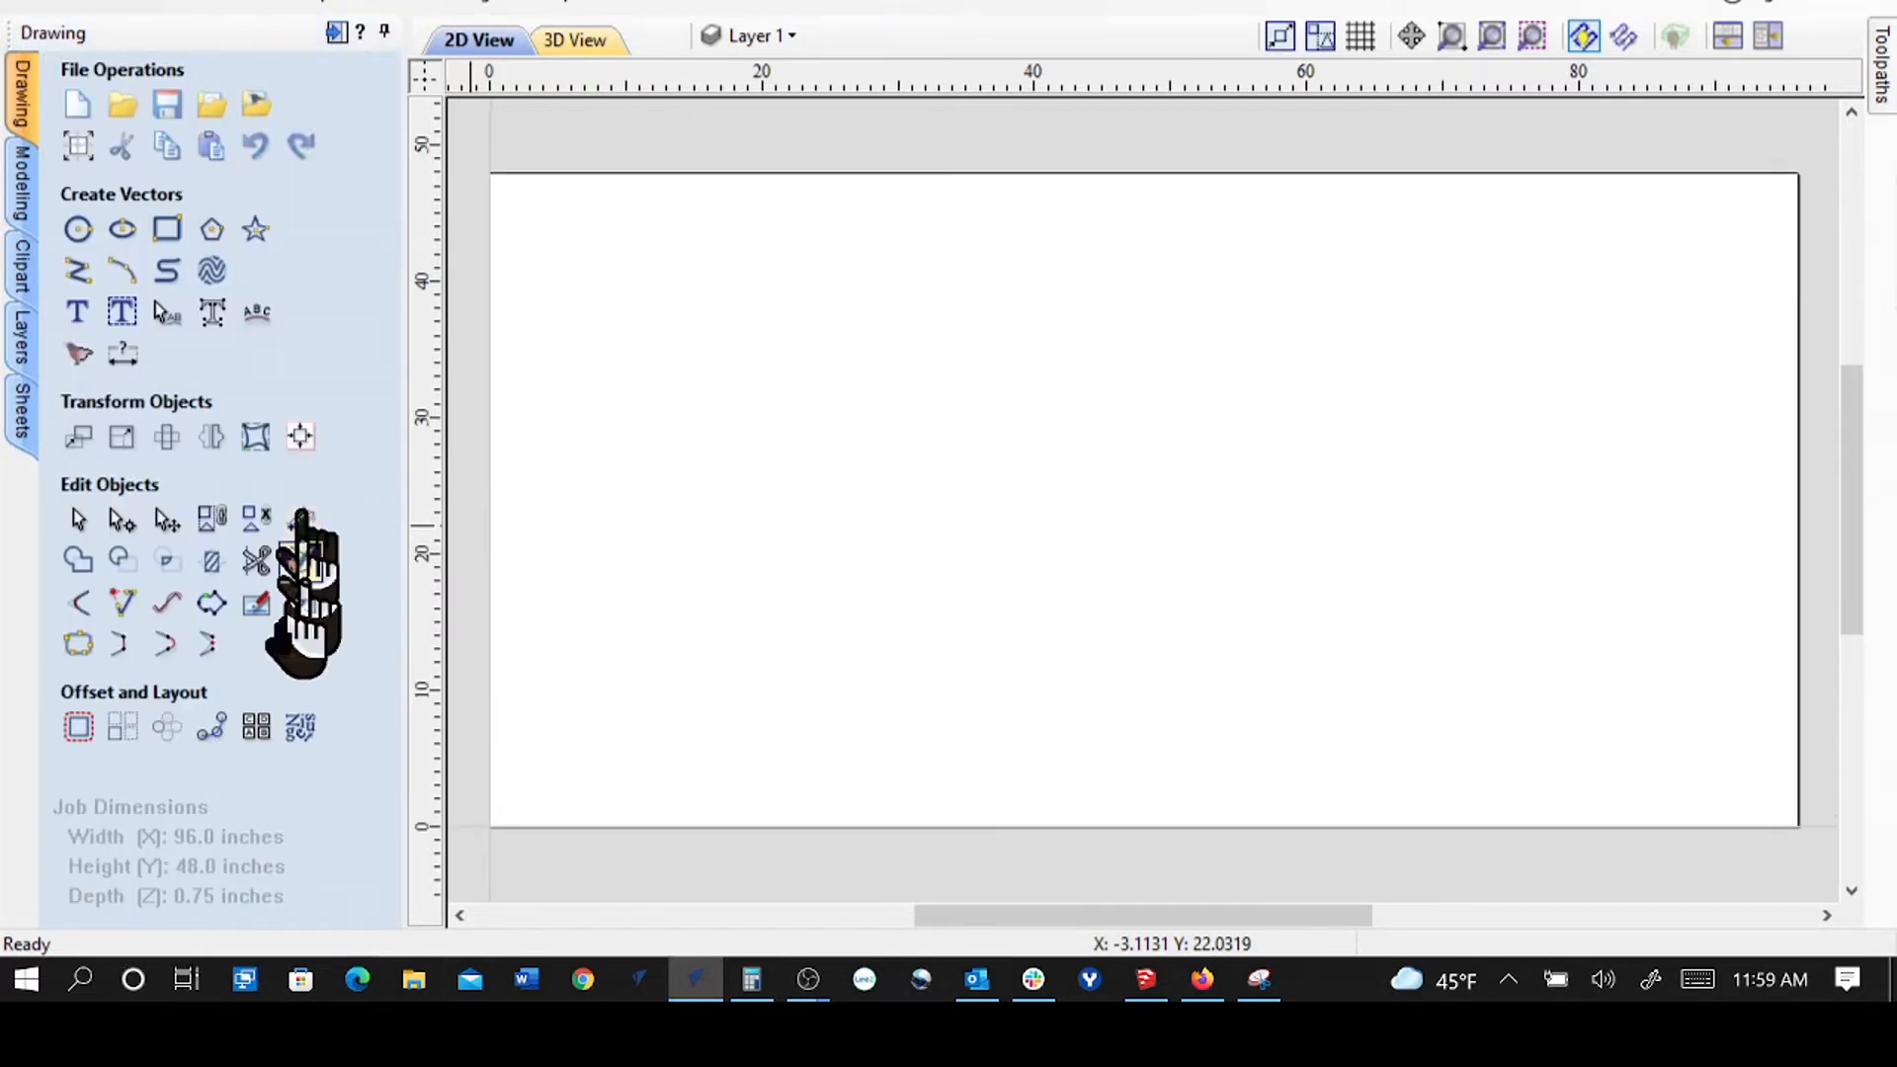
# - Create the text "Text for" in Times New Roman, left-aligned, with a height of 6 inches
pyautogui.click(83, 310)
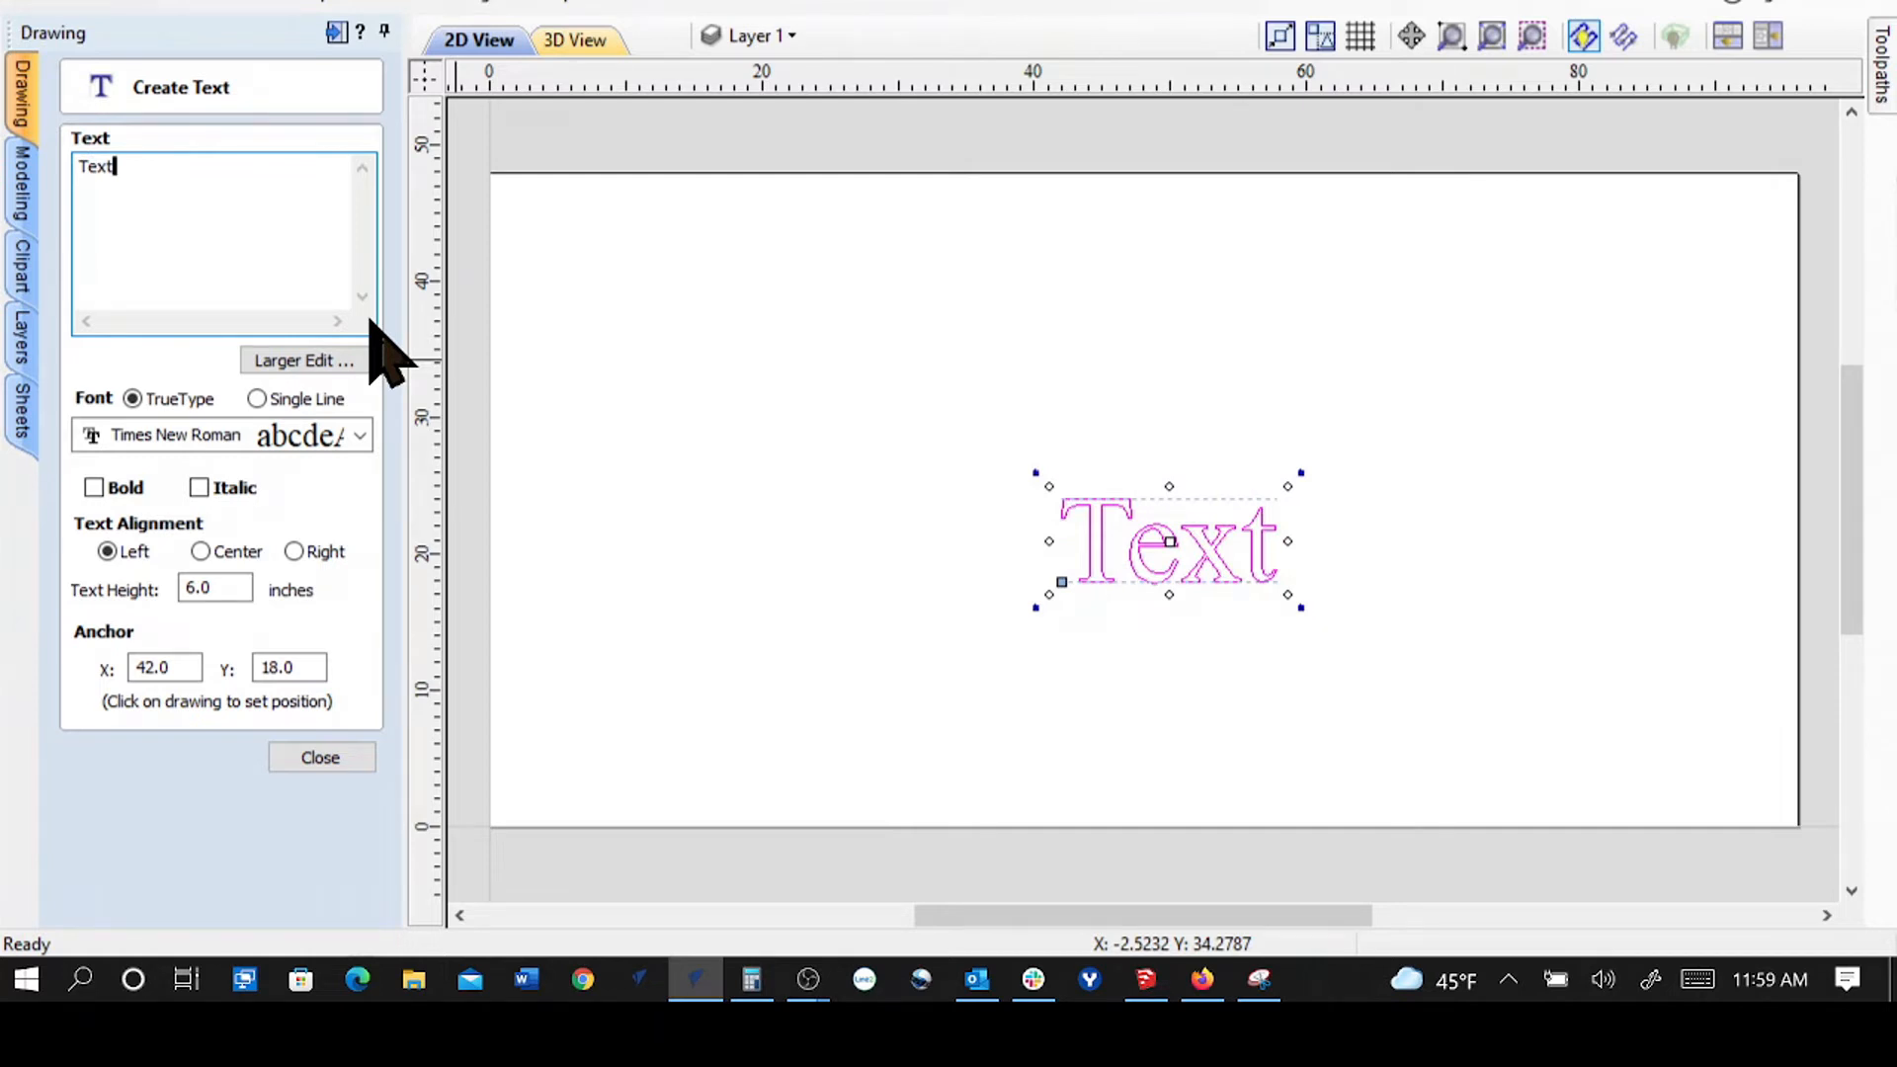
pyautogui.write('Text for')
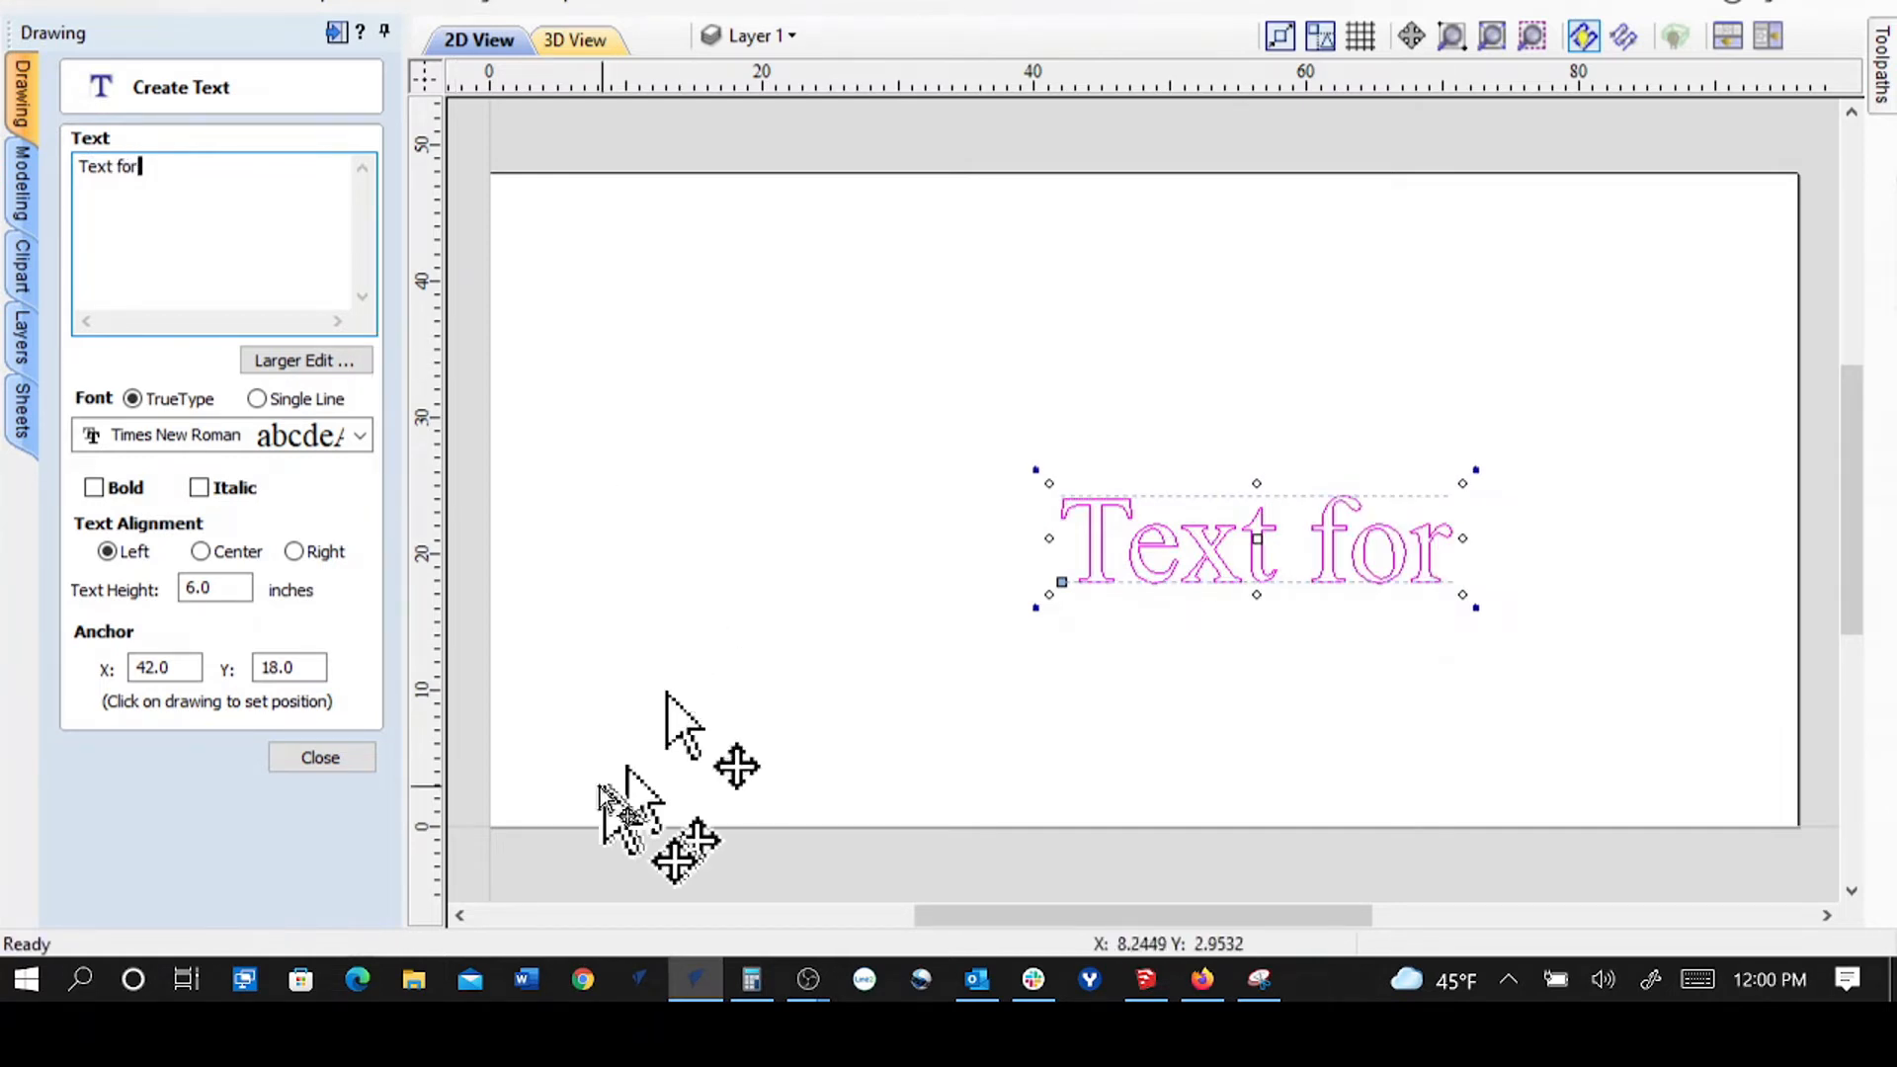
pyautogui.click(331, 758)
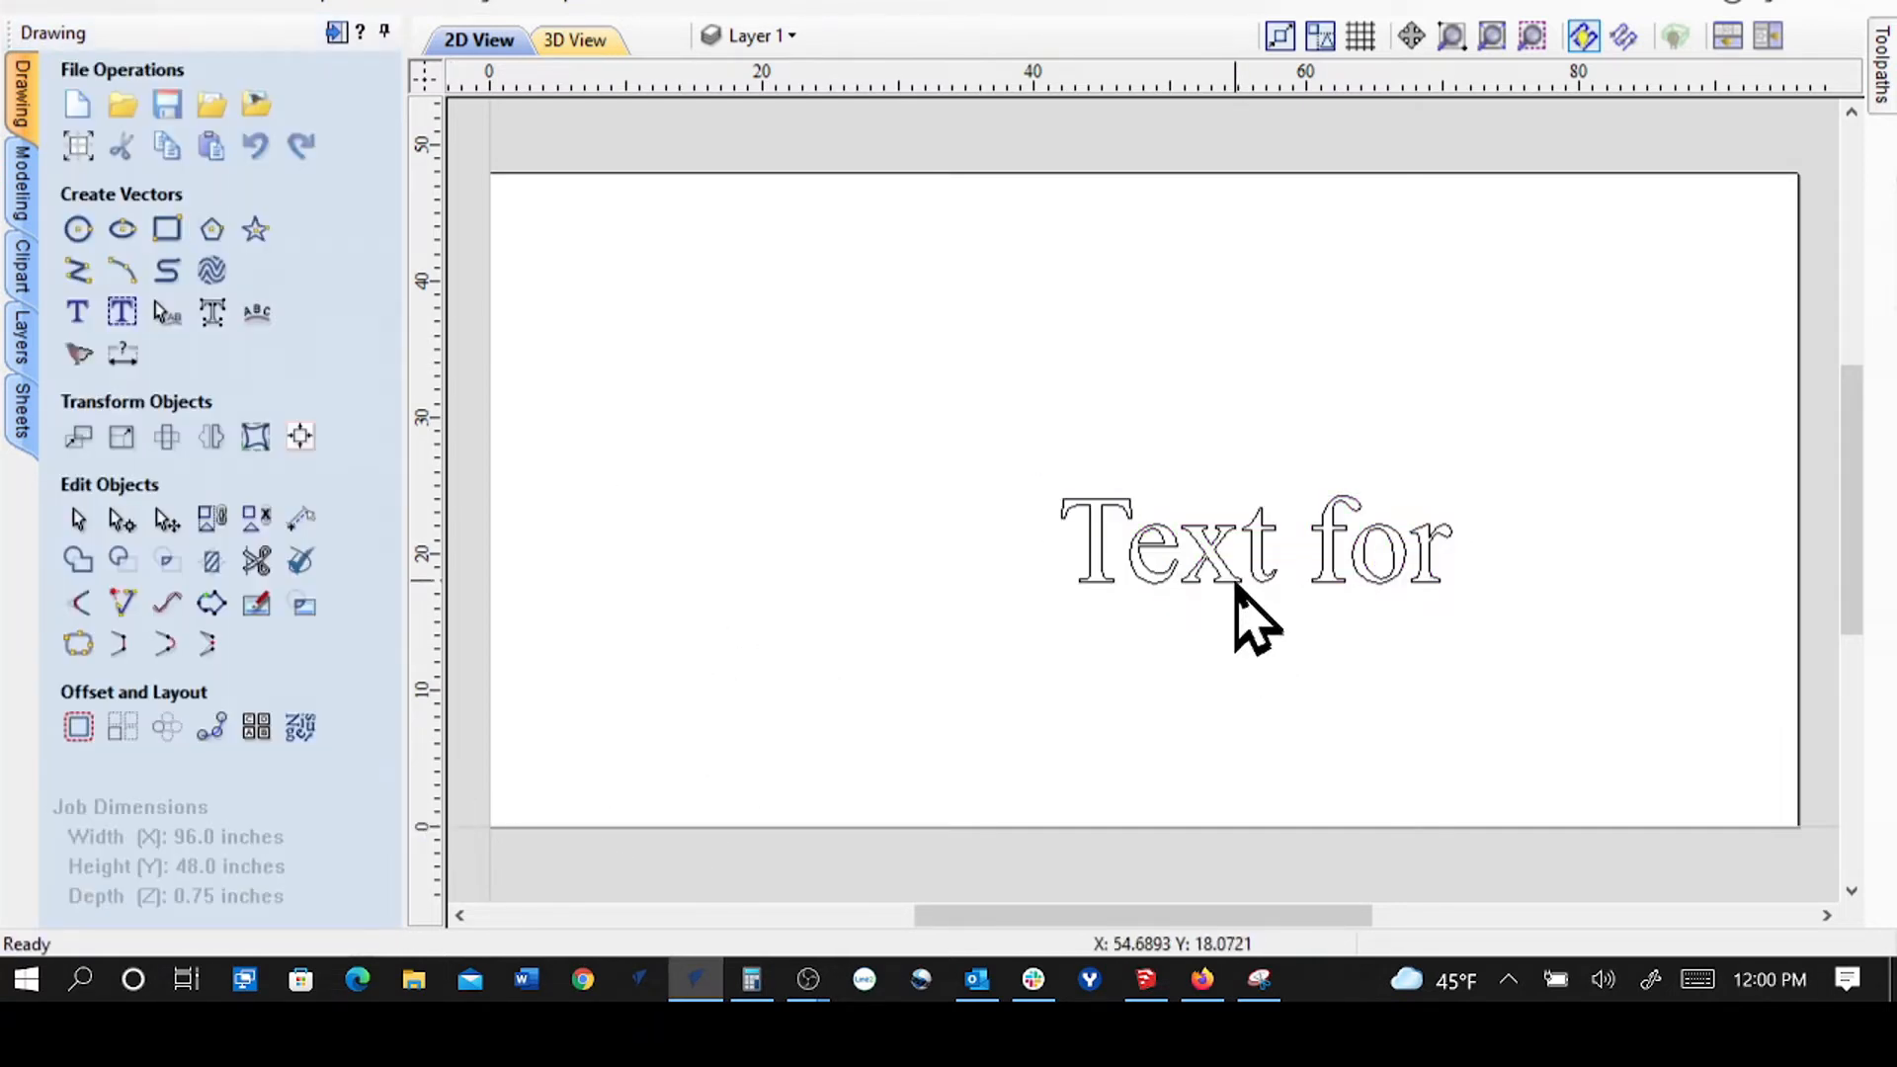
pyautogui.click(1238, 585)
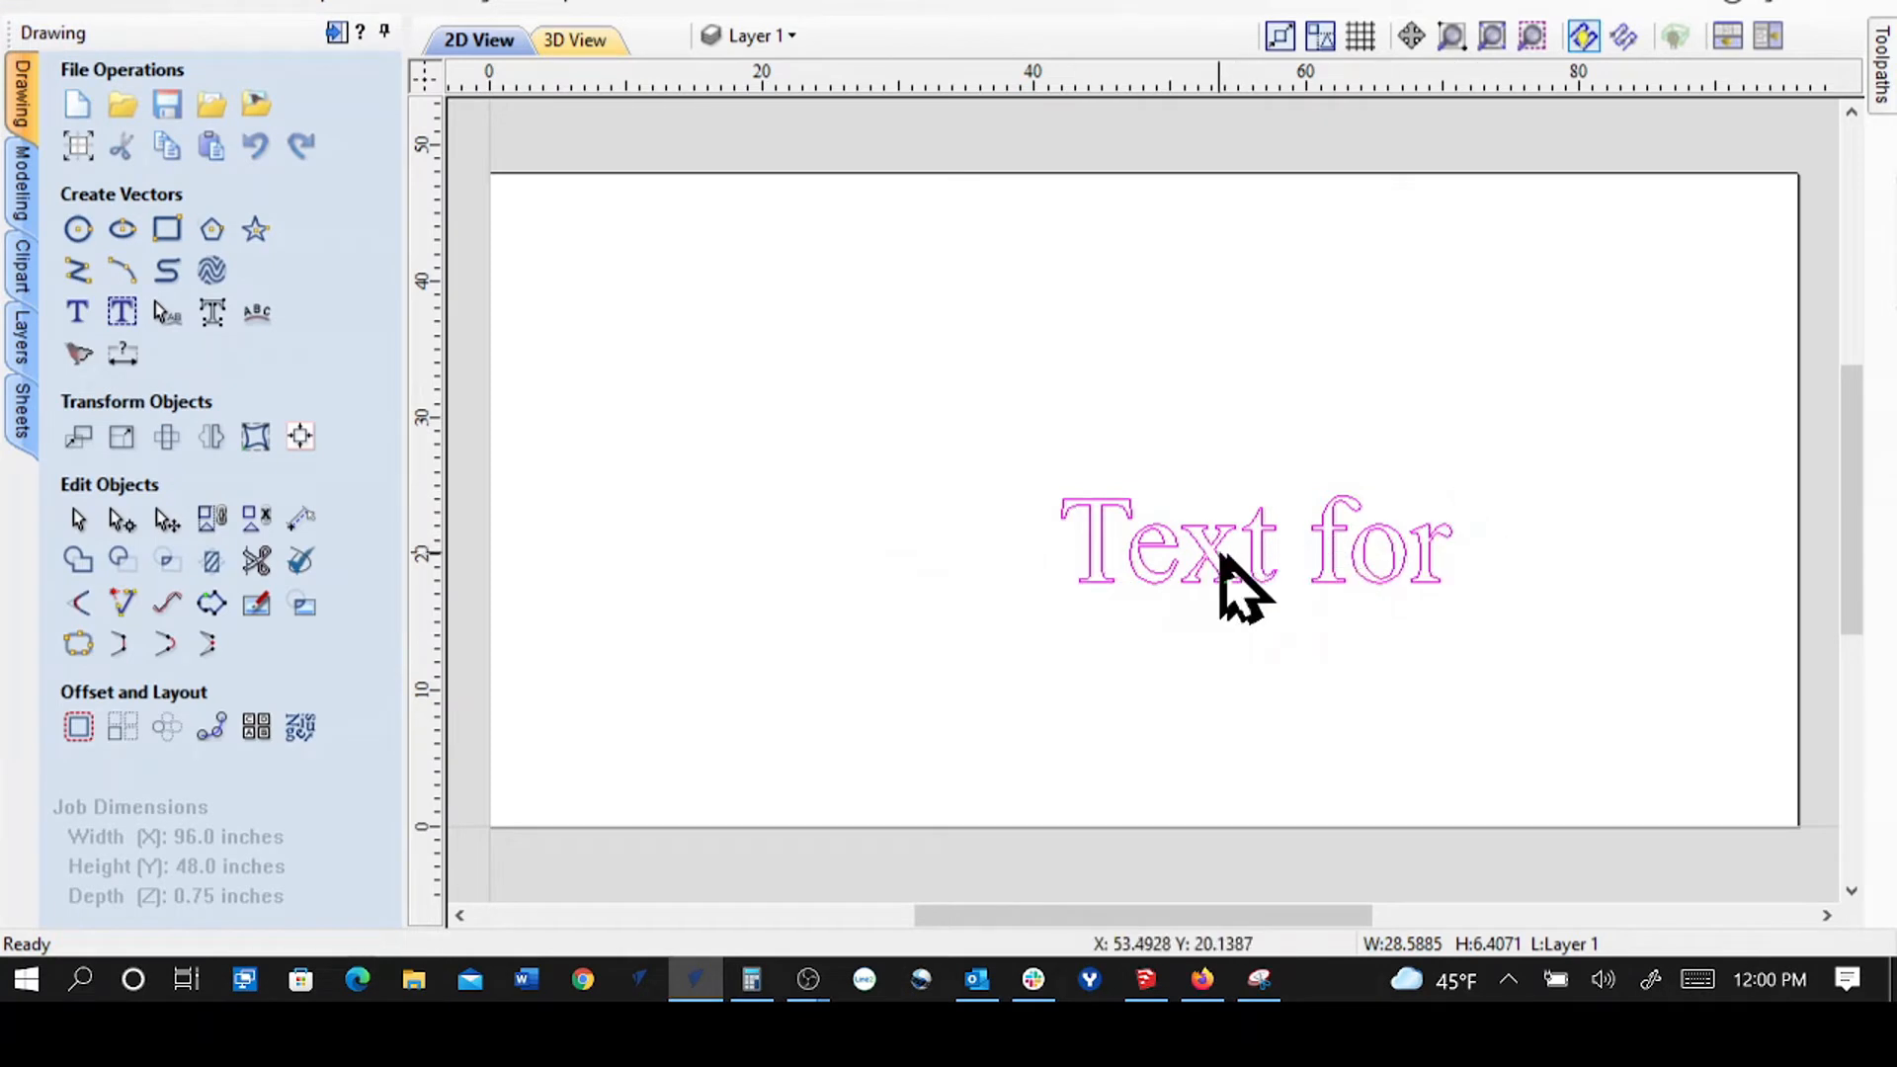
pyautogui.click(1111, 650)
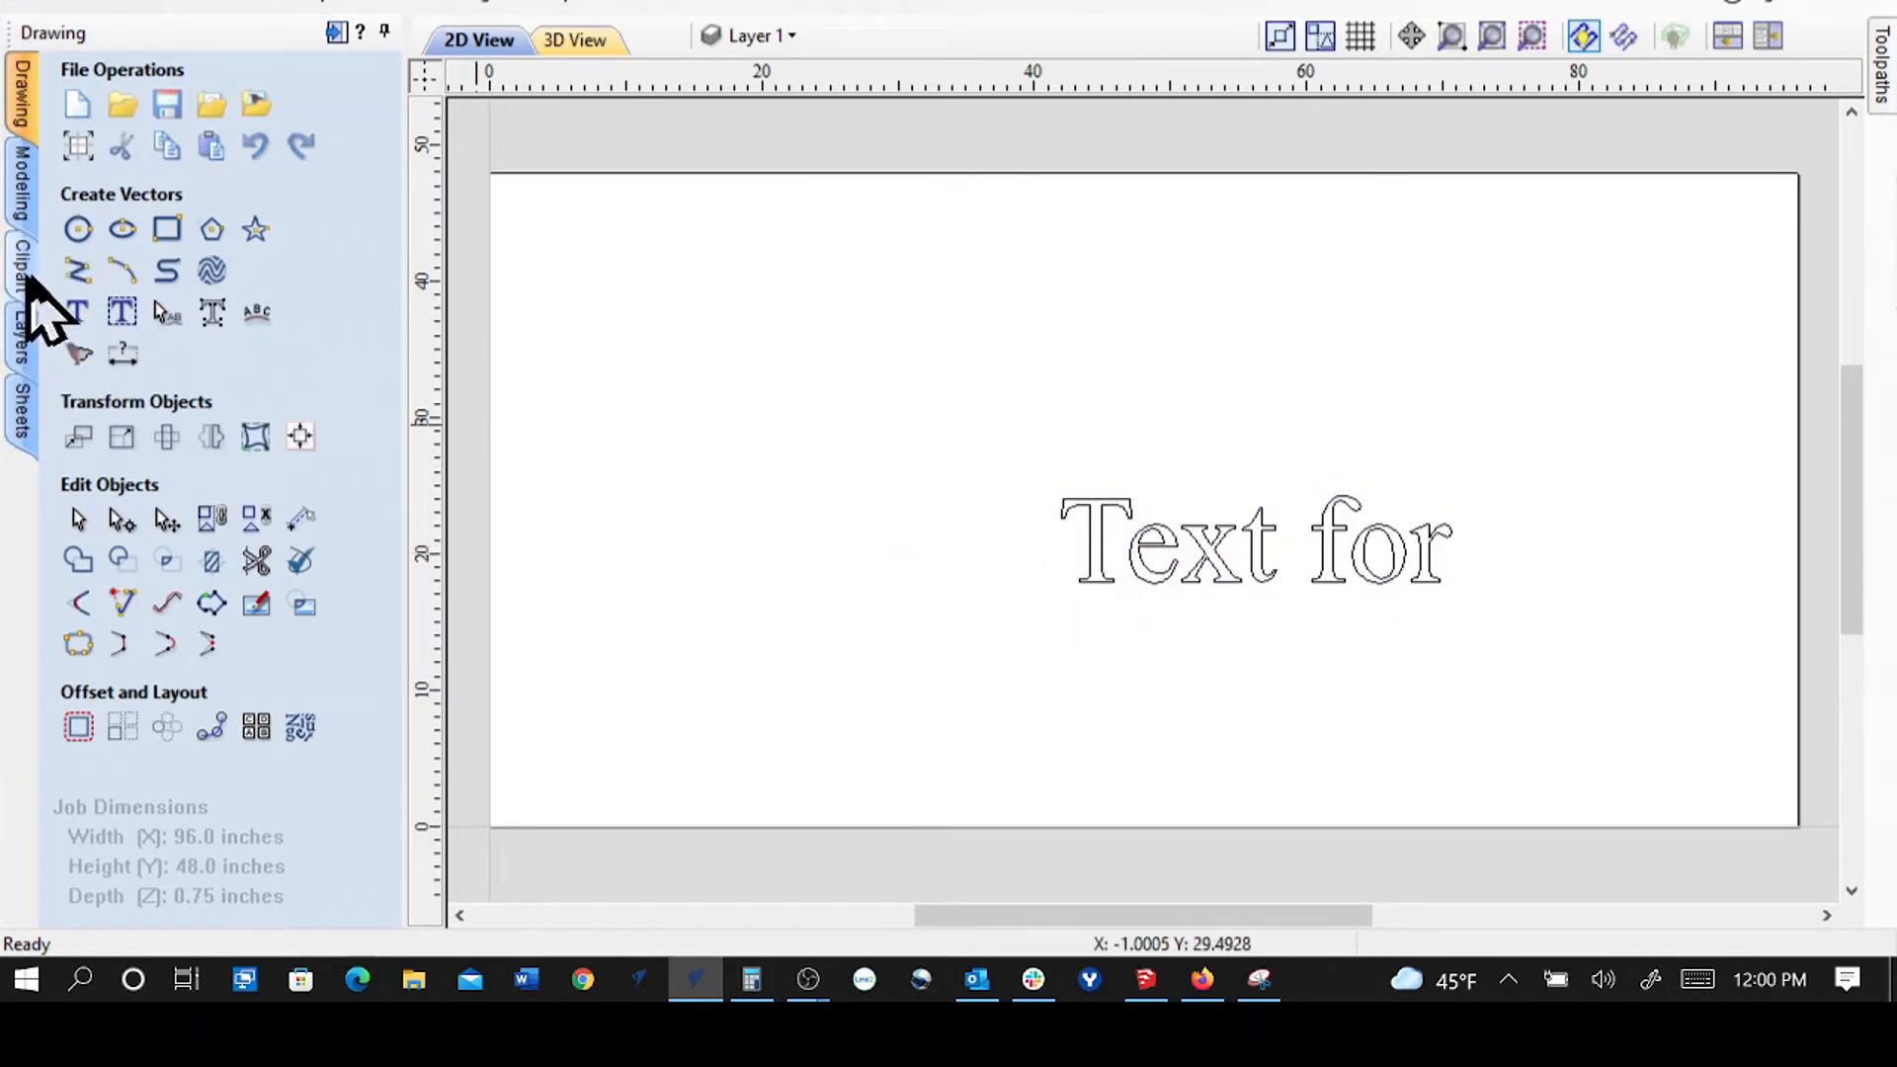
# - Create a second text object reading "visualization" with its text height set to 4 inches
pyautogui.click(77, 313)
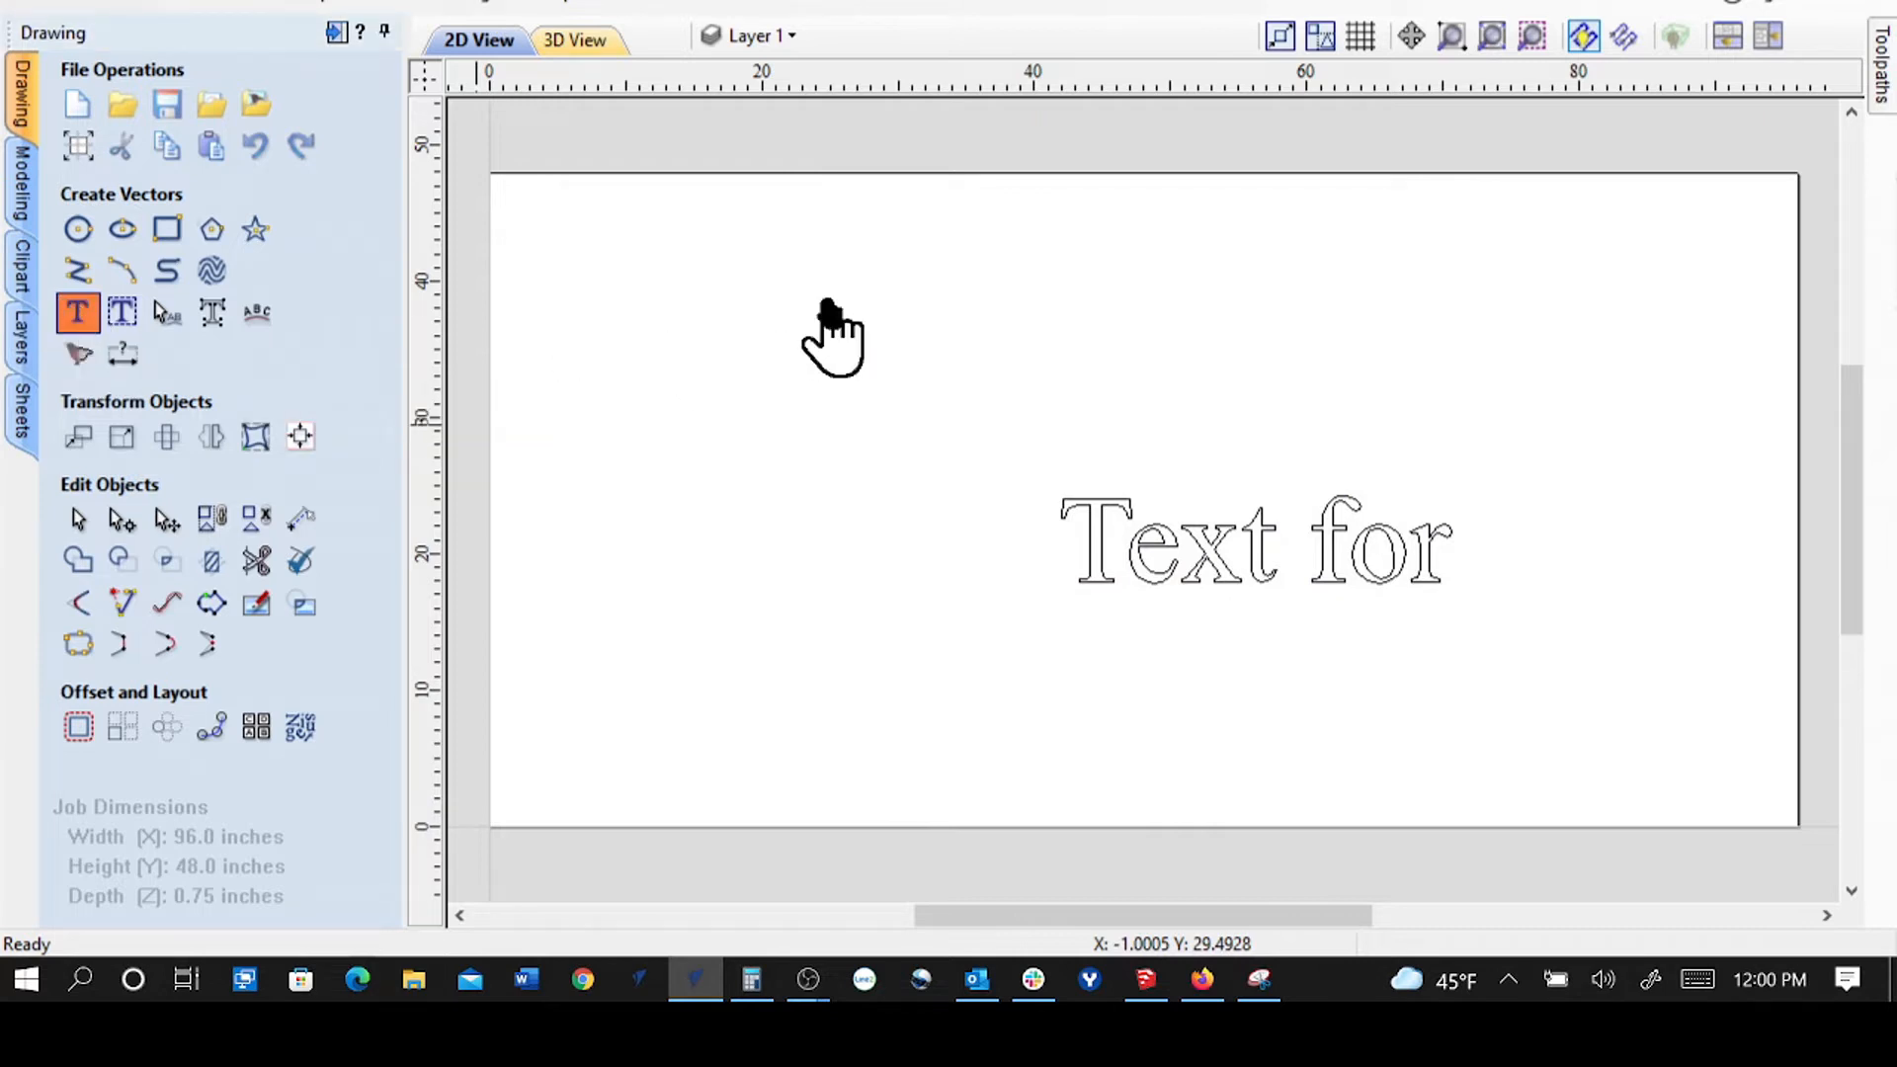
pyautogui.write('visualization')
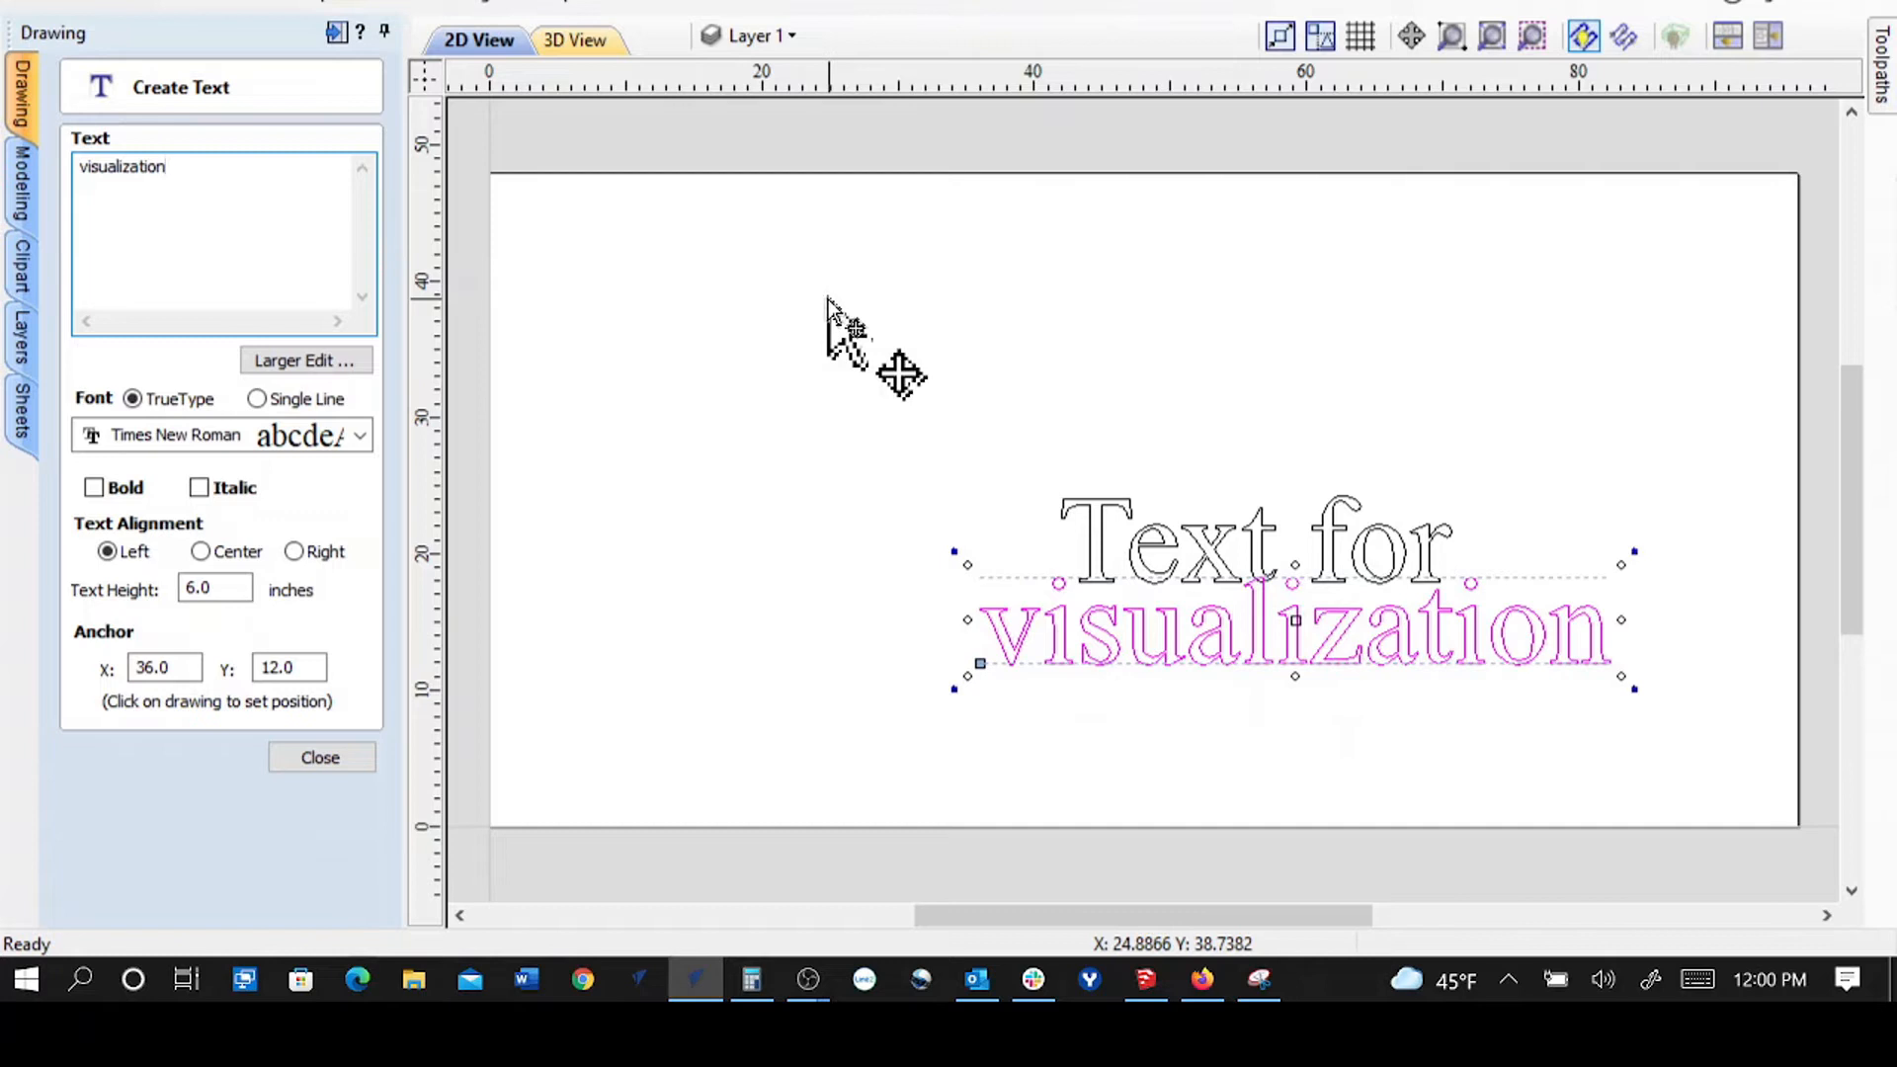
pyautogui.doubleClick(206, 587)
pyautogui.write('4')
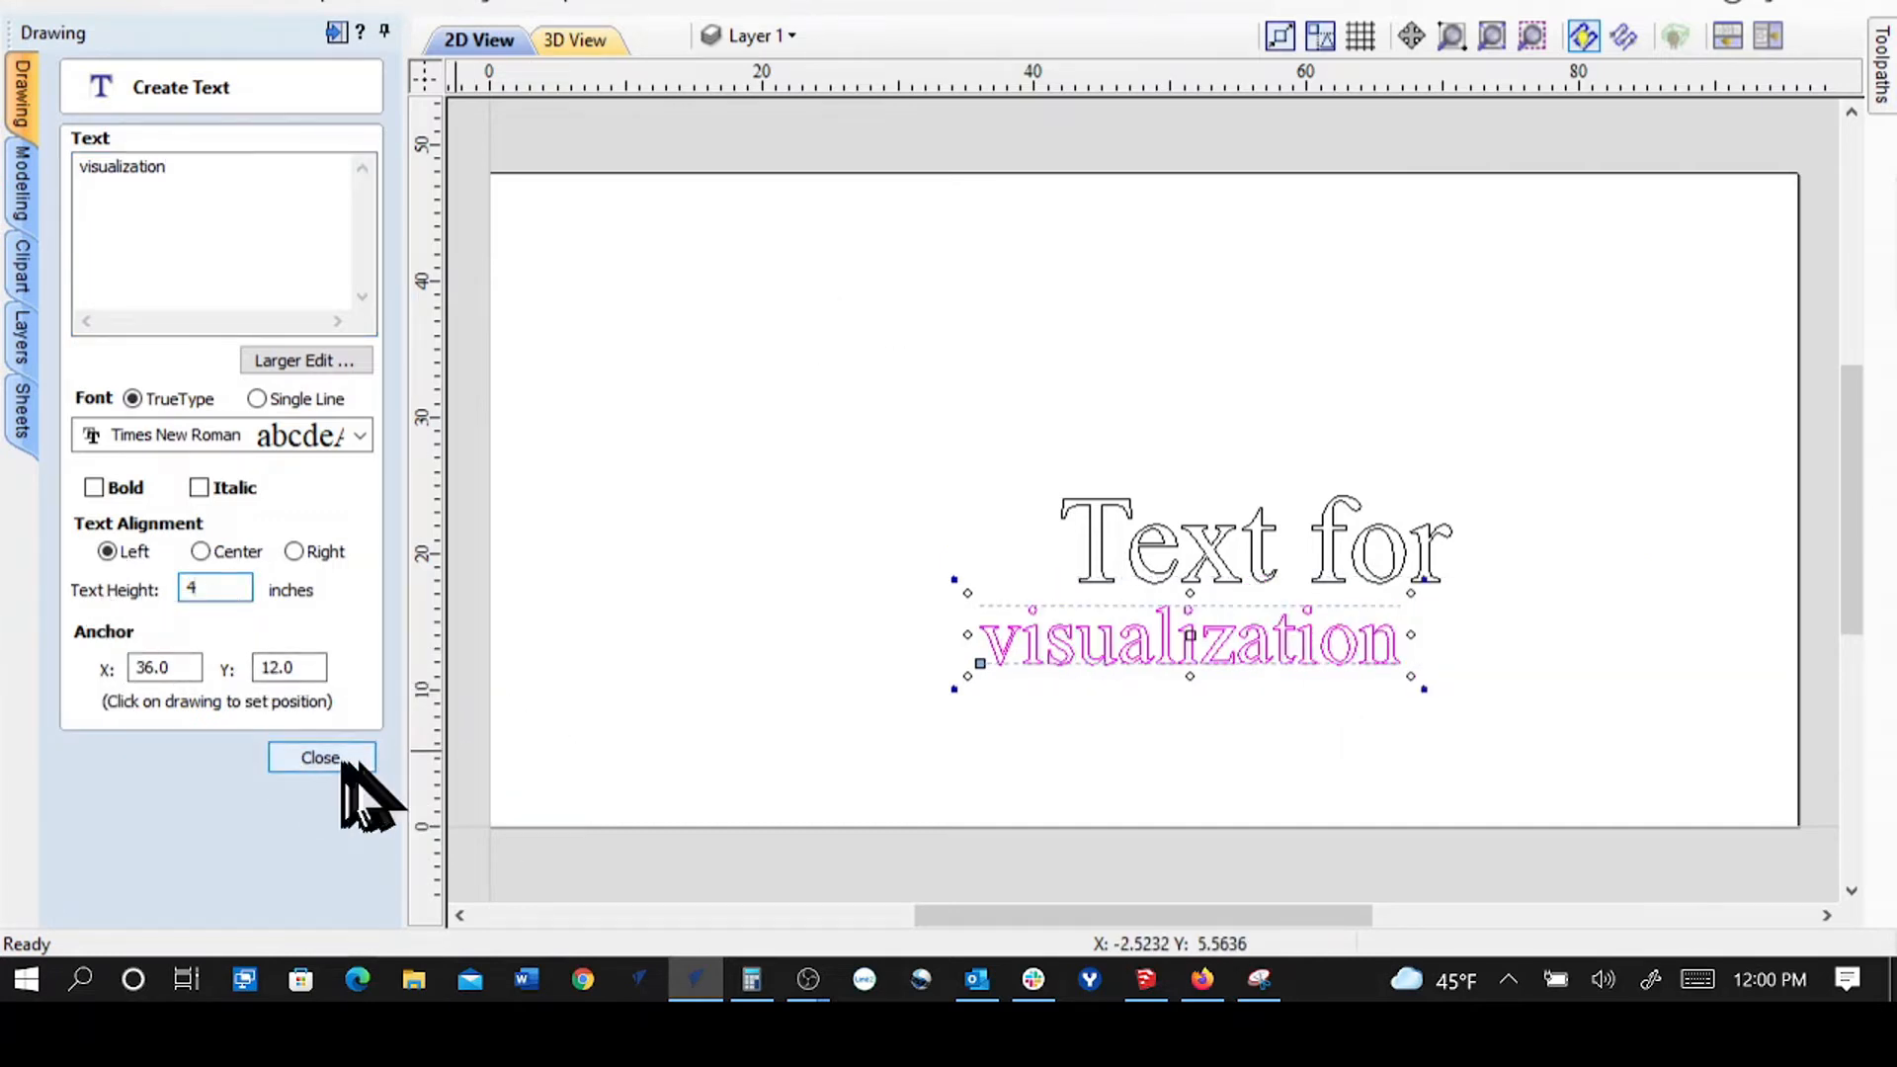
pyautogui.click(660, 491)
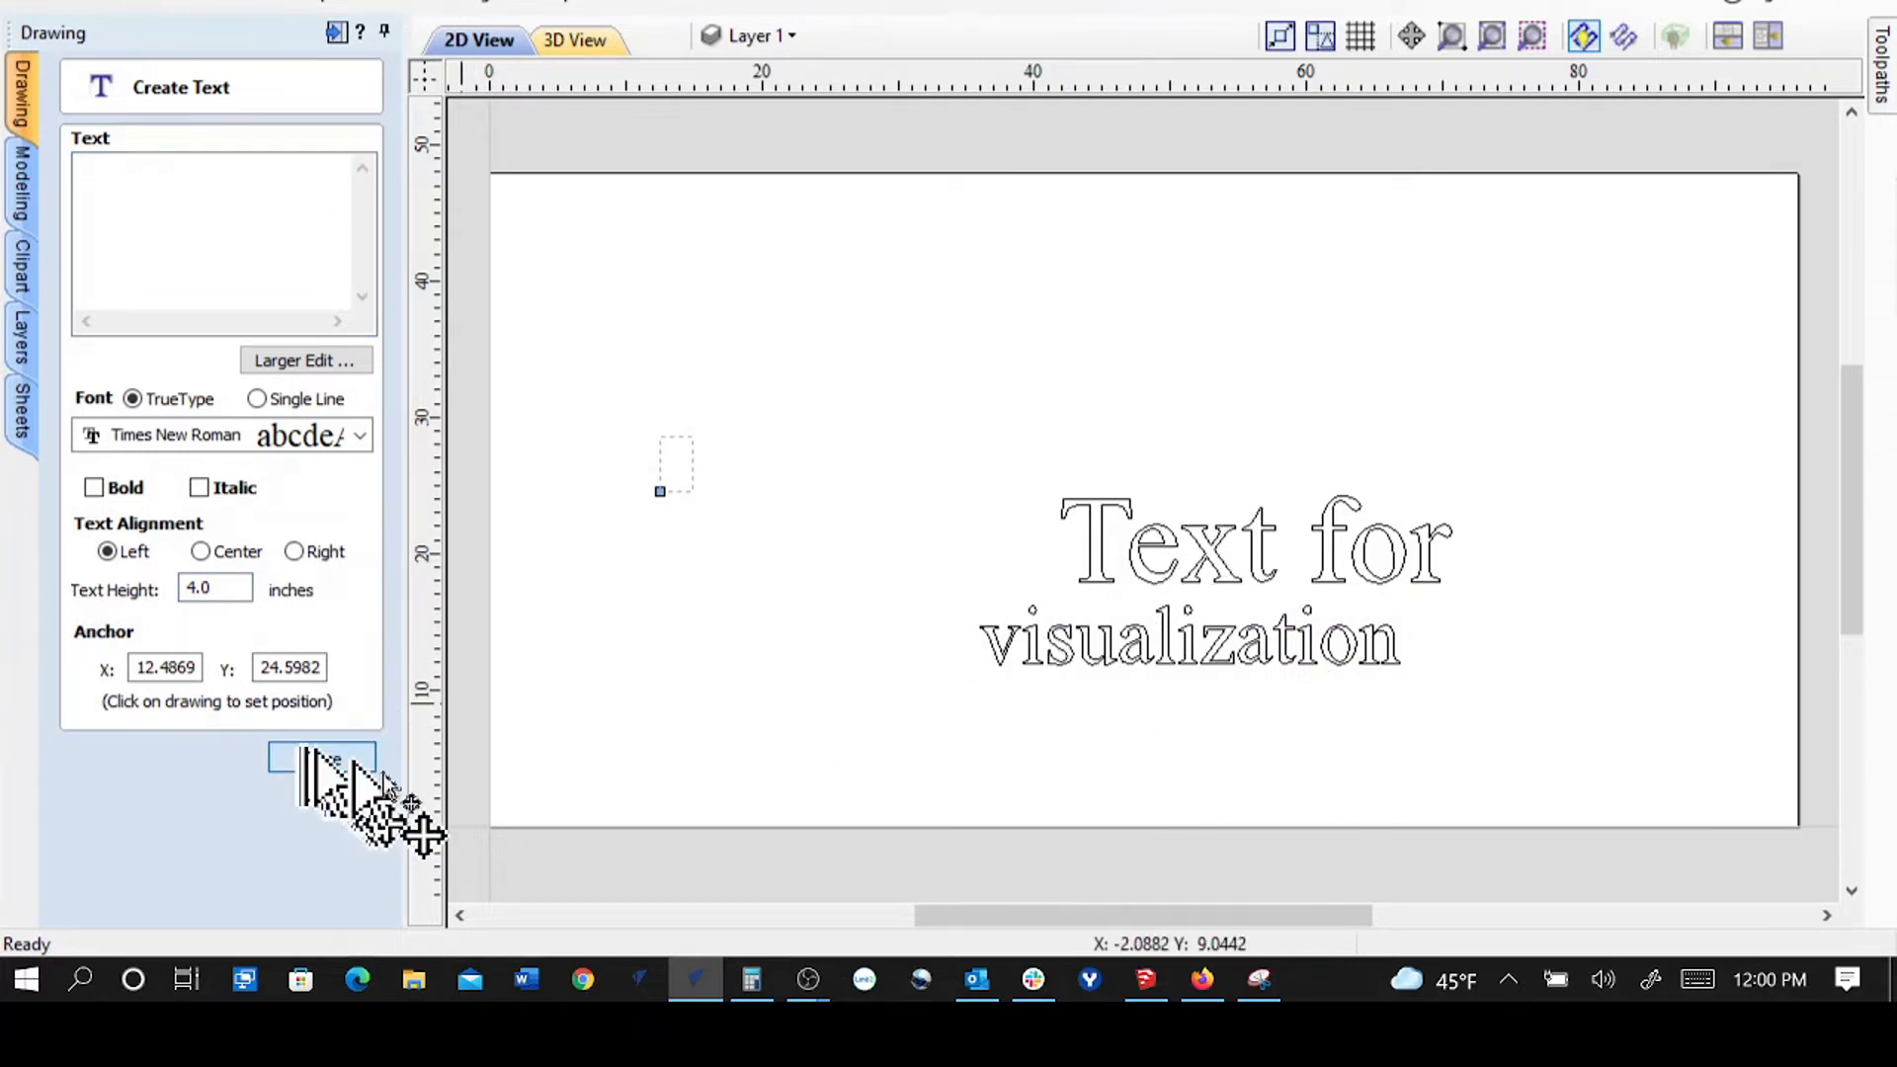
pyautogui.click(314, 760)
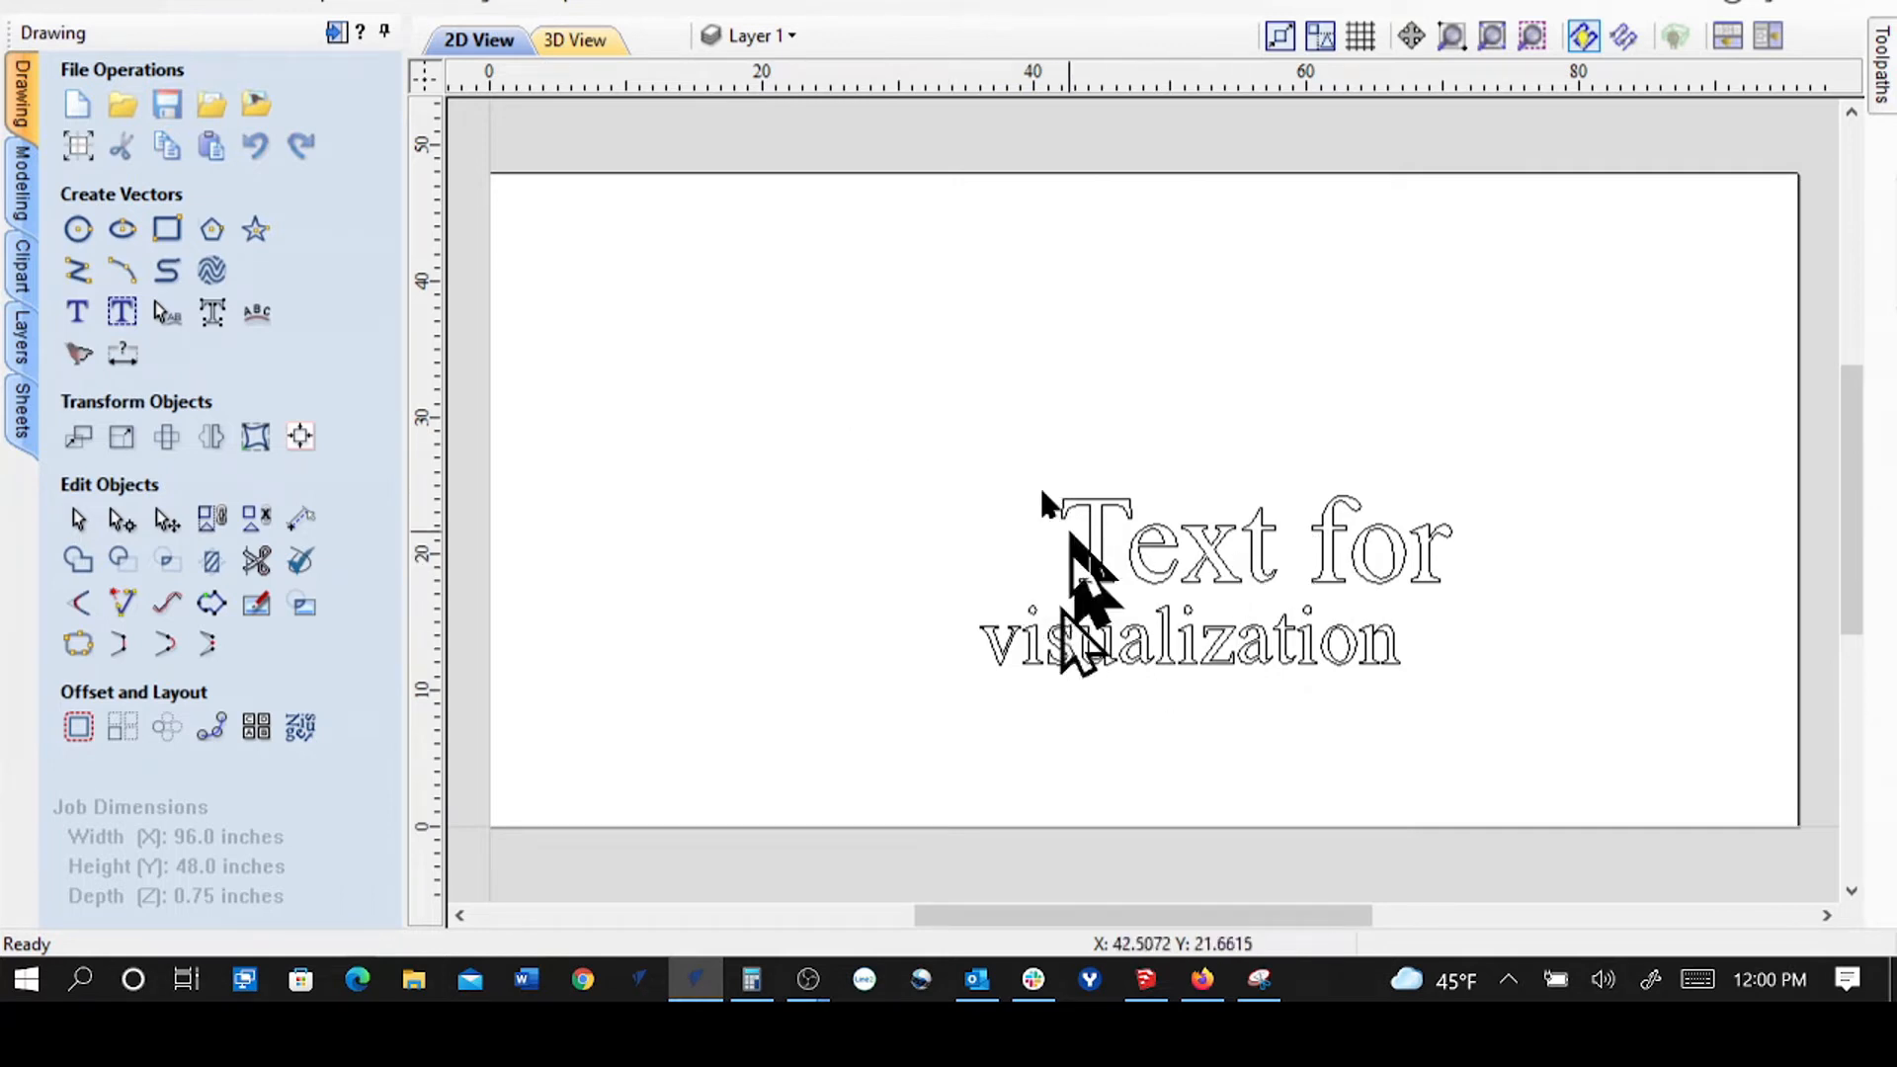
# - Move "Text for" straight up about 8 inches to separate it from "visualization"
pyautogui.moveTo(1018, 465); pyautogui.dragTo(1504, 598)
pyautogui.press('Up')
pyautogui.press('Up')
pyautogui.press('Up')
pyautogui.press('Up')
pyautogui.press('Up')
pyautogui.press('Up')
pyautogui.press('Up')
pyautogui.press('Up')
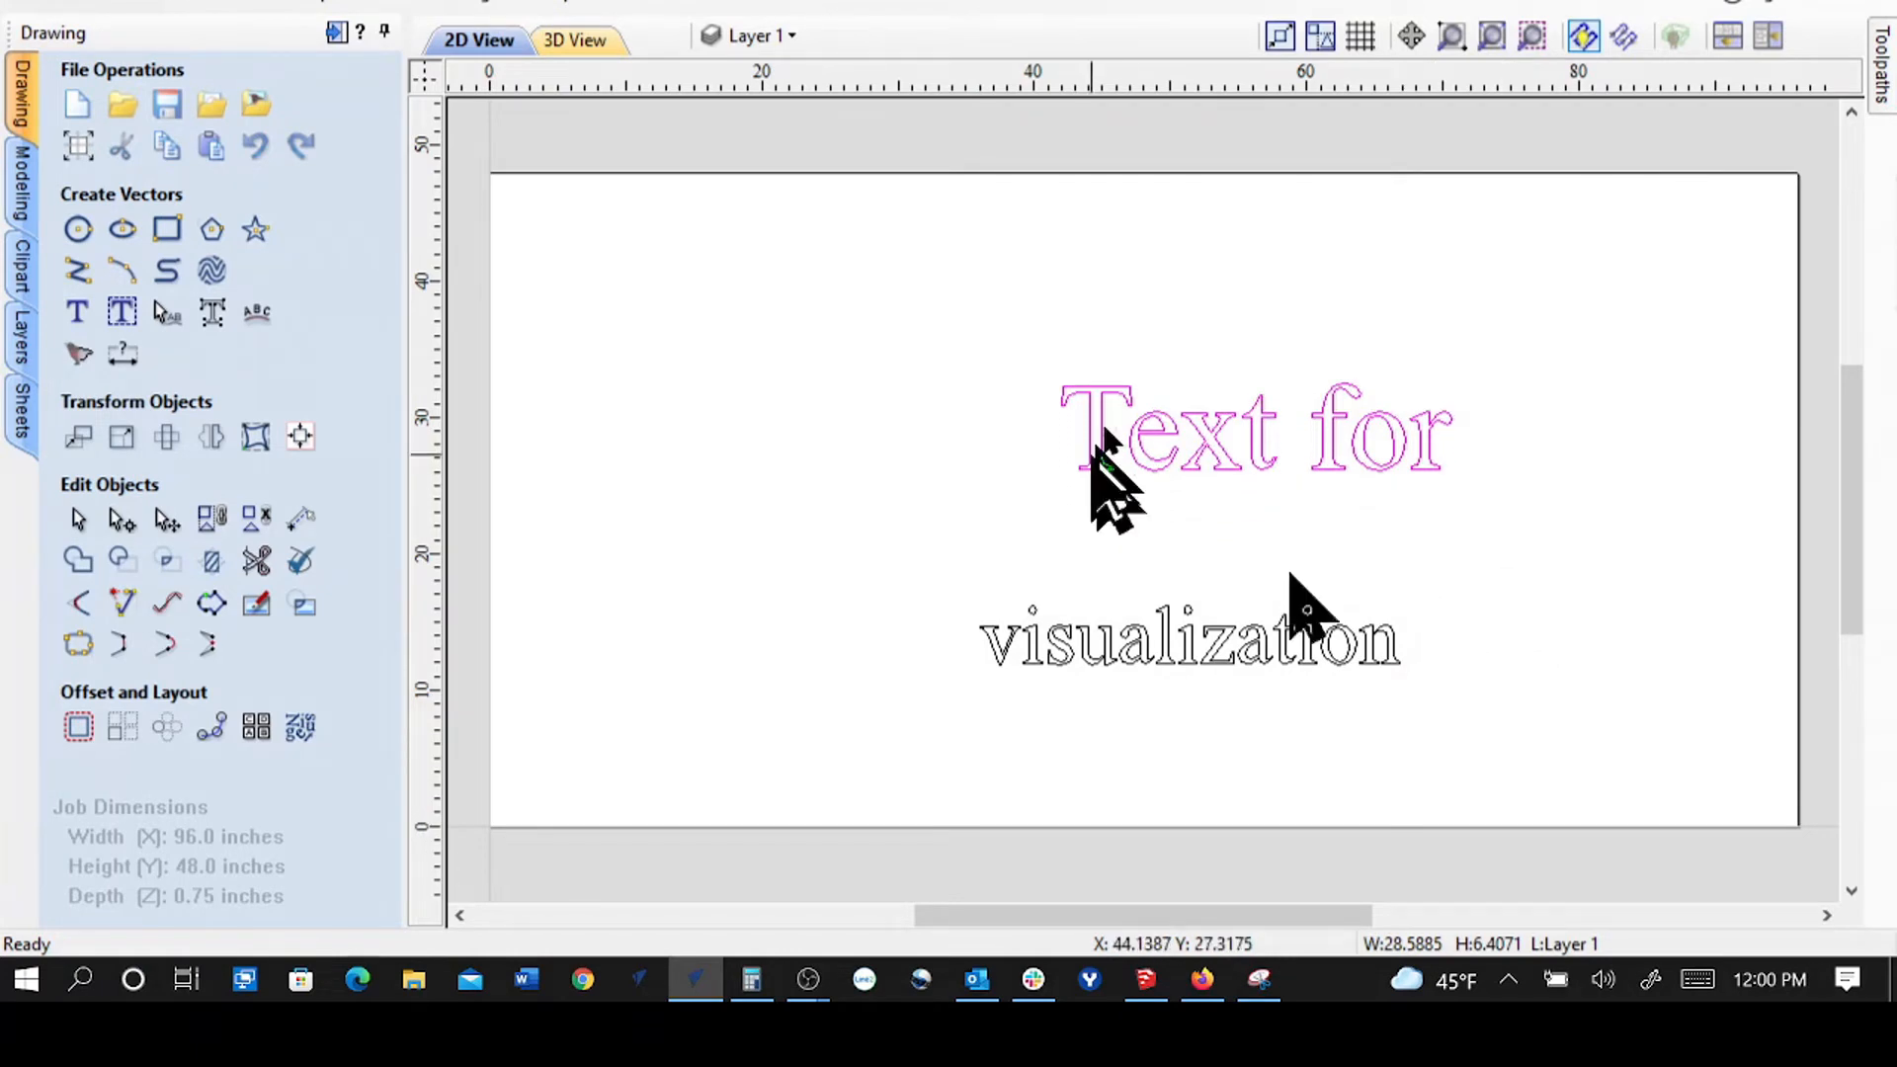
# - Center "Text for" horizontally on the material
pyautogui.click(299, 439)
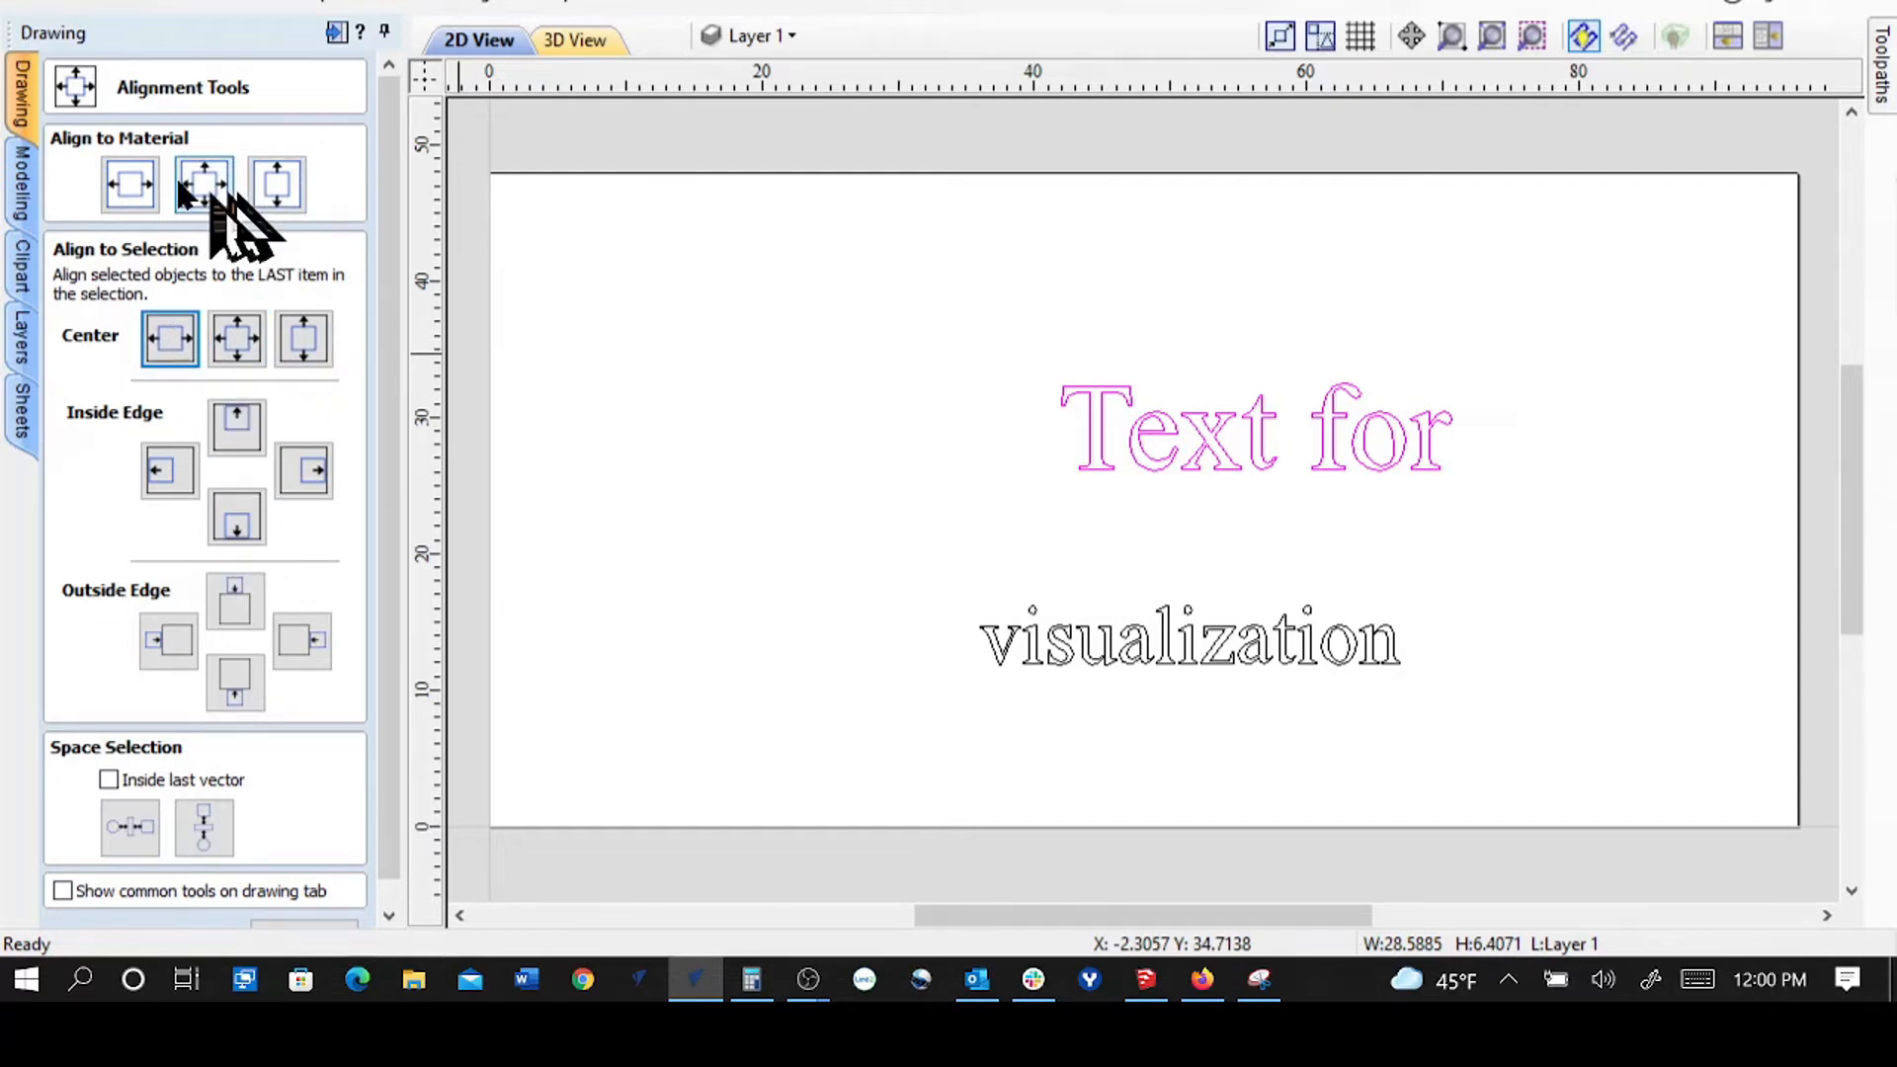
pyautogui.click(129, 184)
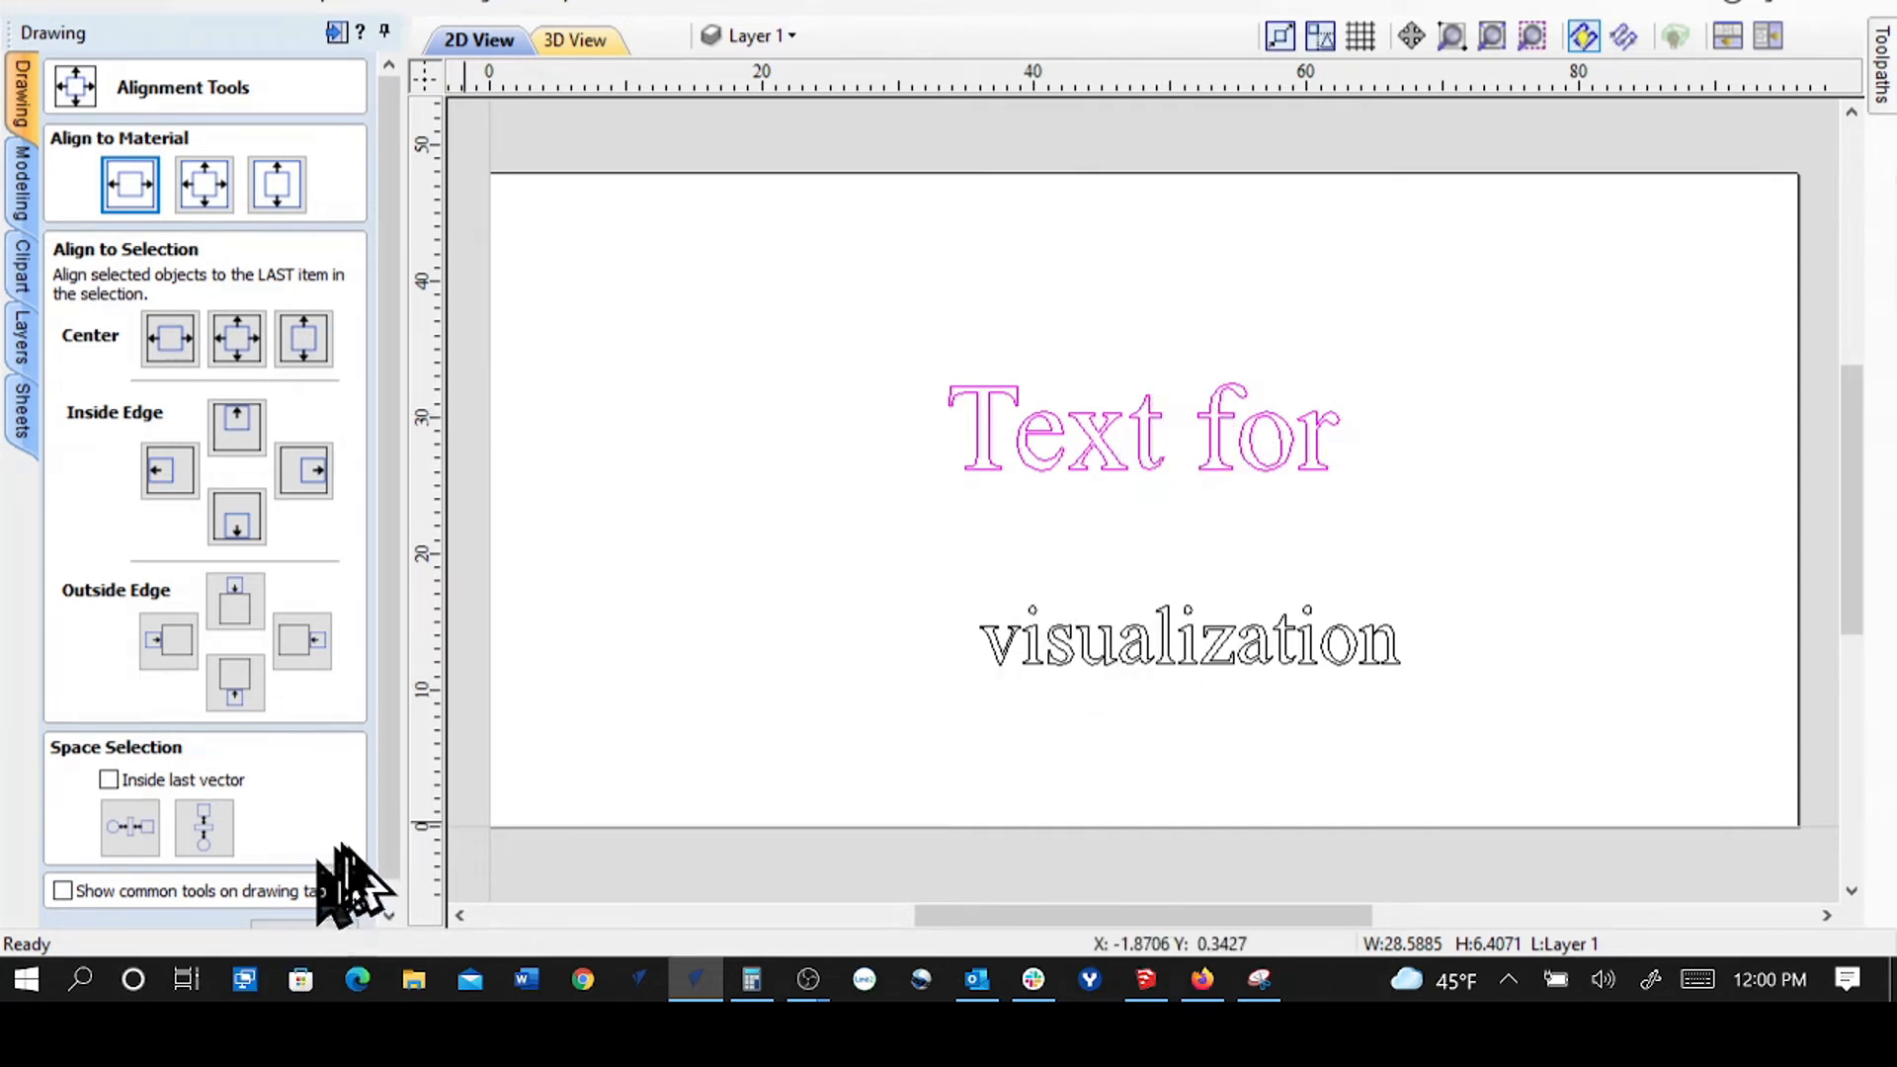
pyautogui.moveTo(383, 852); pyautogui.dragTo(287, 826)
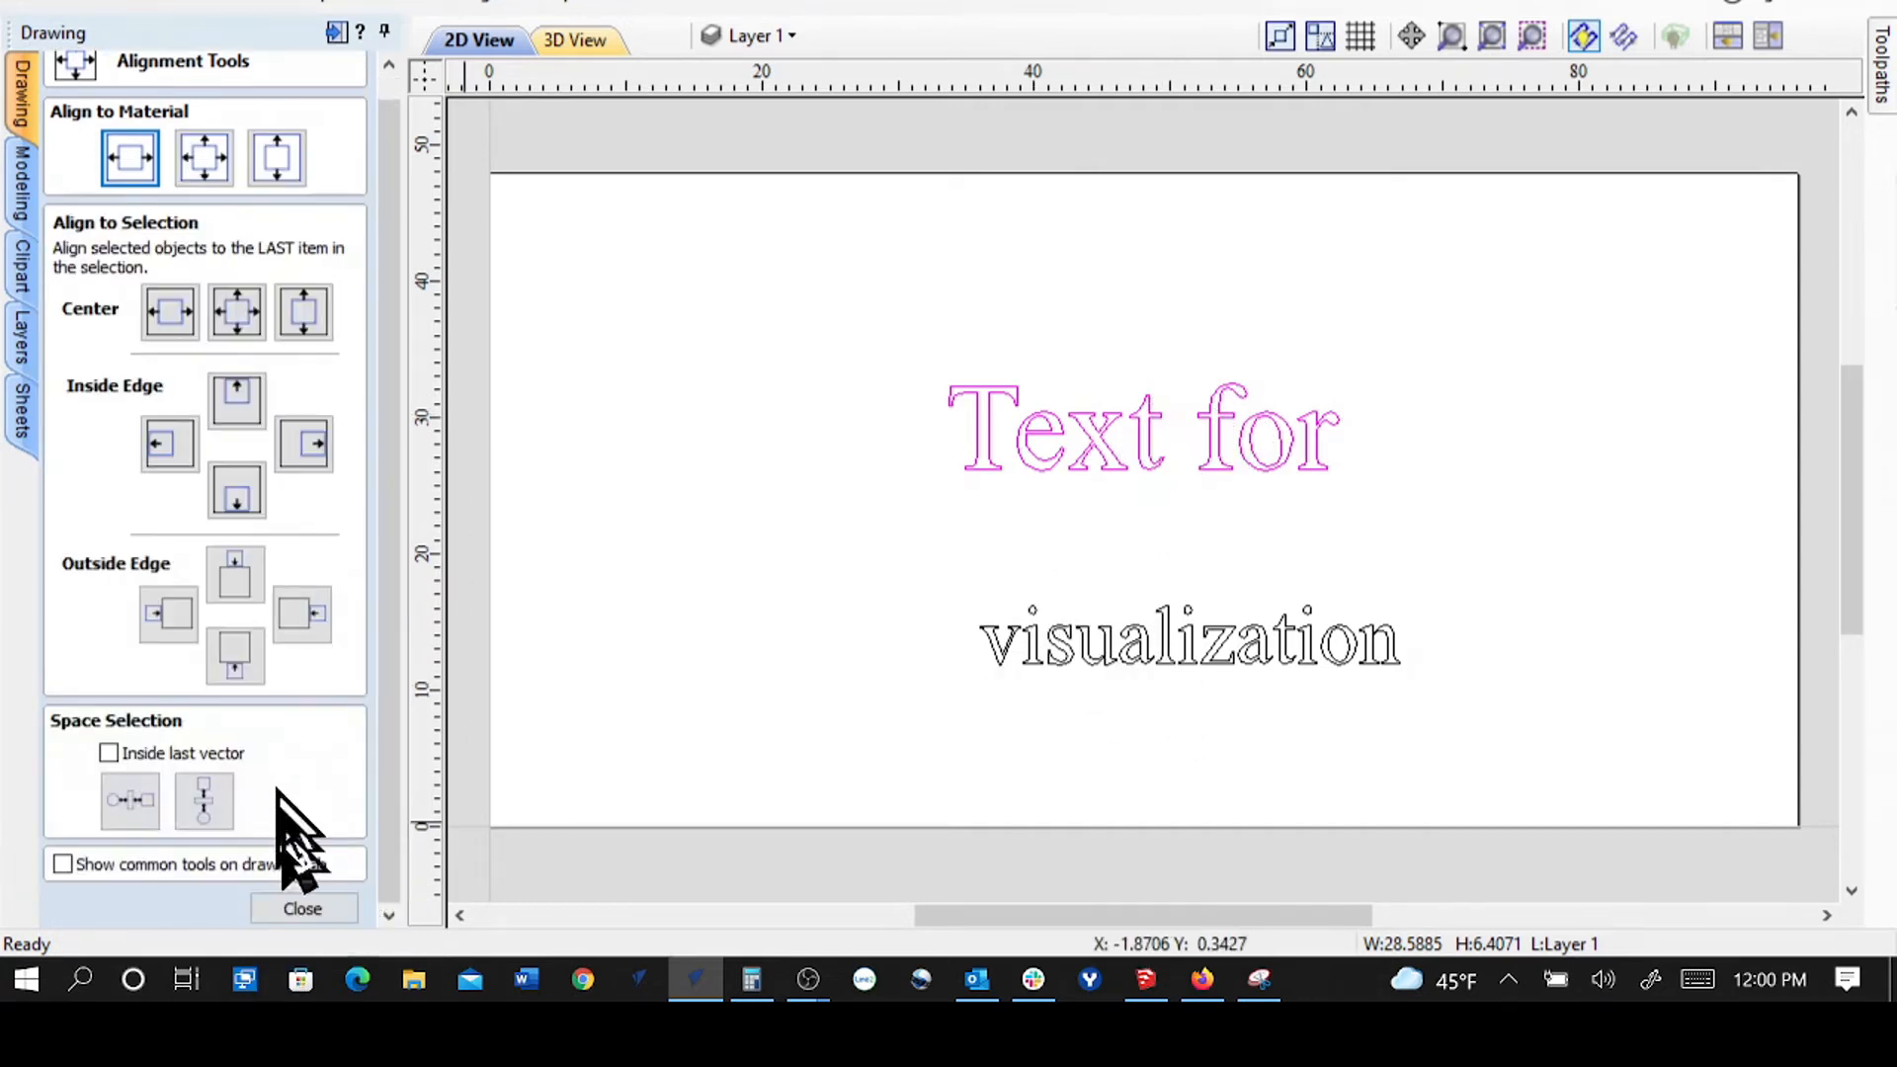
pyautogui.click(303, 909)
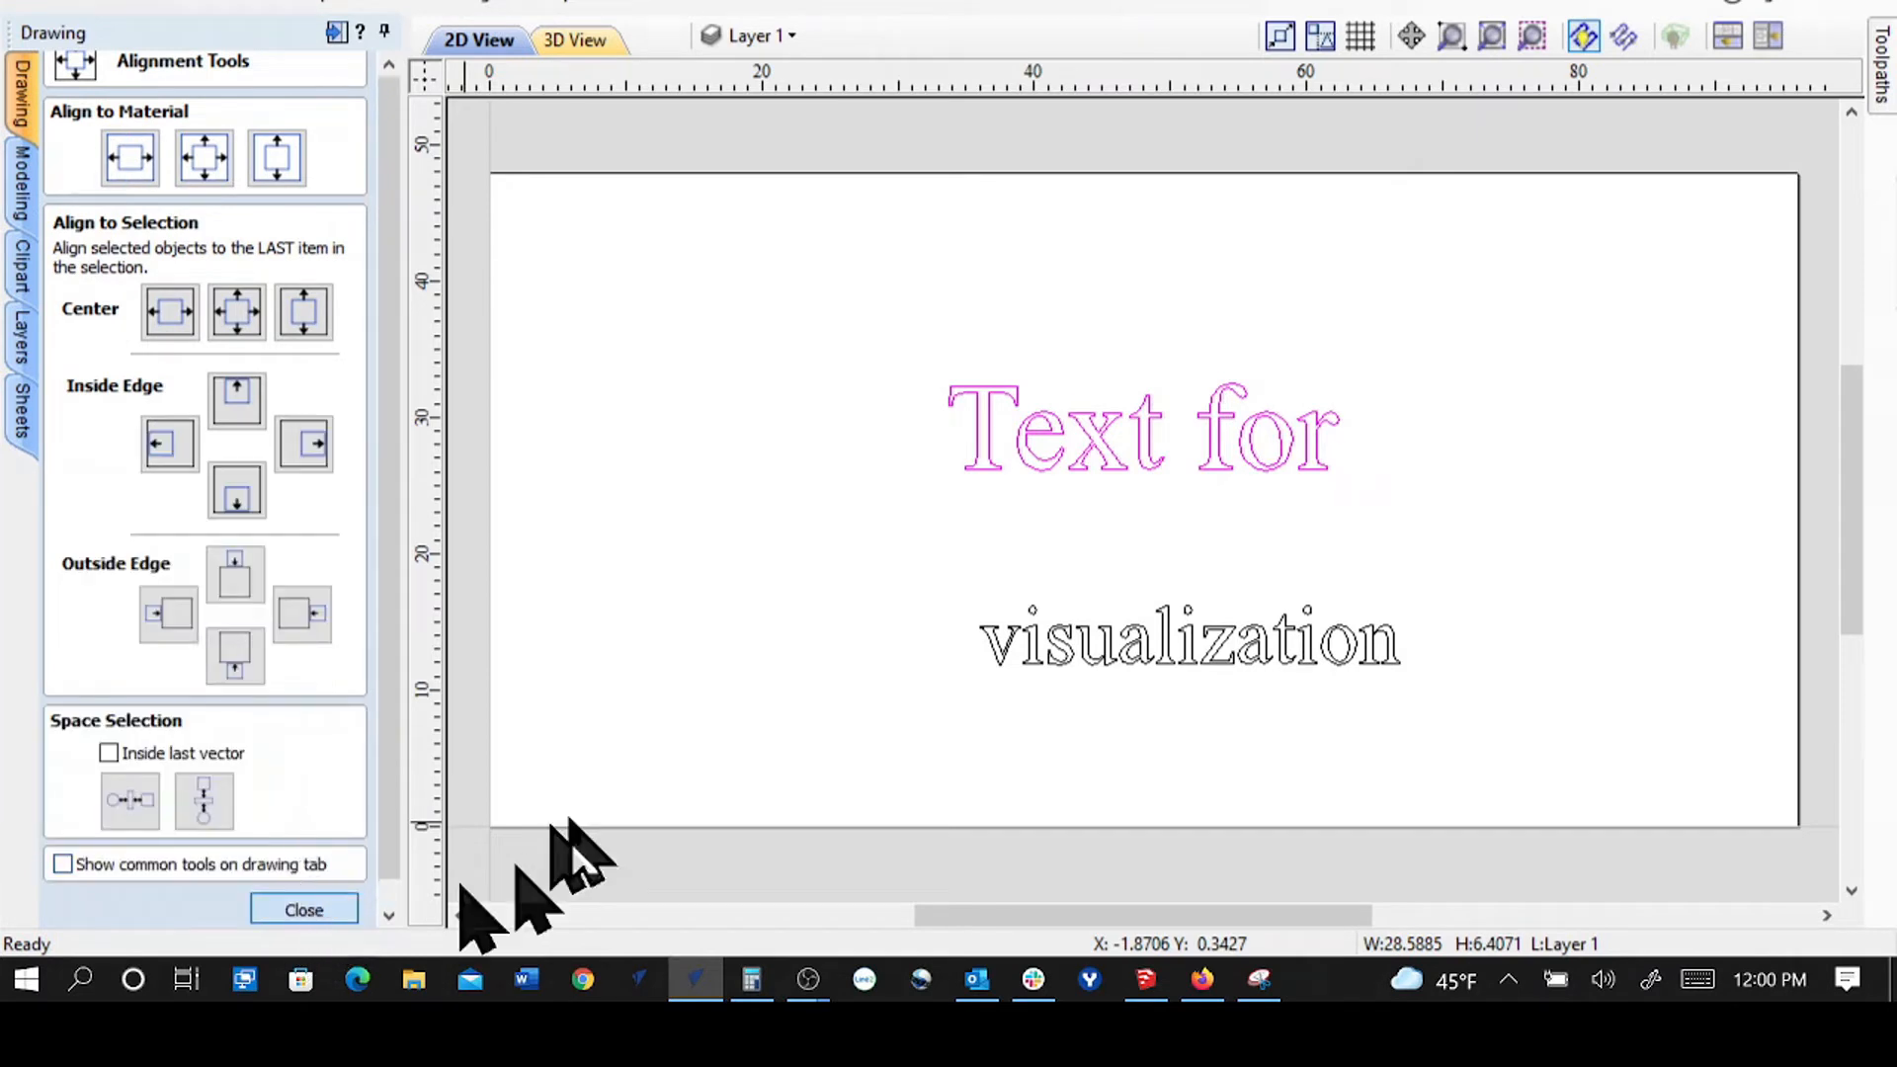
# - Nudge "Text for" further up by about 2.5 inches and deselect it
pyautogui.press('Up')
pyautogui.press('Up')
pyautogui.press('Up')
pyautogui.press('Up')
pyautogui.press('Up')
pyautogui.press('Up')
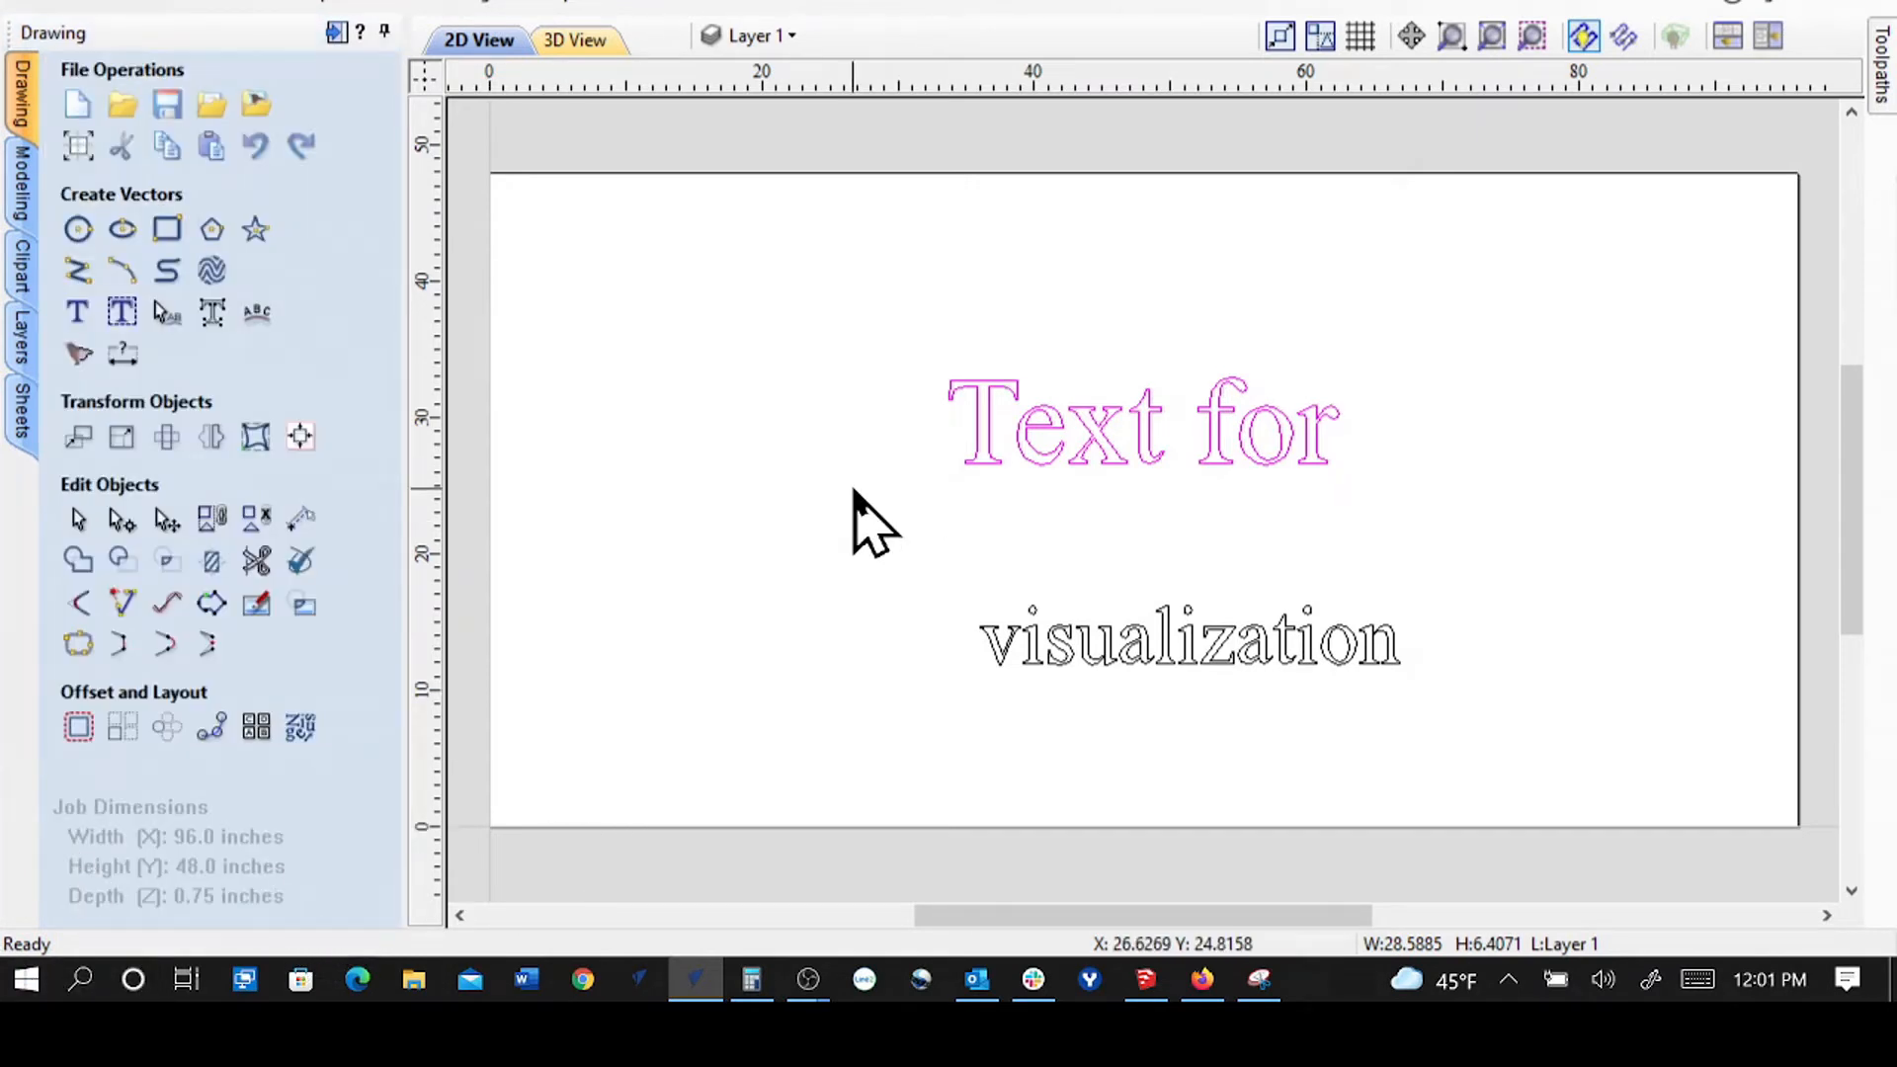
pyautogui.click(852, 489)
# - Center "visualization" horizontally on the material
pyautogui.moveTo(933, 572); pyautogui.dragTo(1440, 728)
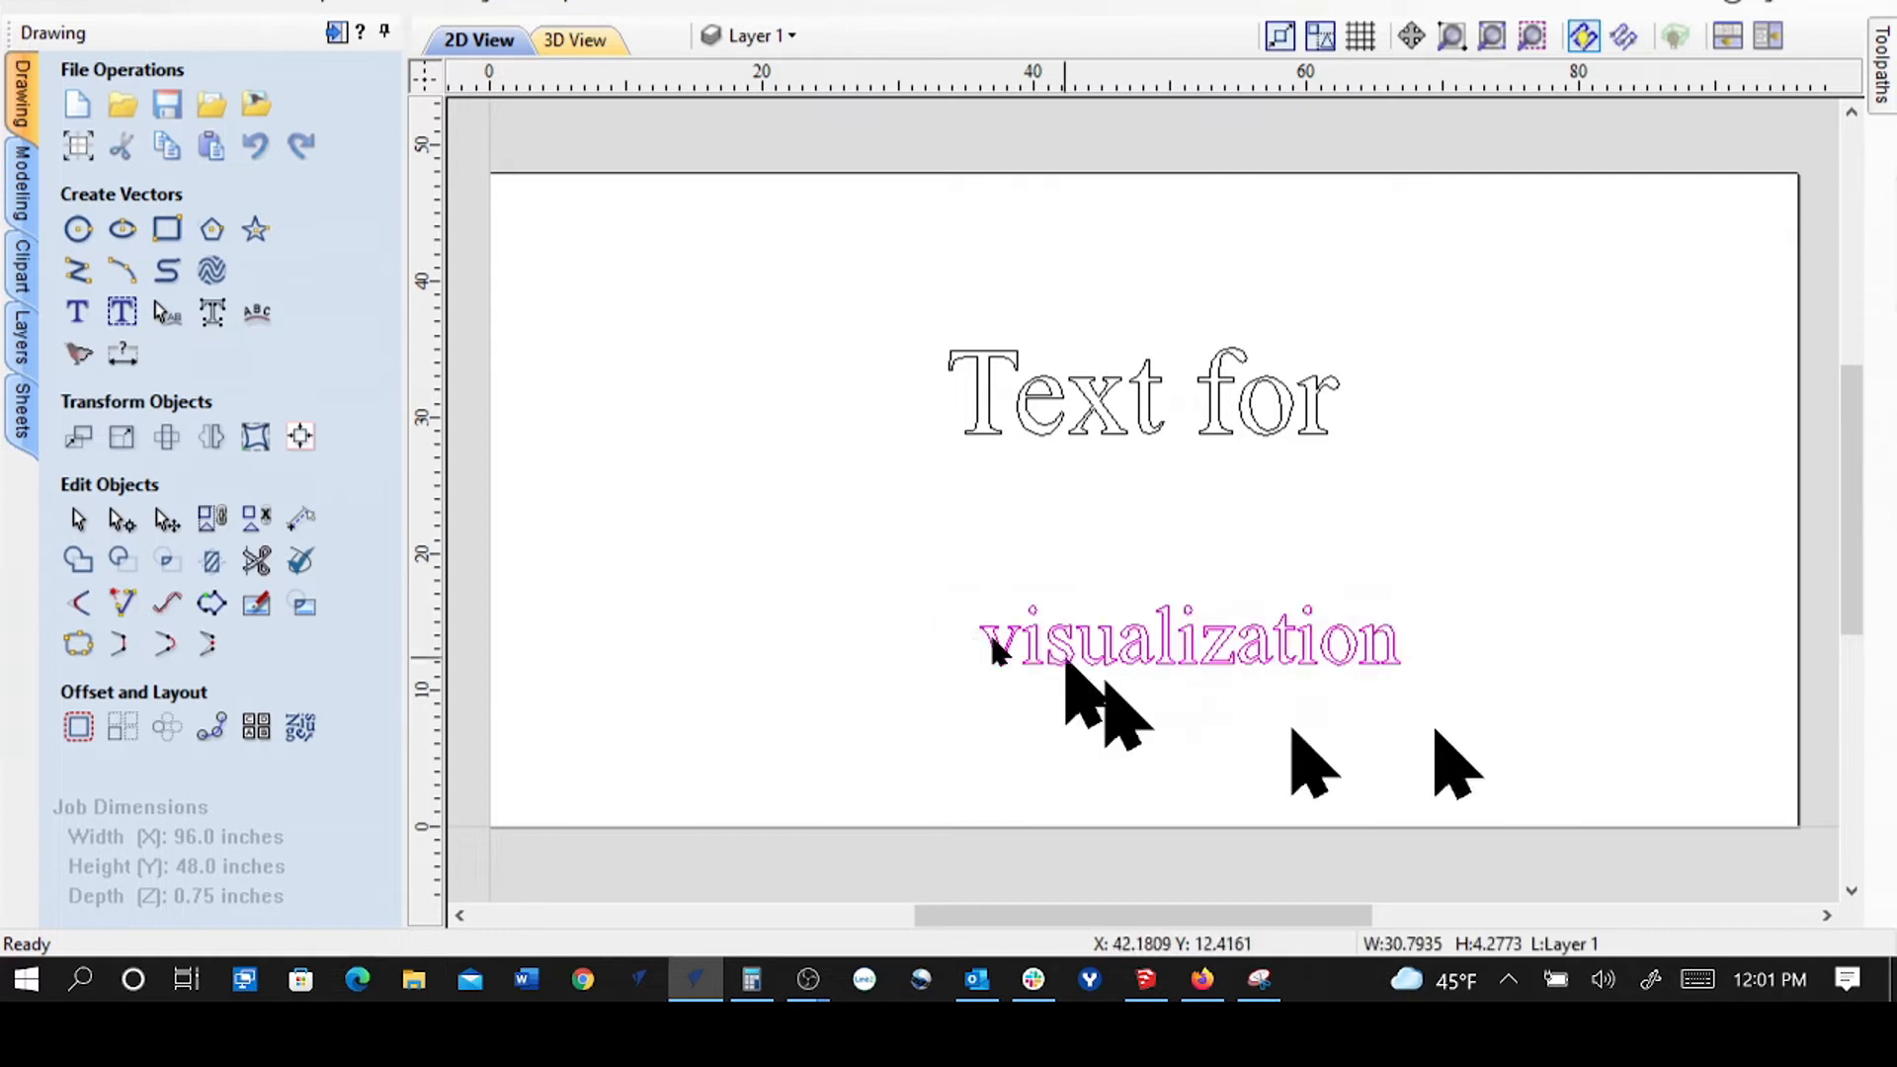
pyautogui.click(300, 436)
pyautogui.click(126, 187)
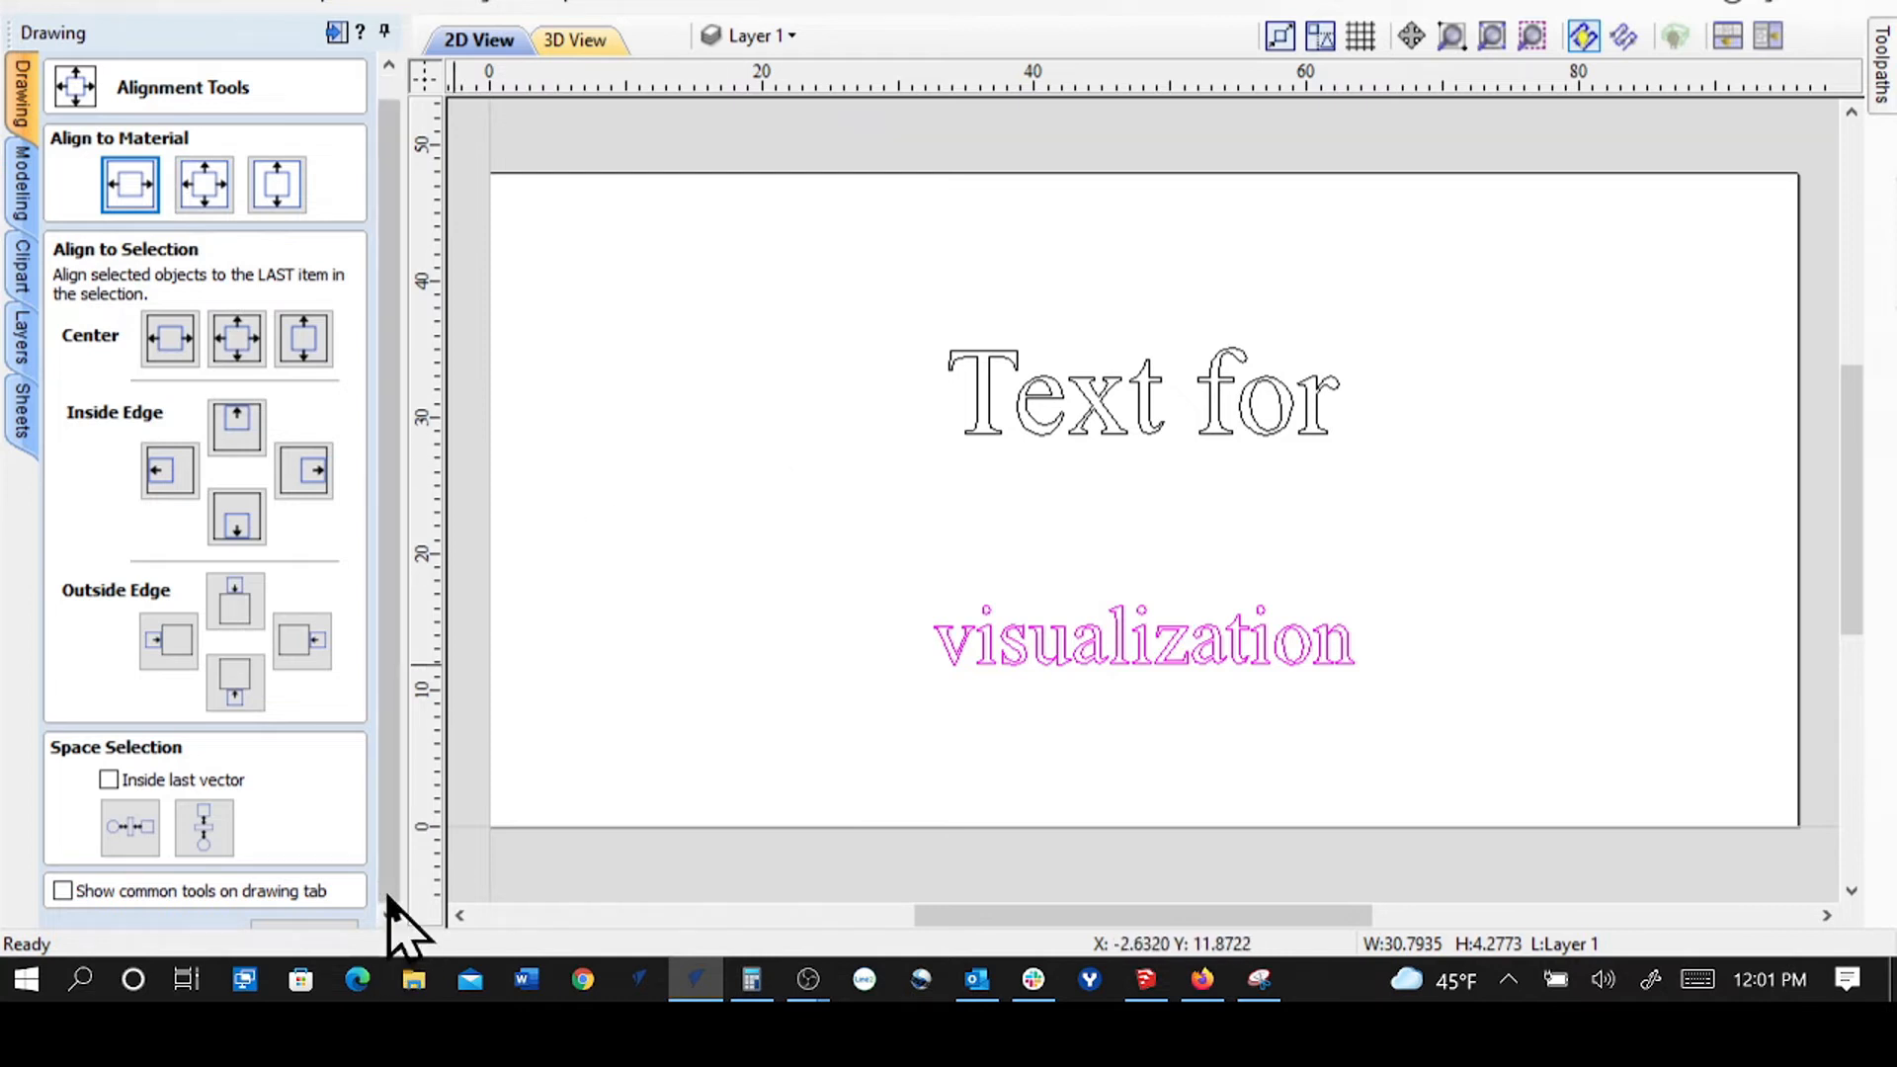
pyautogui.scroll(-1, 387, 897)
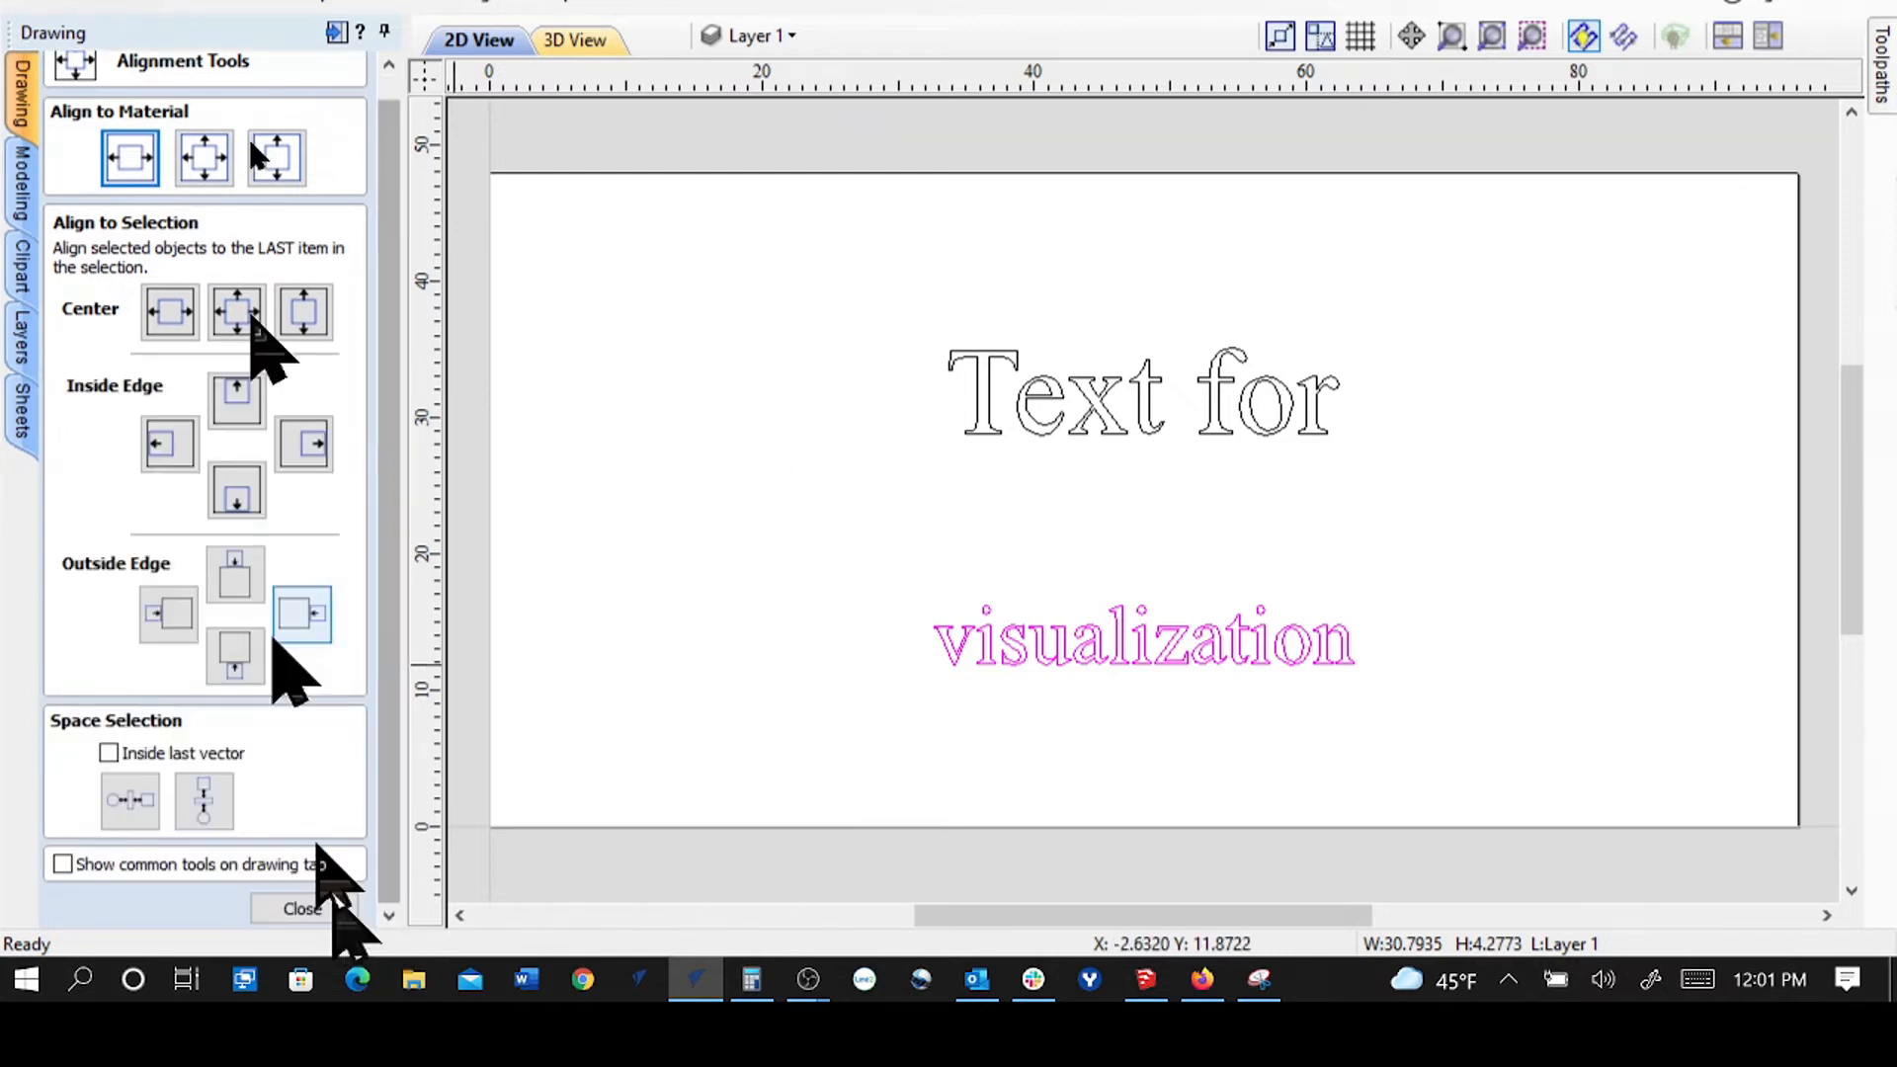
pyautogui.click(275, 901)
# - Nudge "visualization" up about 8 inches so it sits just below "Text for"
pyautogui.press('Up')
pyautogui.press('Up')
pyautogui.press('Up')
pyautogui.press('Up')
pyautogui.press('Up')
pyautogui.press('Escape')
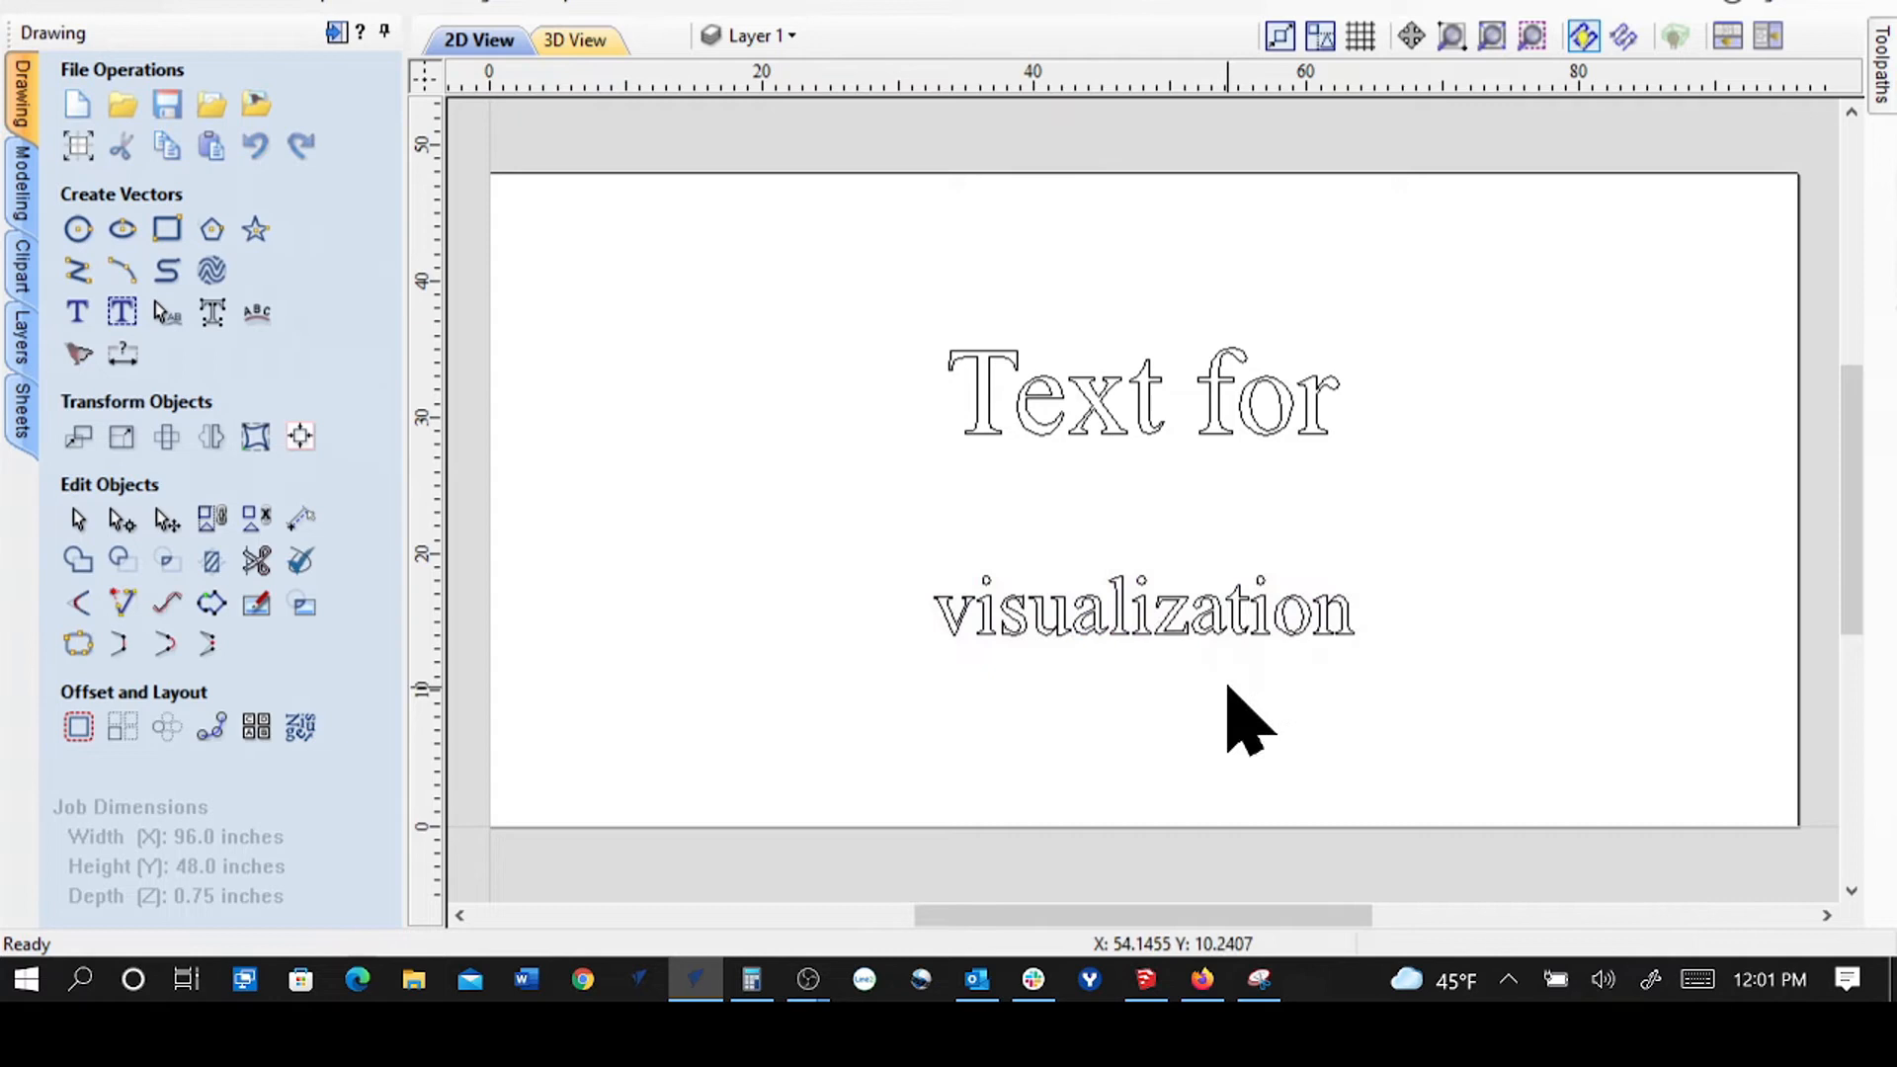
pyautogui.click(1144, 638)
pyautogui.press('Up')
pyautogui.press('Up')
pyautogui.press('Up')
pyautogui.press('Up')
pyautogui.press('Up')
pyautogui.press('Up')
pyautogui.press('Up')
pyautogui.press('Up')
pyautogui.press('Up')
pyautogui.press('Up')
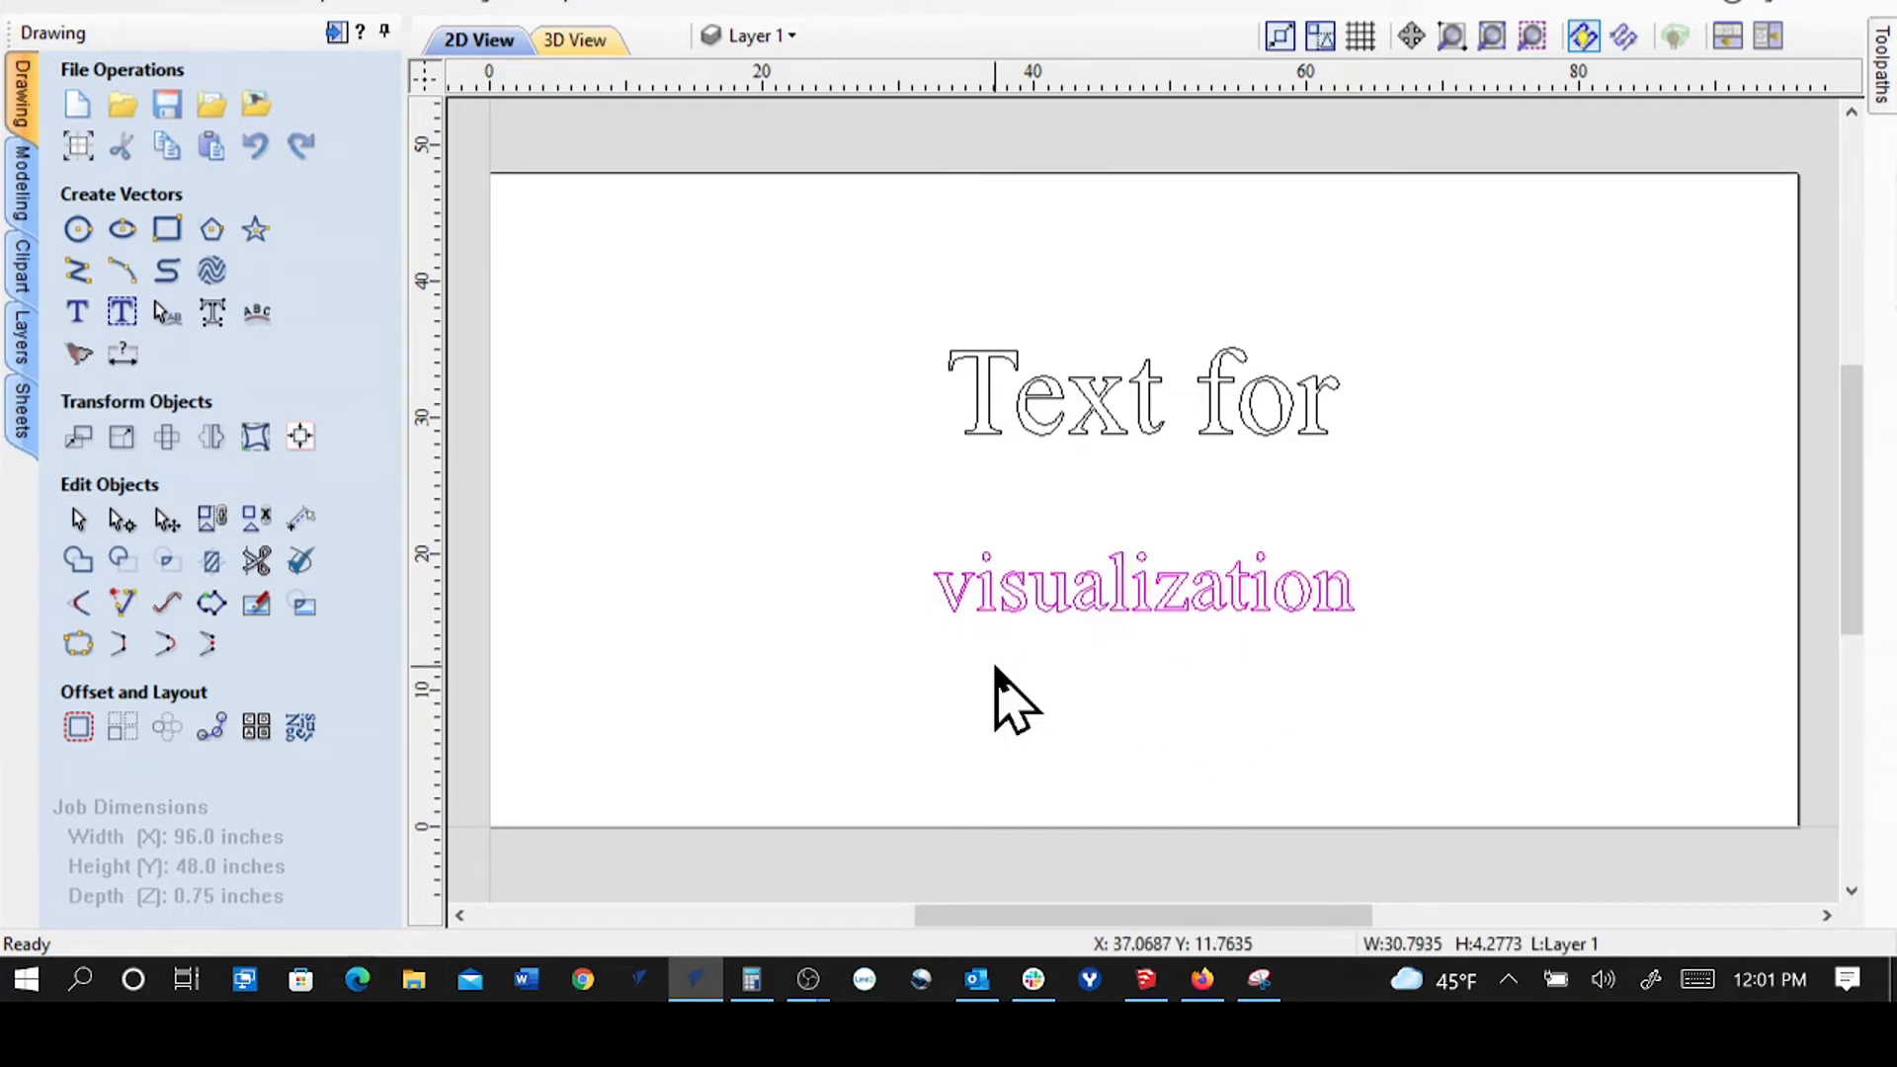
pyautogui.press('Up')
pyautogui.press('Up')
pyautogui.press('Up')
pyautogui.press('Up')
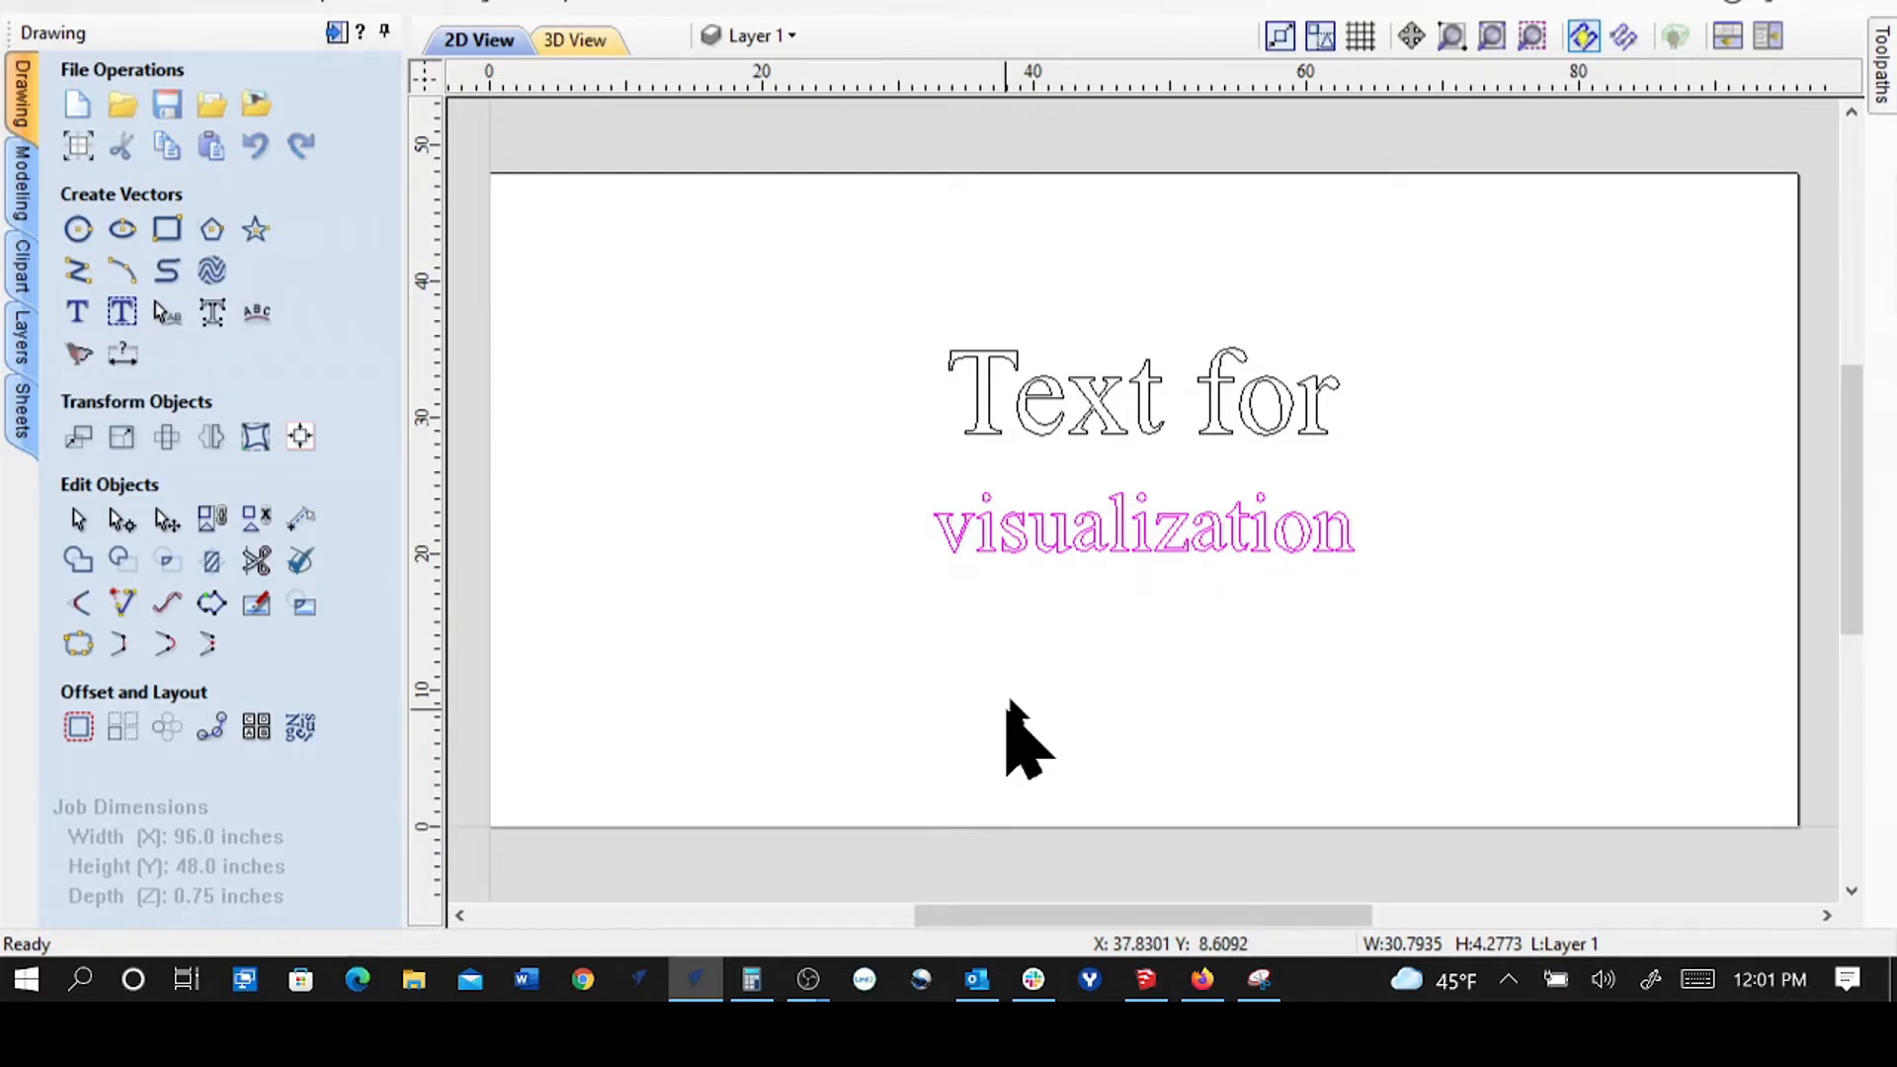
# - Center both text lines together on the material, horizontally and vertically, and deselect them
pyautogui.click(716, 264)
pyautogui.moveTo(834, 263); pyautogui.dragTo(1571, 697)
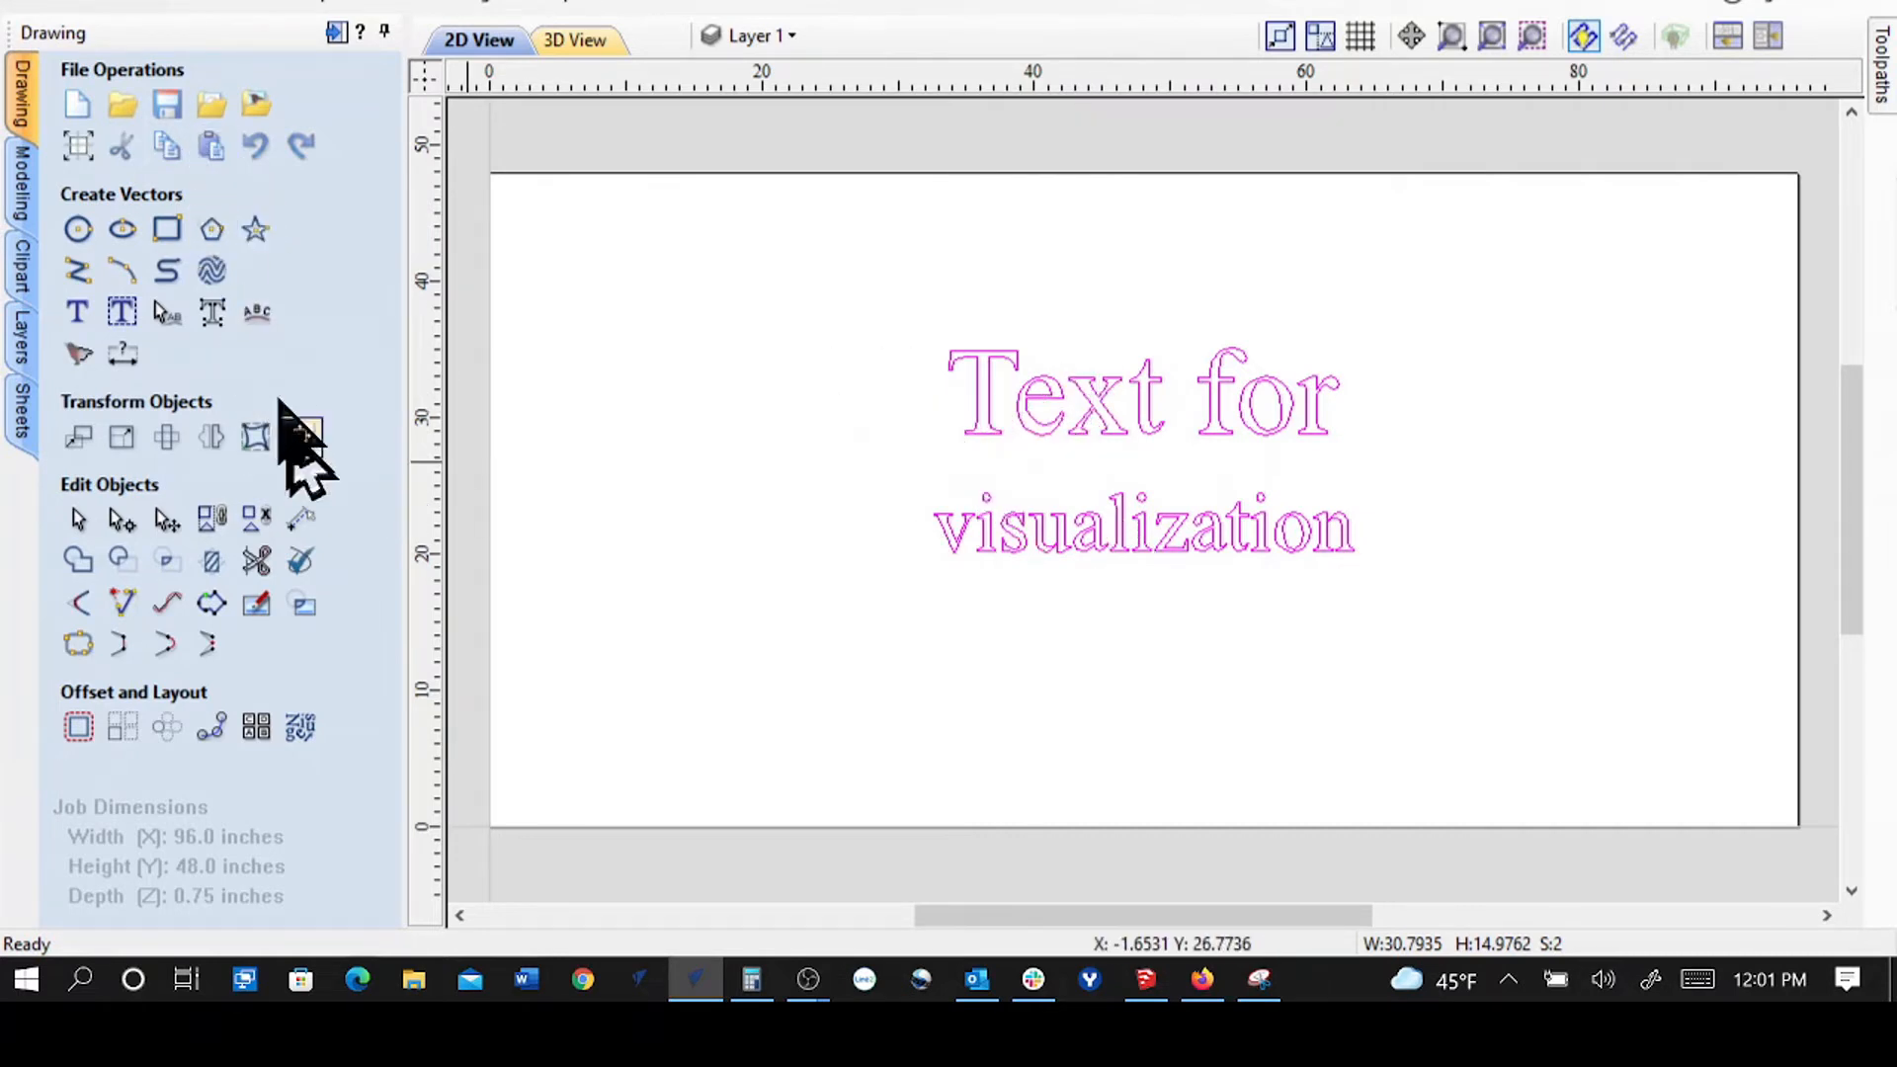
pyautogui.click(301, 437)
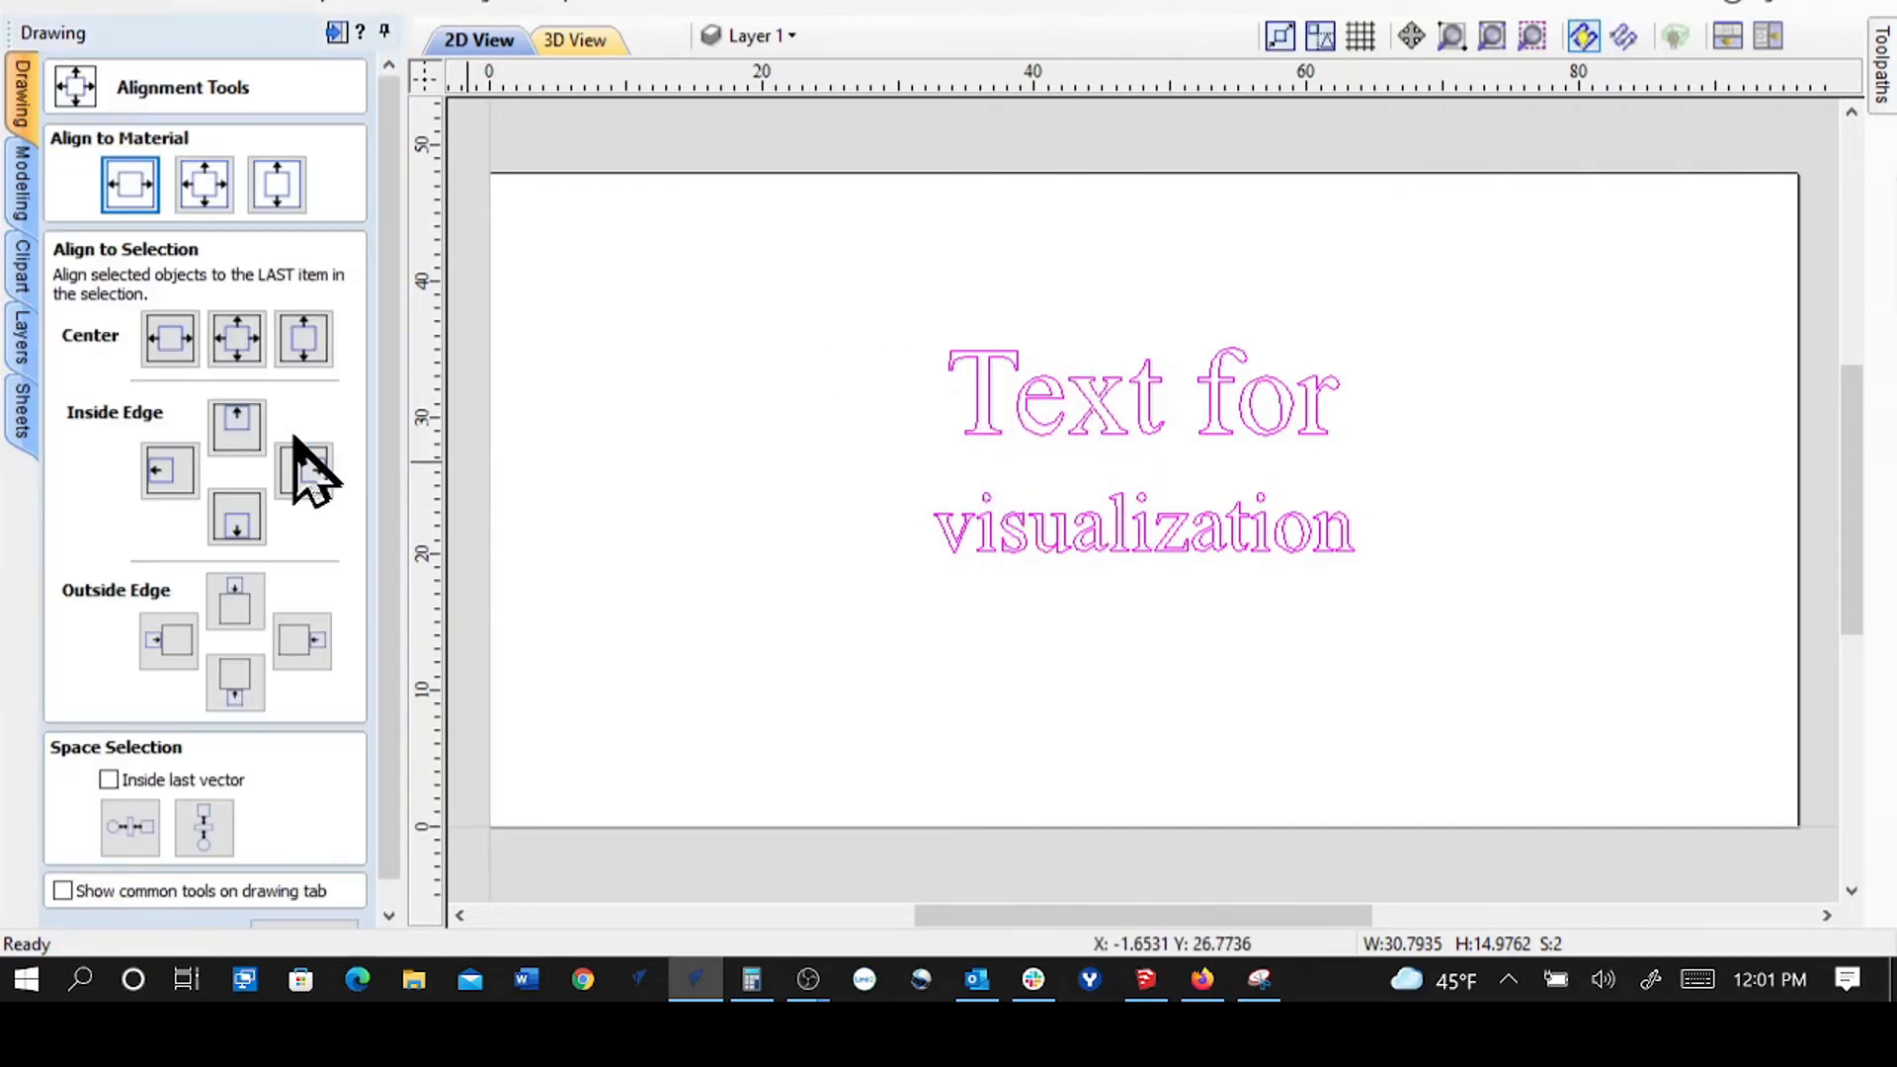
pyautogui.click(203, 184)
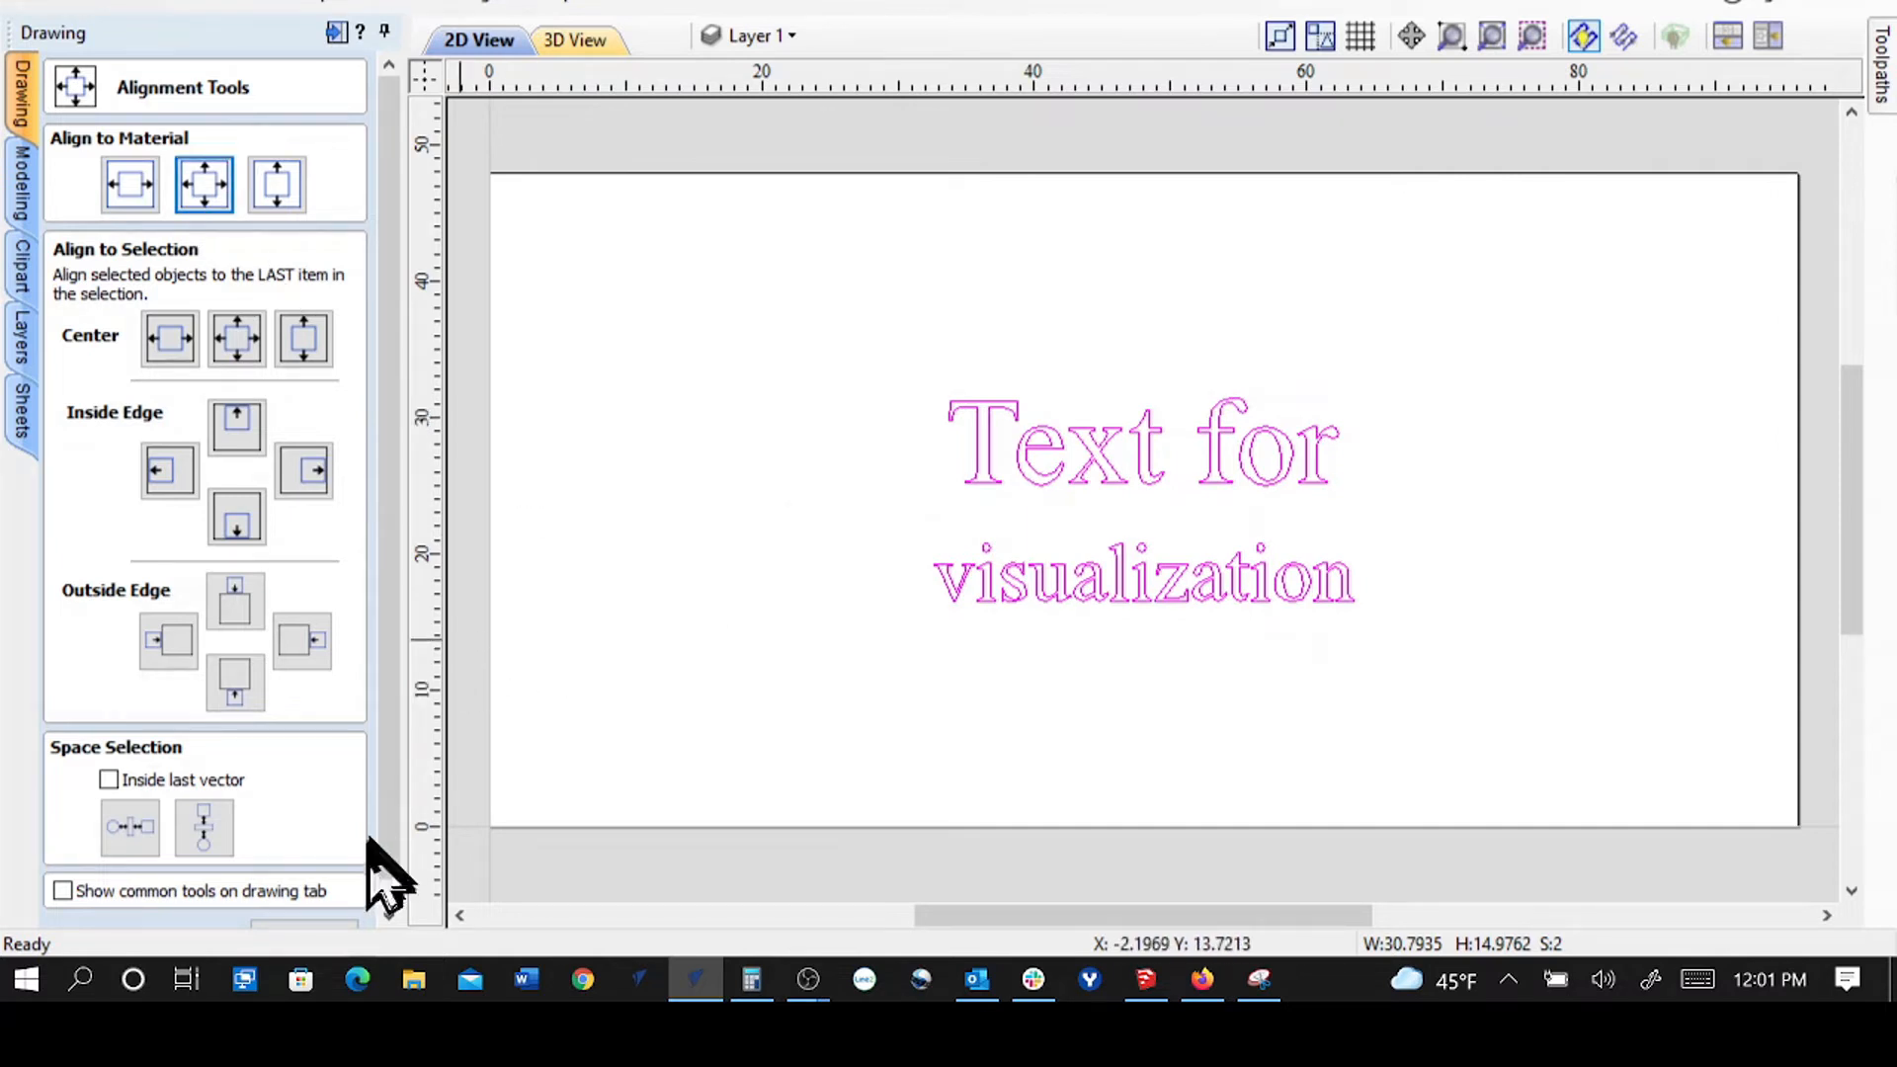
pyautogui.scroll(-1, 391, 889)
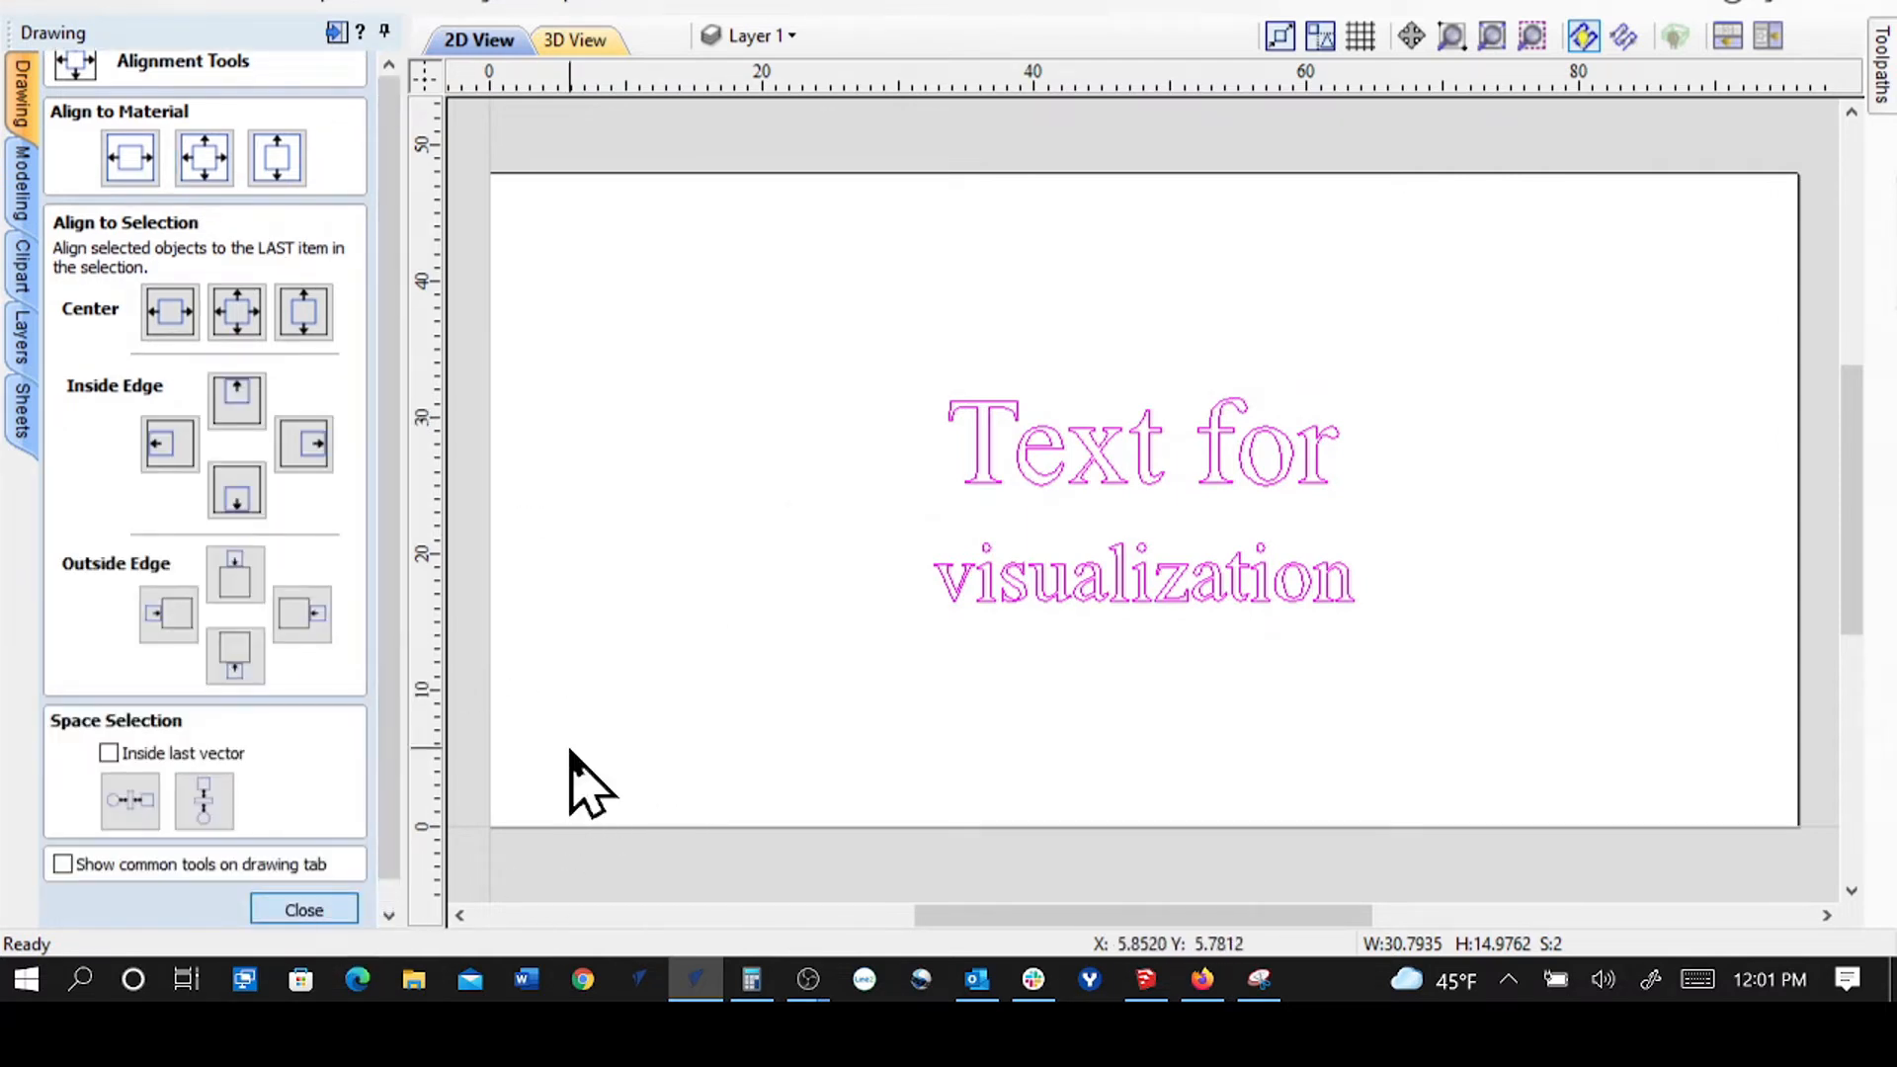
pyautogui.press('Escape')
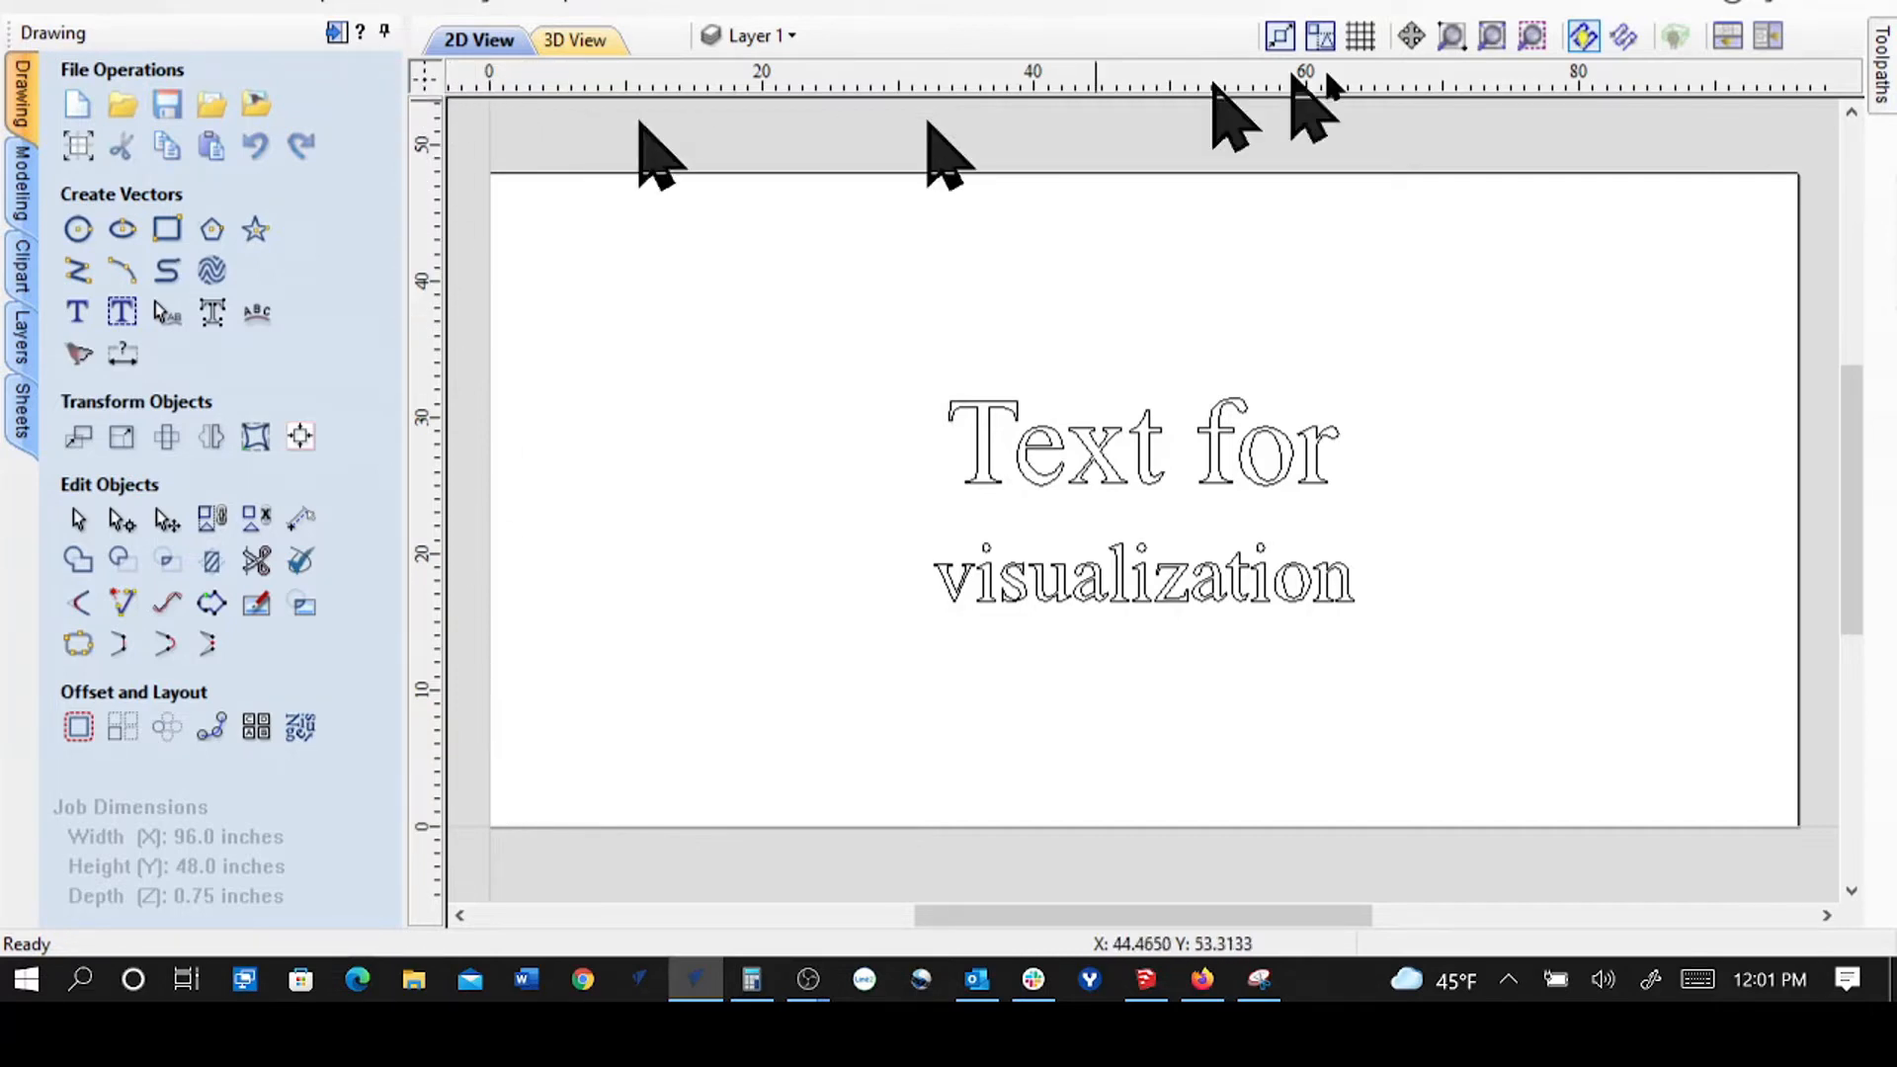
# - Start a V-Carve / Engraving toolpath for both text lines and remove the 1/8" end mill from its clearance tools
pyautogui.click(336, 35)
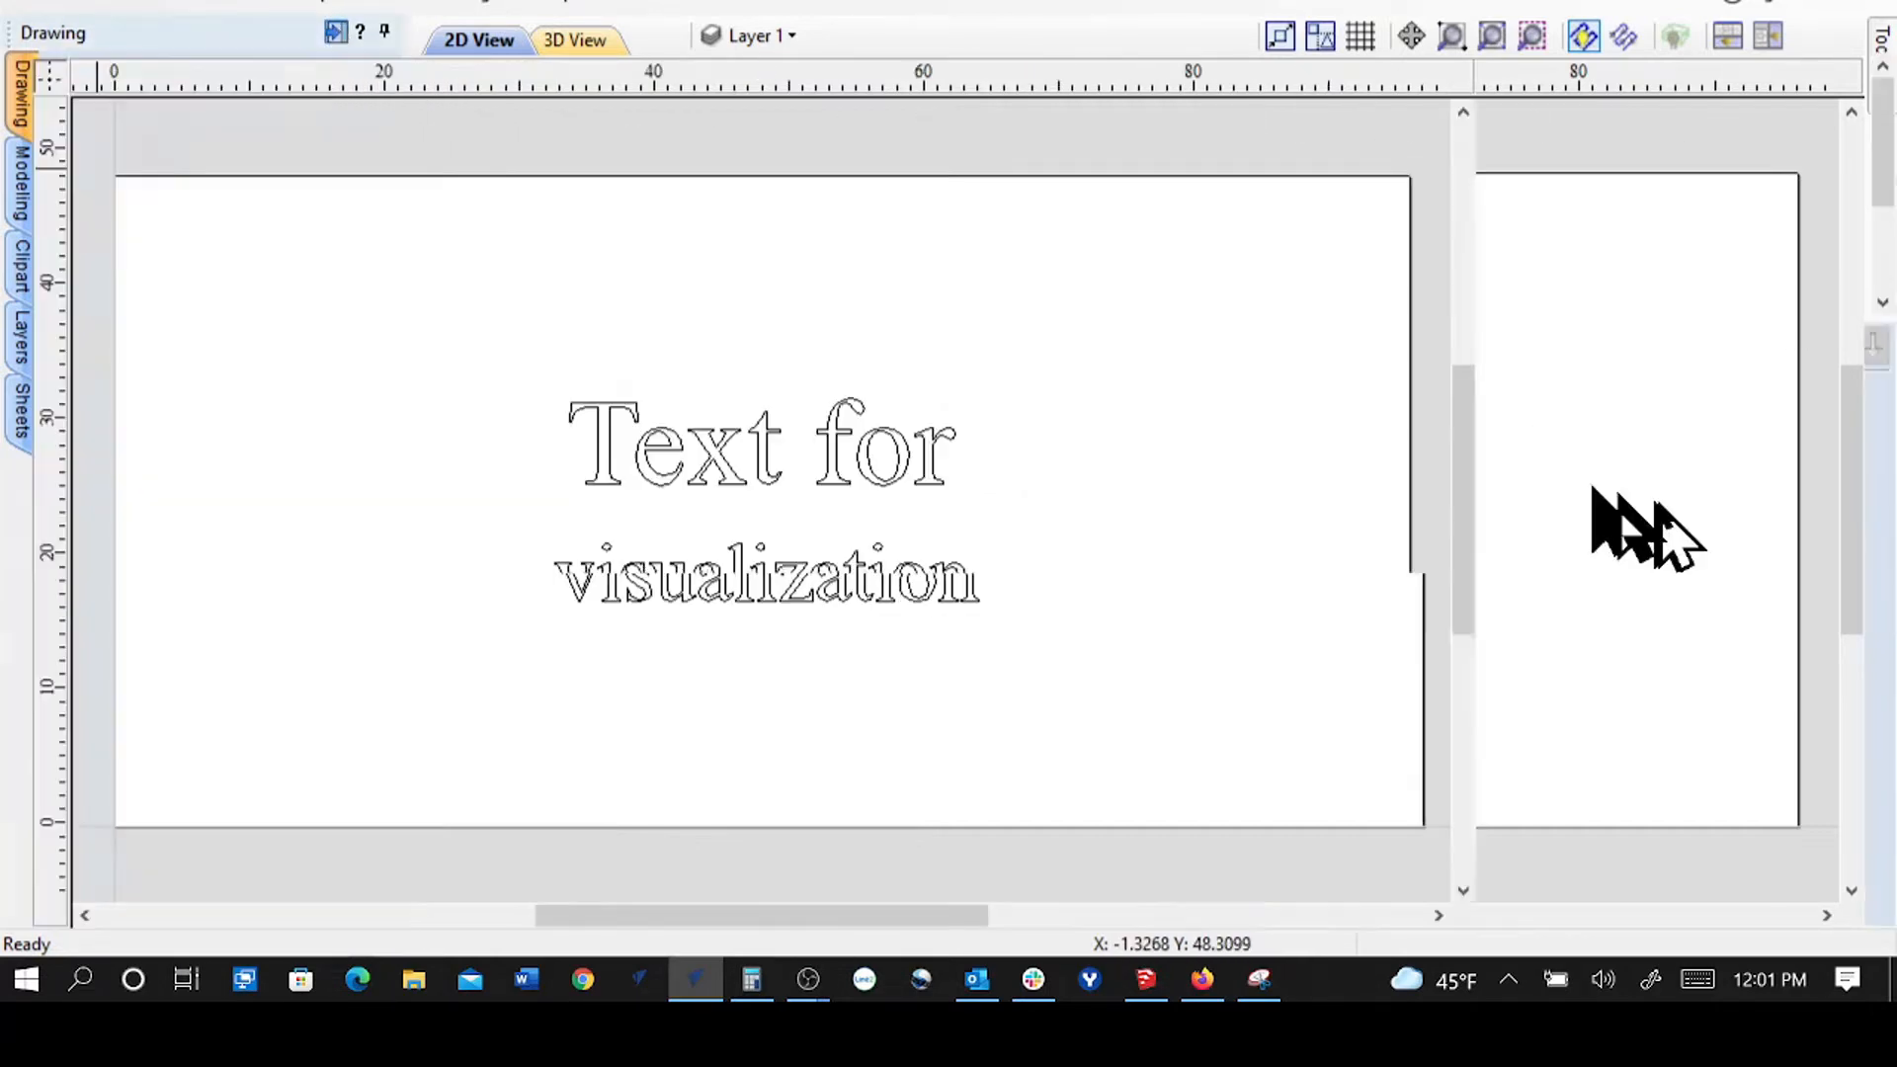
pyautogui.click(1528, 282)
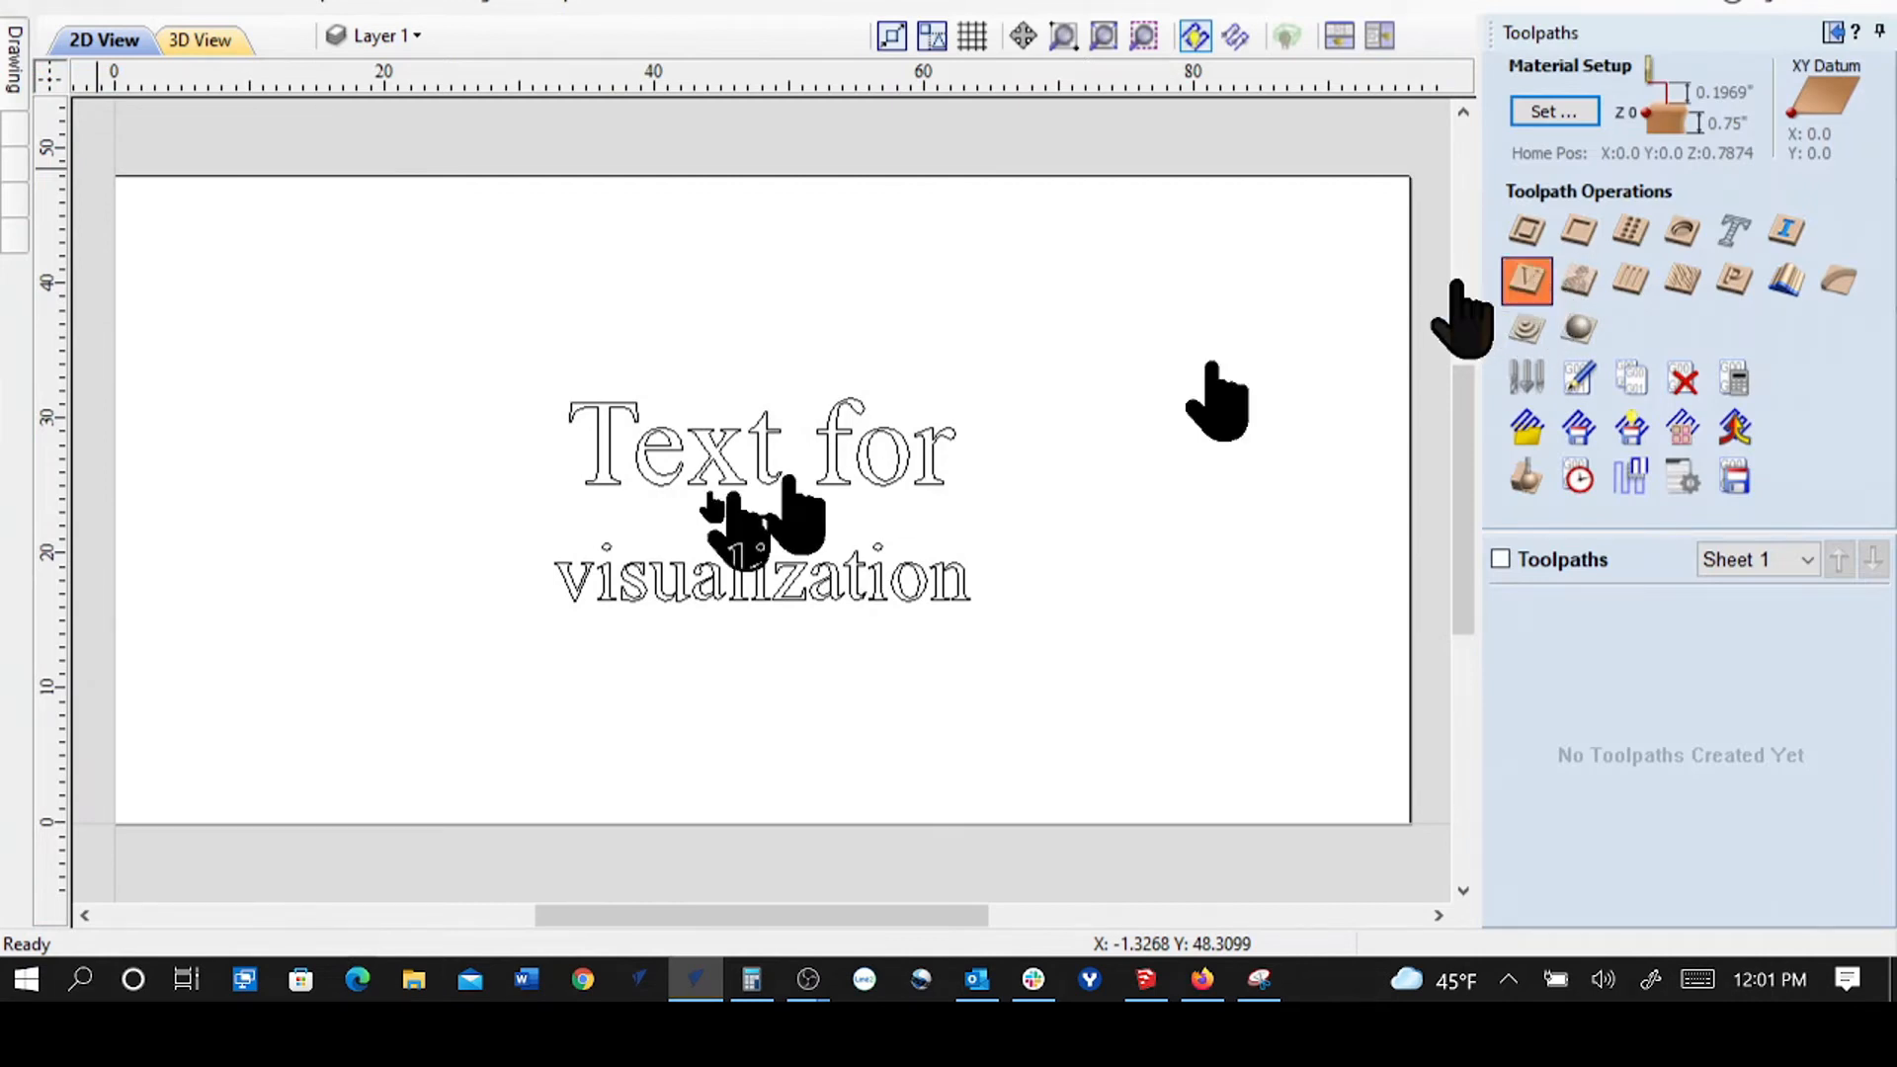
pyautogui.moveTo(425, 395); pyautogui.dragTo(1056, 657)
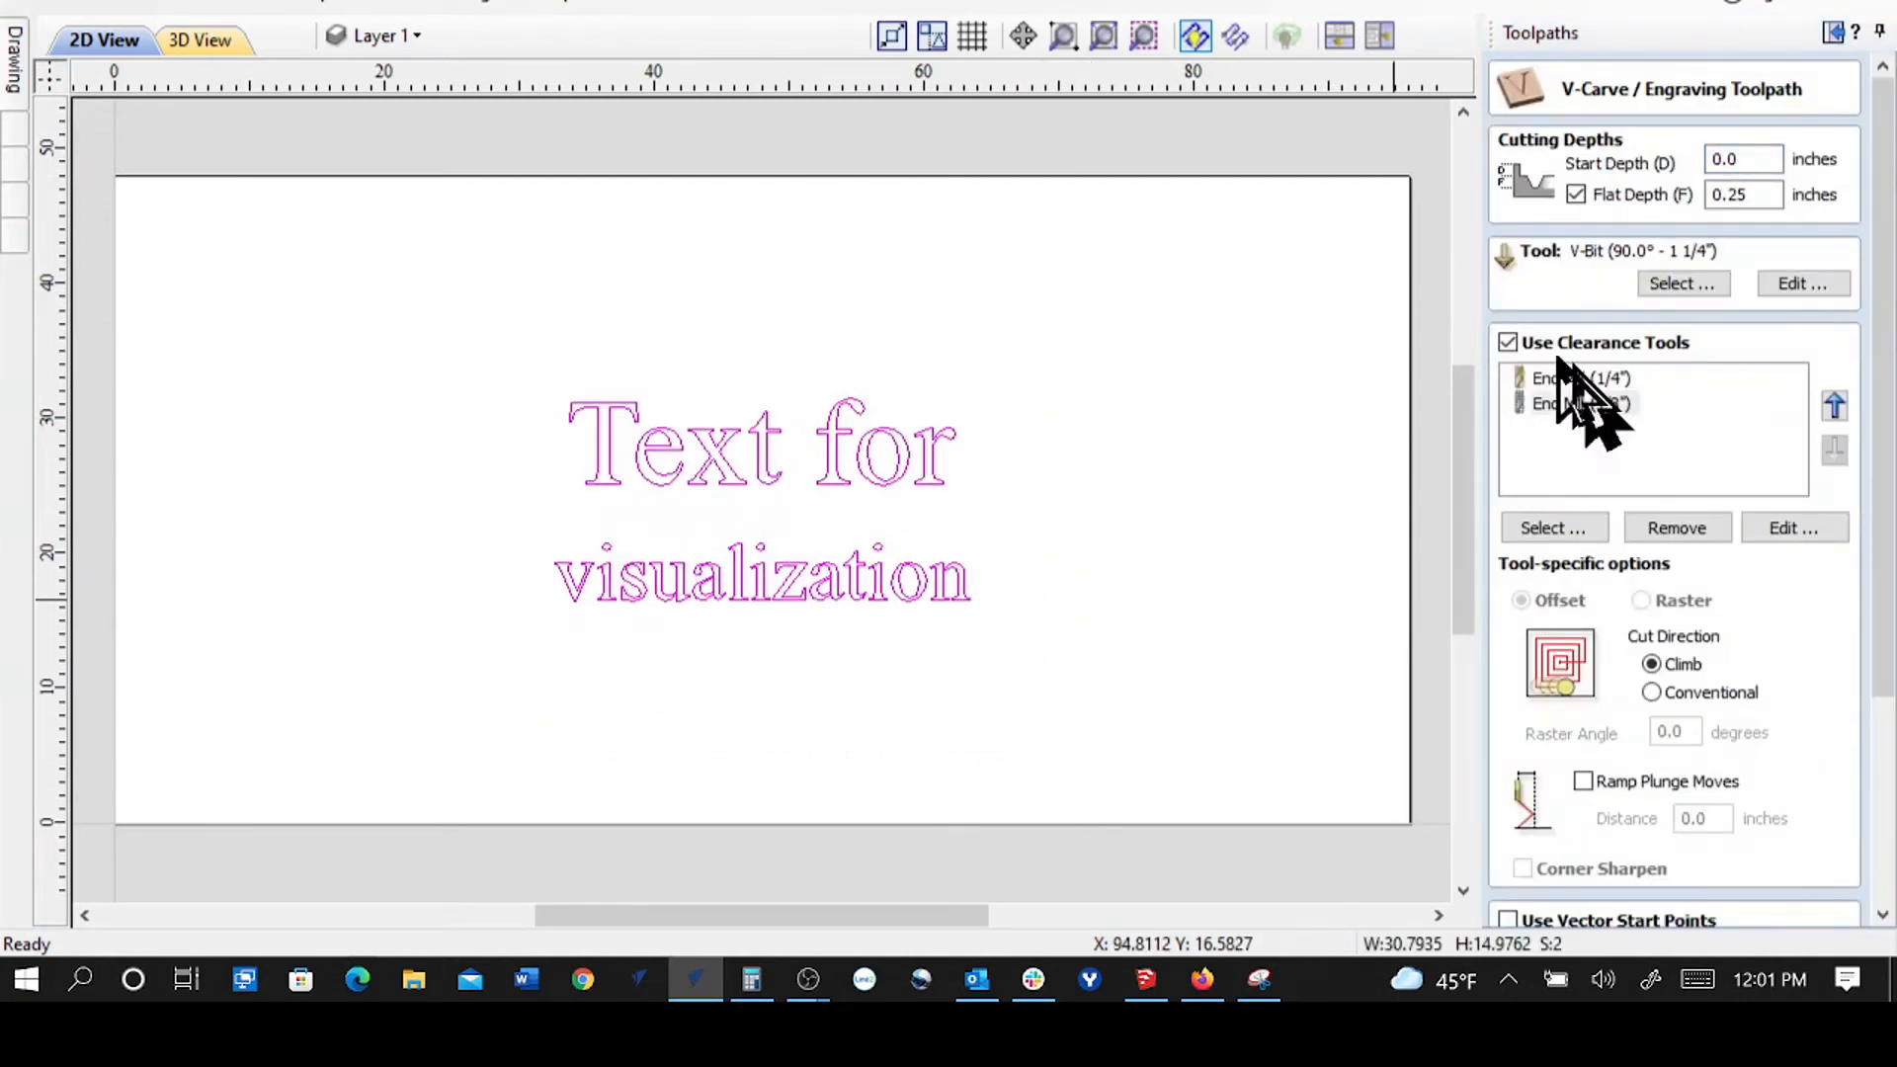
pyautogui.doubleClick(1766, 198)
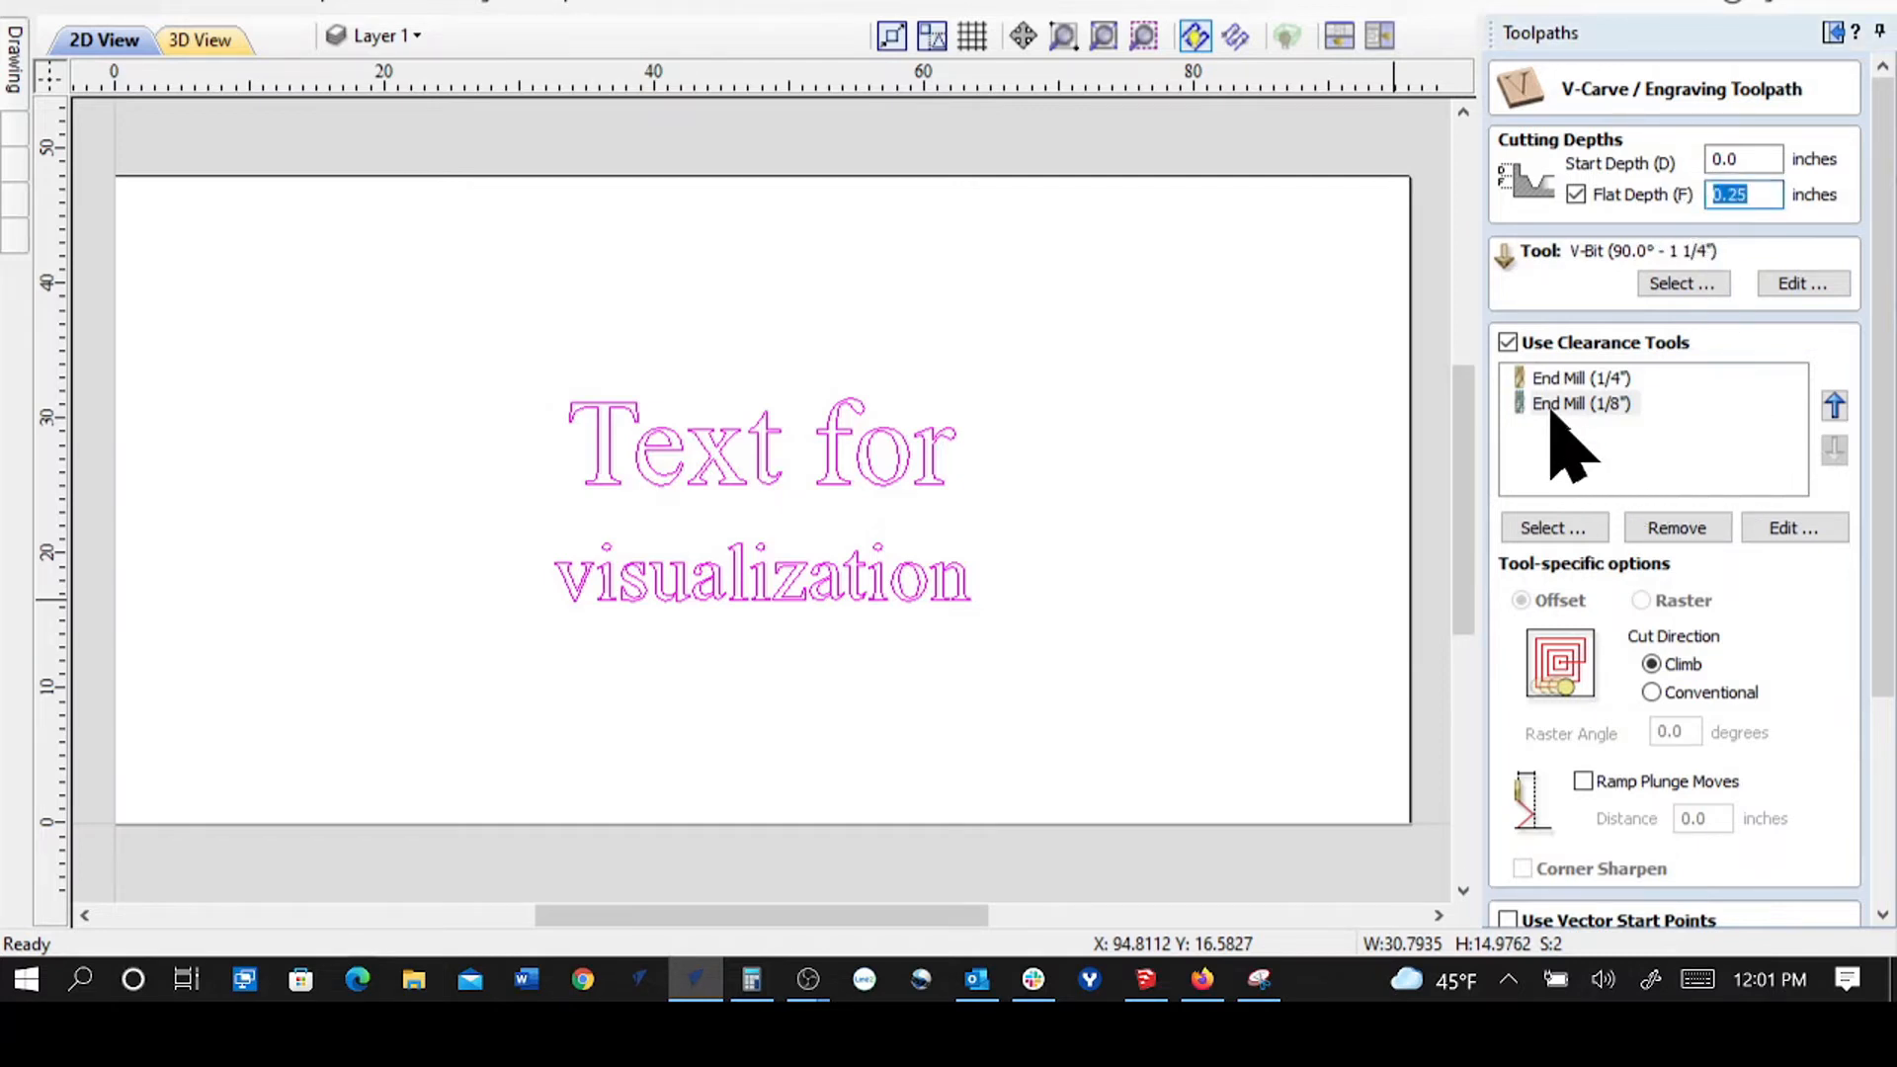
pyautogui.click(1677, 525)
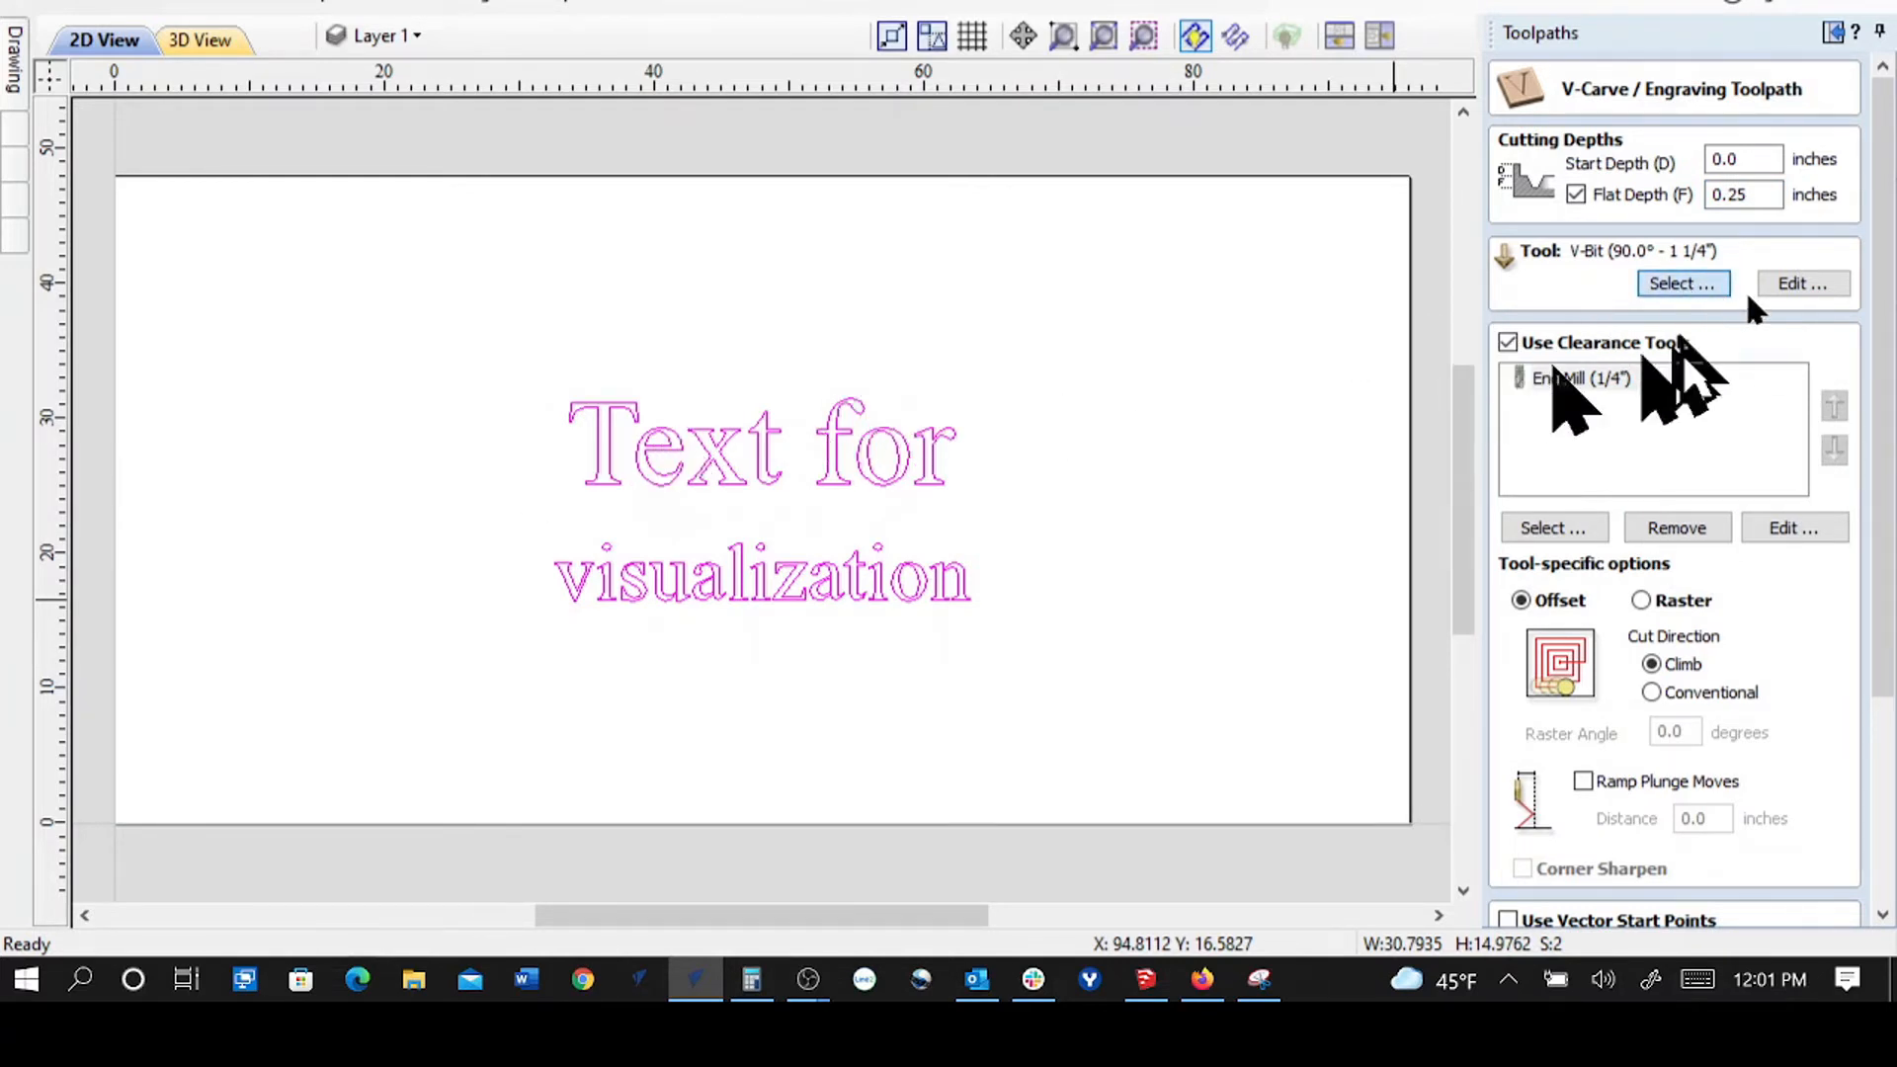
# - Set the V-carve tool to the imperial V-Bit (90.0° - 1/2") with a feed rate of 100 inches/min
pyautogui.click(1684, 285)
pyautogui.click(534, 228)
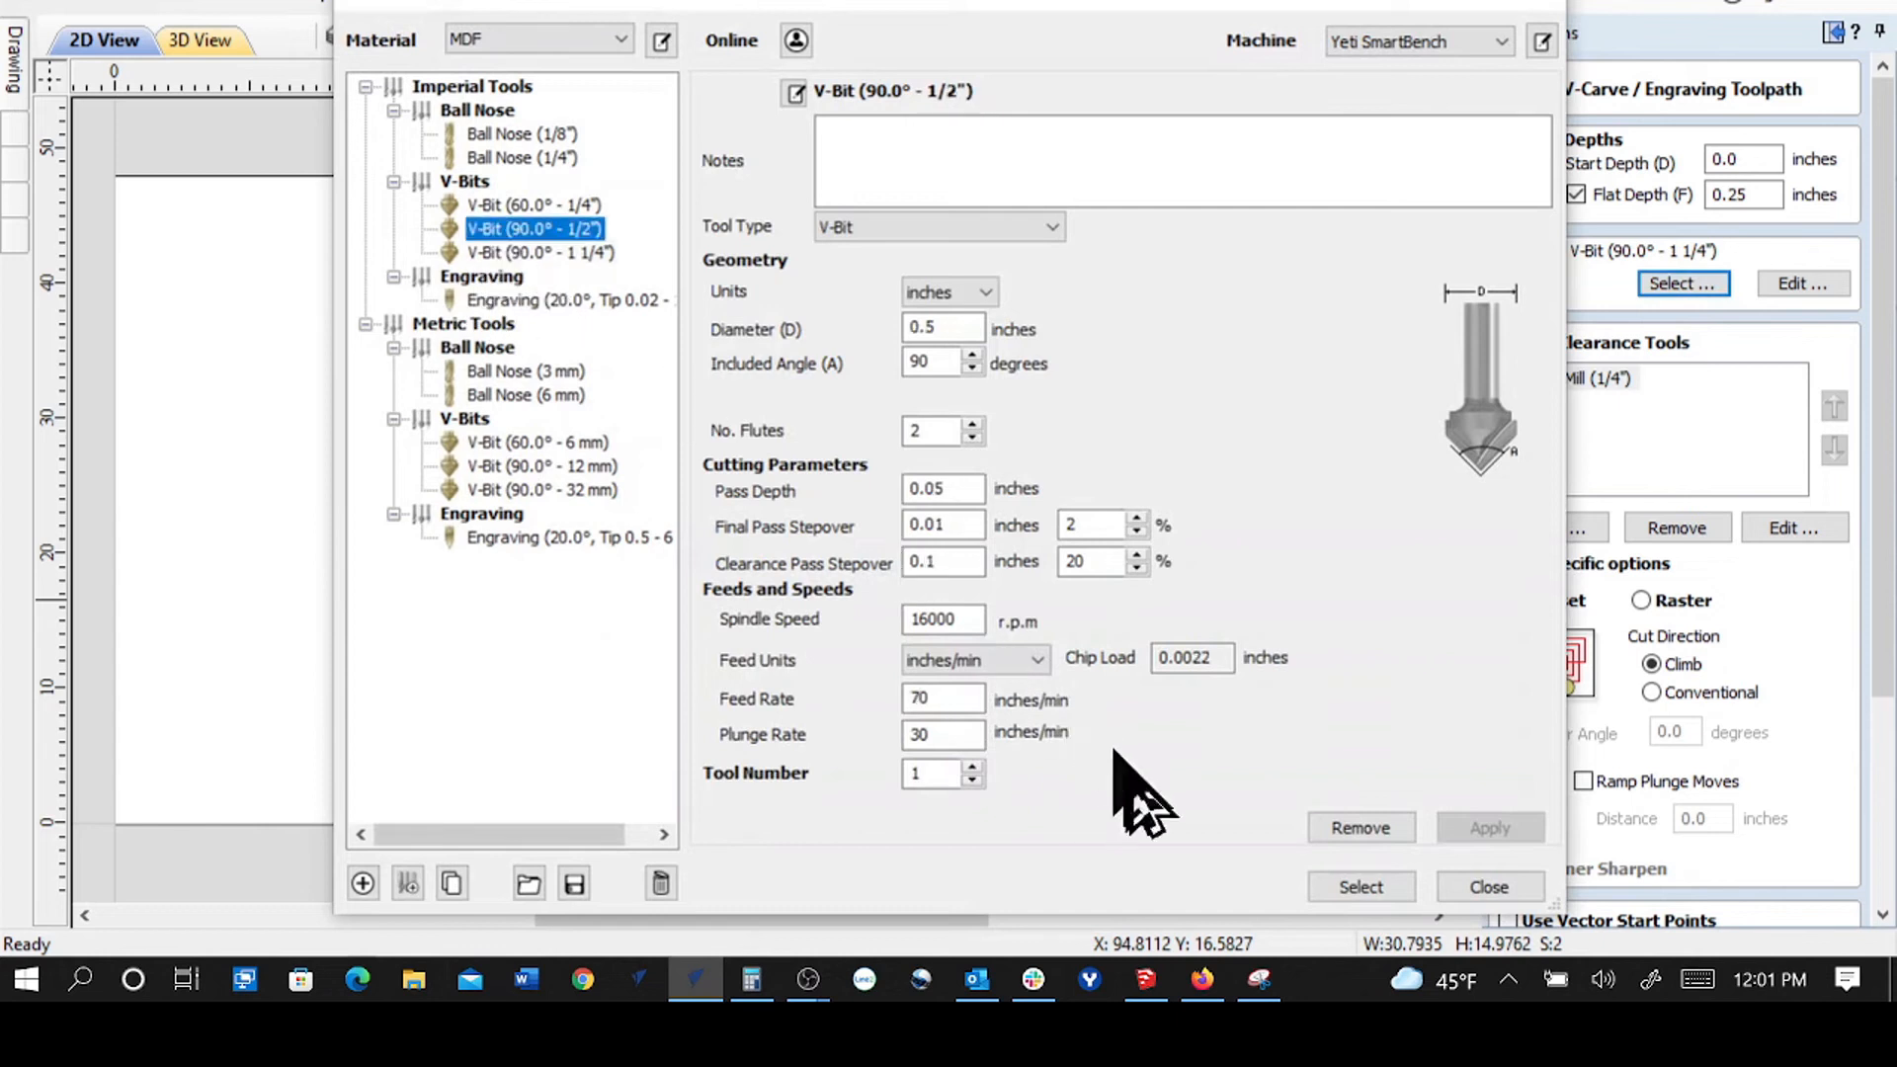
pyautogui.doubleClick(924, 699)
pyautogui.write('100')
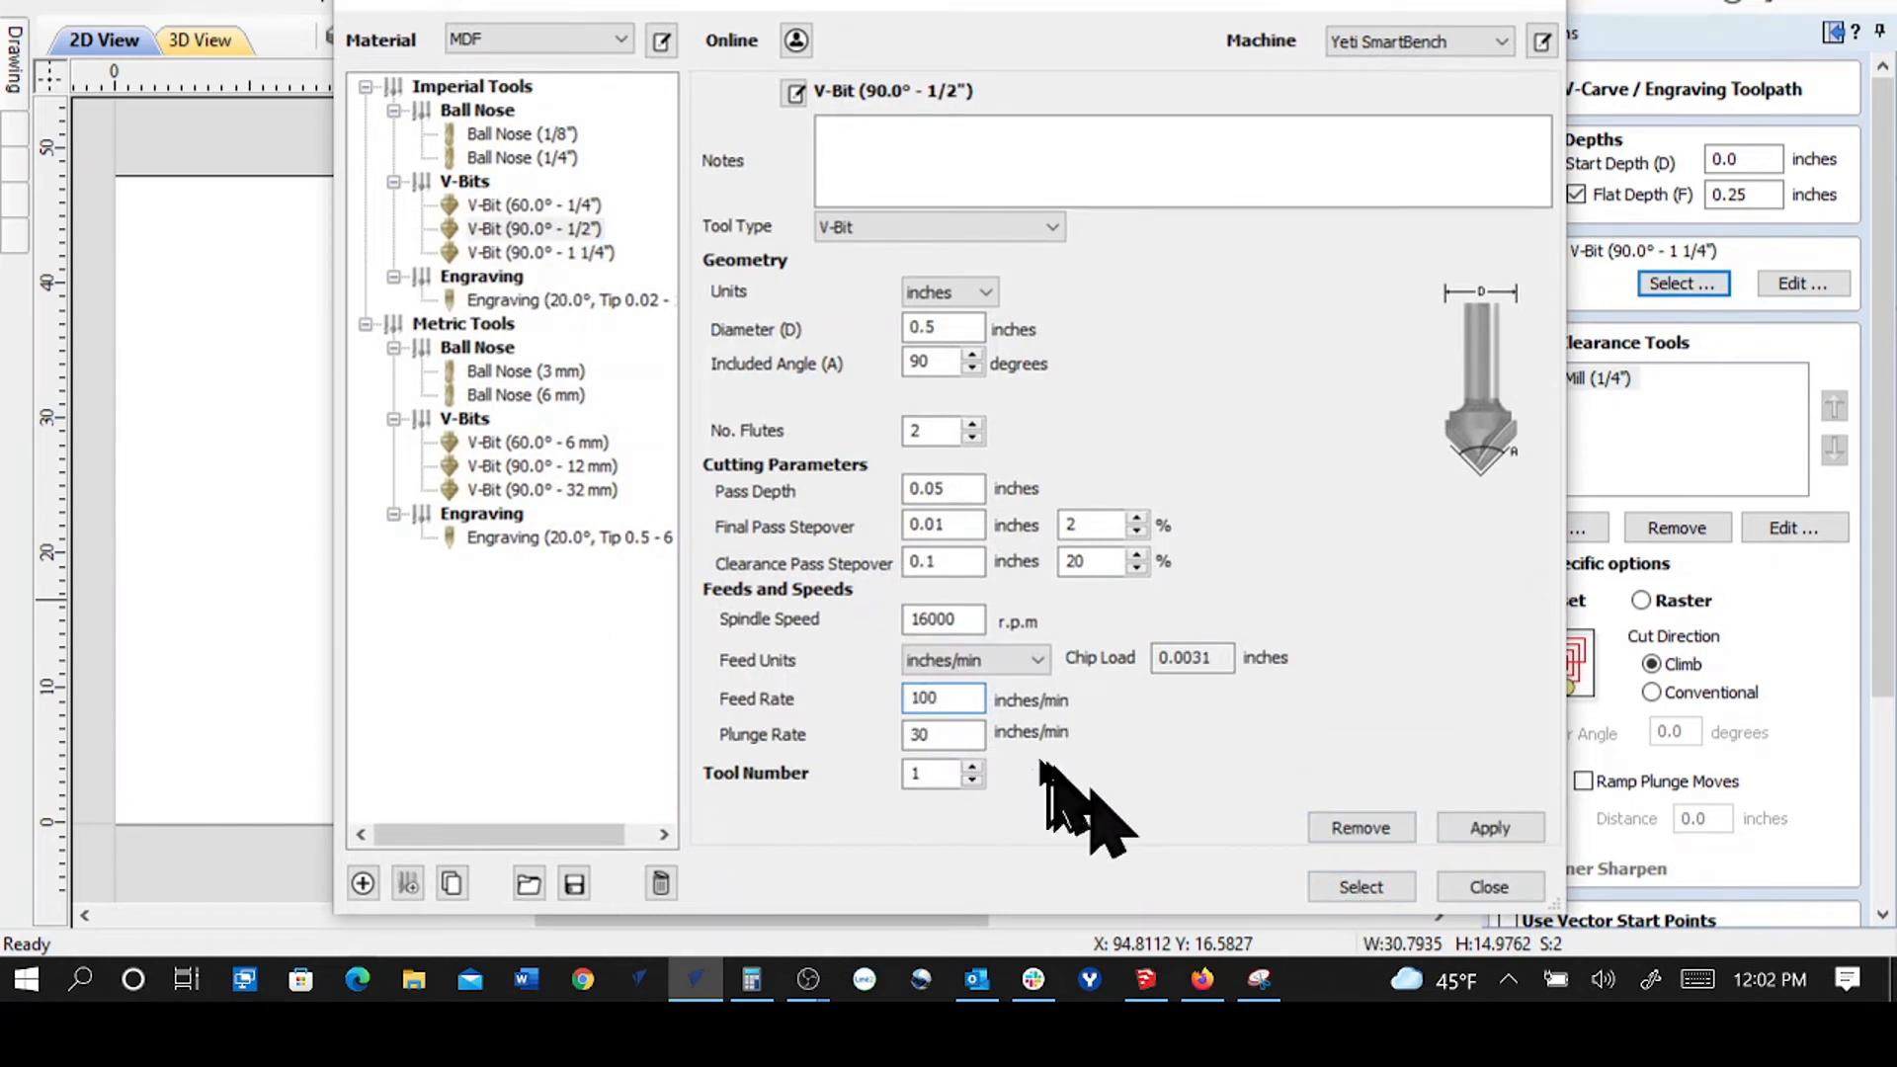
pyautogui.click(1364, 886)
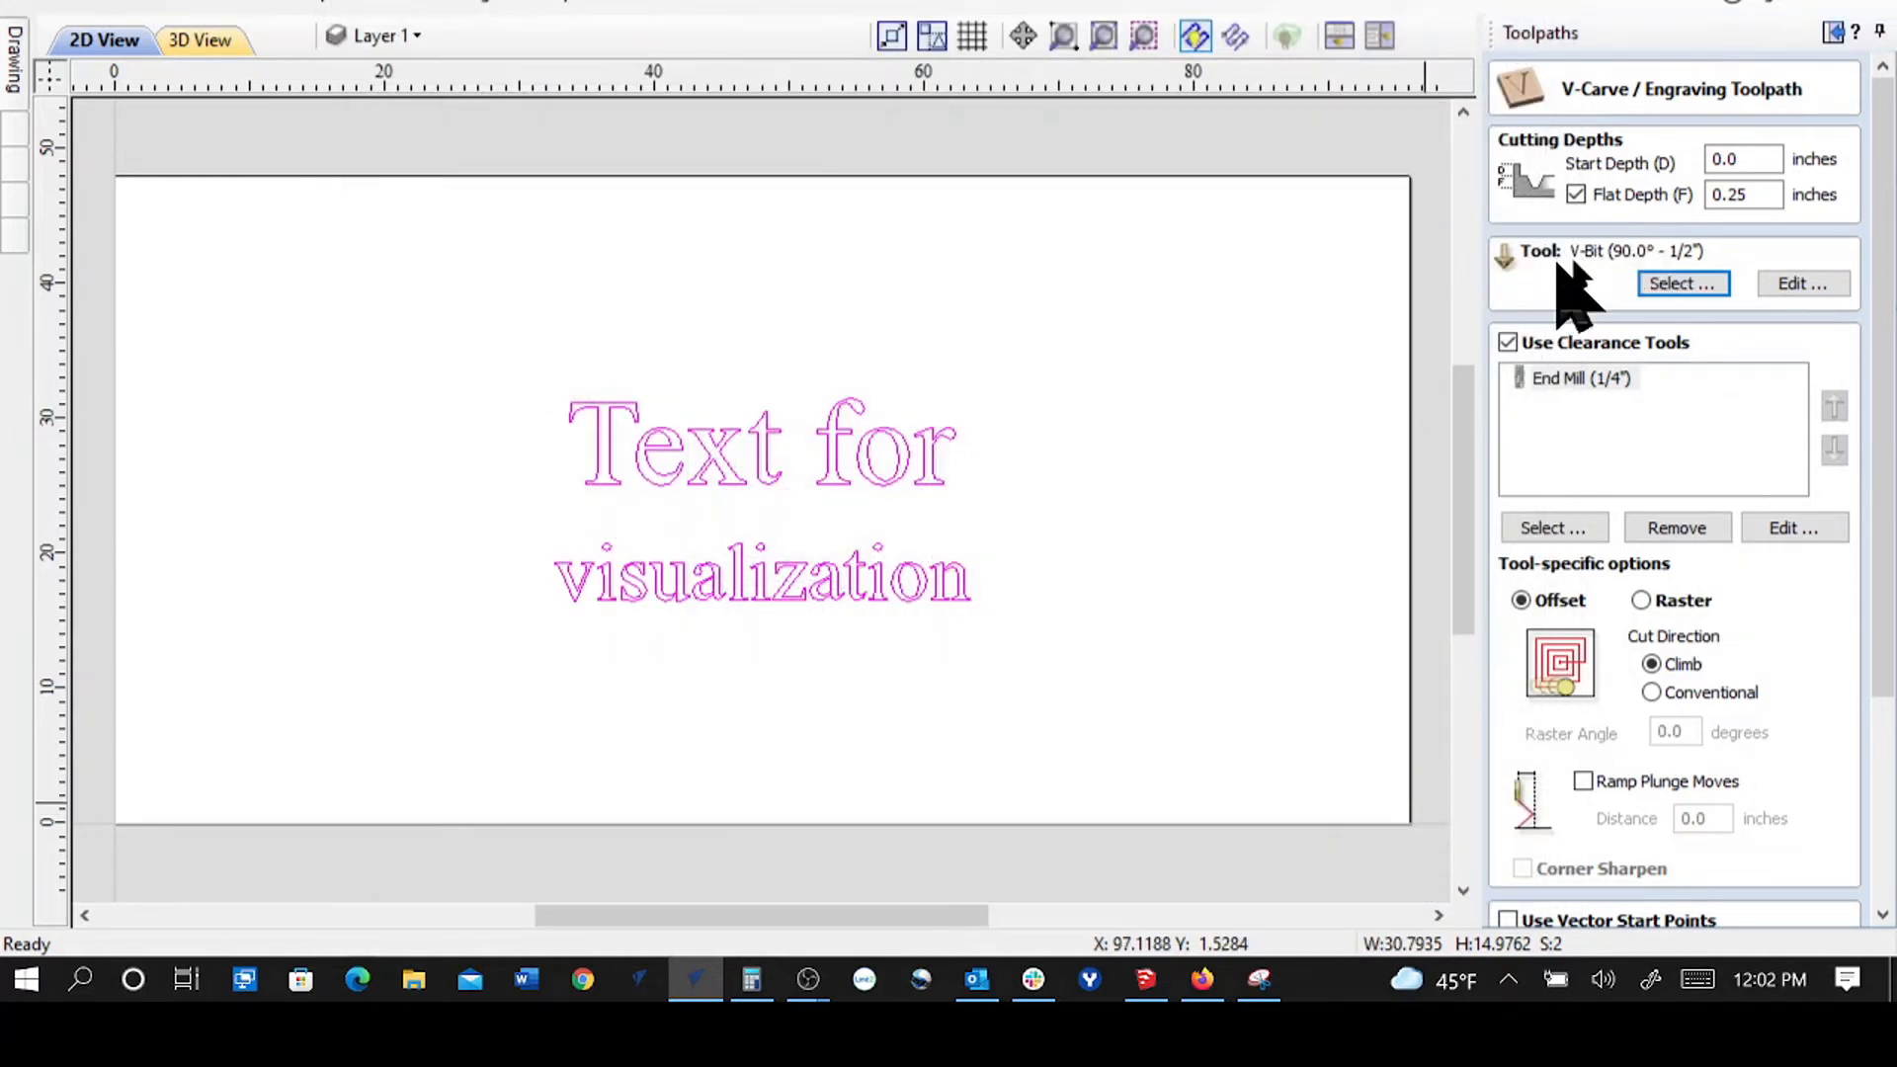
# - Enable ramp plunge moves for the 1/4" end mill clearance tool with a distance of 1 inch
pyautogui.scroll(5, 568, 410)
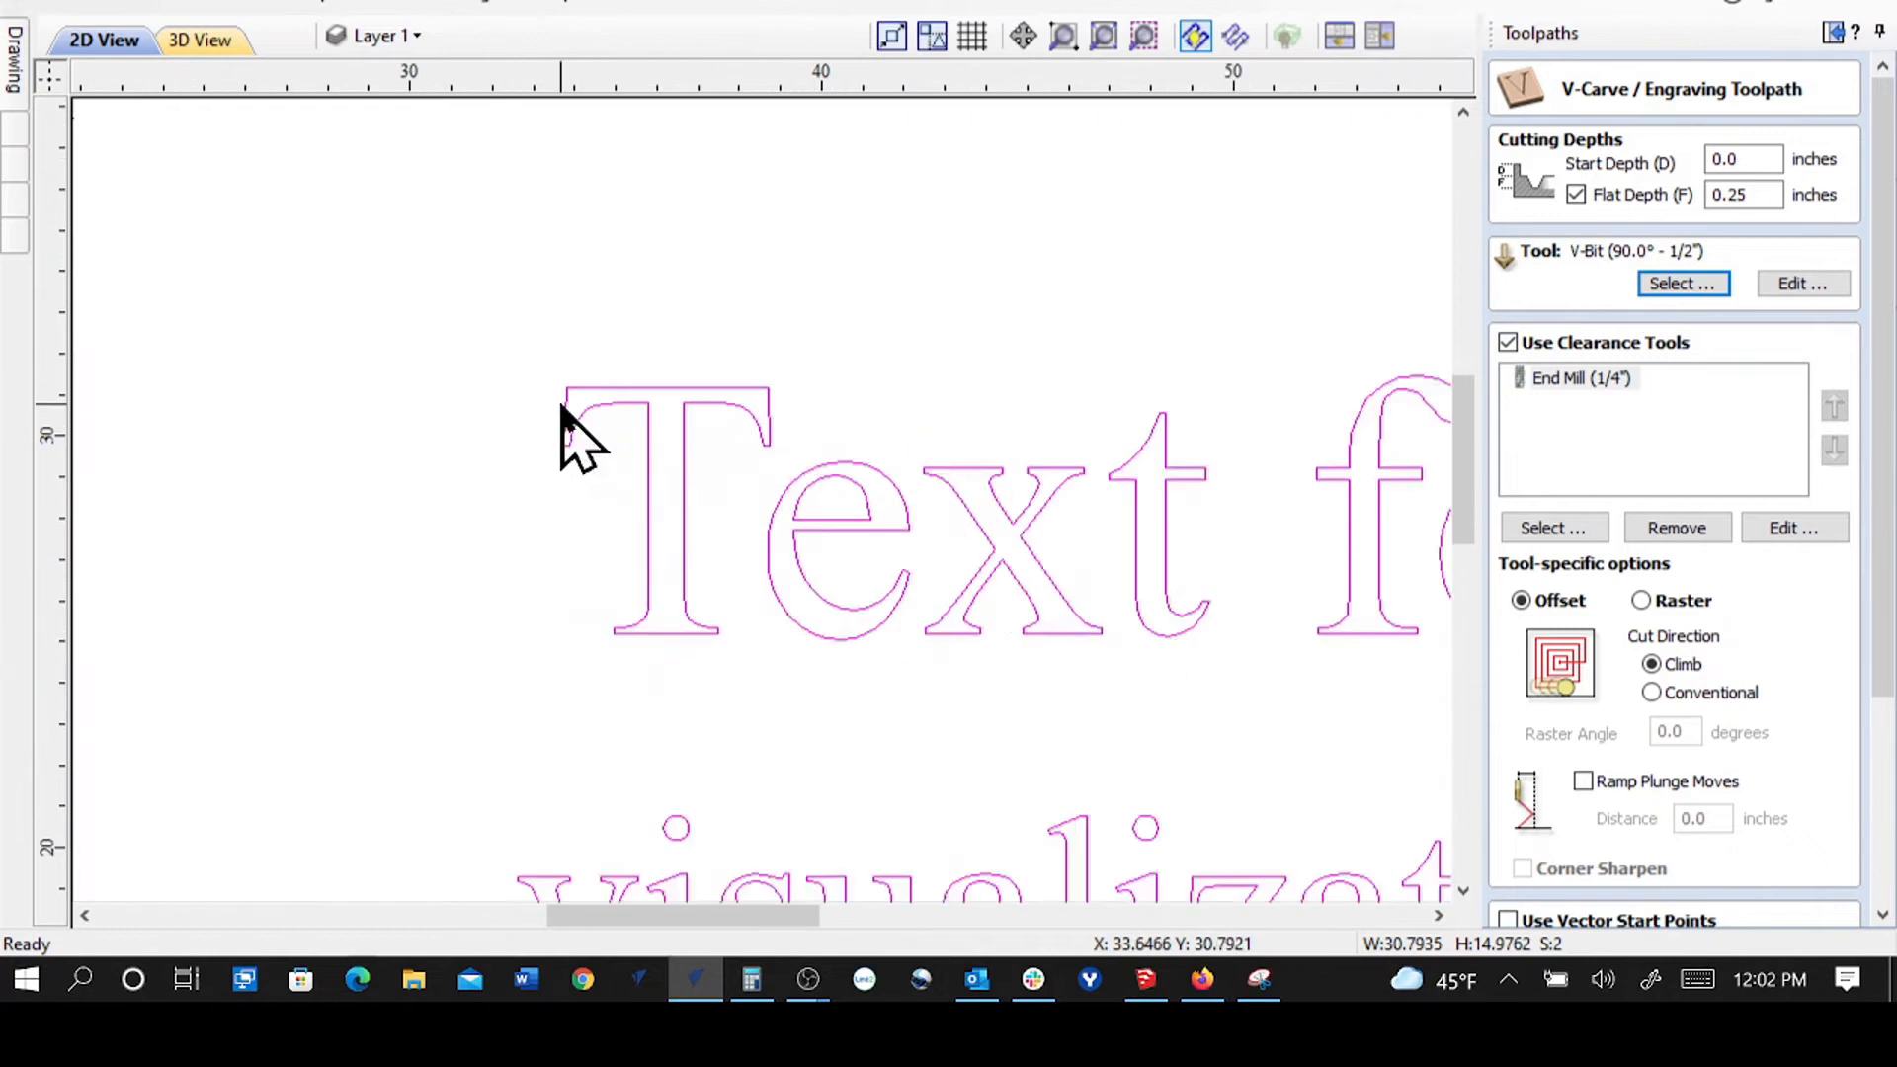
pyautogui.click(557, 381)
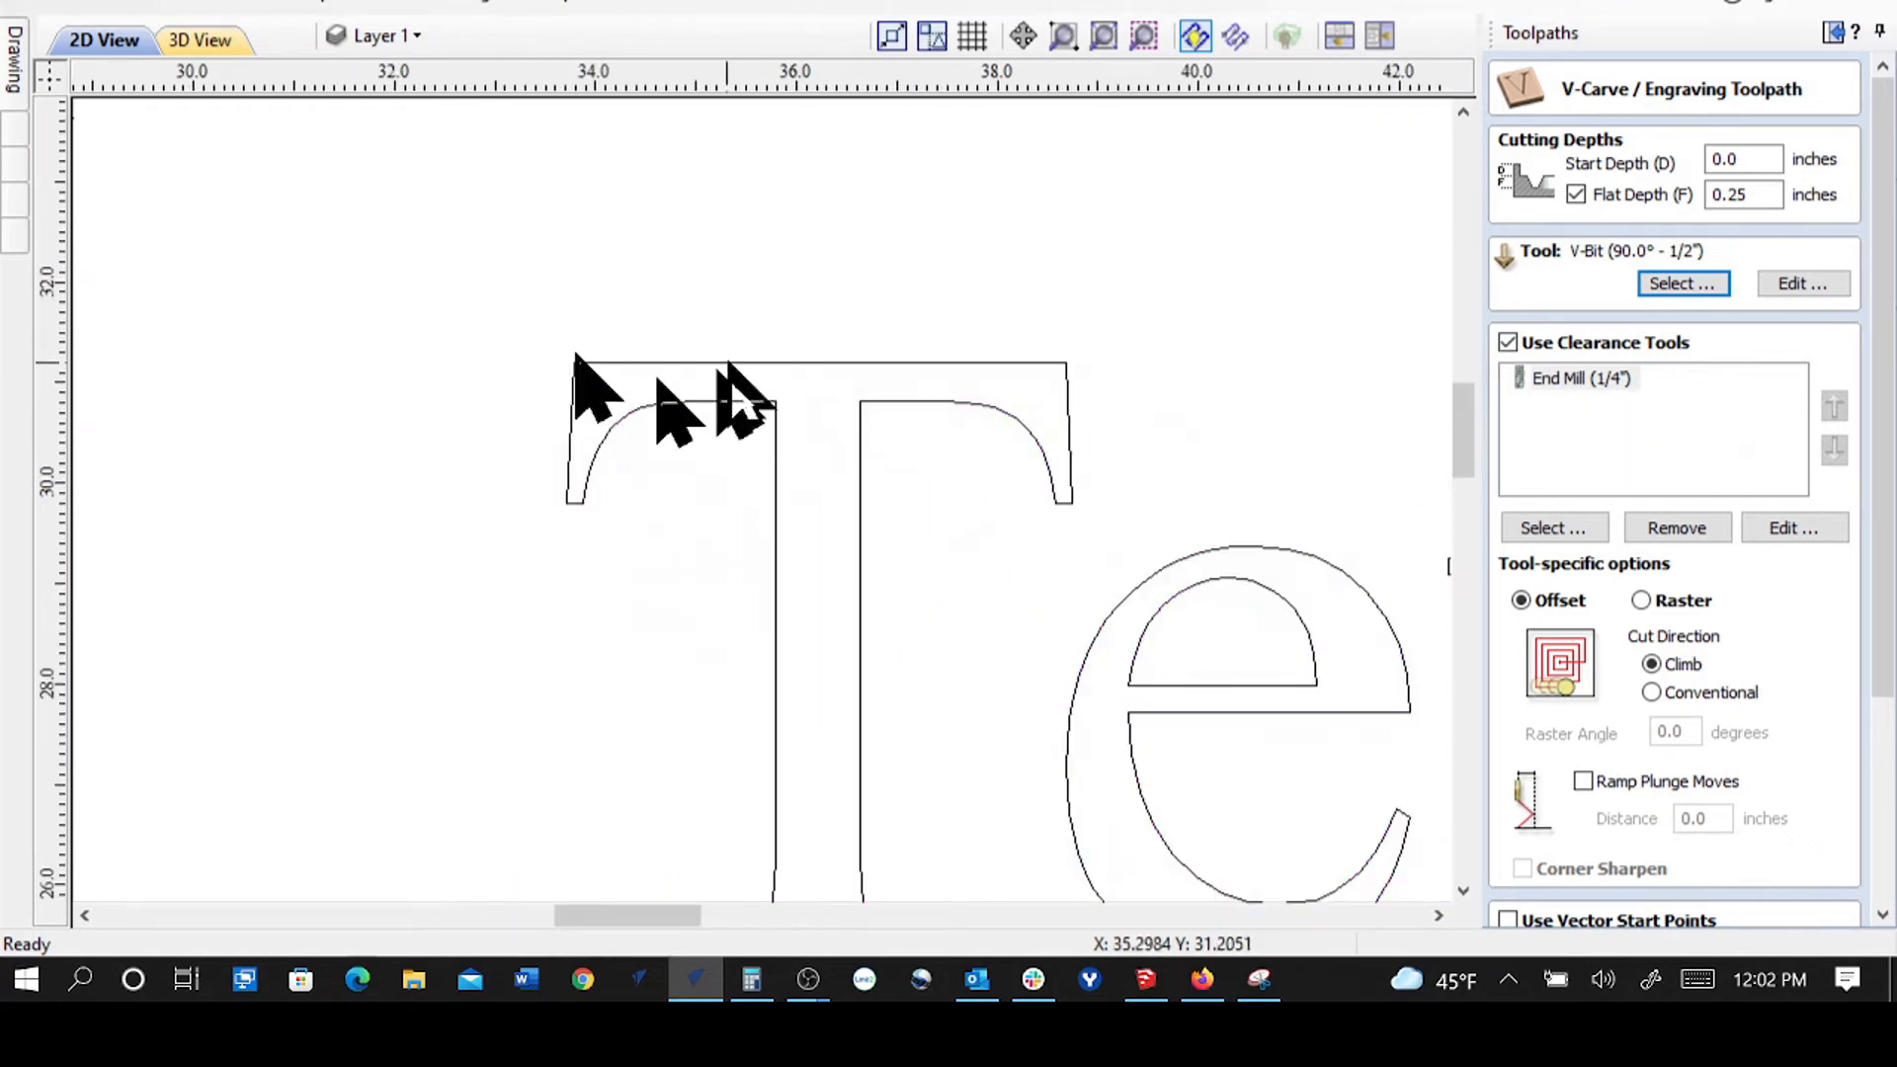
pyautogui.scroll(-4, 850, 583)
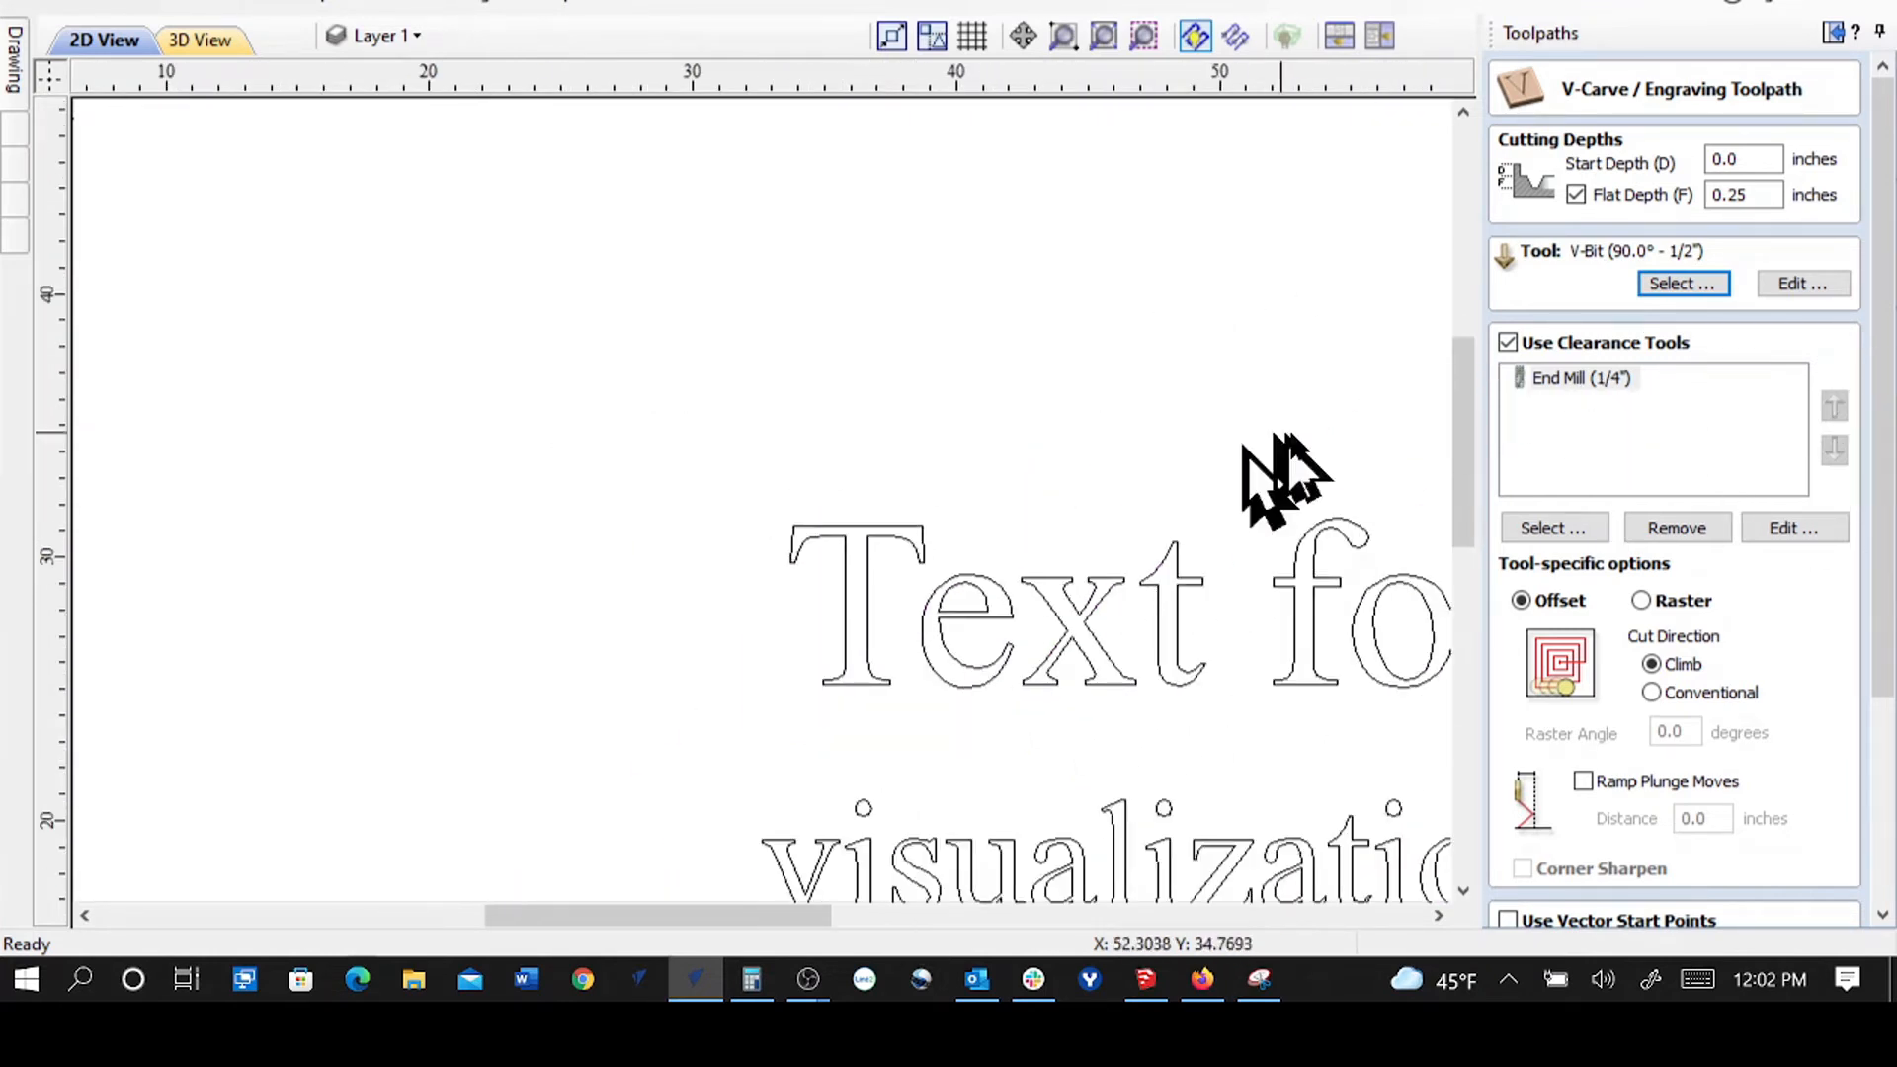
pyautogui.doubleClick(1729, 196)
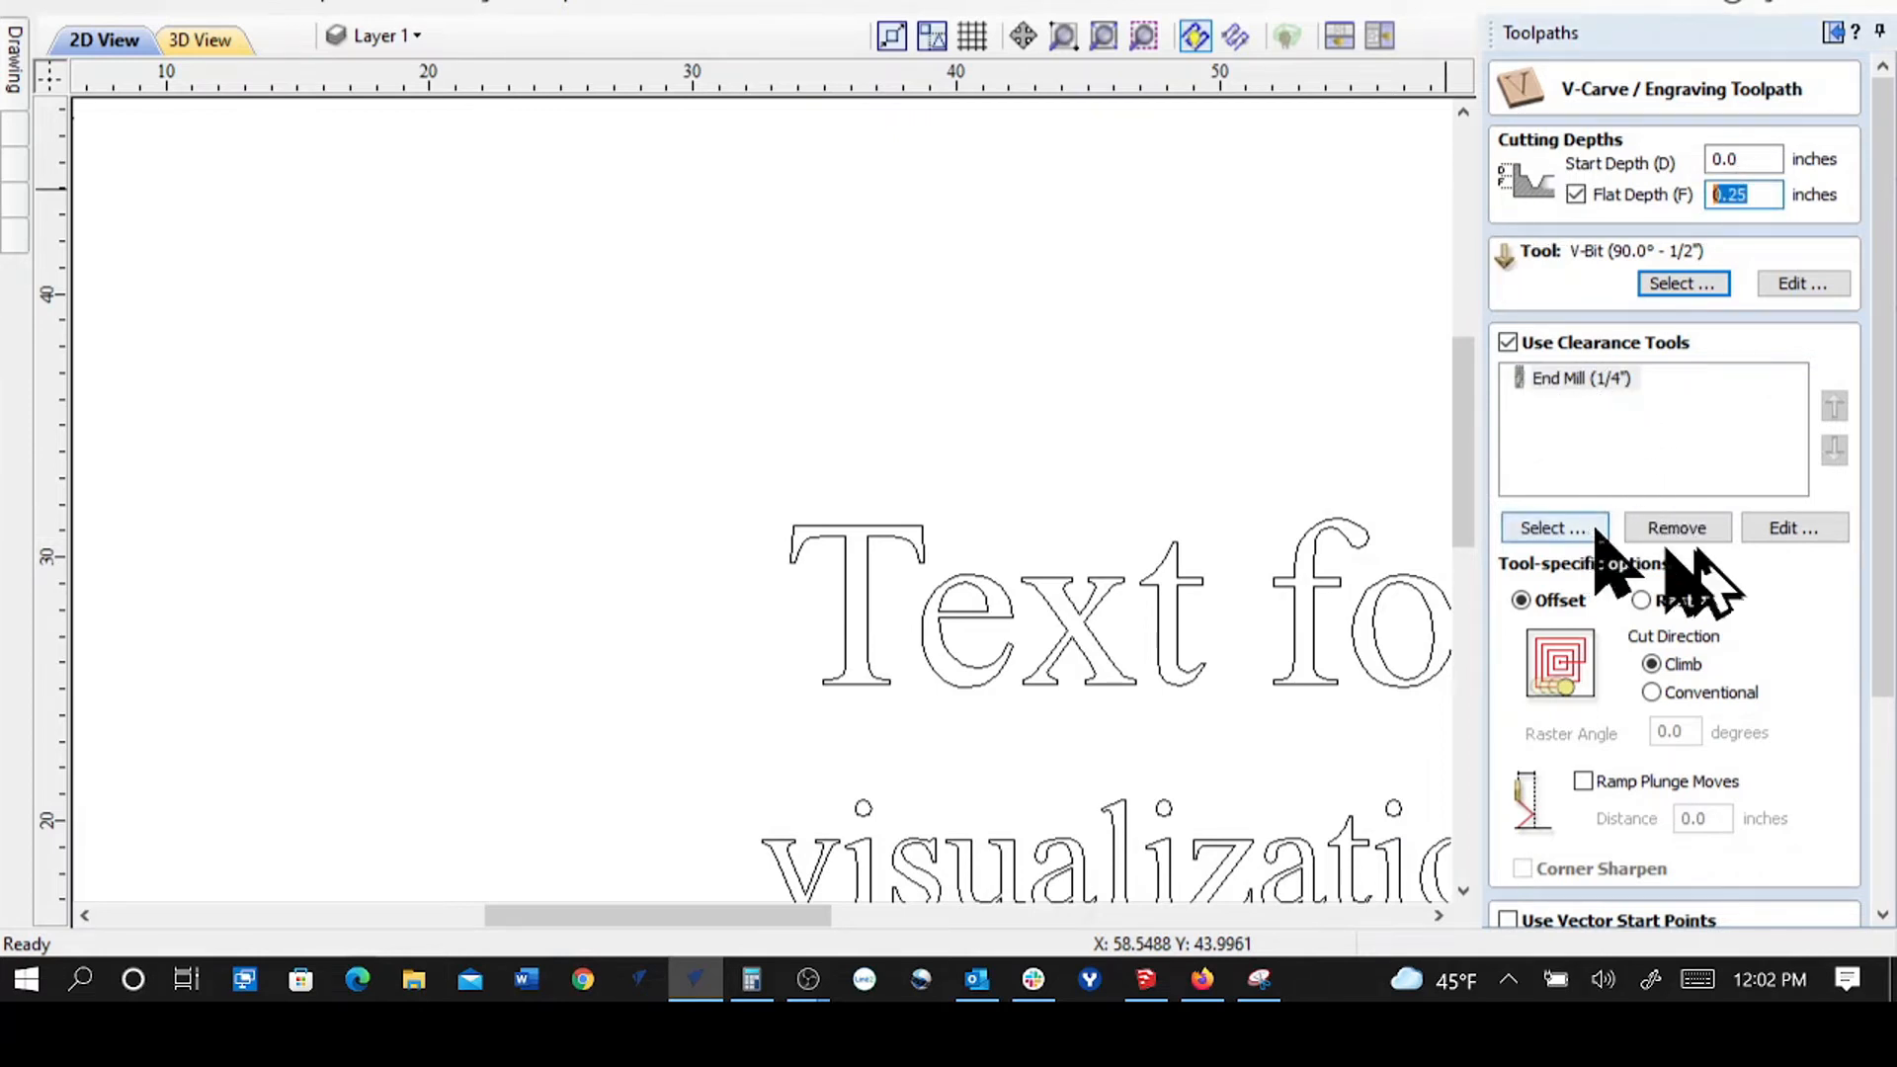
pyautogui.scroll(-1, 1729, 642)
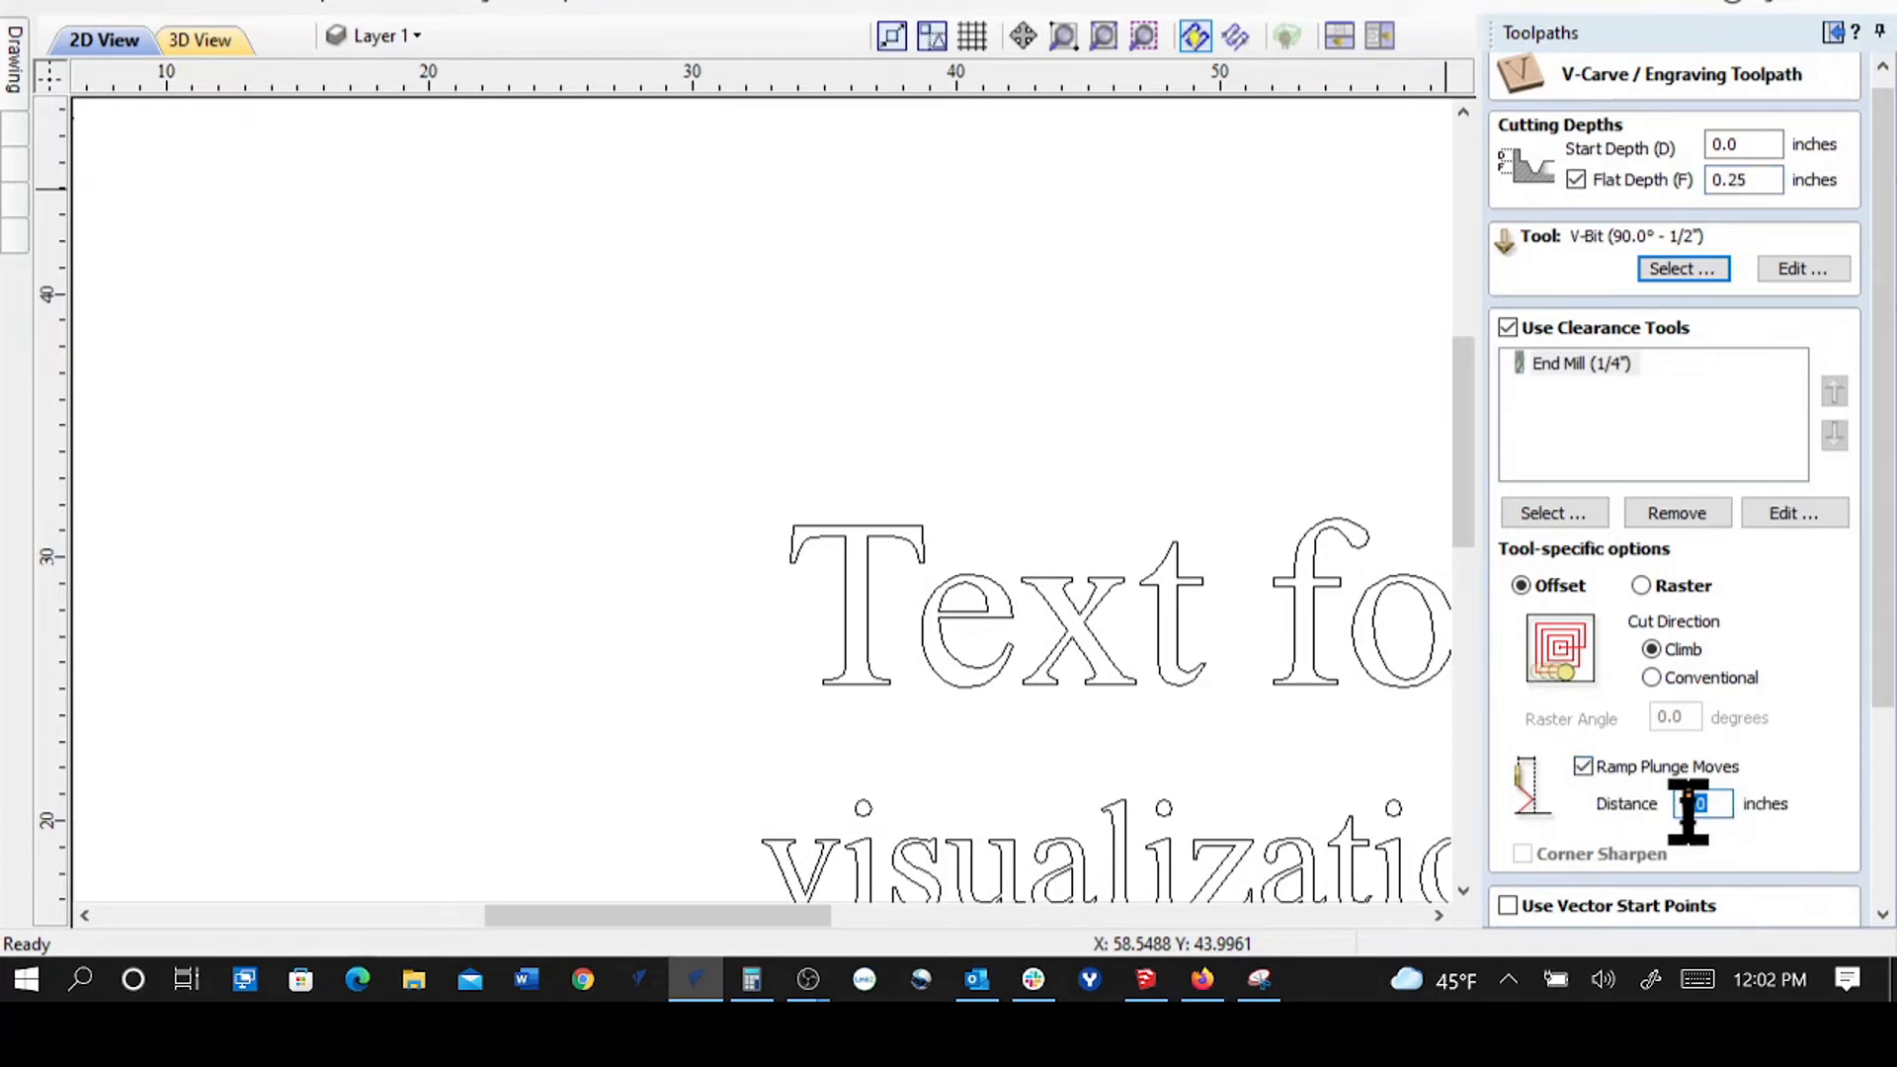
pyautogui.scroll(-5, 1878, 849)
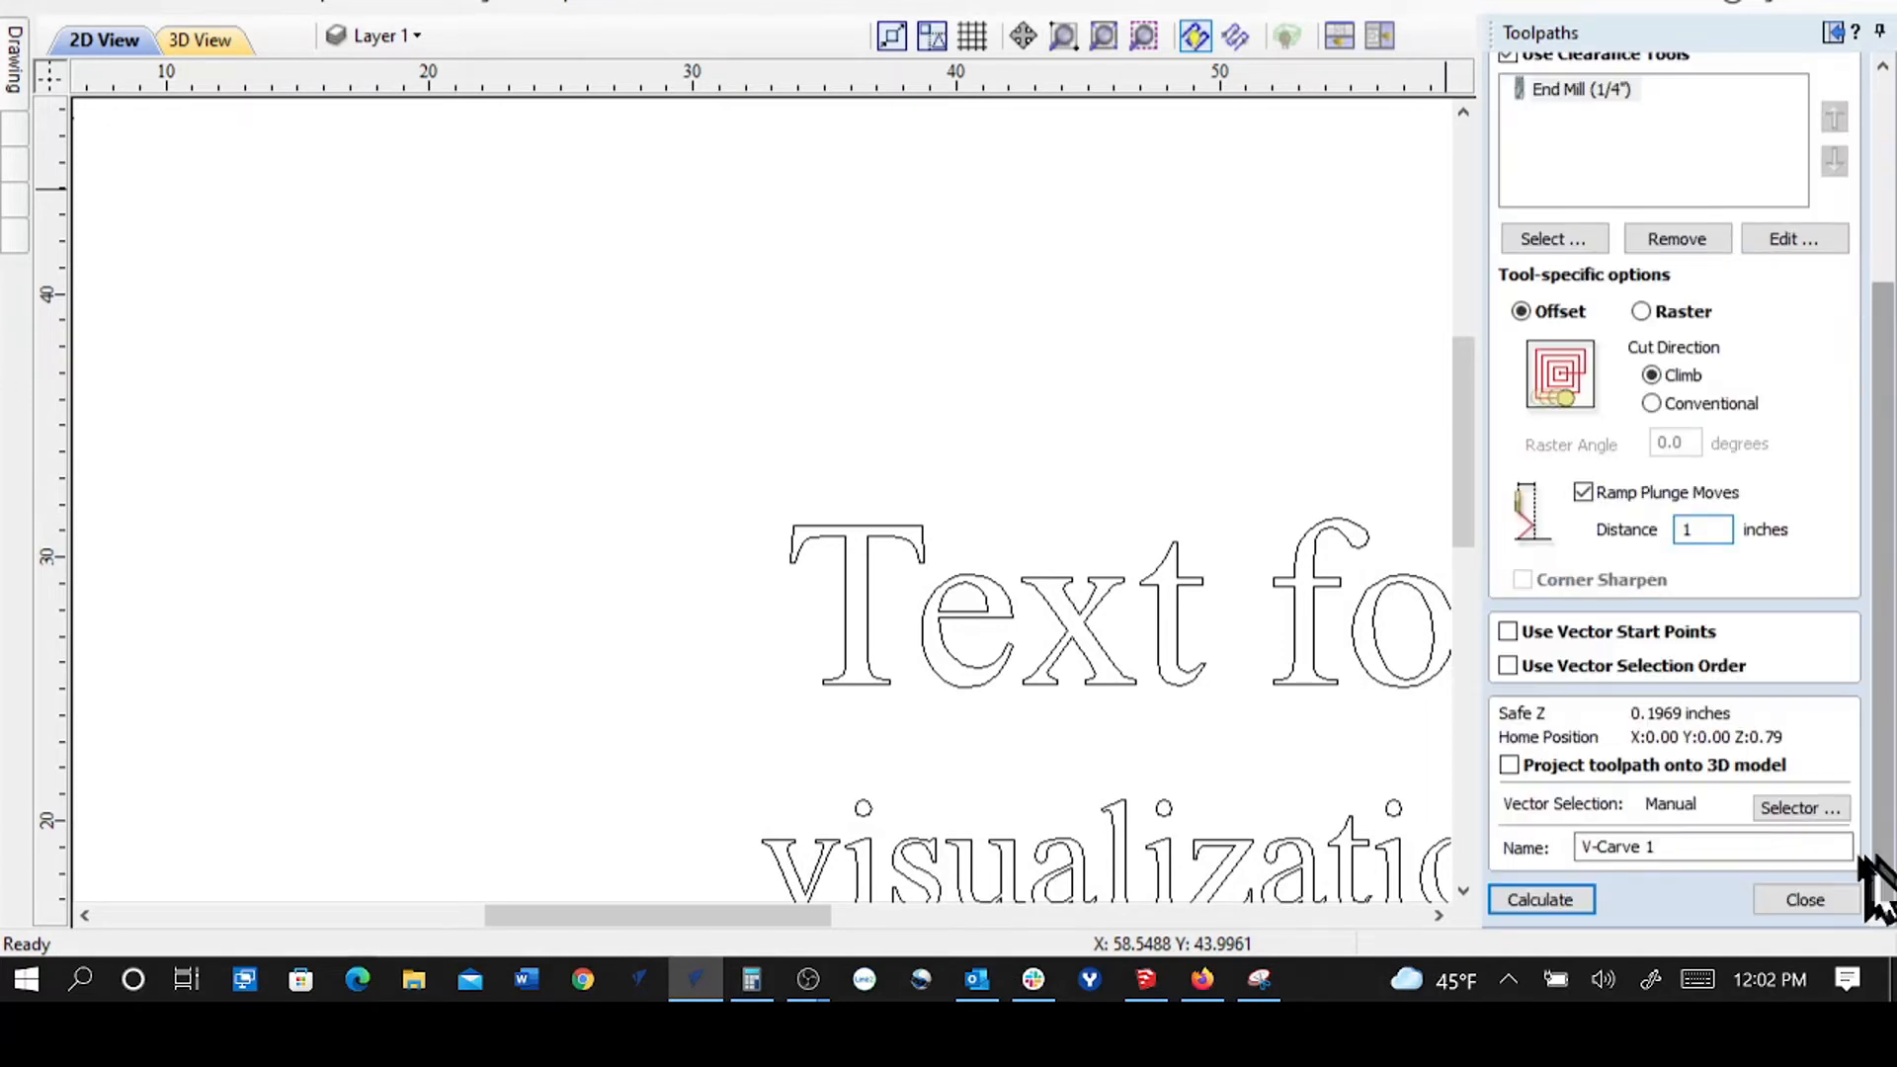
# - Select both text lines and calculate the V-Carve 1 toolpath
pyautogui.click(1561, 901)
pyautogui.click(946, 526)
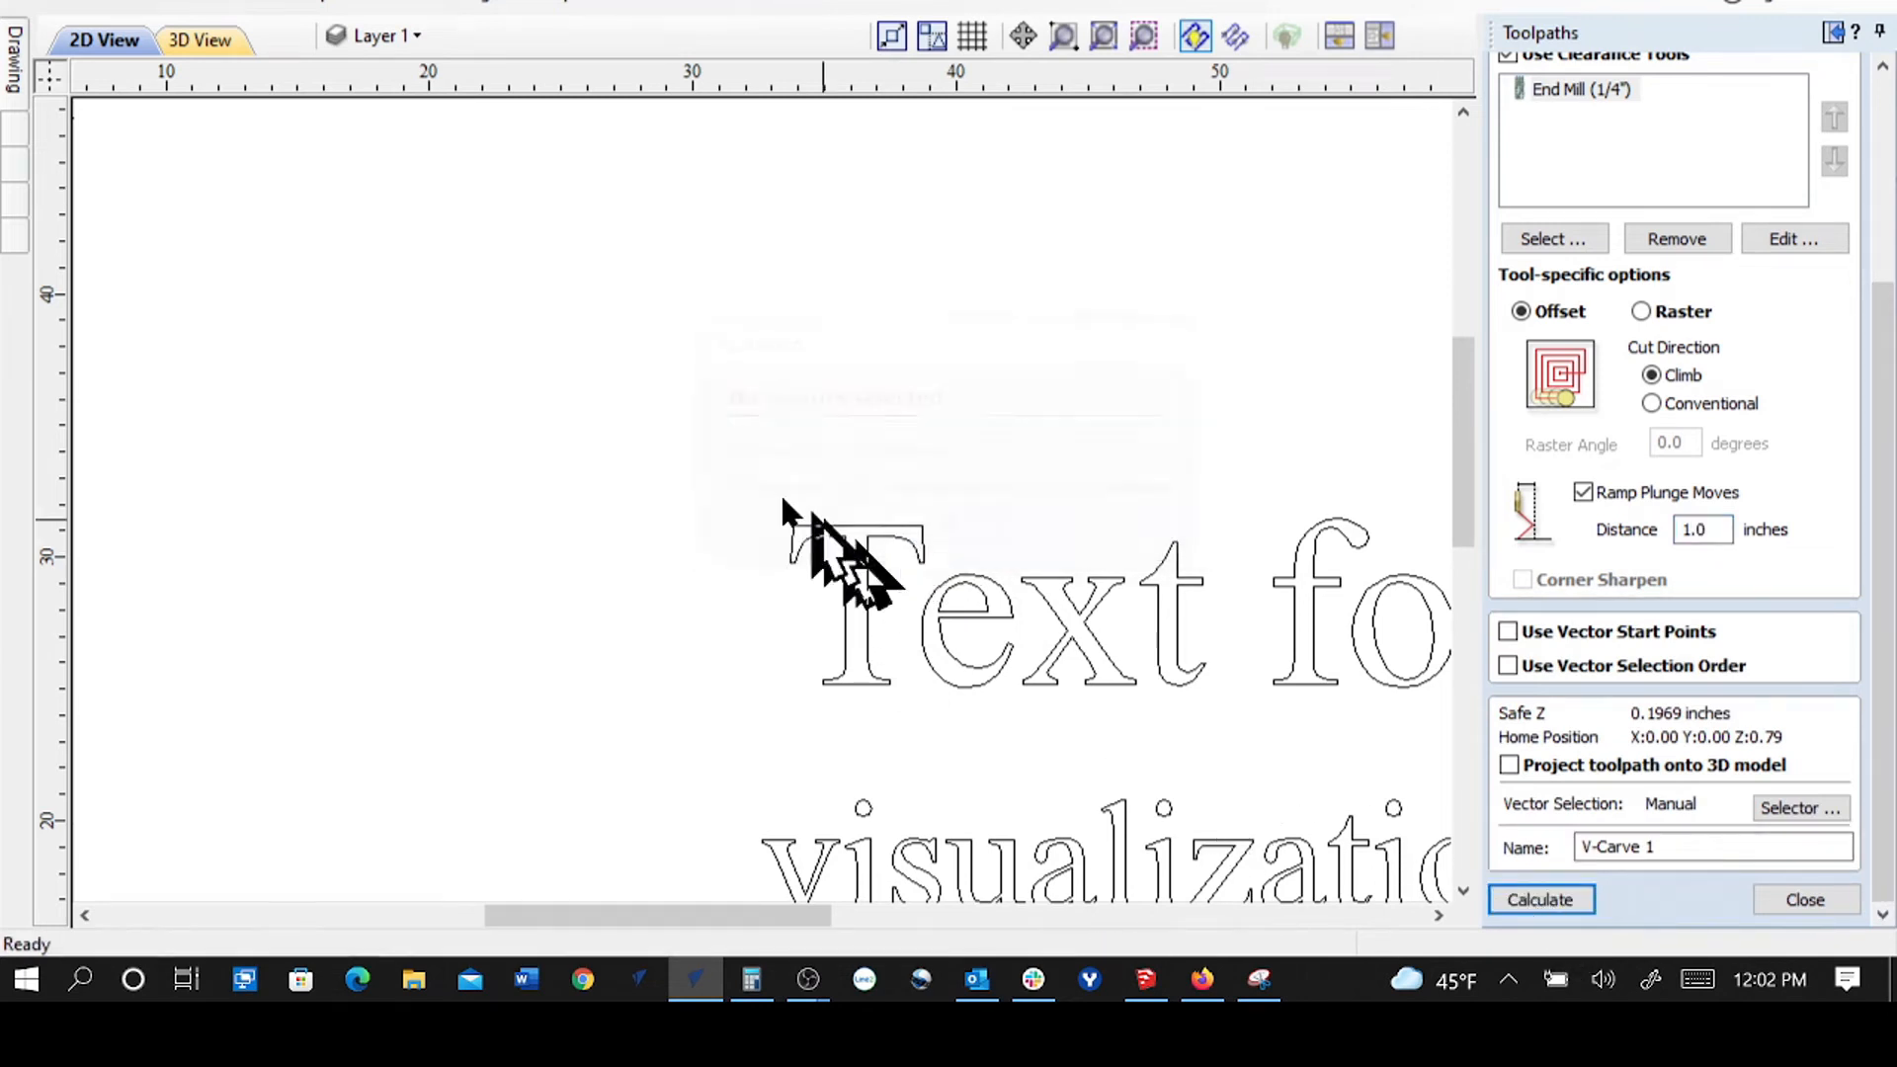
pyautogui.press('F3')
pyautogui.moveTo(699, 466); pyautogui.dragTo(1253, 744)
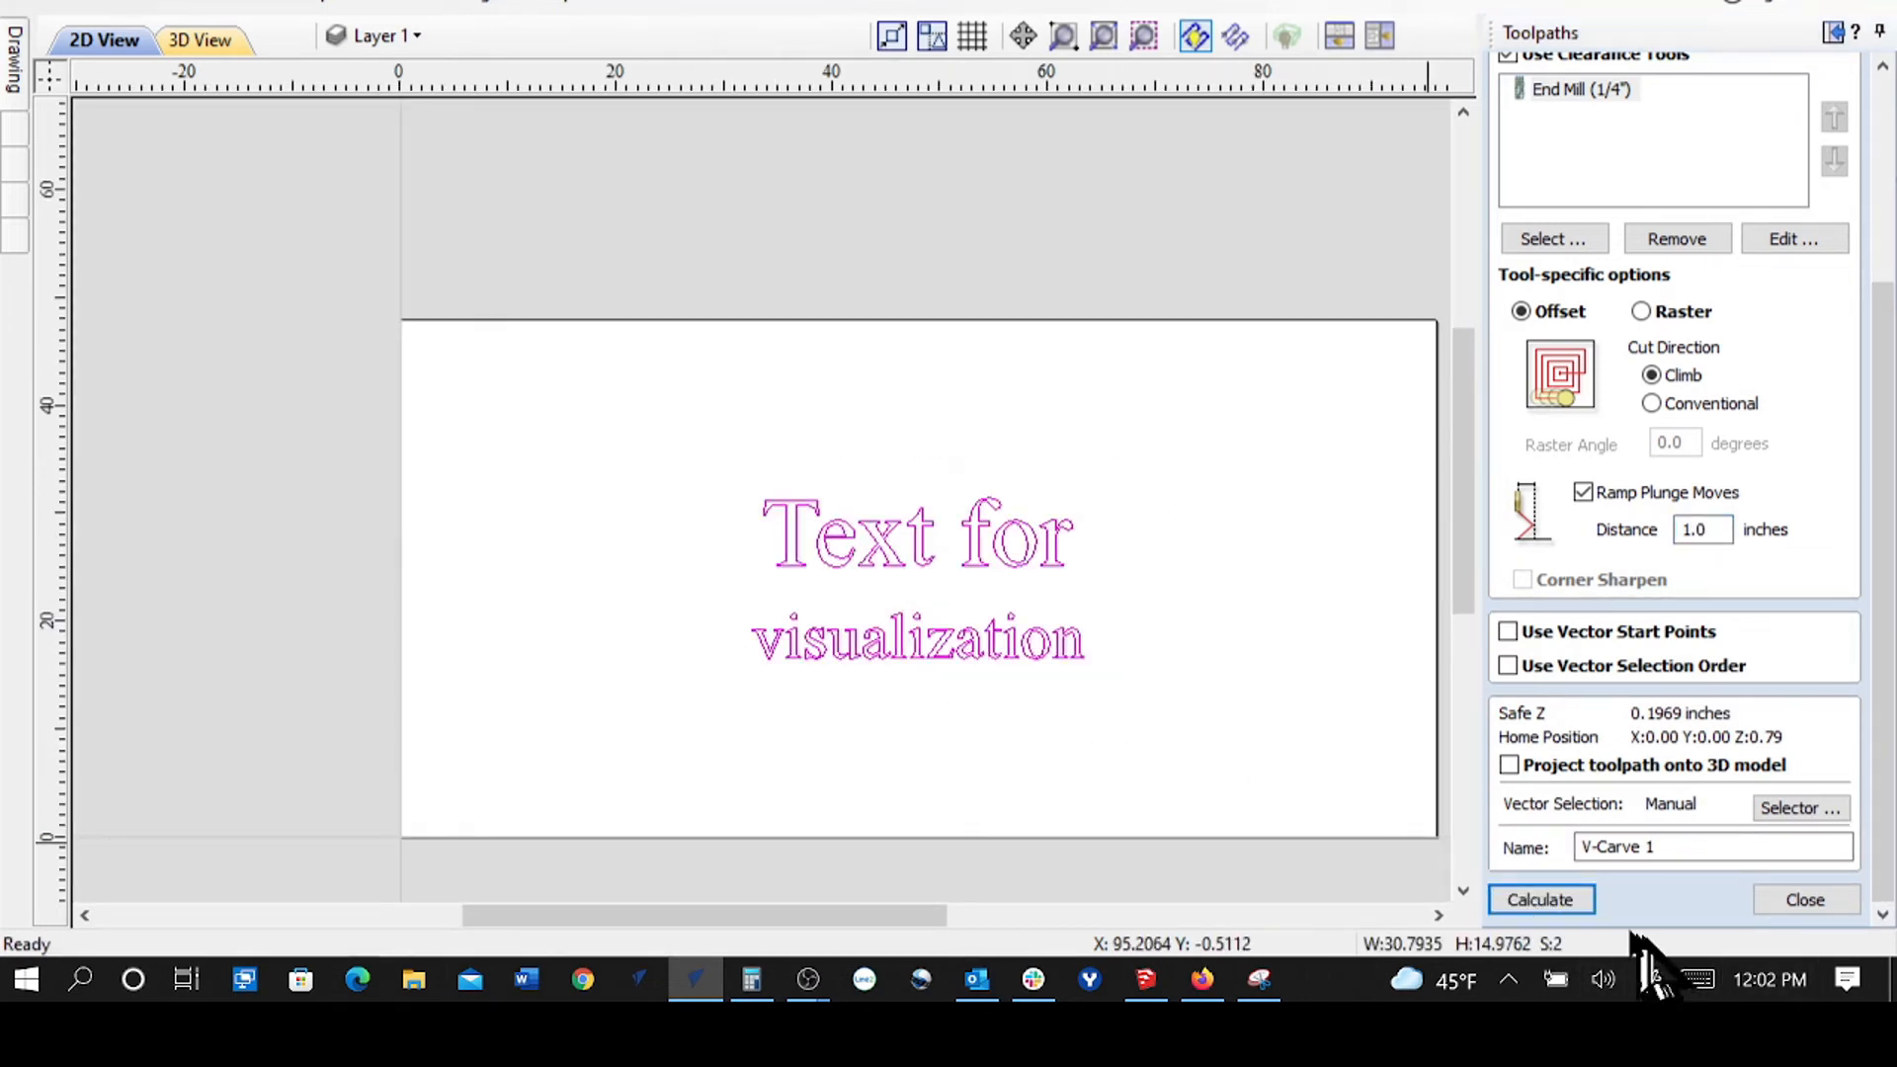
pyautogui.click(1565, 901)
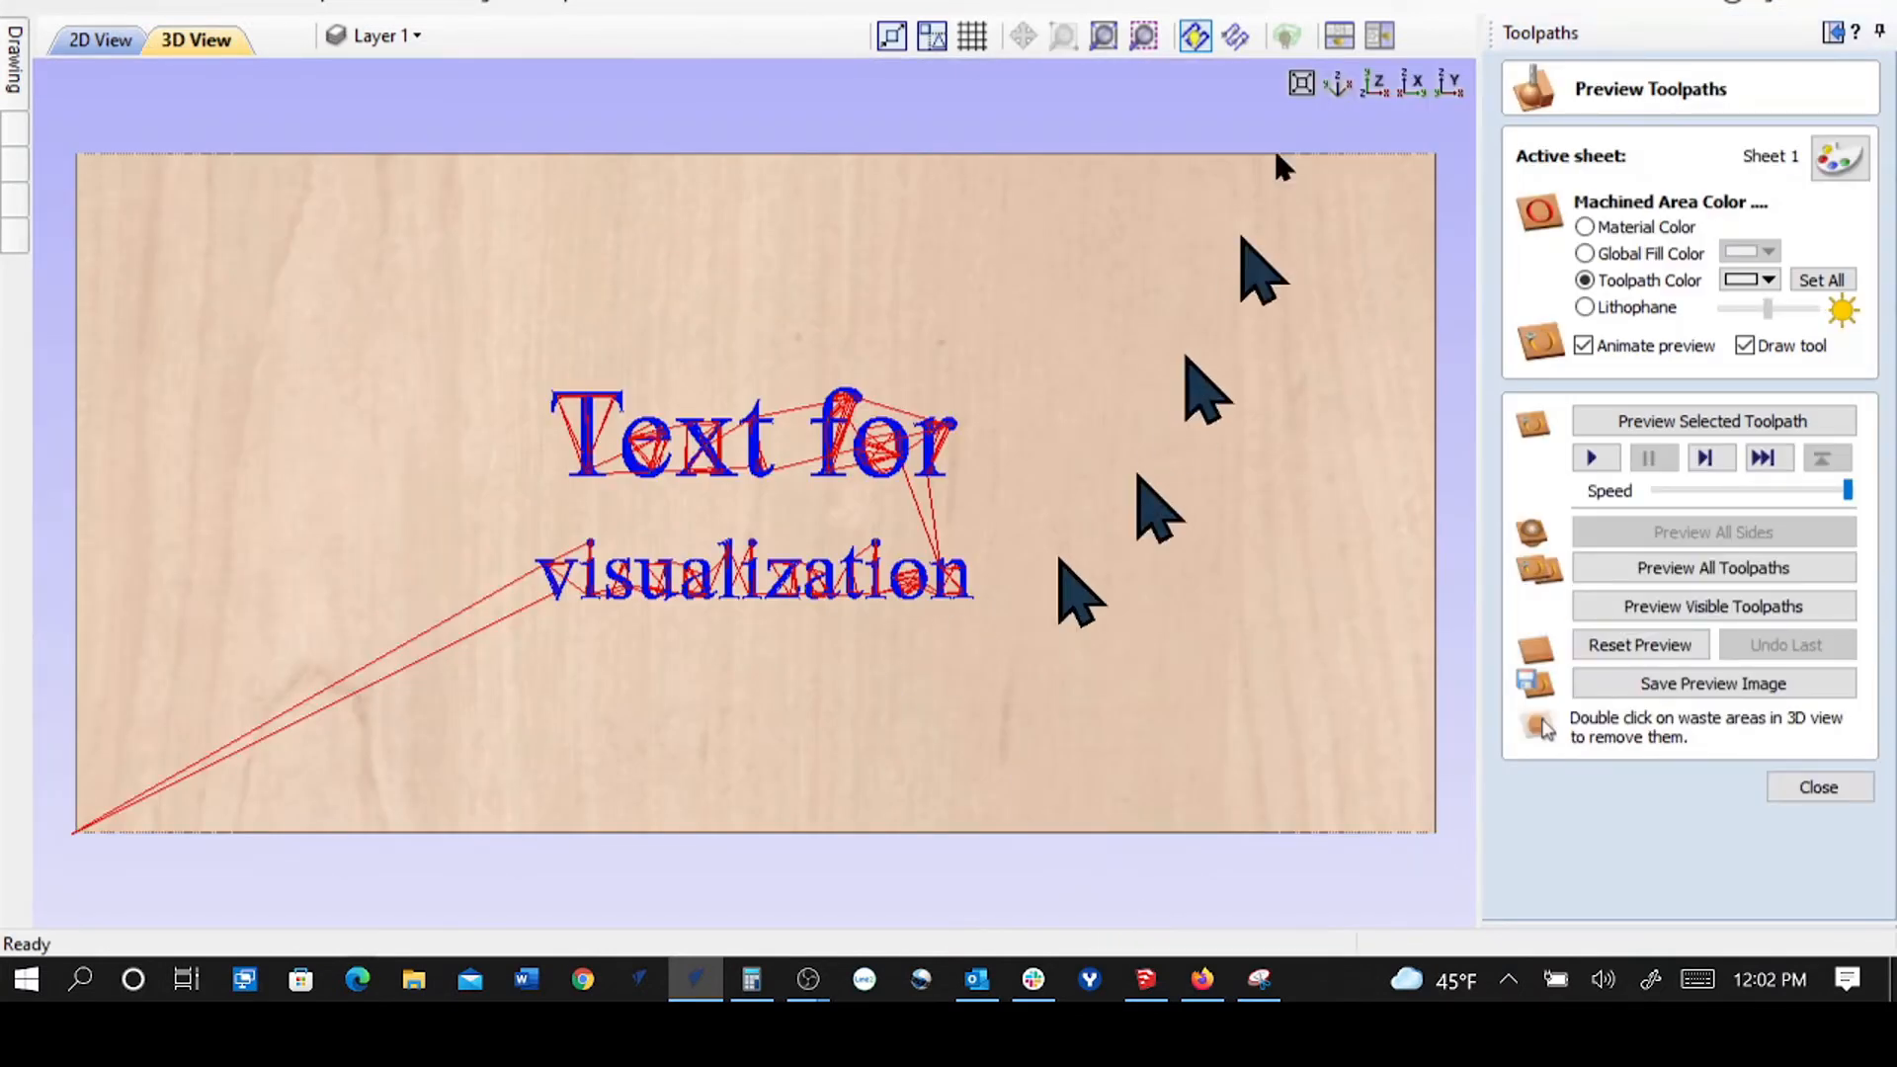
# - Simulate all toolpaths on the sheet in a tilted 3D view
pyautogui.moveTo(1032, 525); pyautogui.dragTo(1028, 307, button='middle')
pyautogui.moveTo(1004, 246); pyautogui.dragTo(704, 239)
pyautogui.moveTo(676, 249); pyautogui.dragTo(705, 407, button='middle')
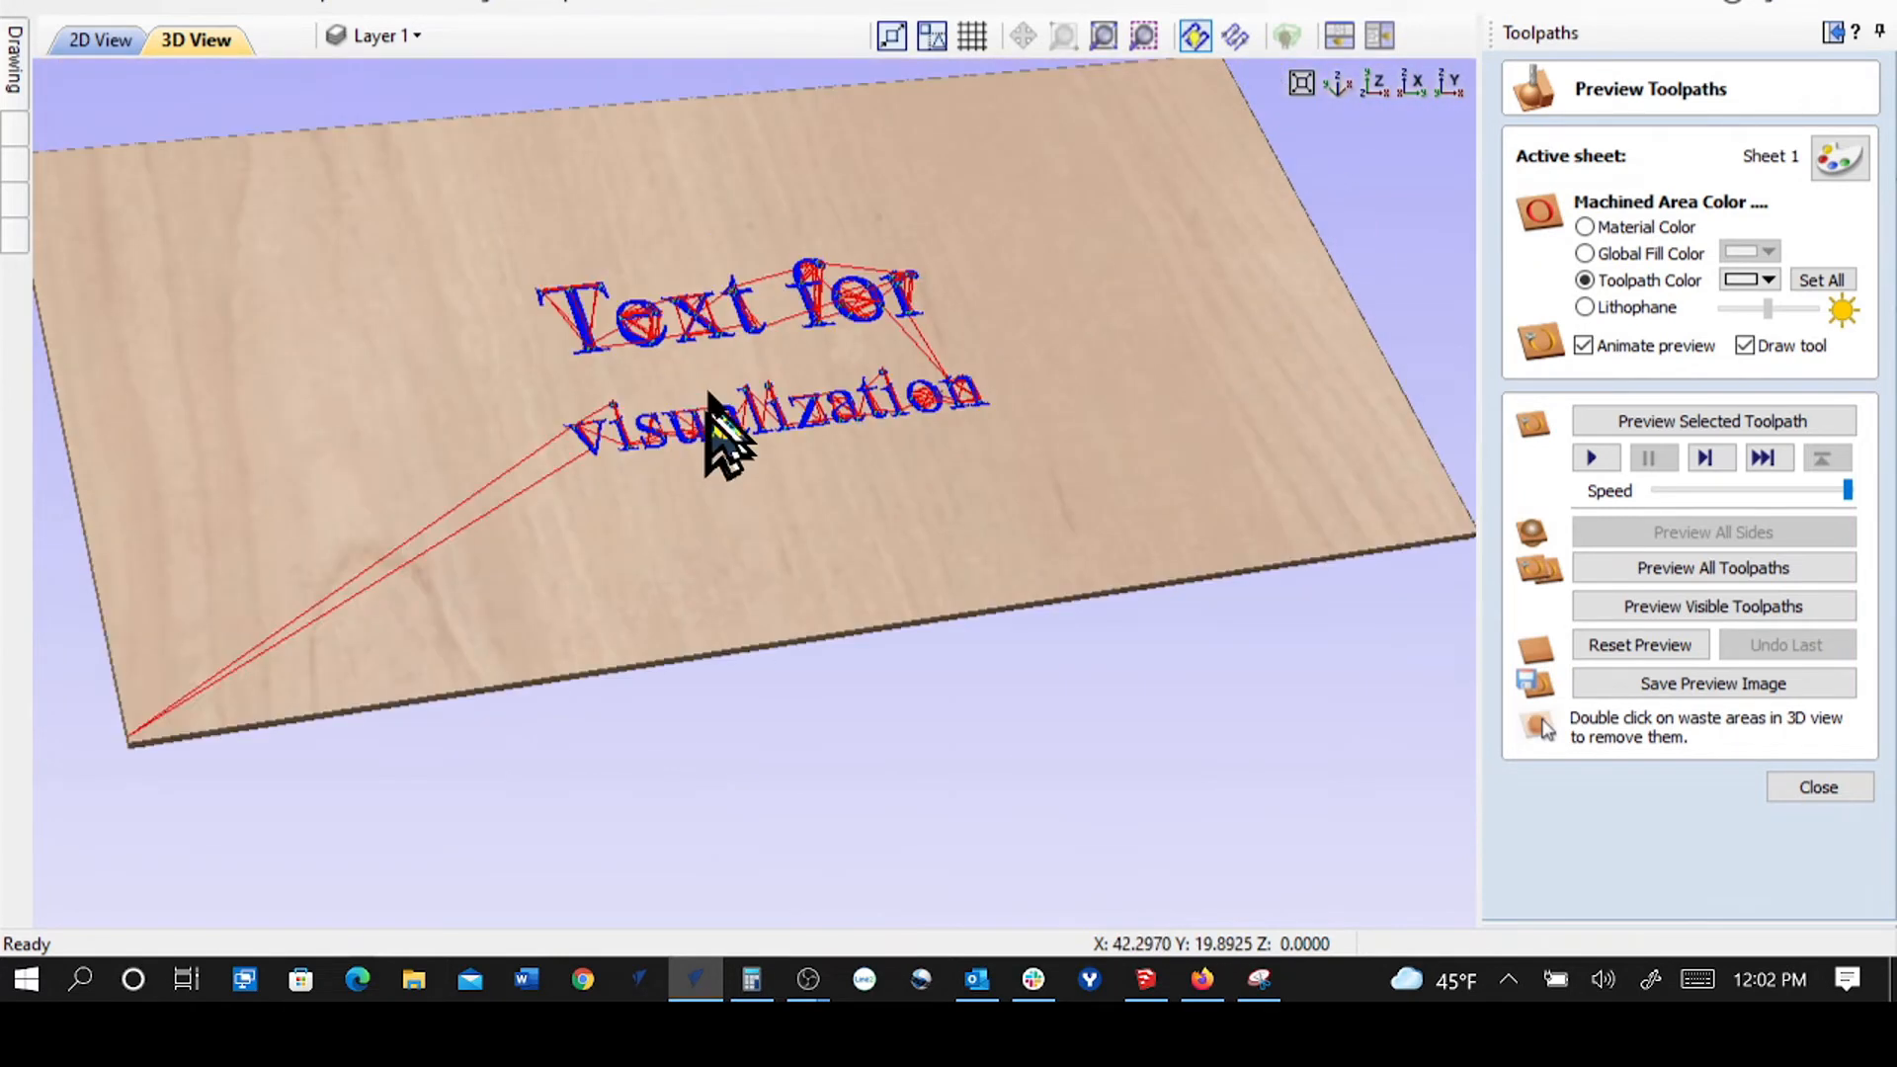
pyautogui.click(1685, 568)
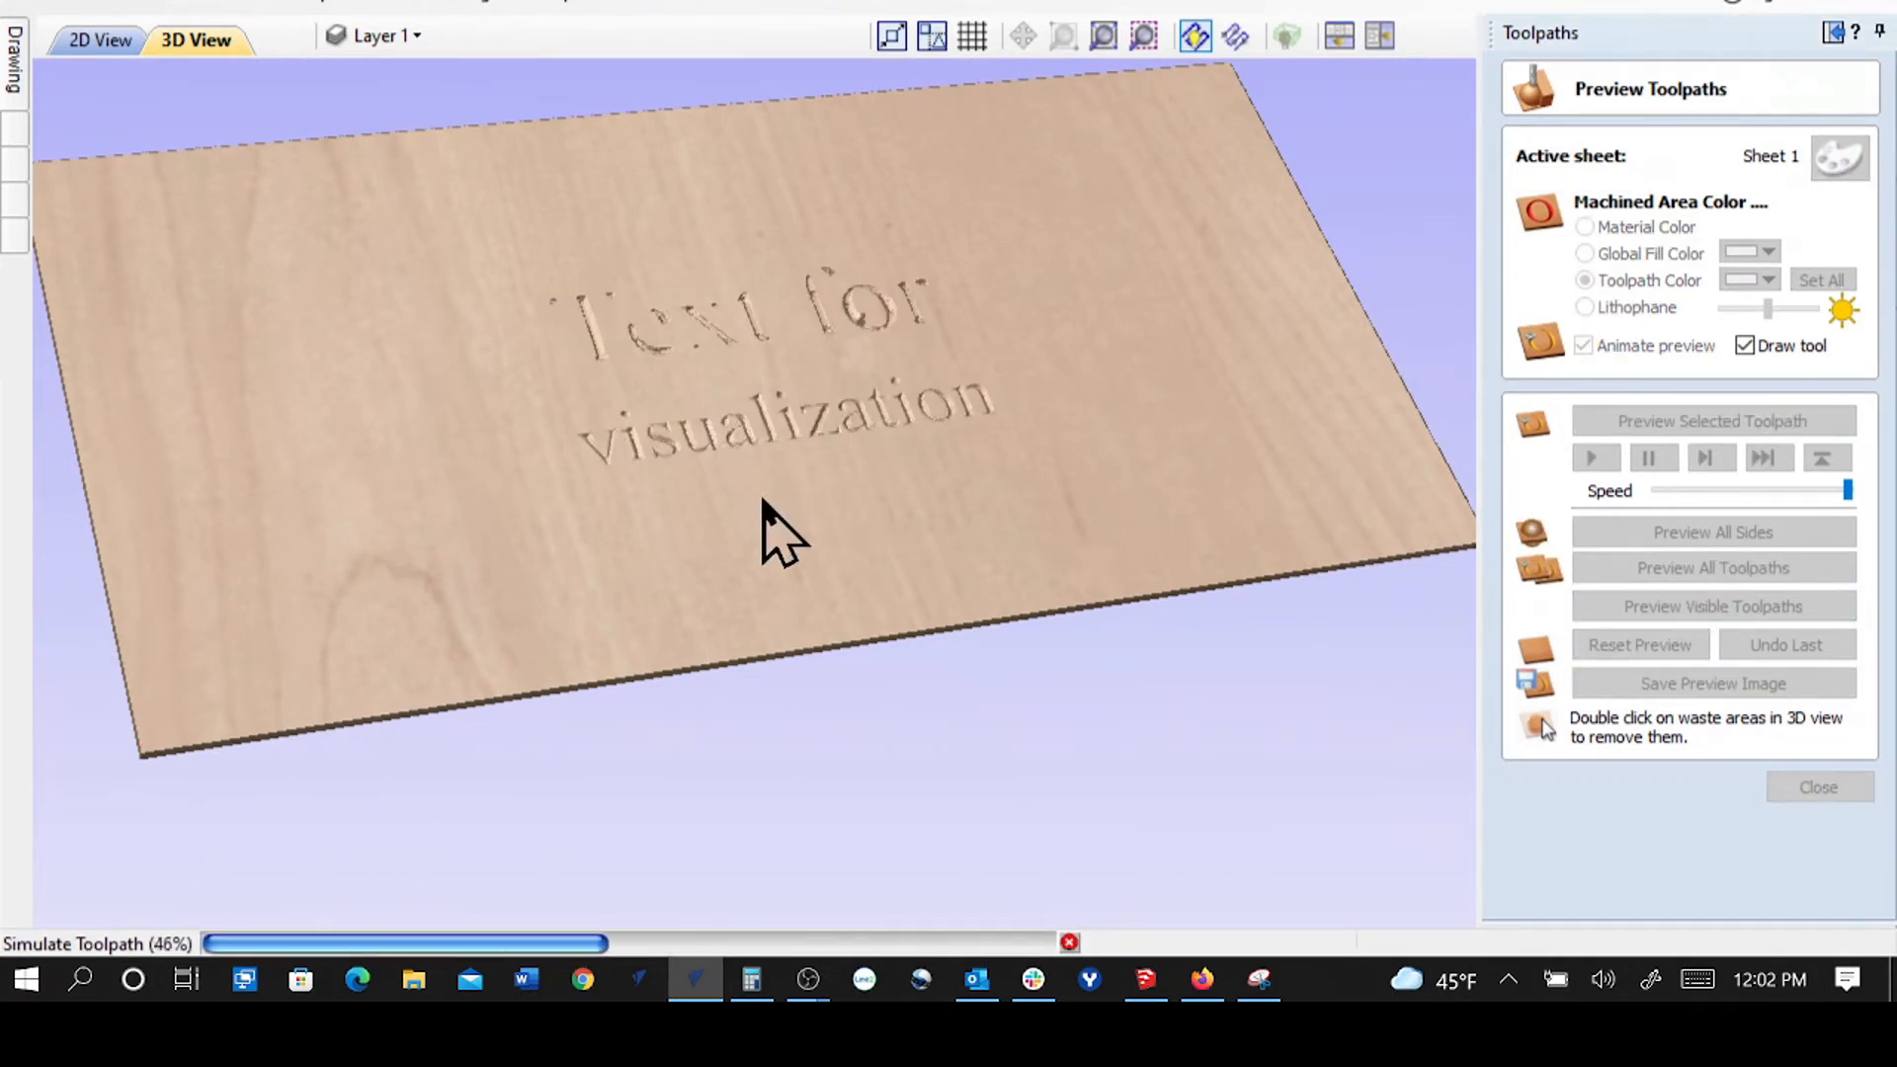
# - Examine the carved lettering up close in the simulation and leave the toolpath preview
pyautogui.scroll(6, 678, 402)
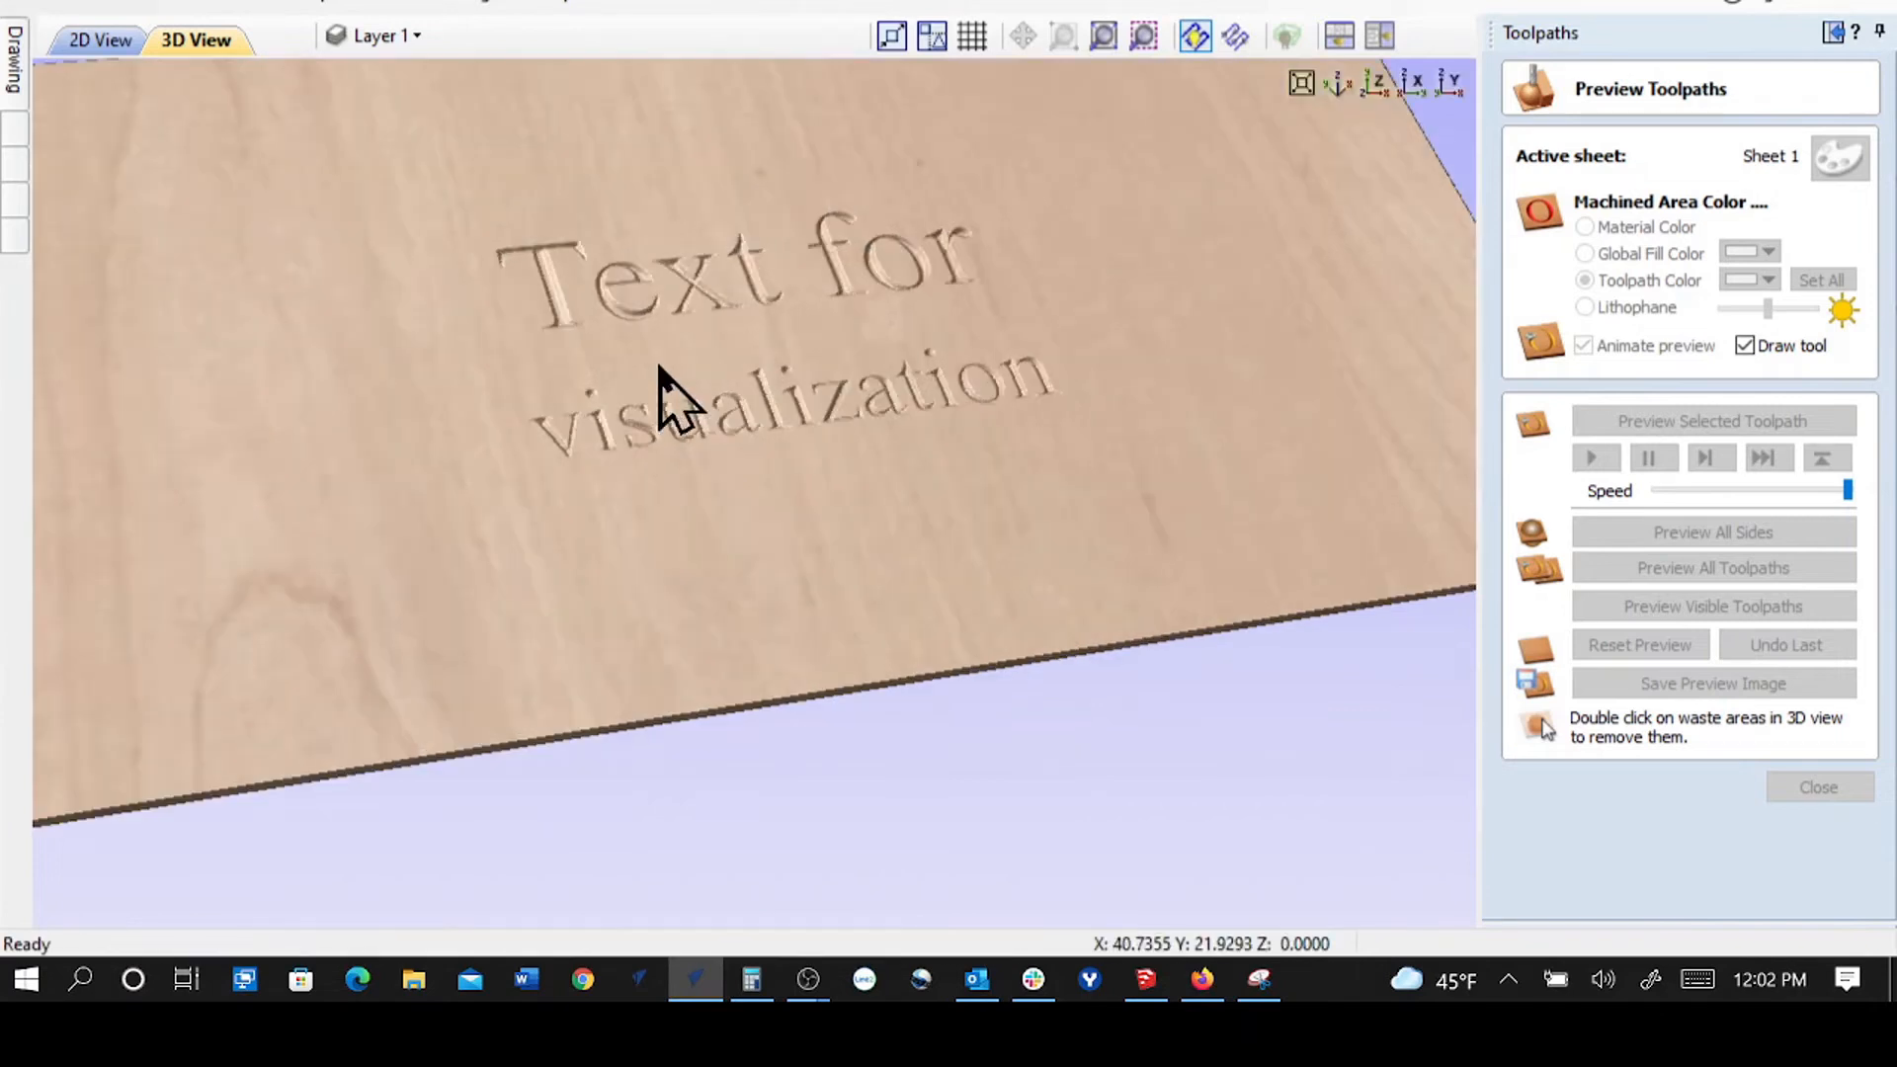
pyautogui.scroll(2, 832, 313)
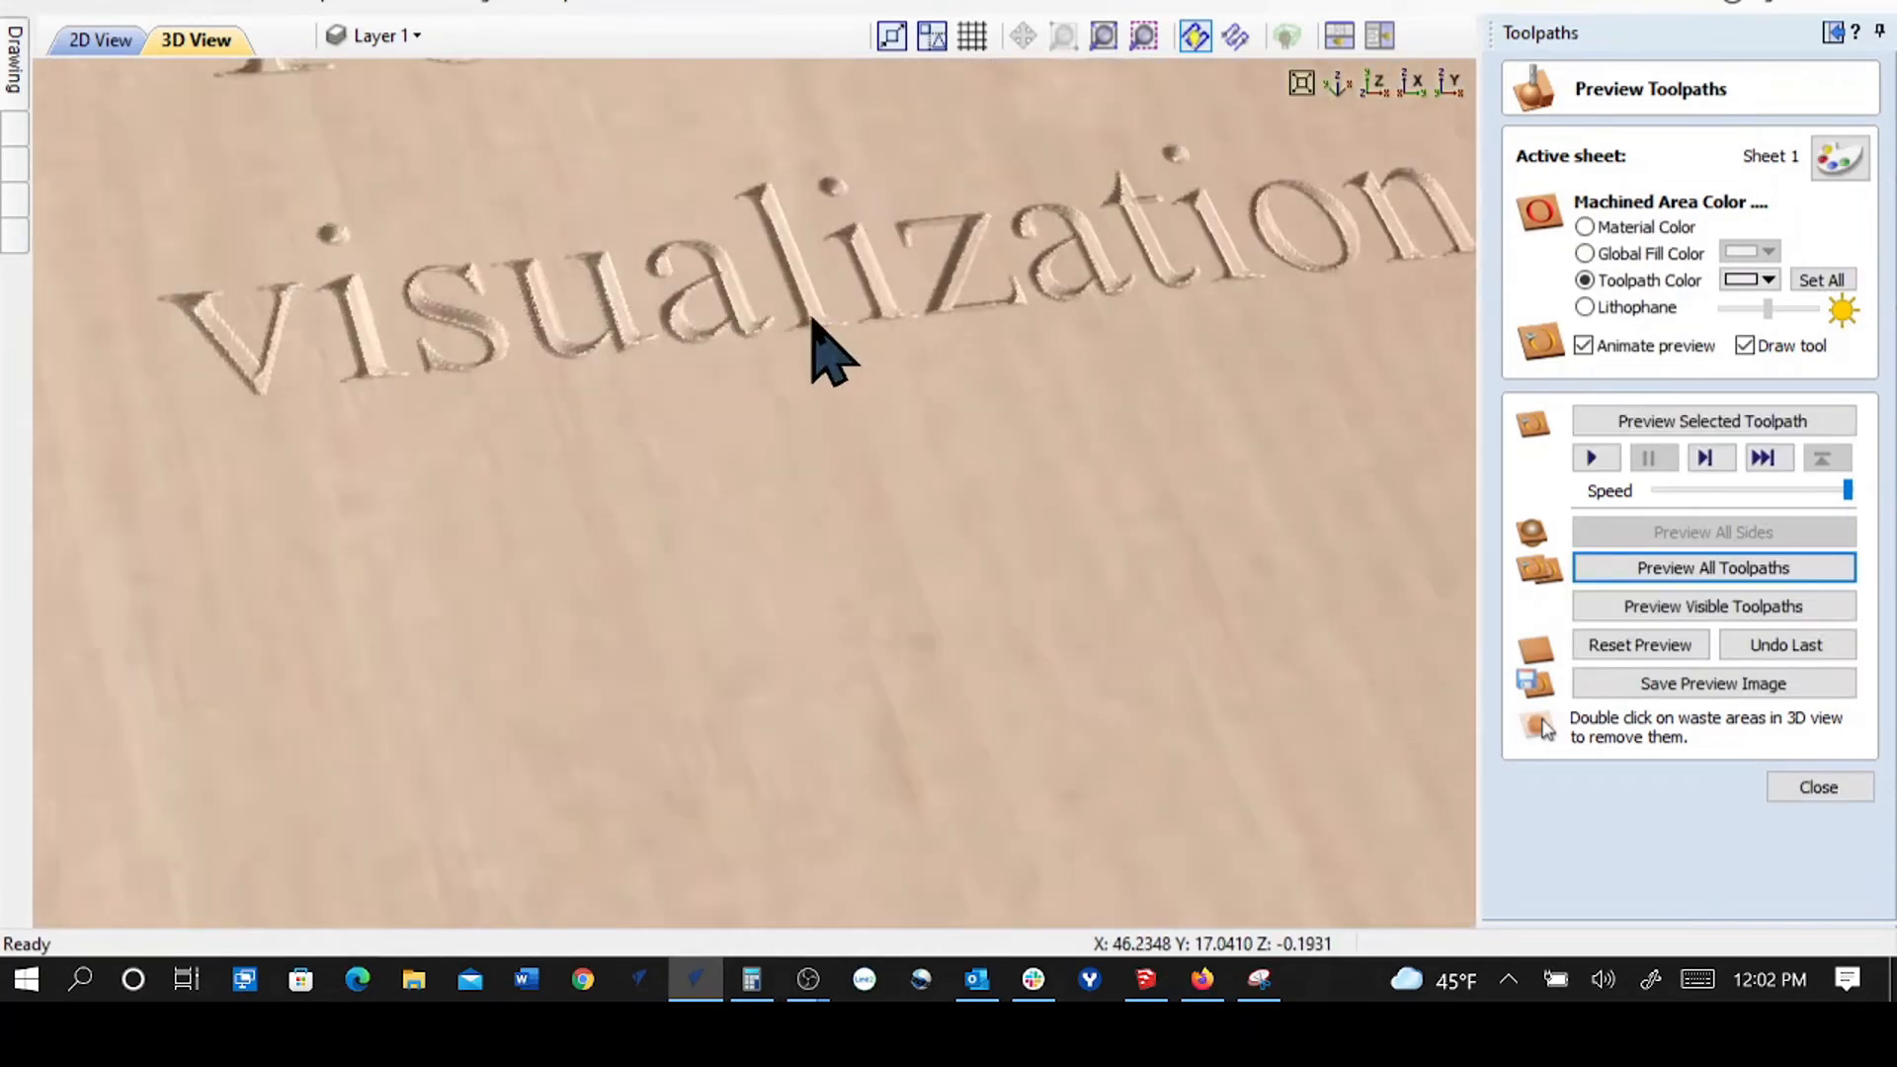
pyautogui.scroll(-4, 453, 508)
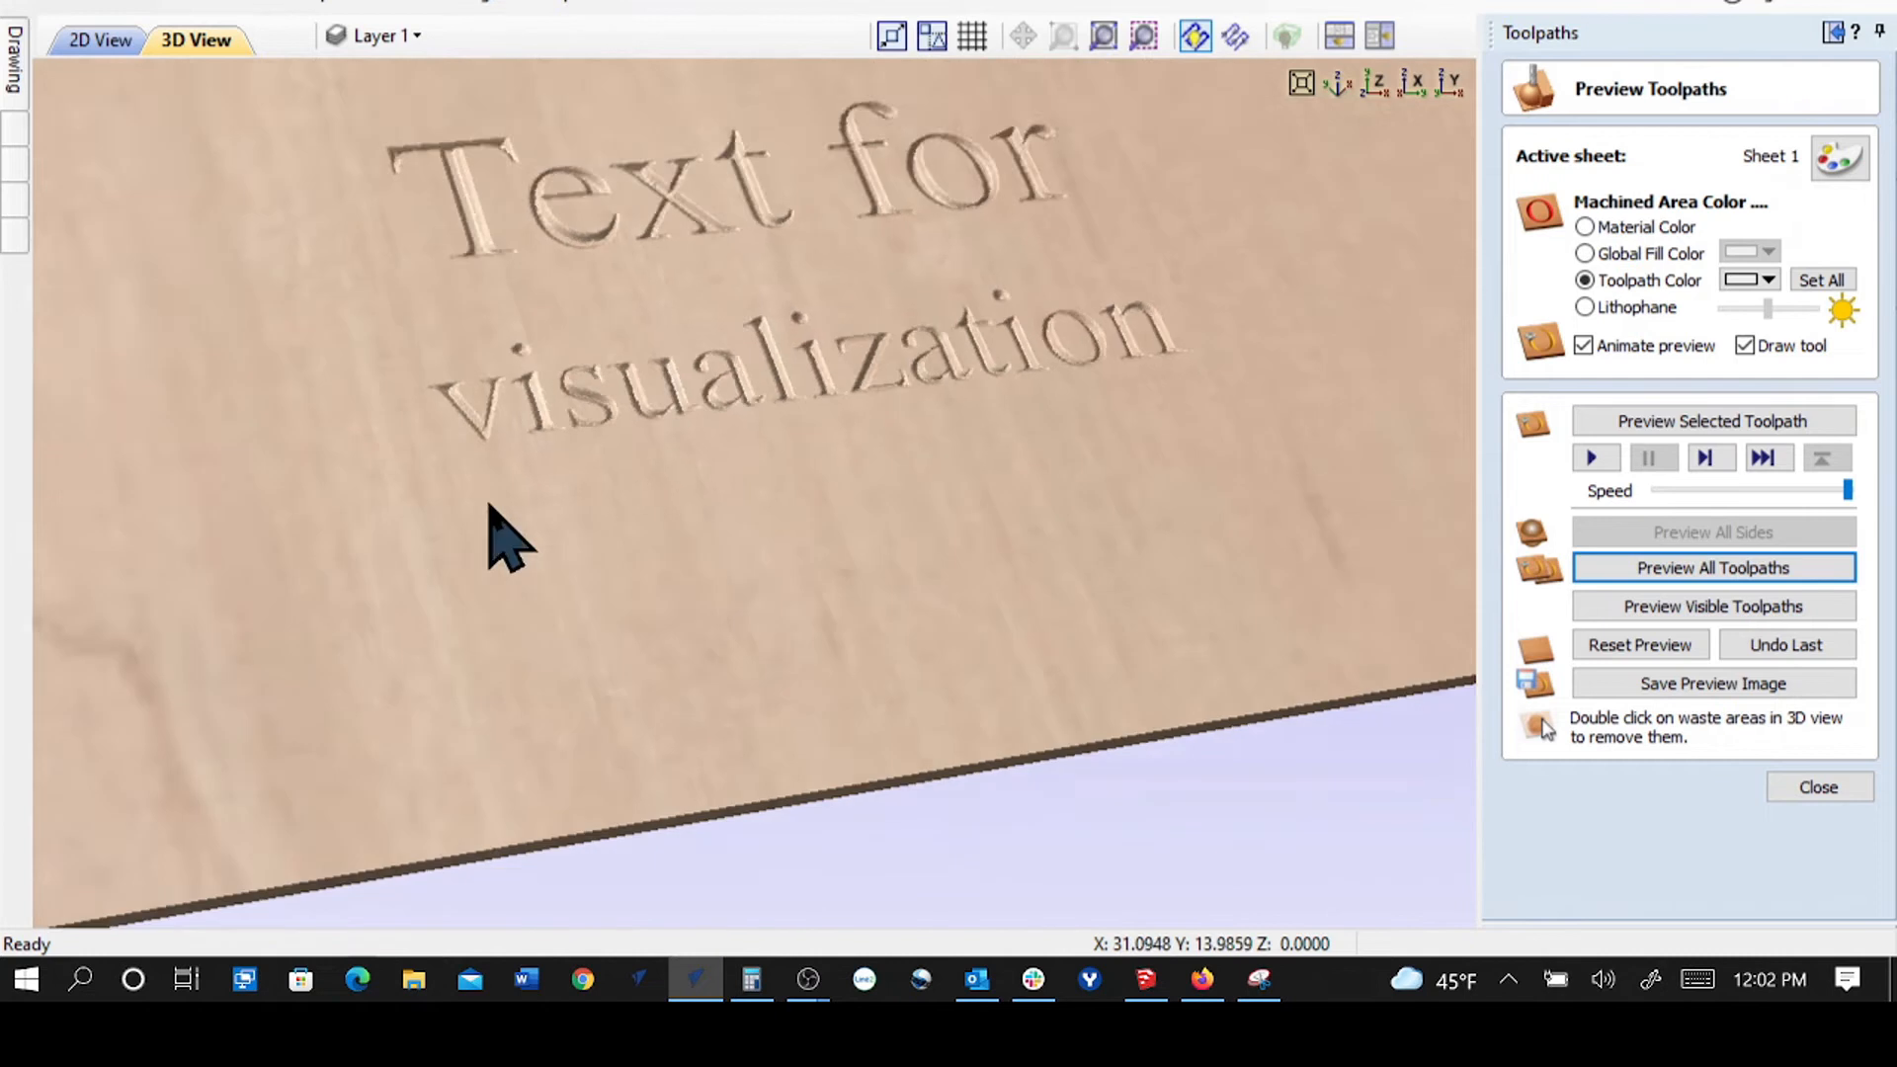
pyautogui.scroll(-5, 564, 533)
pyautogui.moveTo(741, 549); pyautogui.dragTo(664, 628, button='middle')
pyautogui.click(1816, 783)
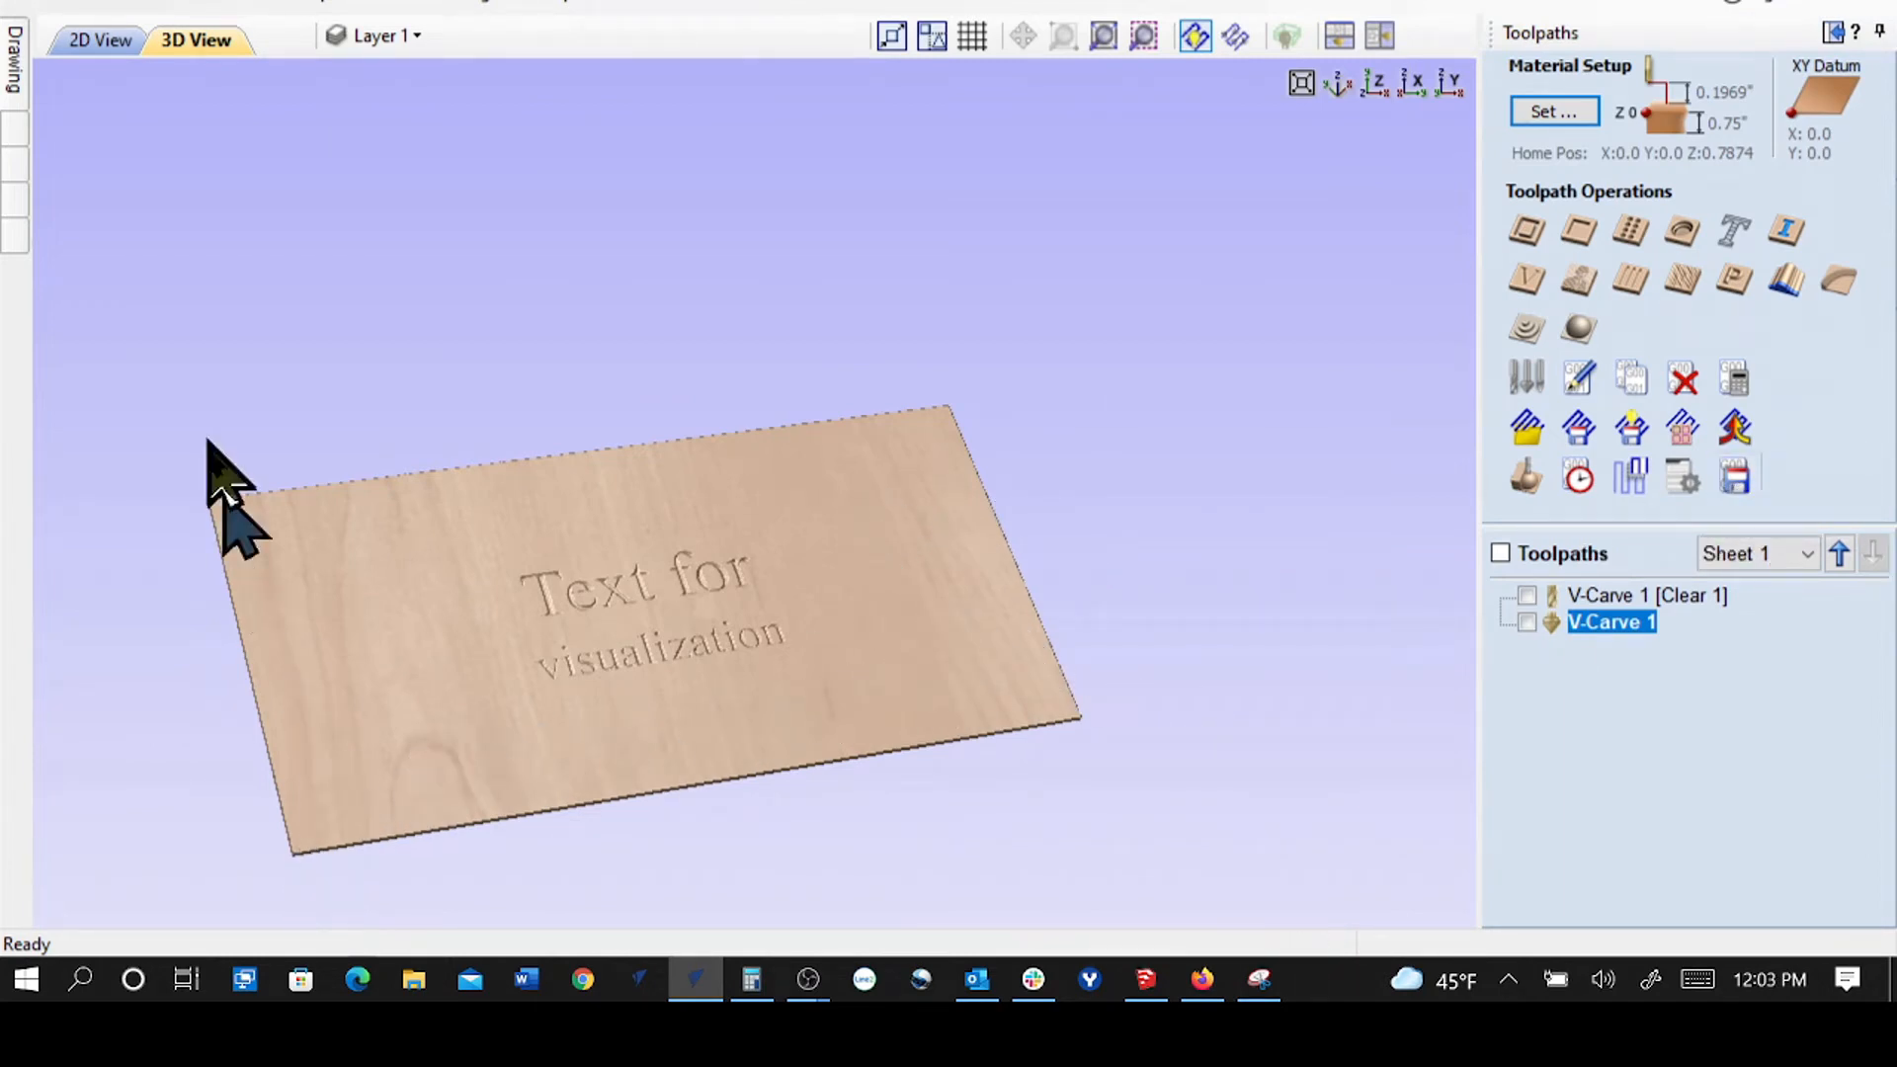
# - Show the 2D and 3D views side by side, then return to the drawing tools with the 2D view maximized
pyautogui.click(1381, 36)
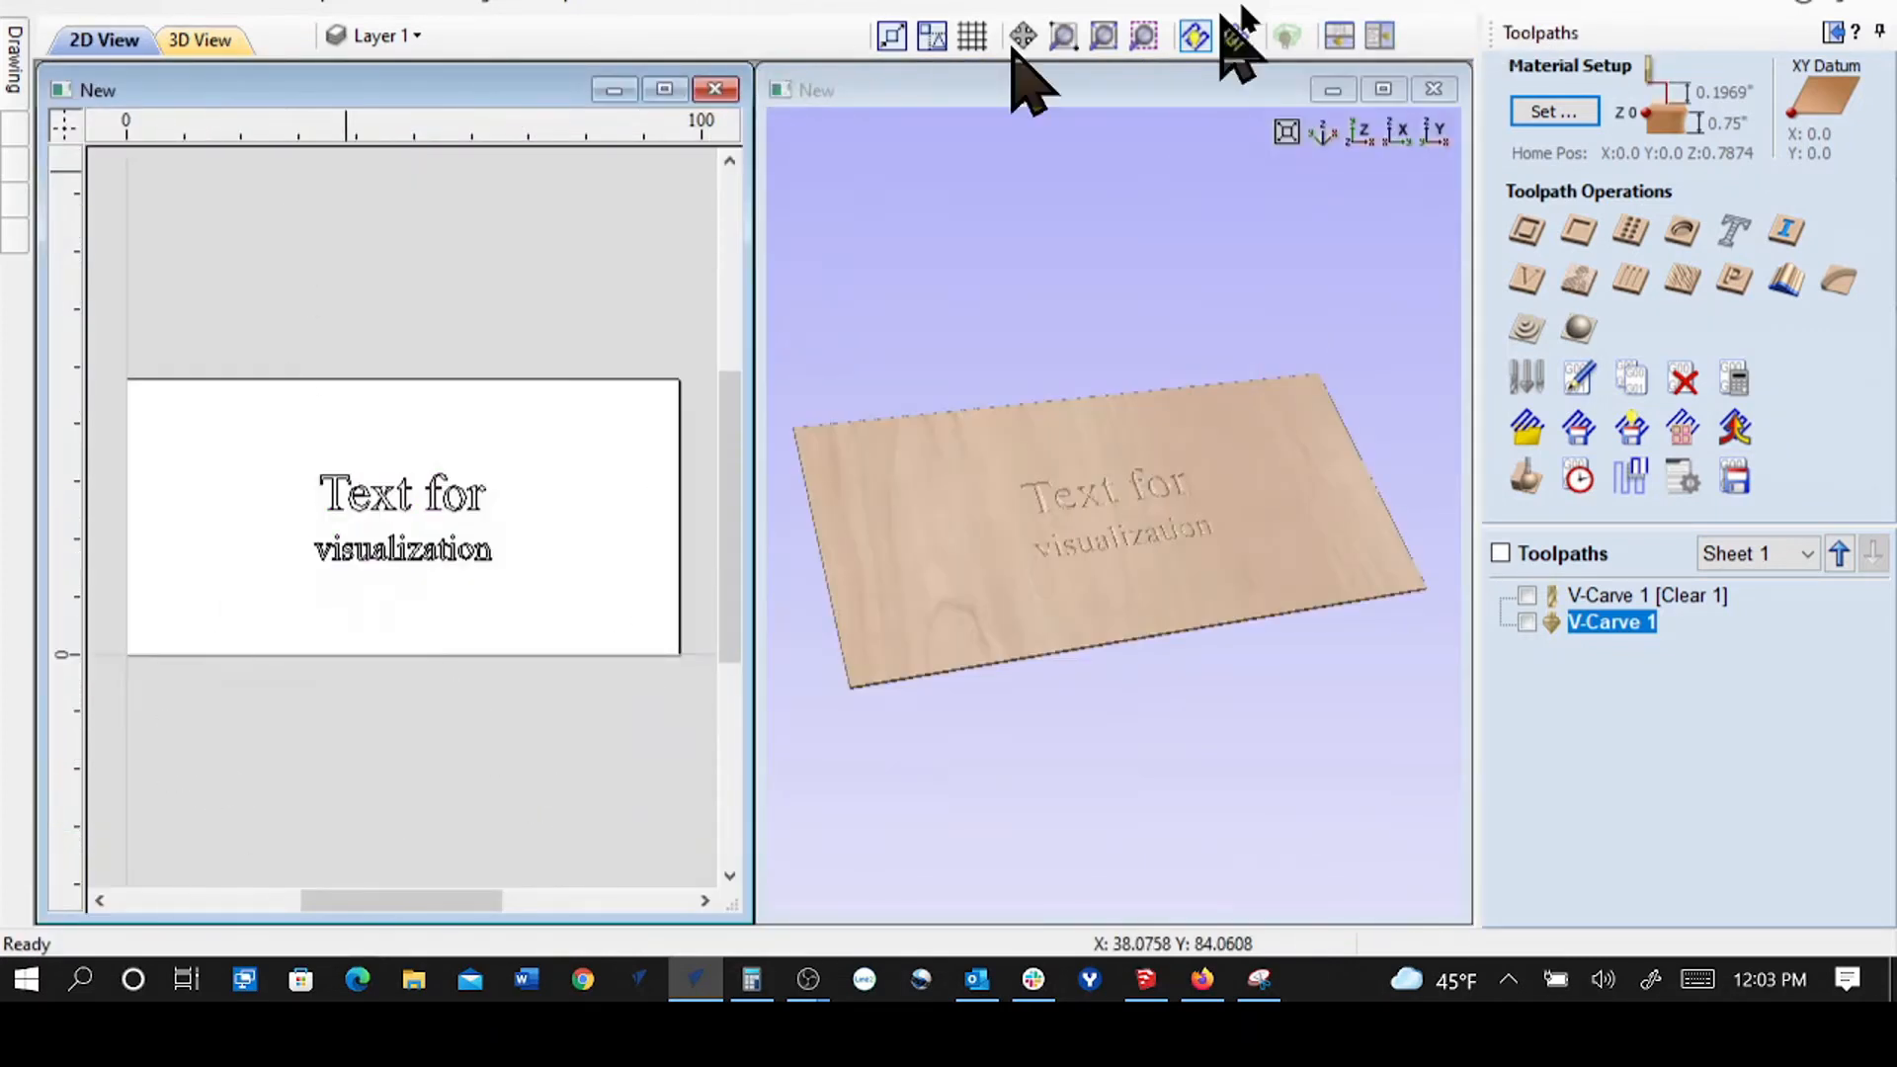
pyautogui.click(1833, 32)
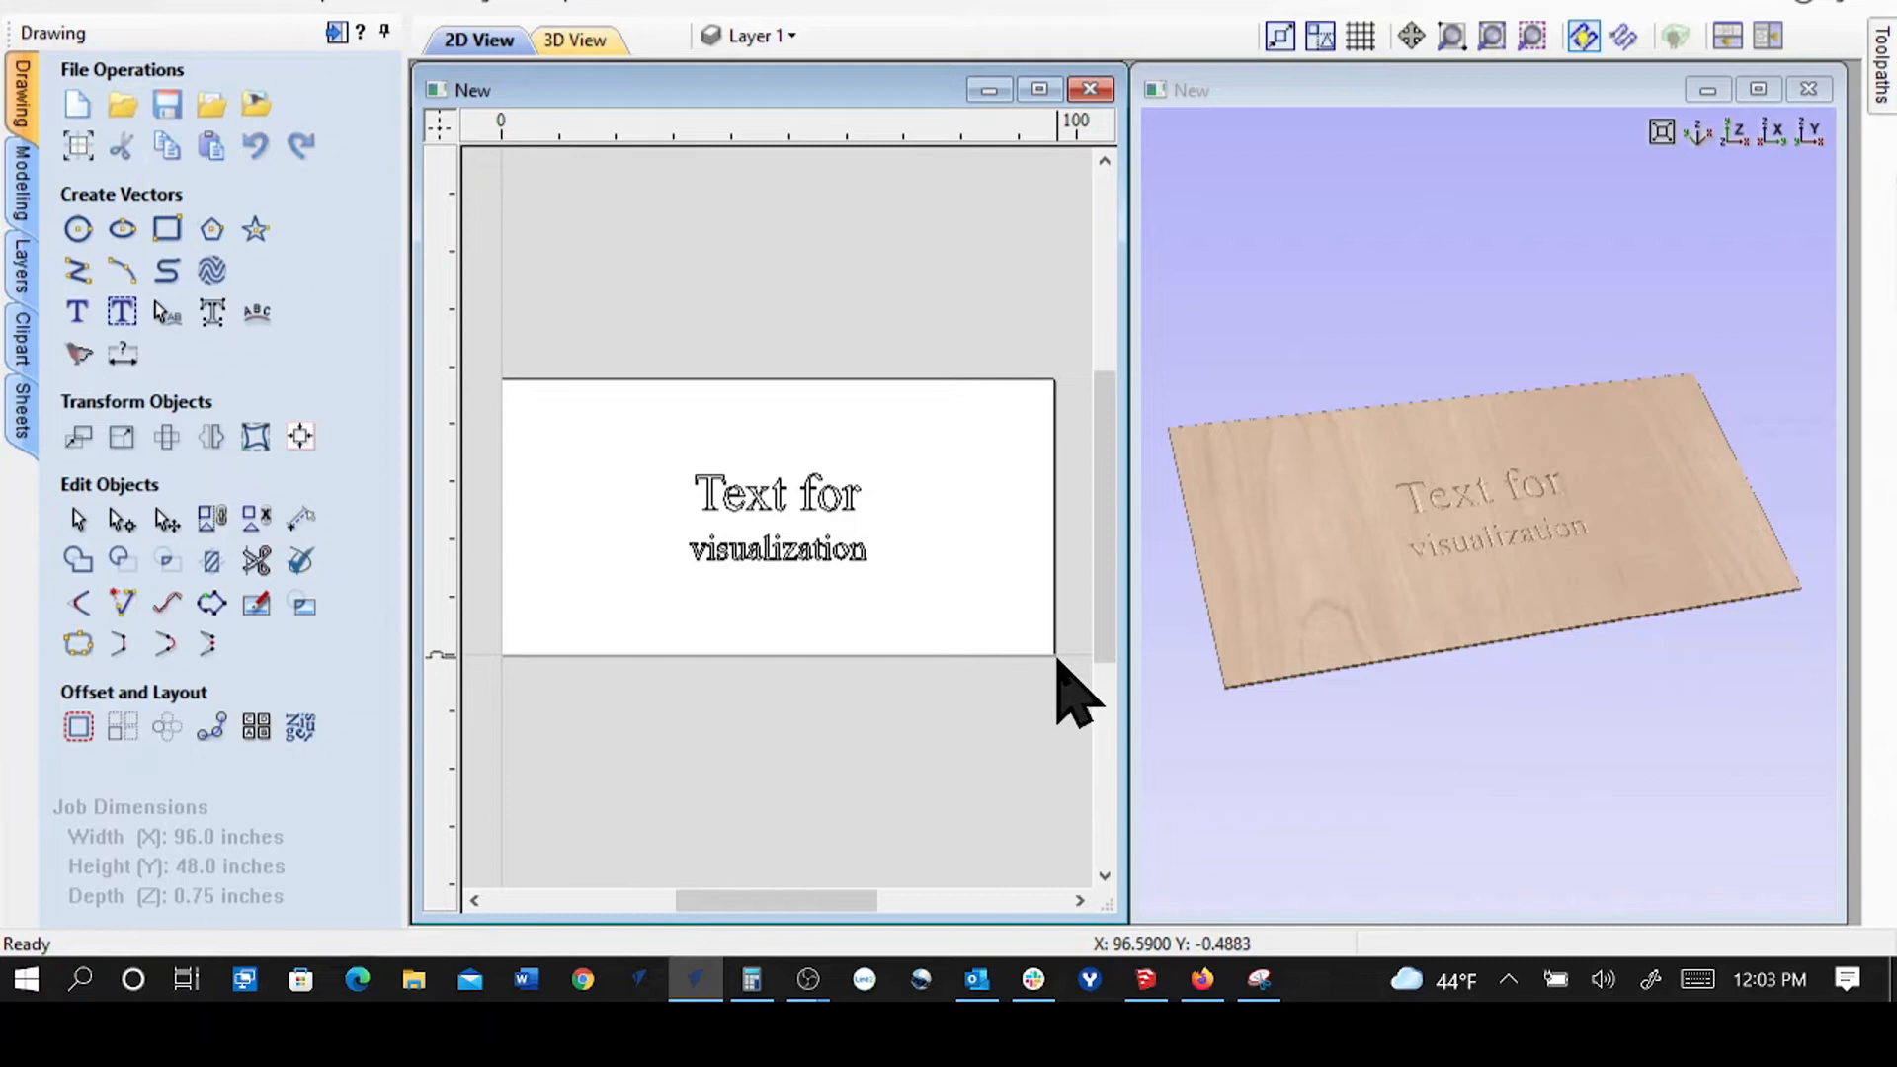
pyautogui.scroll(-3, 923, 754)
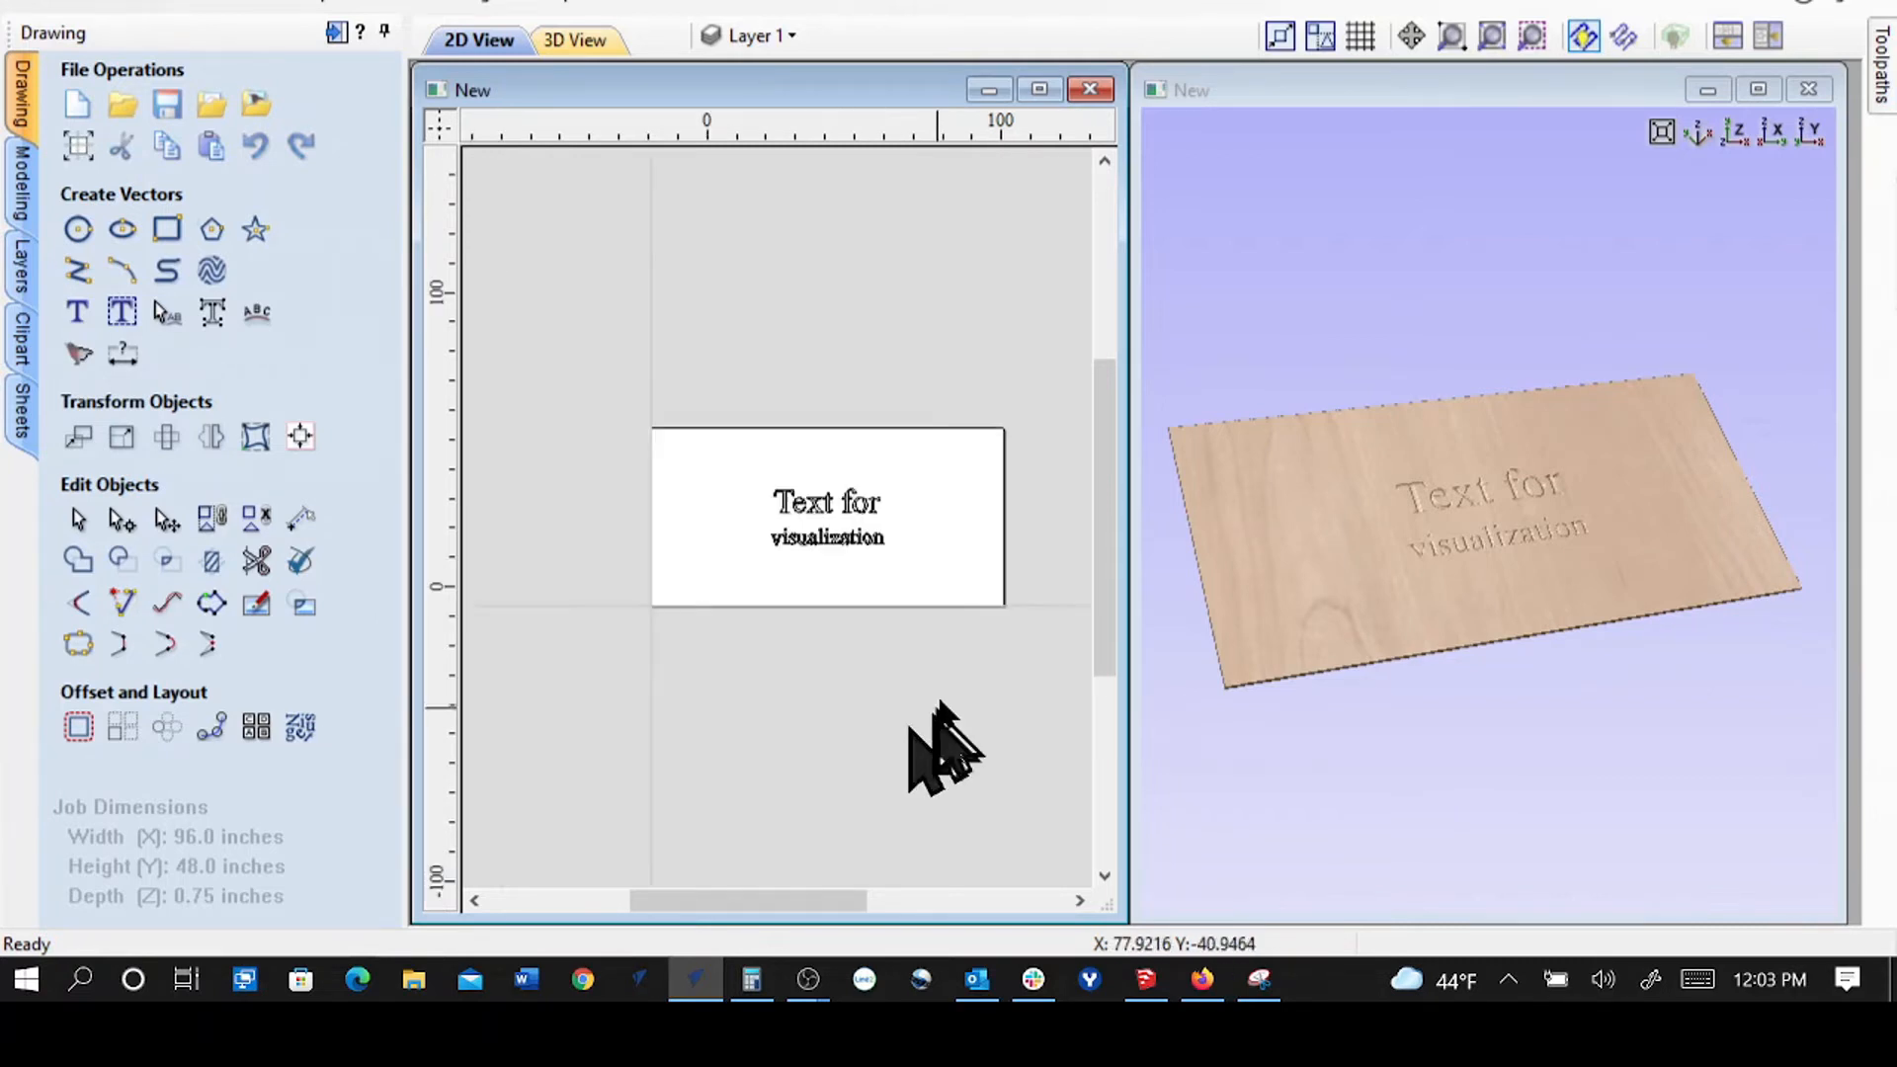
pyautogui.click(1039, 89)
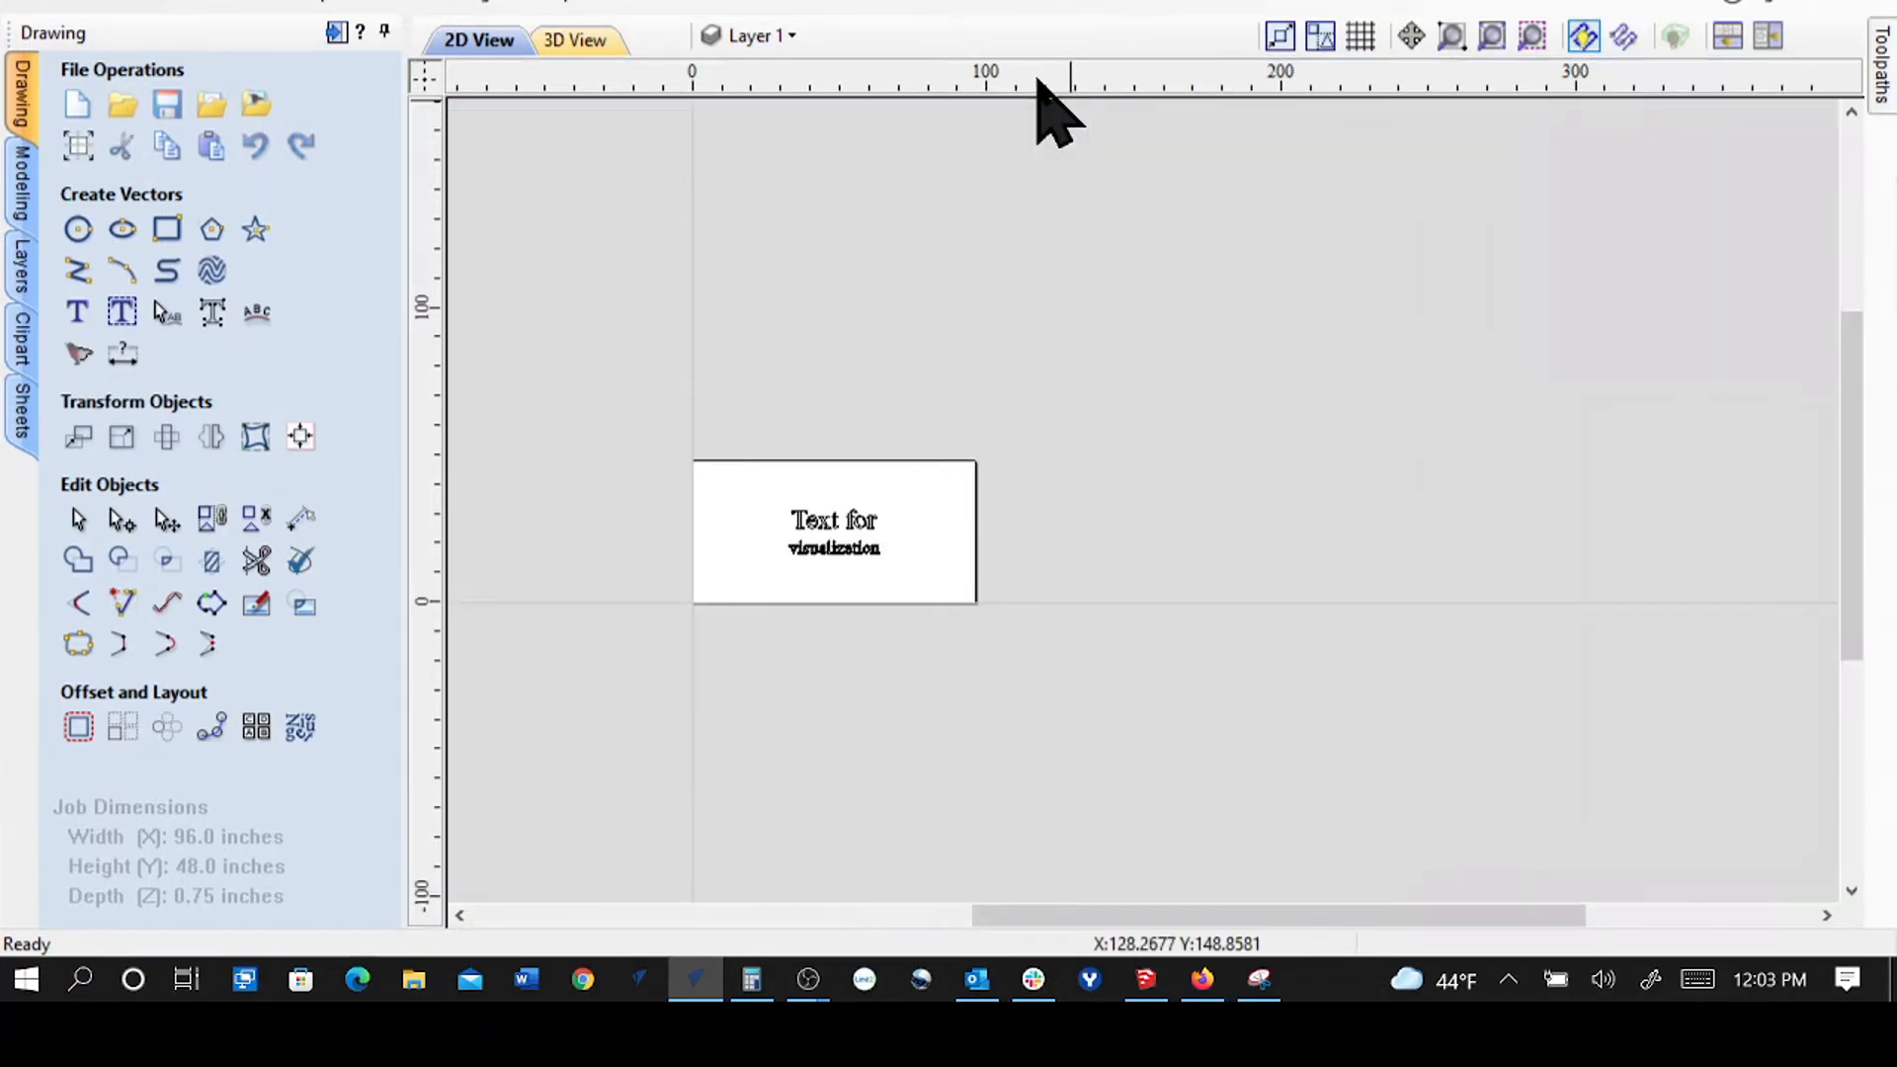
# - Rotate both text lines together by a relative 90 degrees about their center
pyautogui.moveTo(569, 366); pyautogui.dragTo(1199, 756)
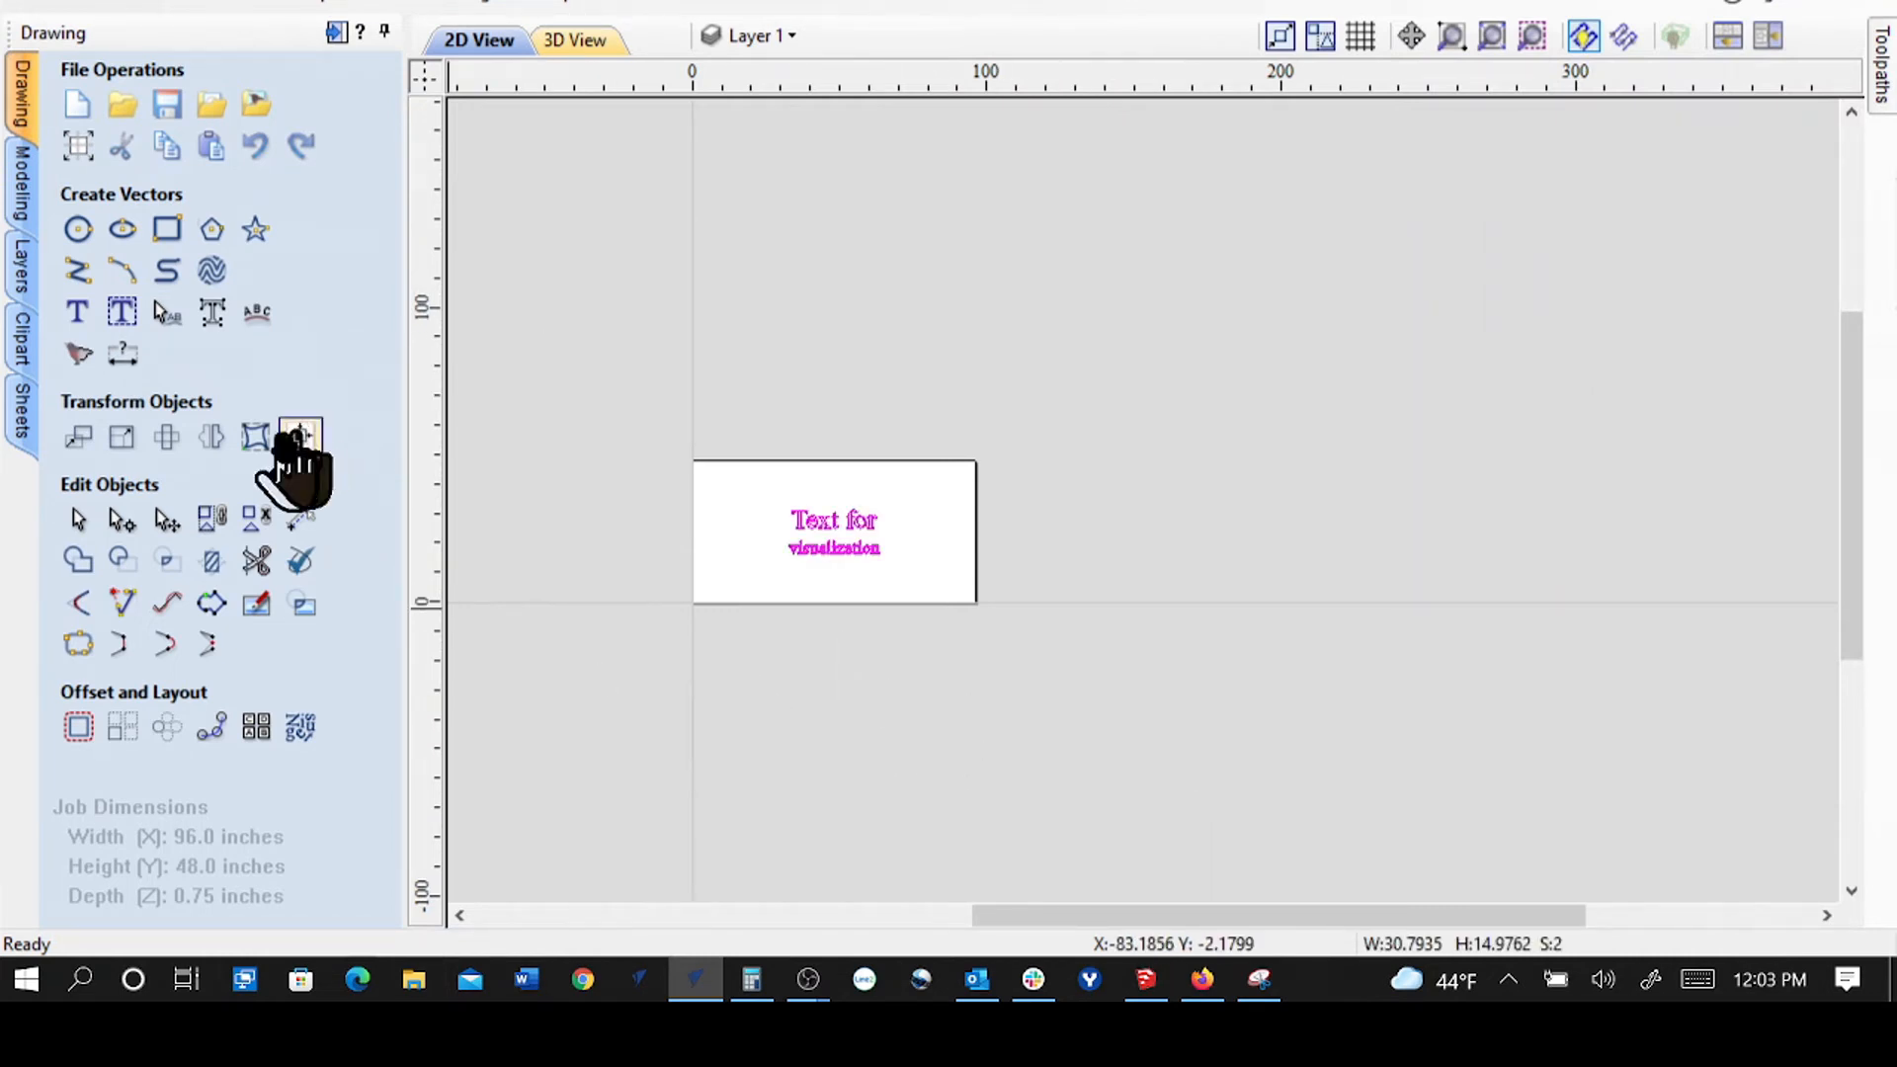
pyautogui.click(168, 438)
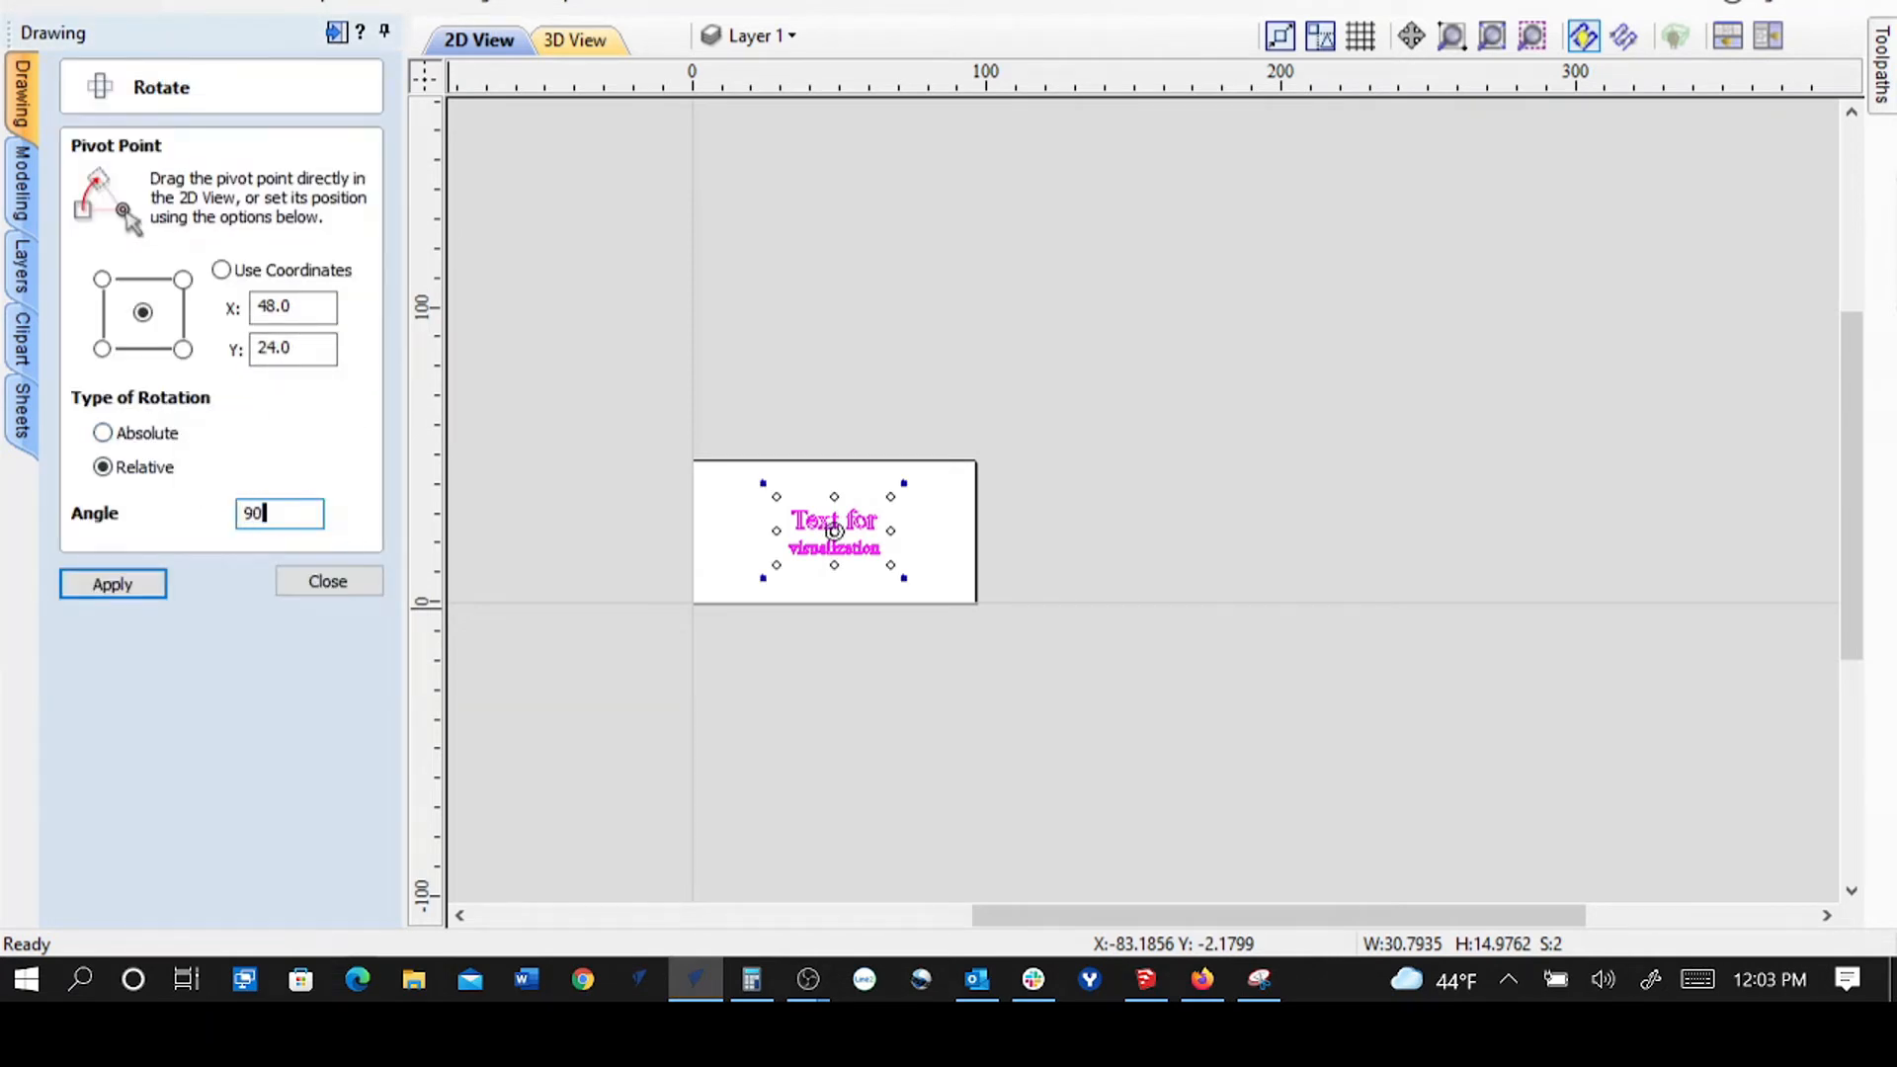
pyautogui.write('90')
pyautogui.click(143, 585)
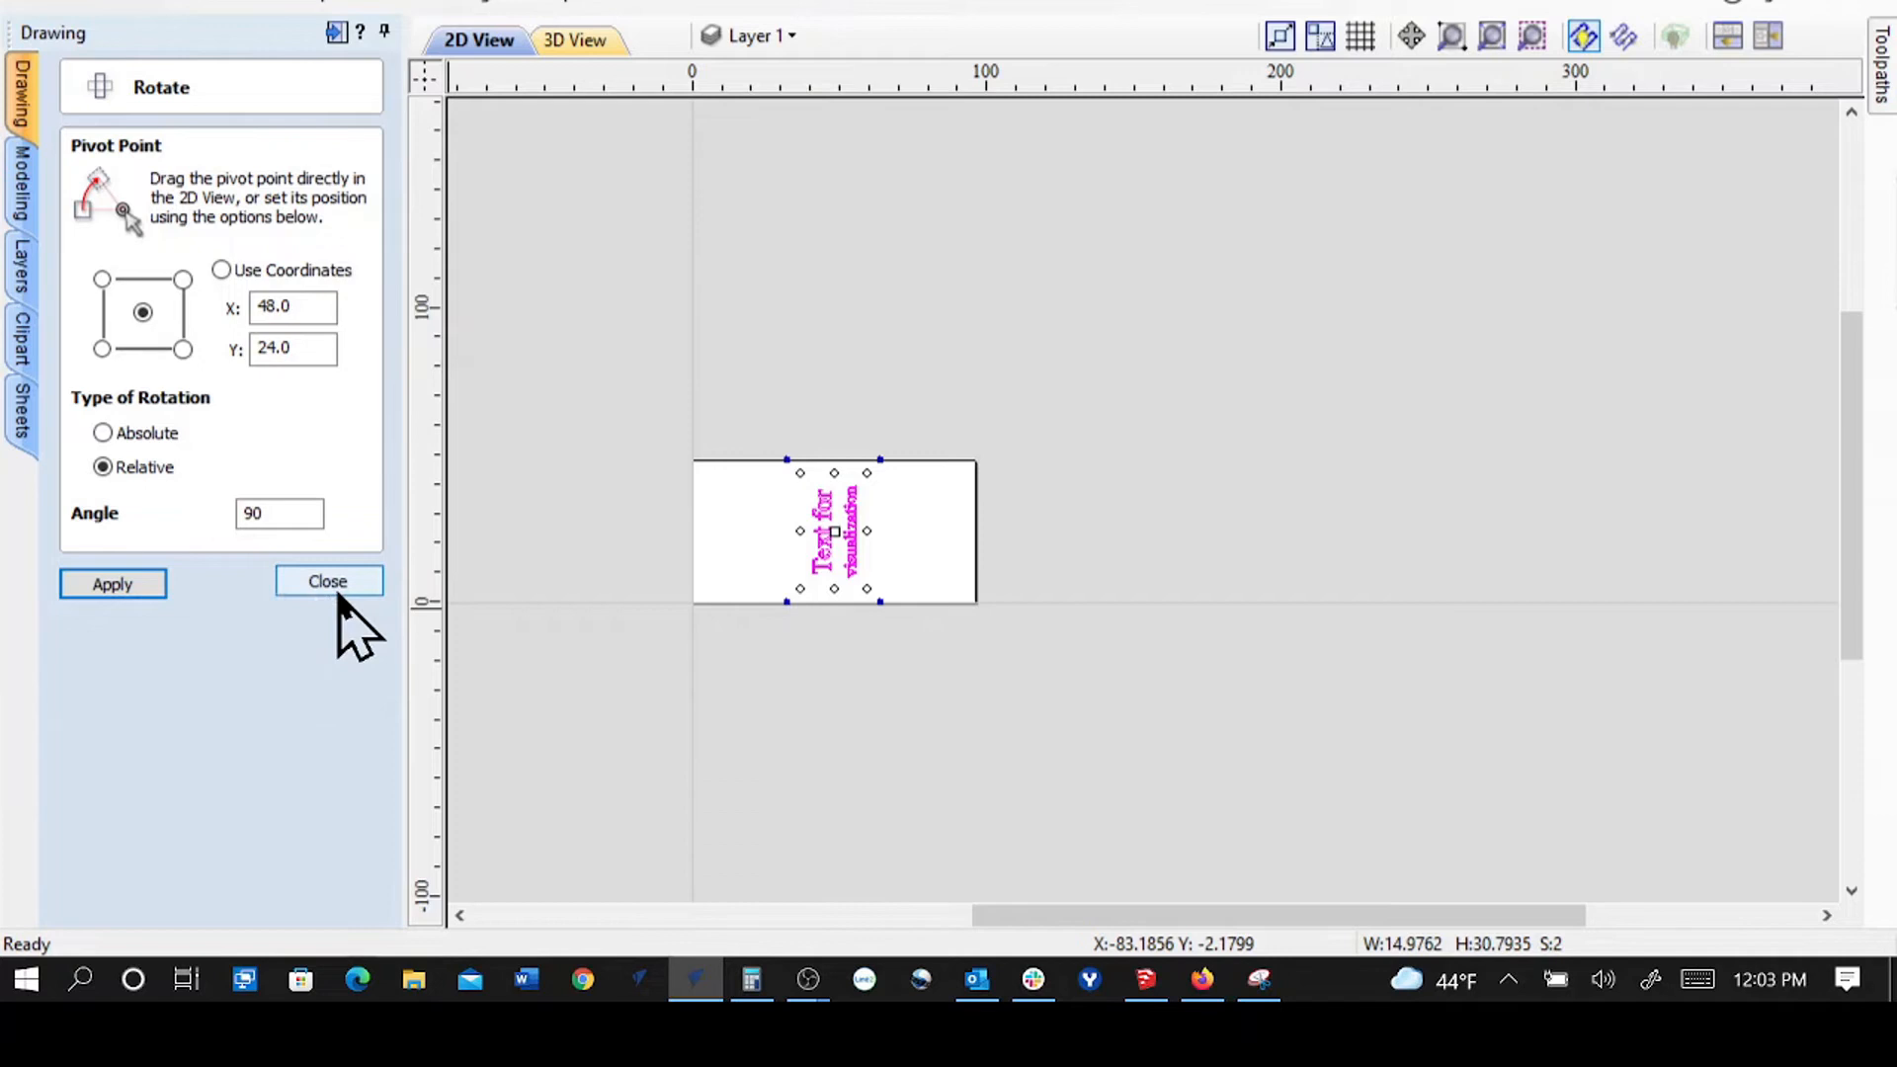
pyautogui.click(329, 583)
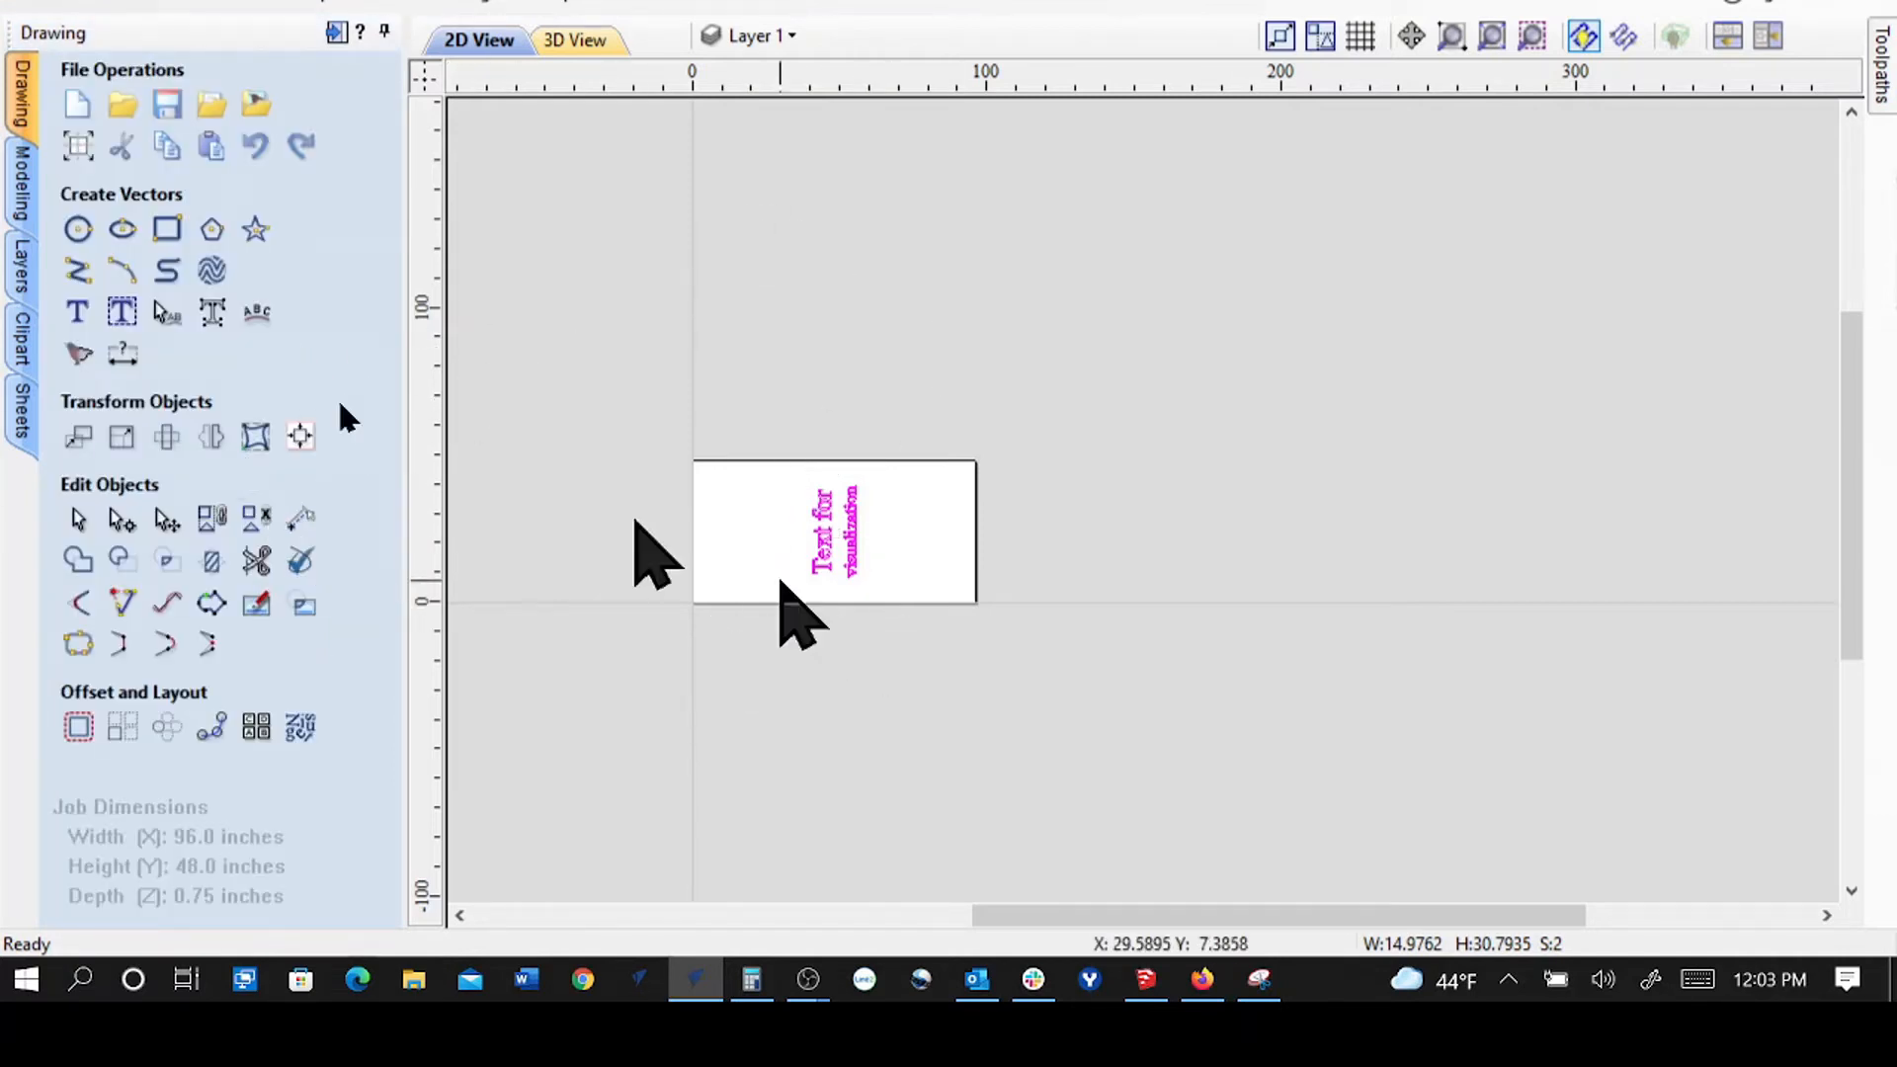
# - Change the job size to 48 inches wide by 96 inches high
pyautogui.click(79, 149)
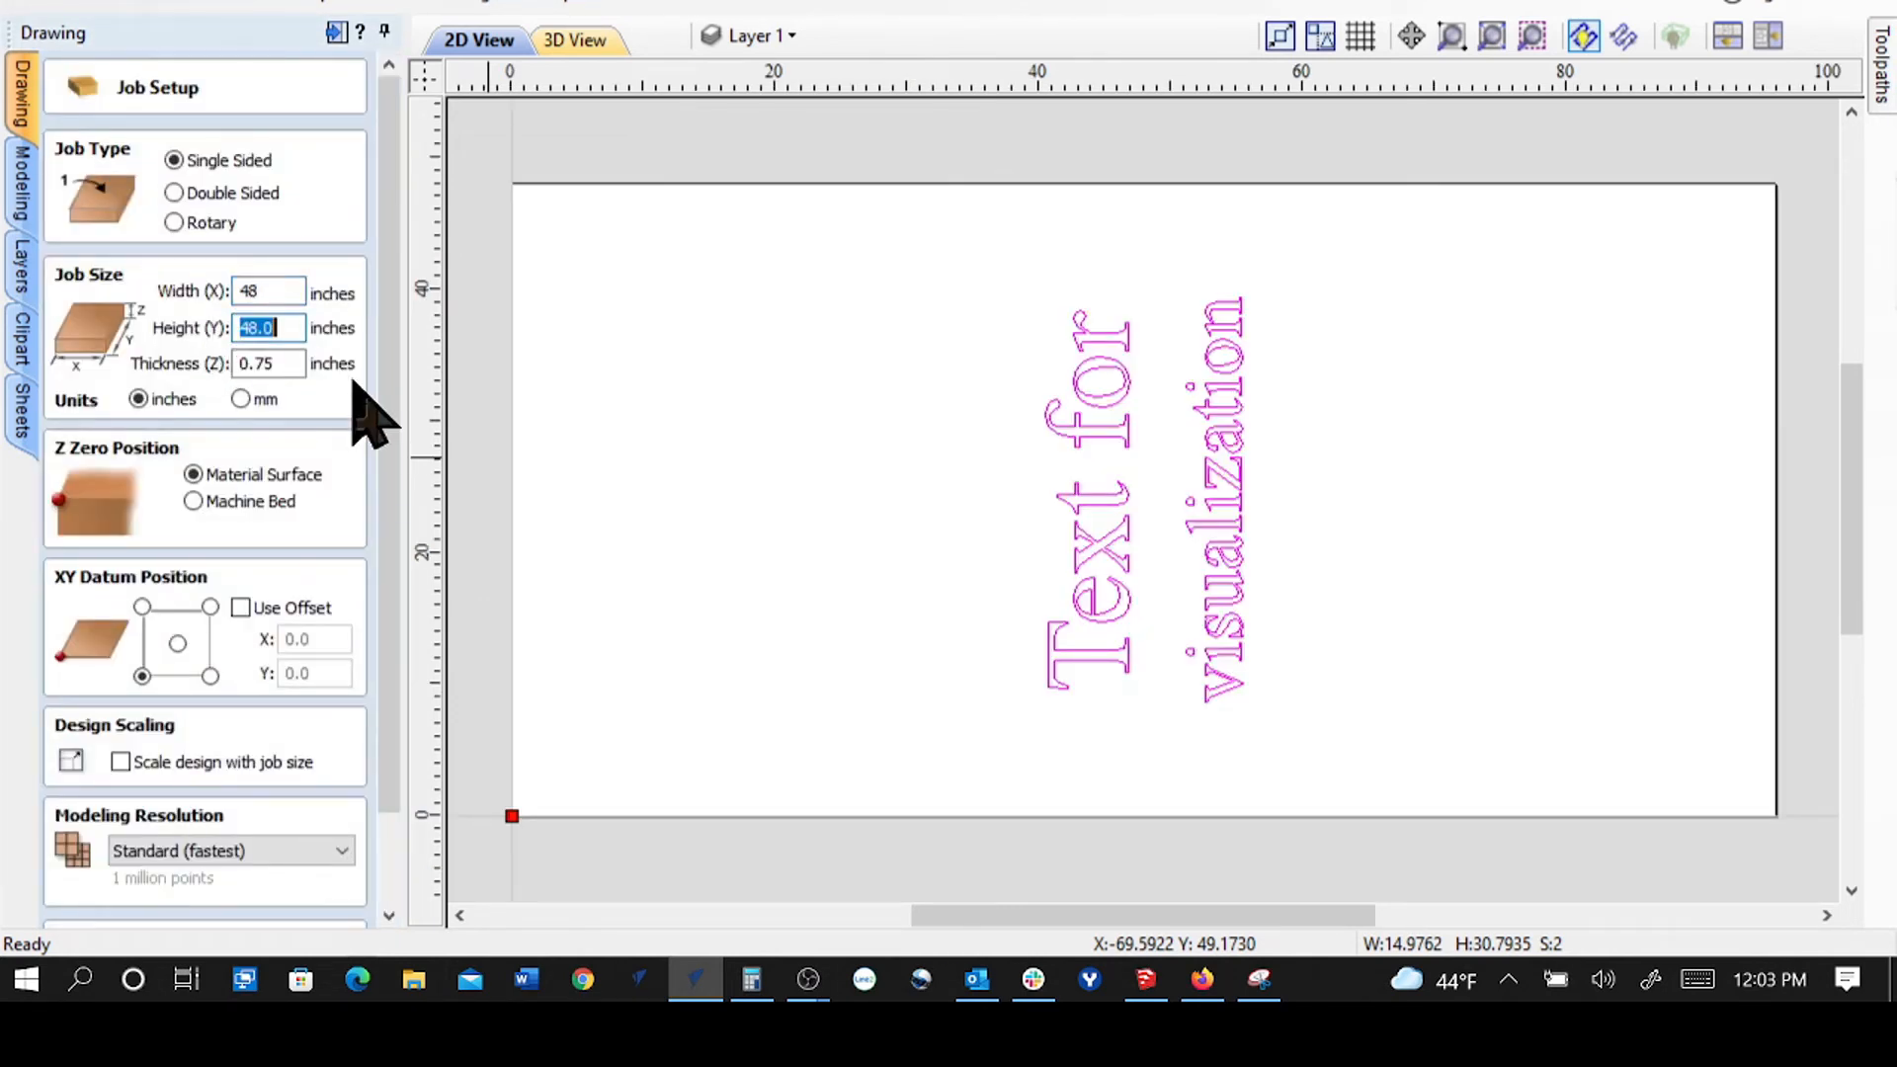
pyautogui.write('96')
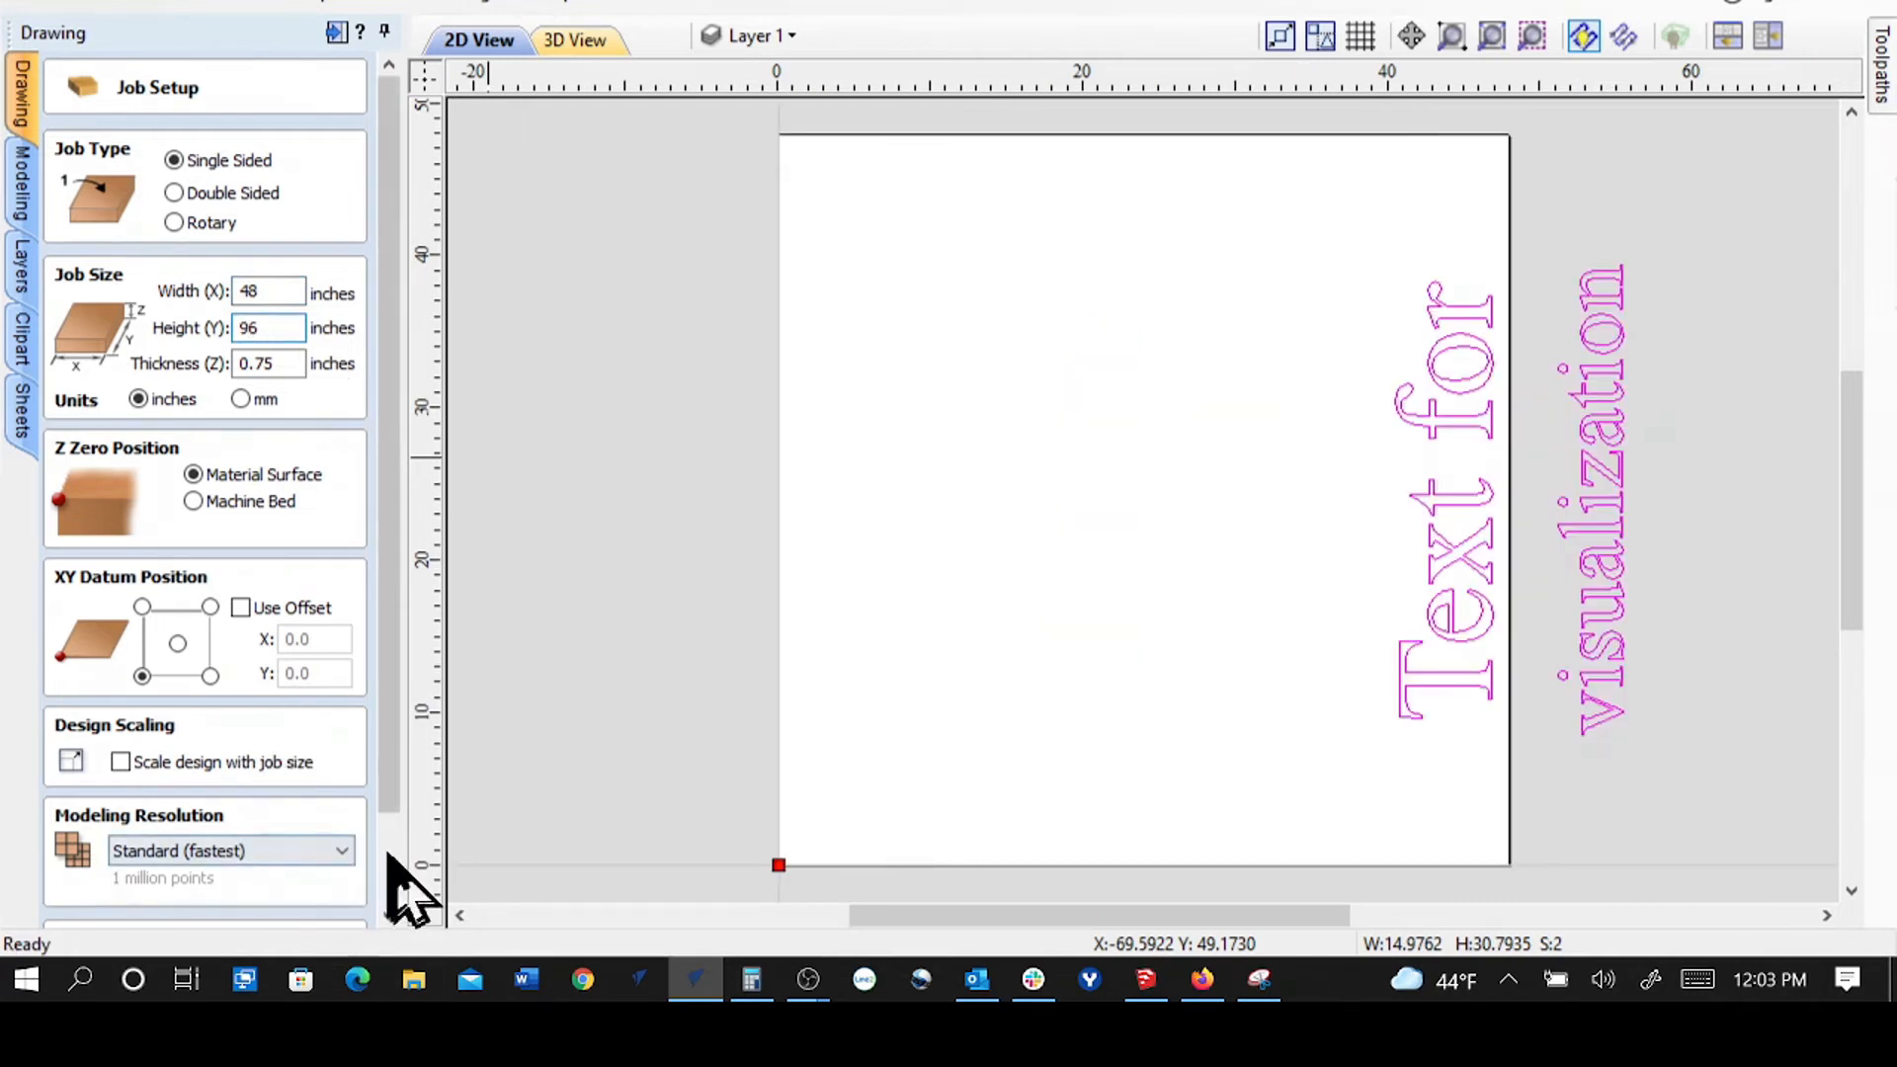
pyautogui.scroll(-2, 382, 889)
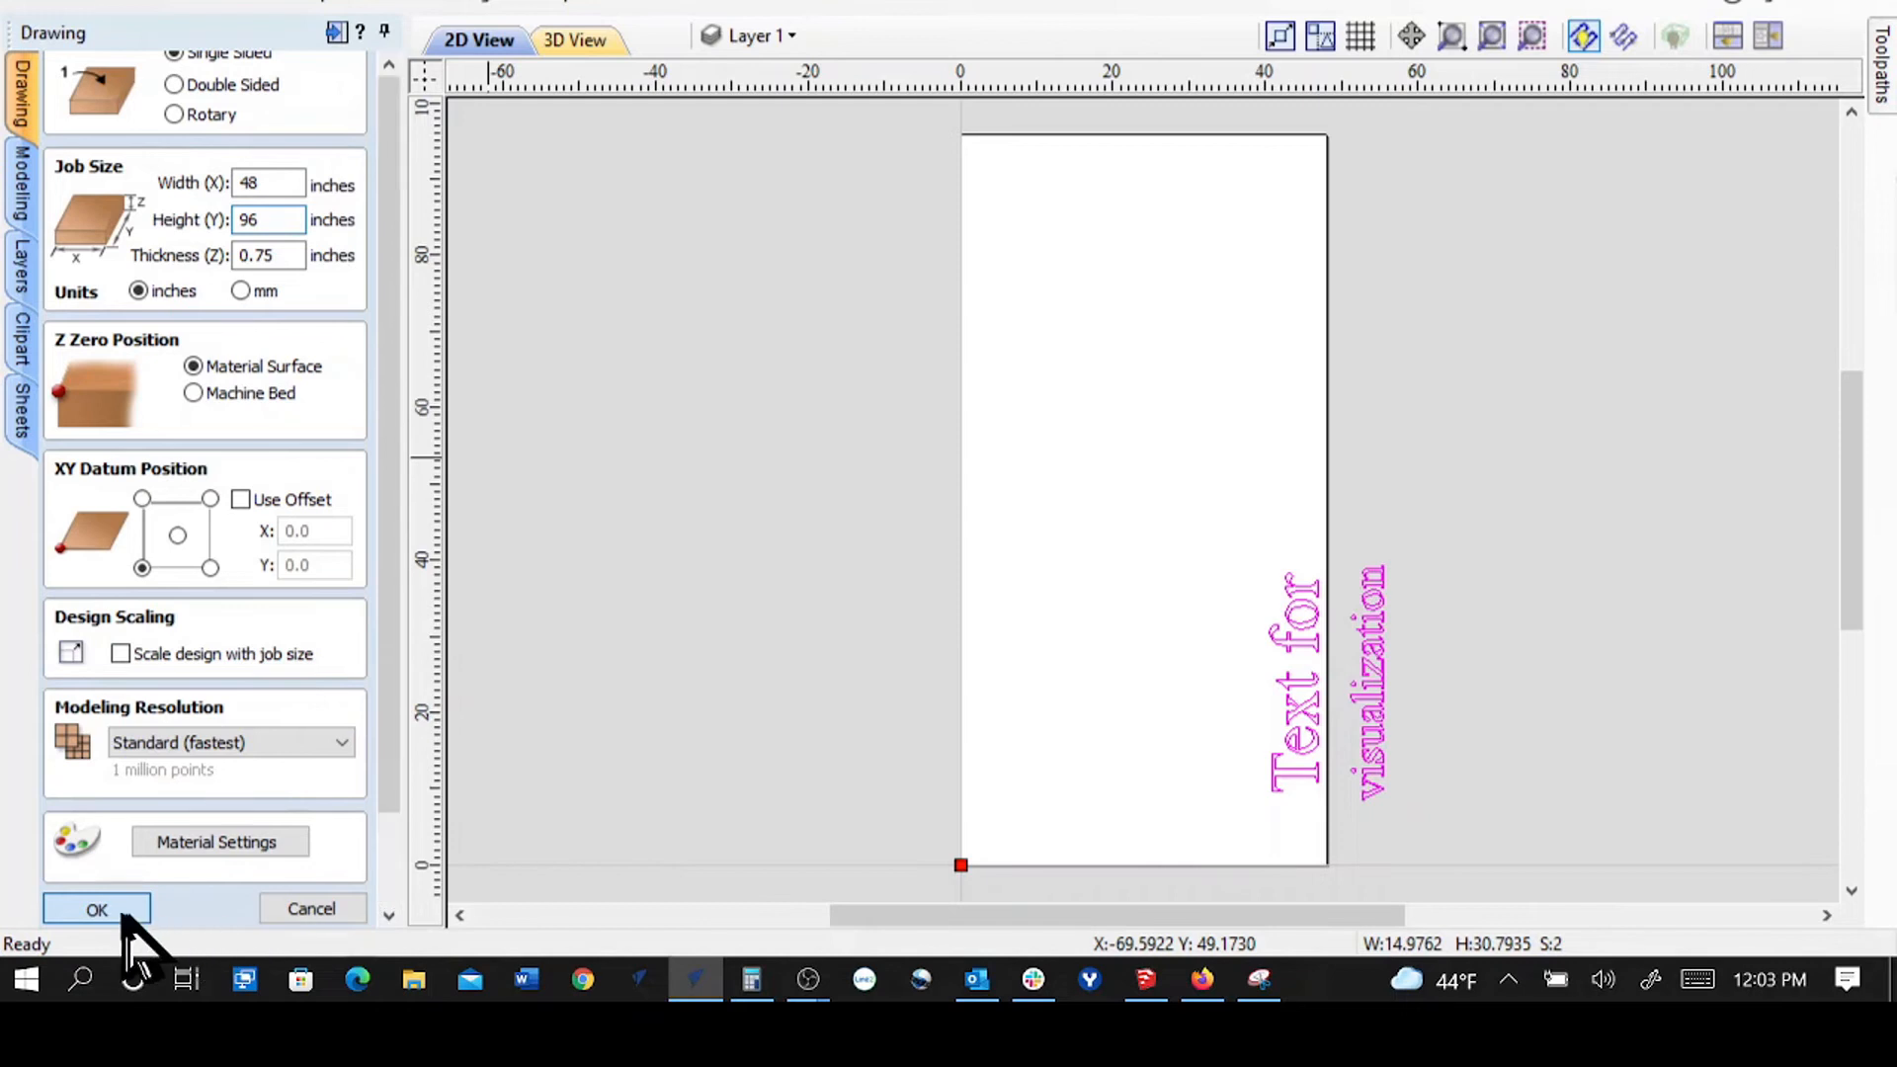
pyautogui.click(97, 909)
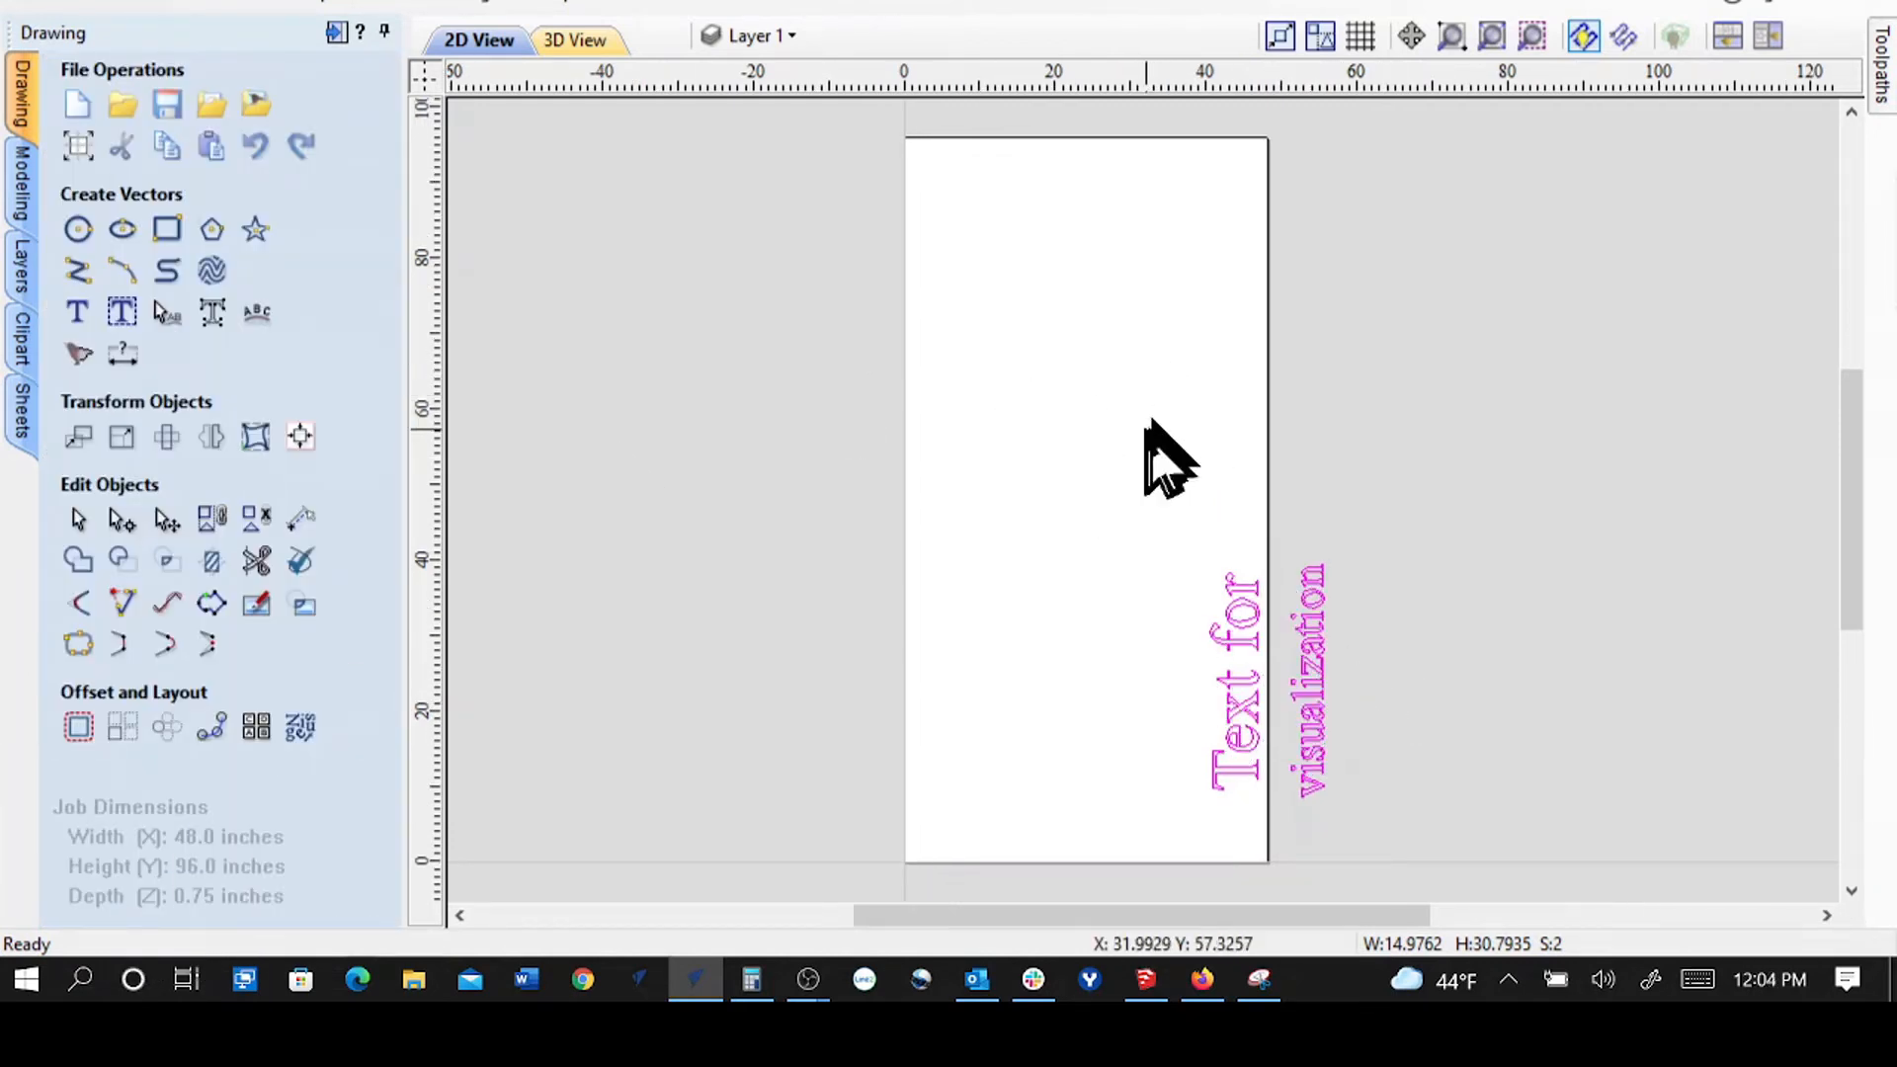
# - Center the rotated text lines on the material in both directions and deselect them
pyautogui.click(304, 437)
pyautogui.click(206, 184)
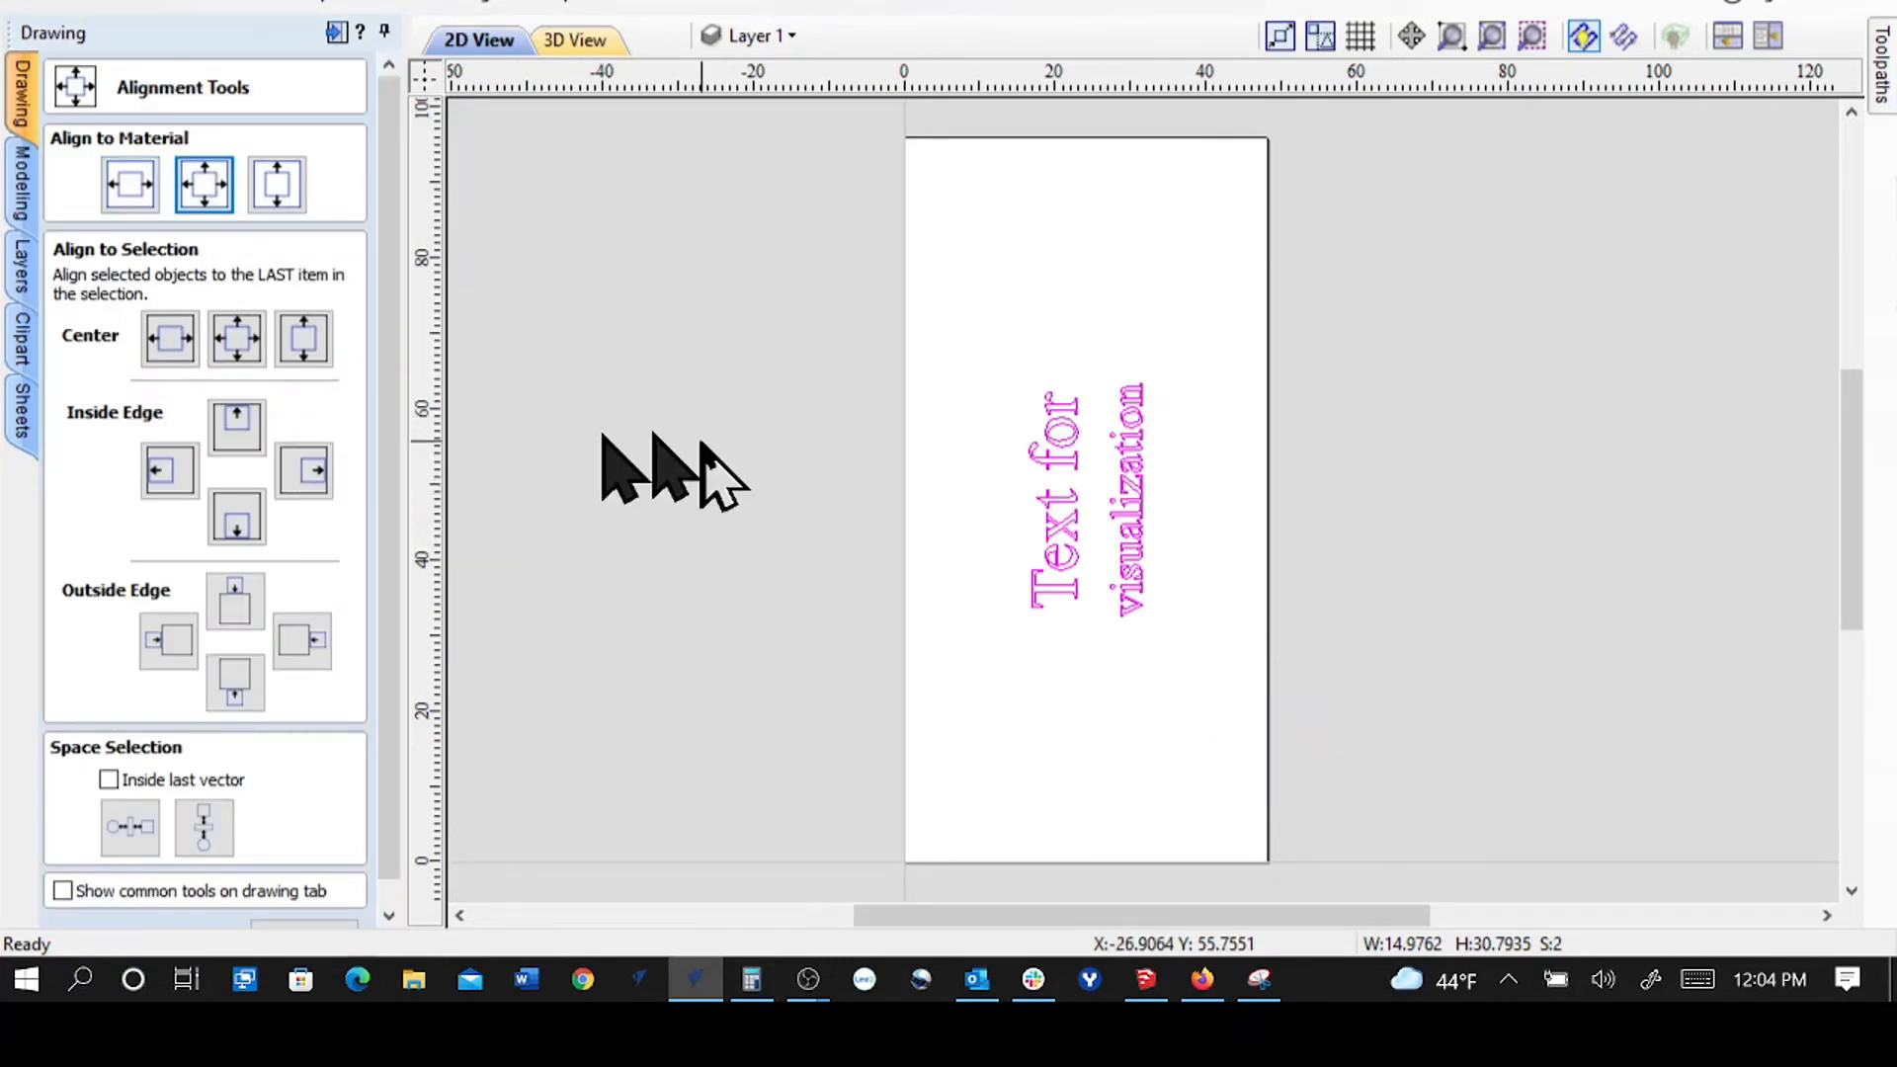
pyautogui.click(672, 489)
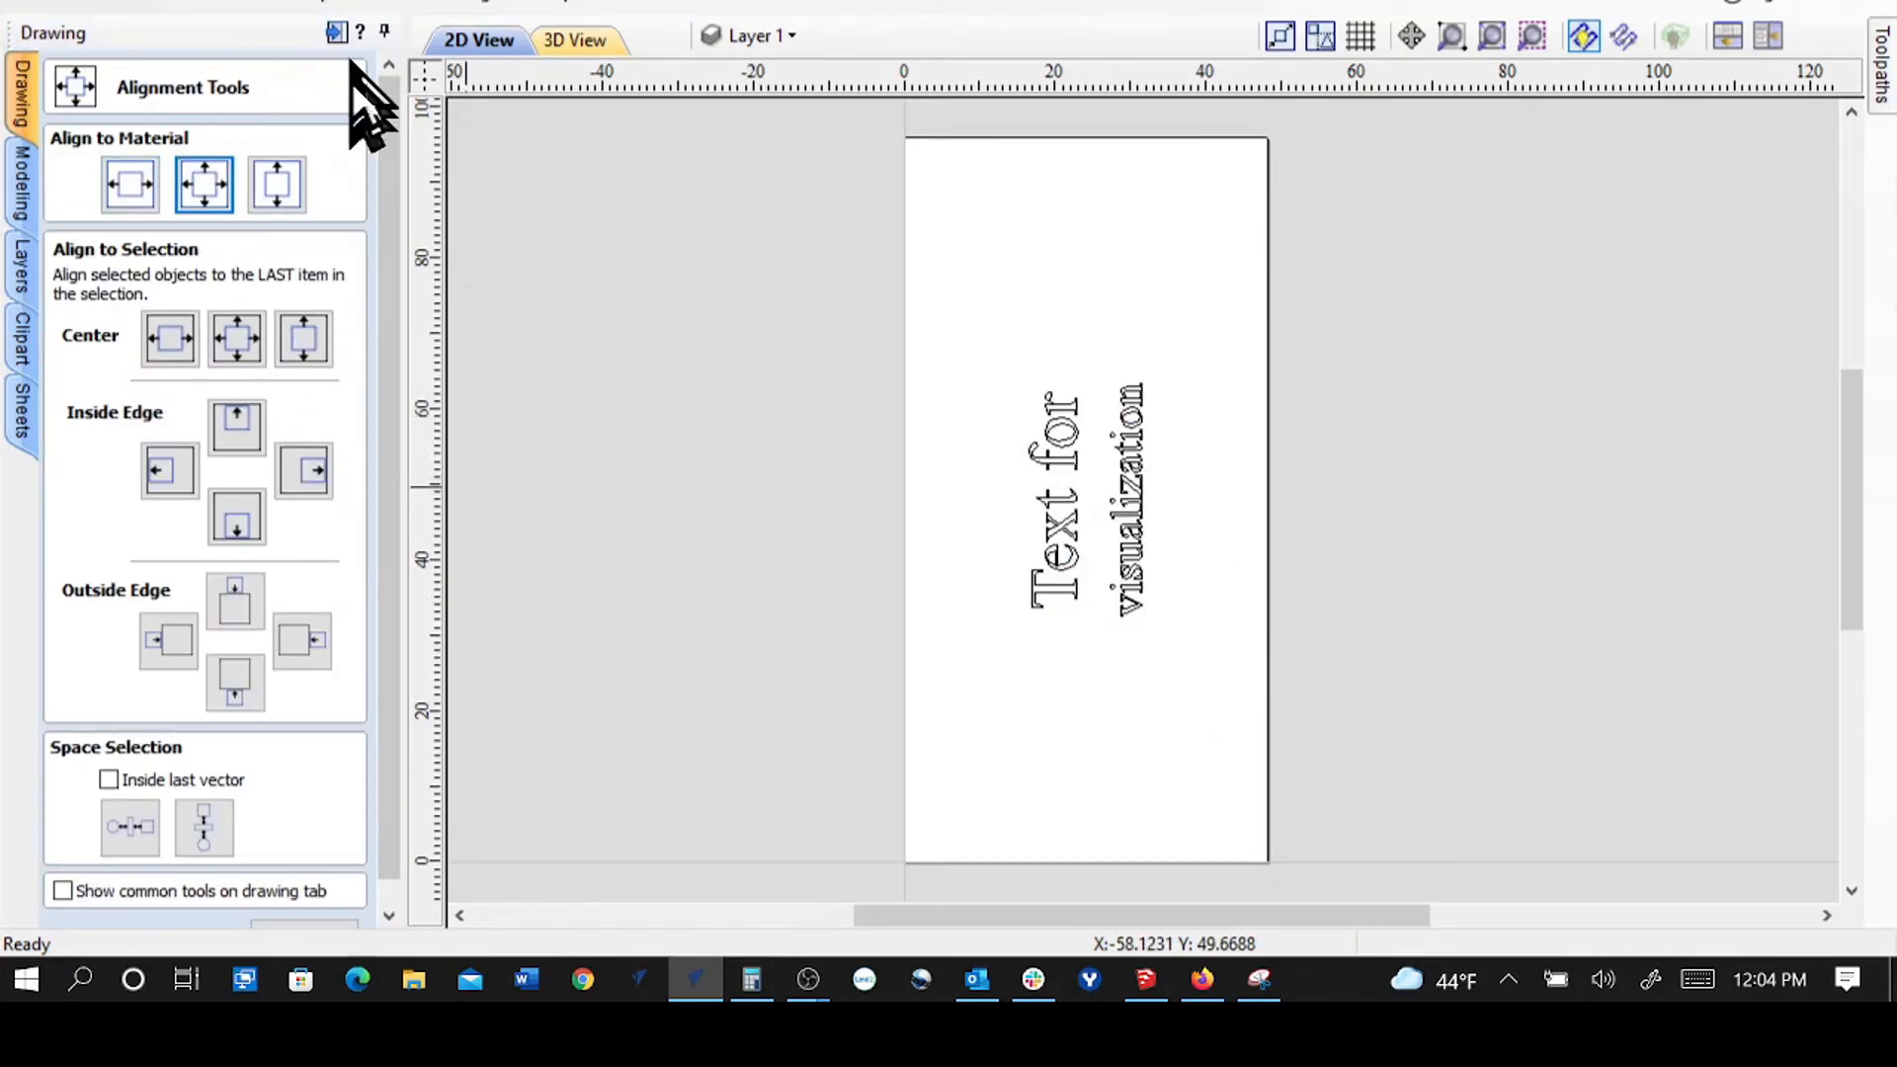
pyautogui.scroll(-1, 388, 892)
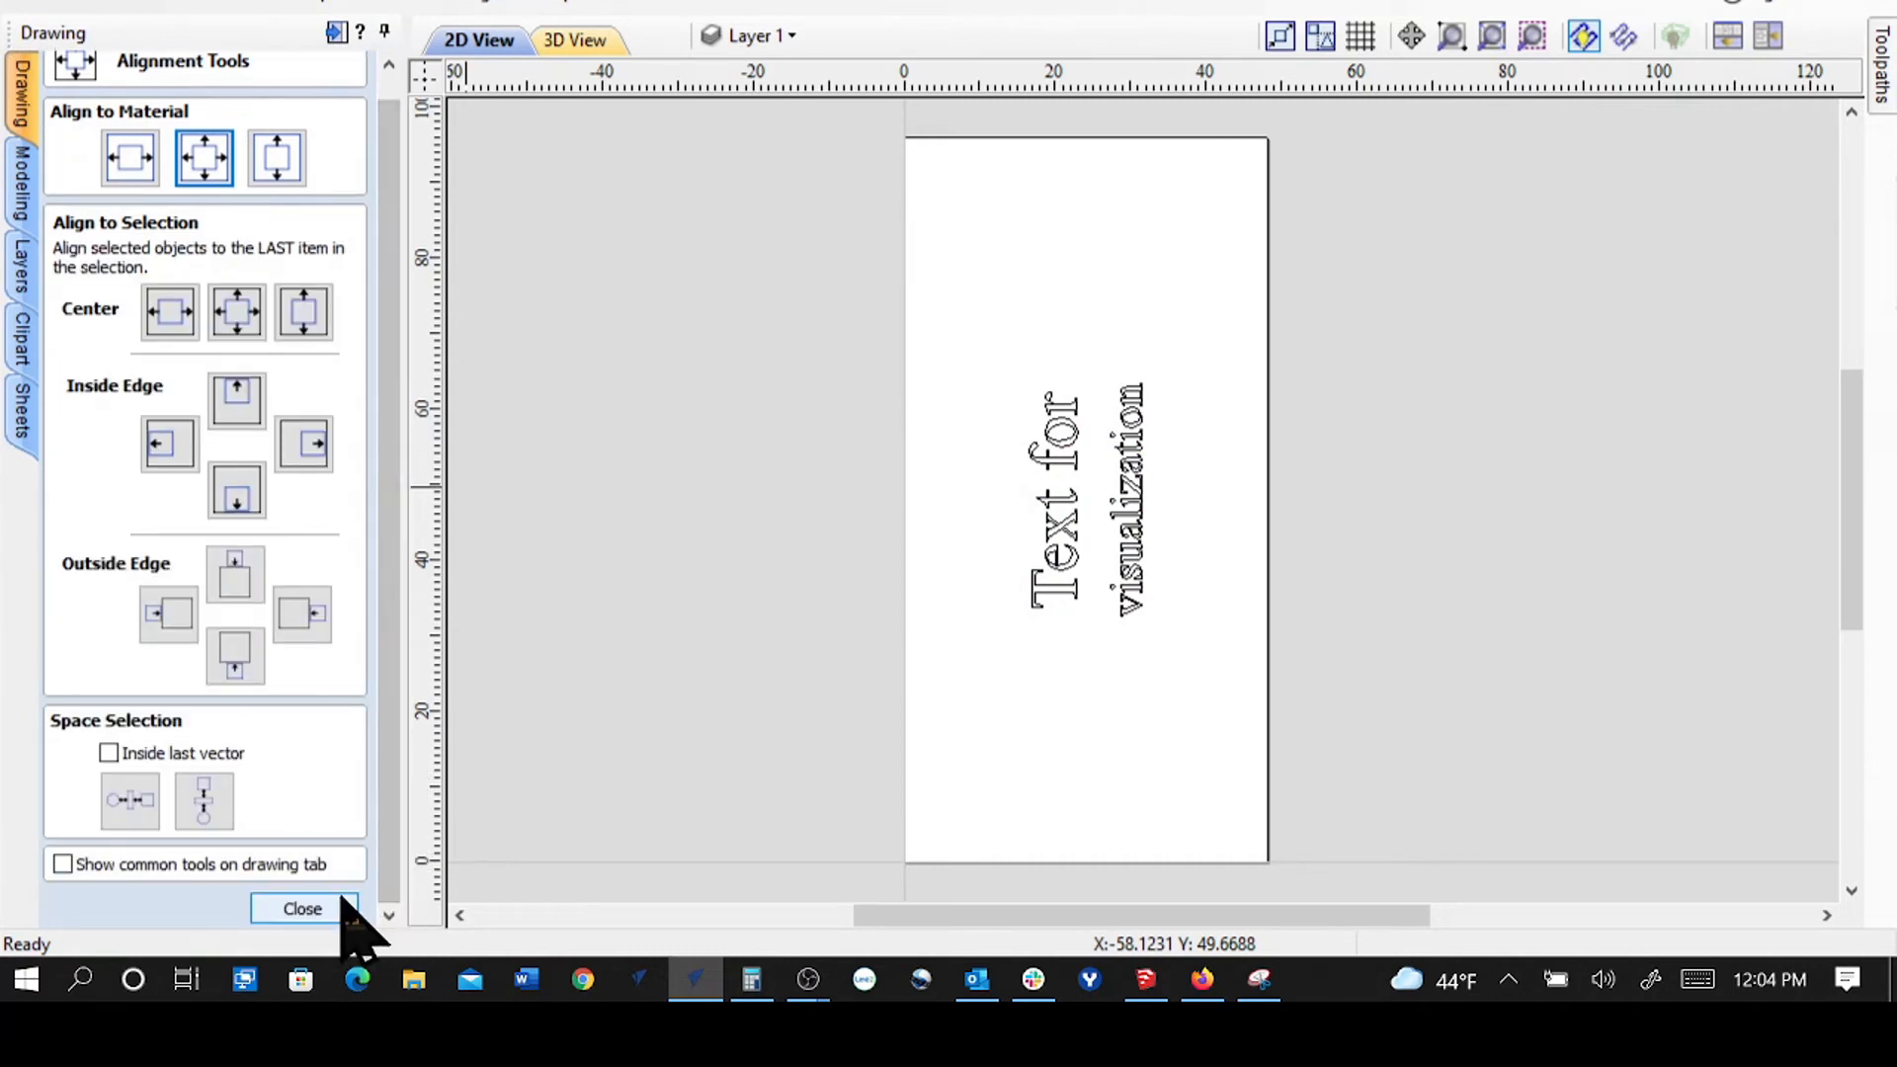
pyautogui.click(336, 33)
pyautogui.click(336, 33)
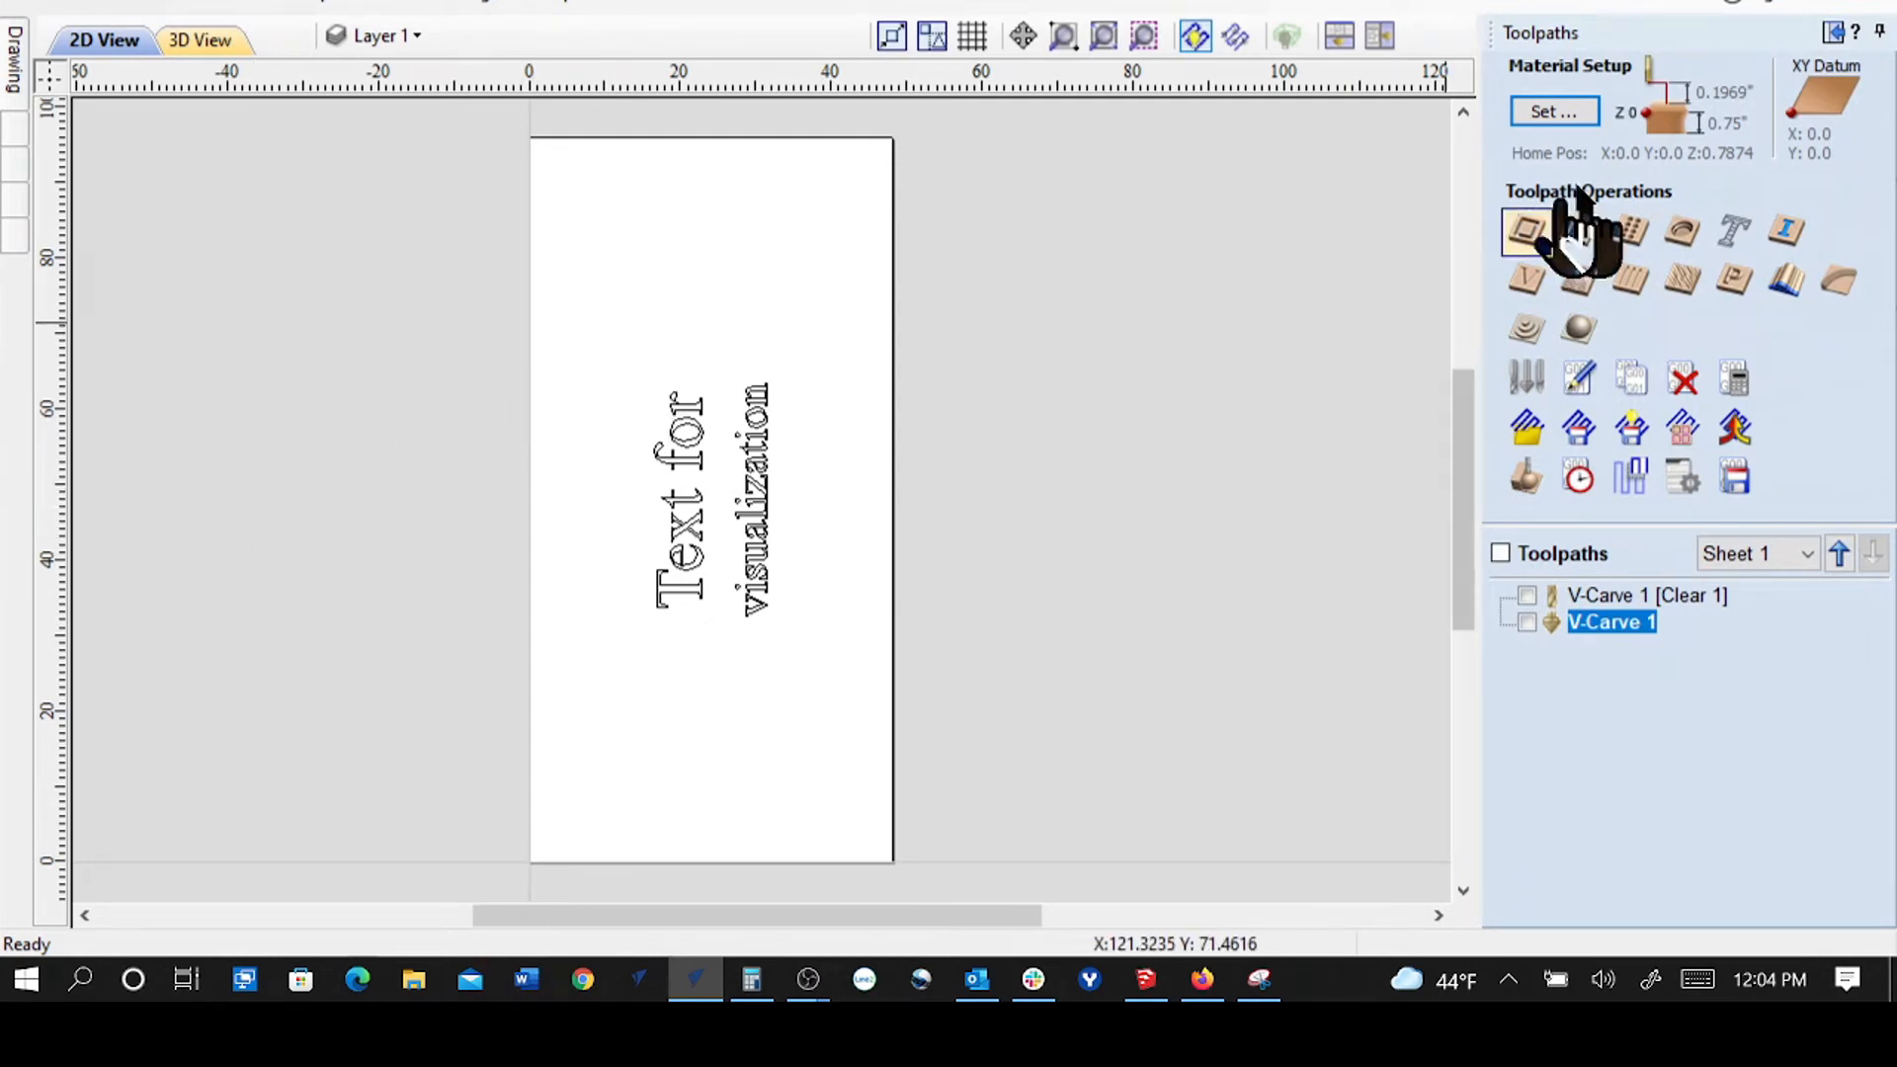
pyautogui.click(1834, 35)
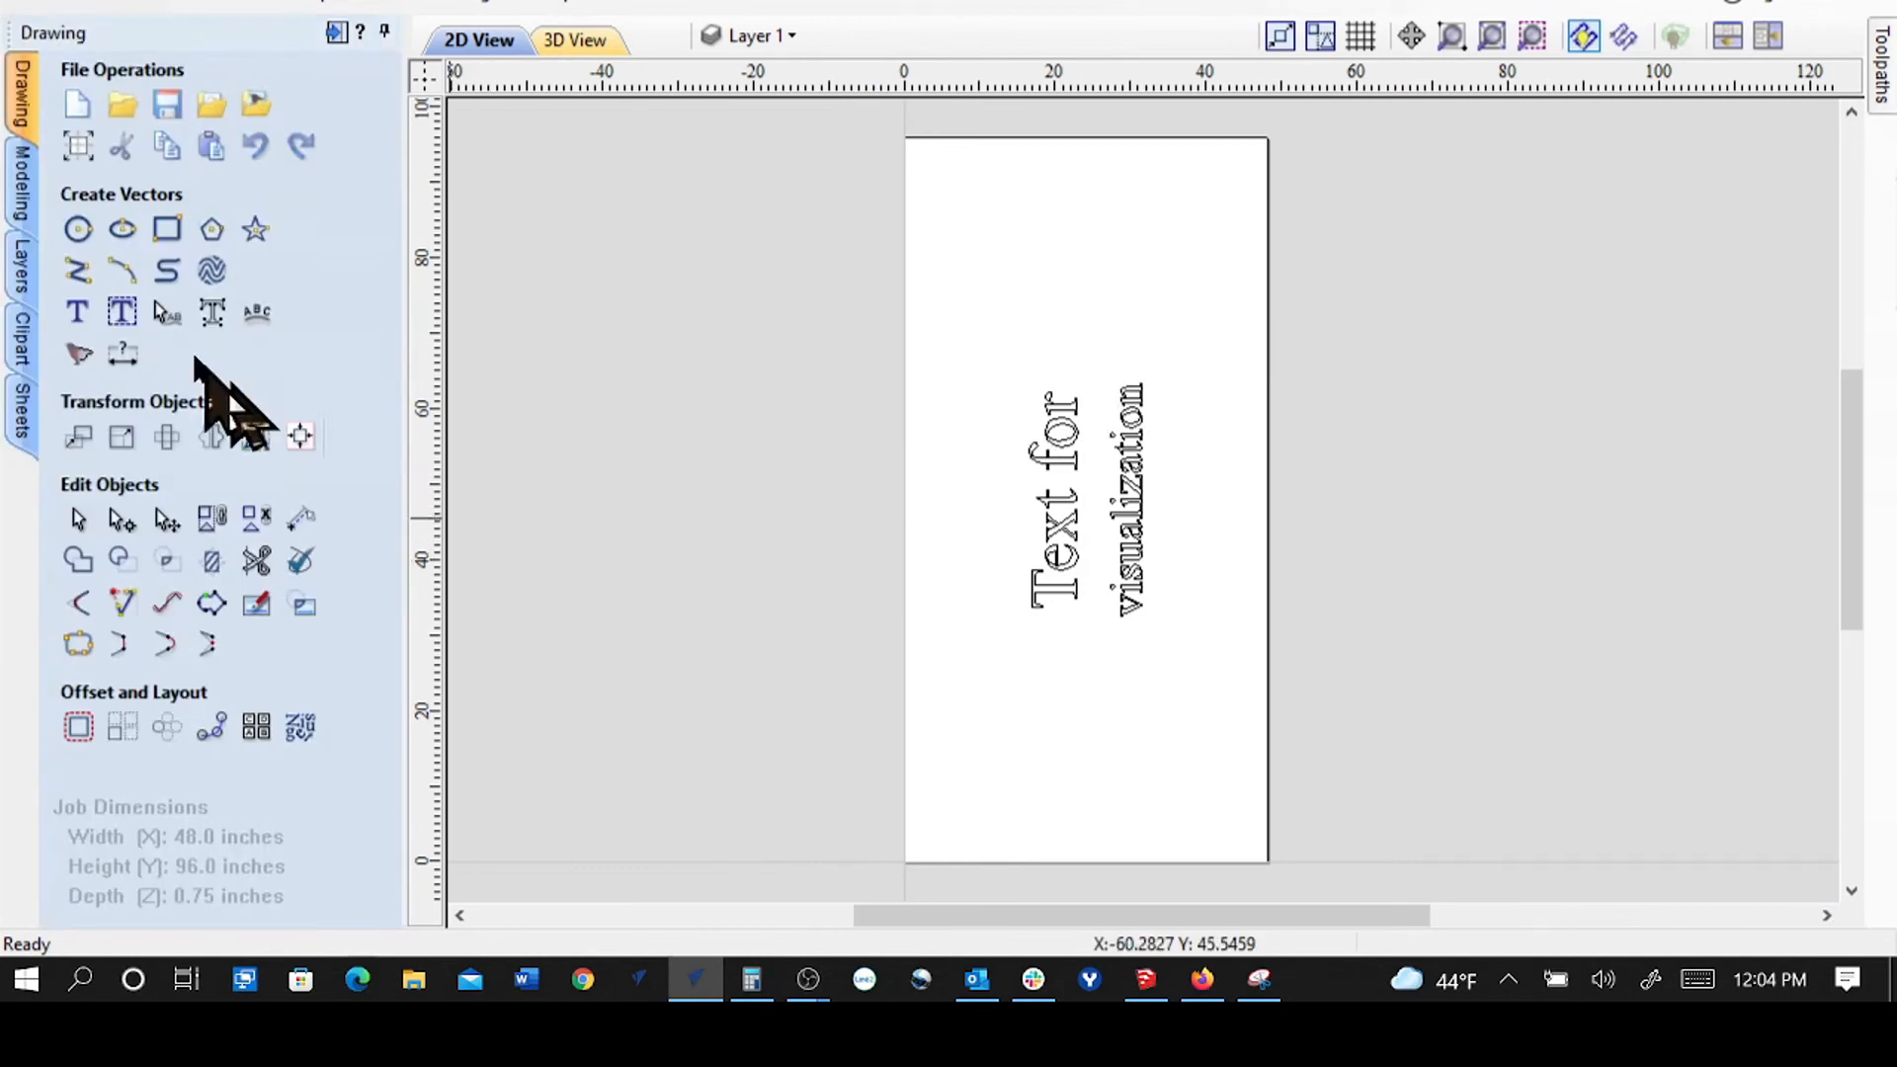
# - Draw a circle 16 inches in diameter in the empty area to the left of the material
pyautogui.click(78, 229)
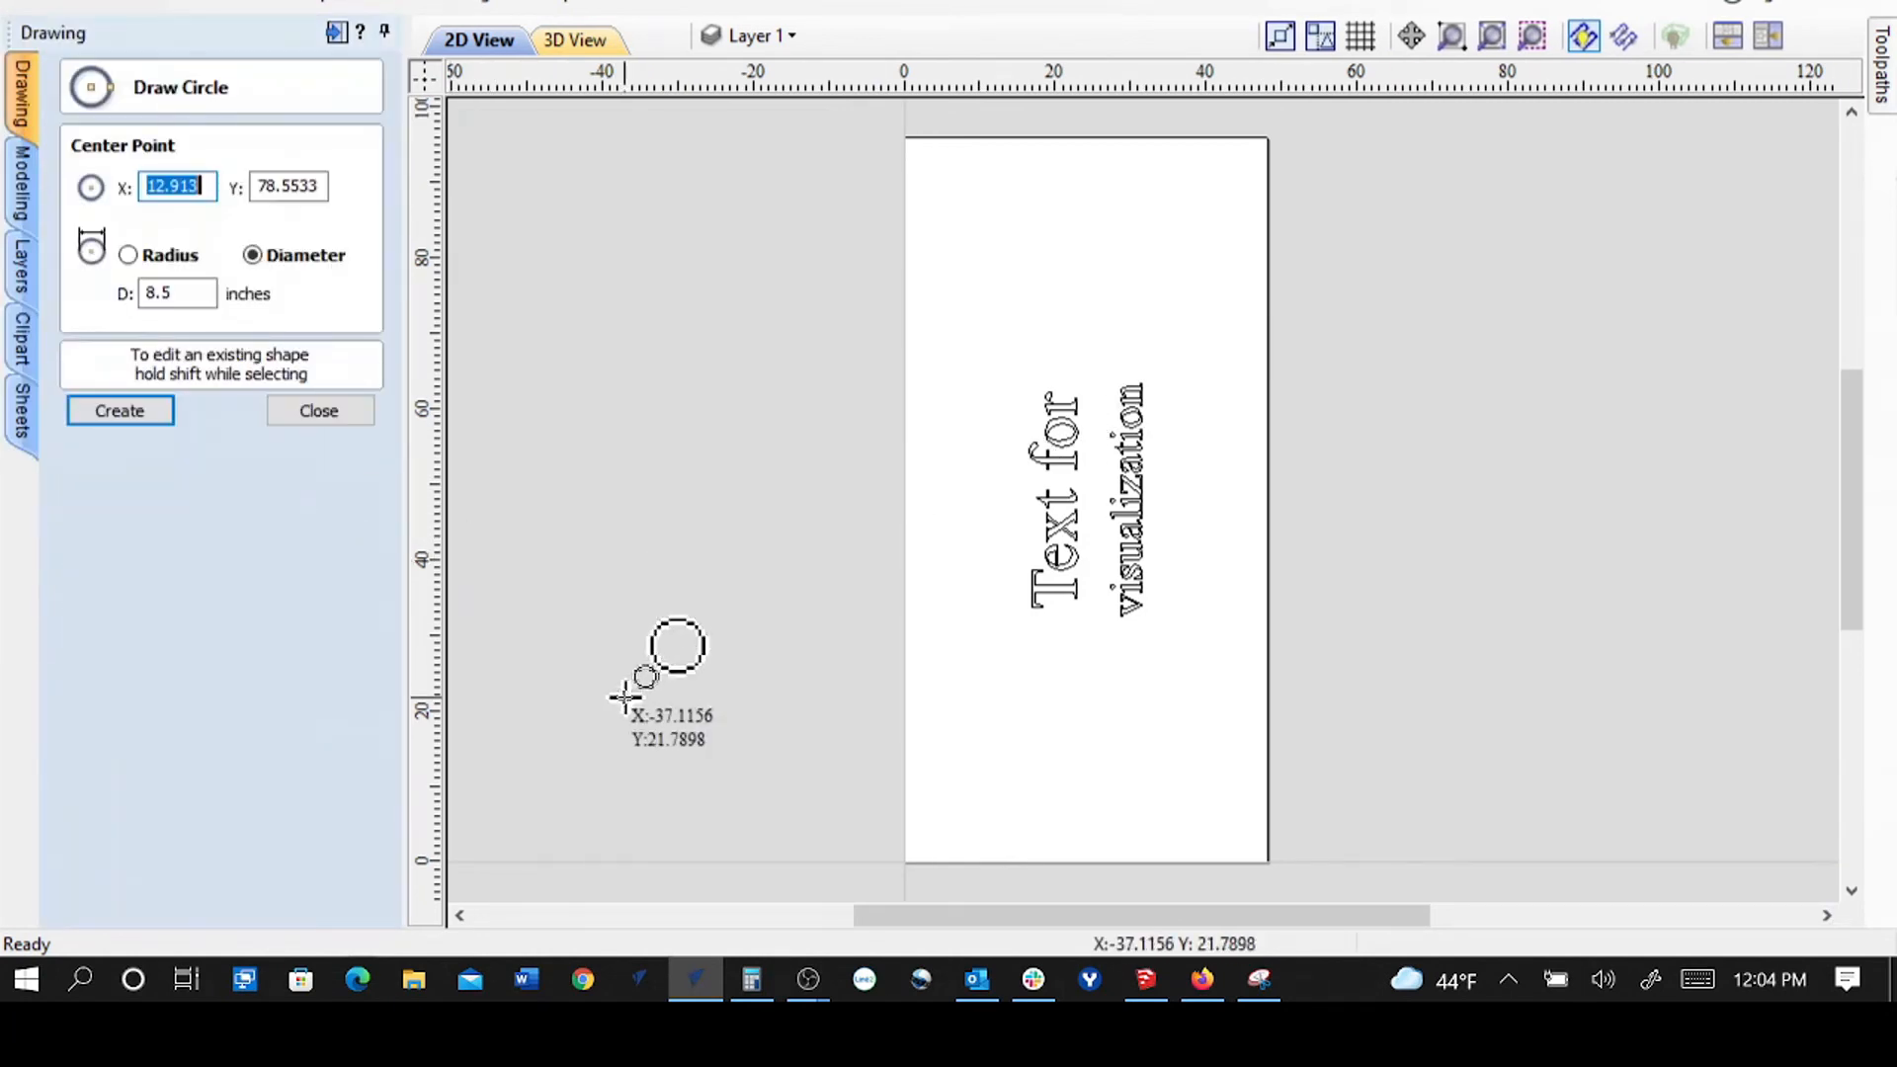
pyautogui.moveTo(607, 662)
pyautogui.mouseDown()
pyautogui.moveTo(678, 747)
pyautogui.moveTo(652, 694)
pyautogui.mouseUp()
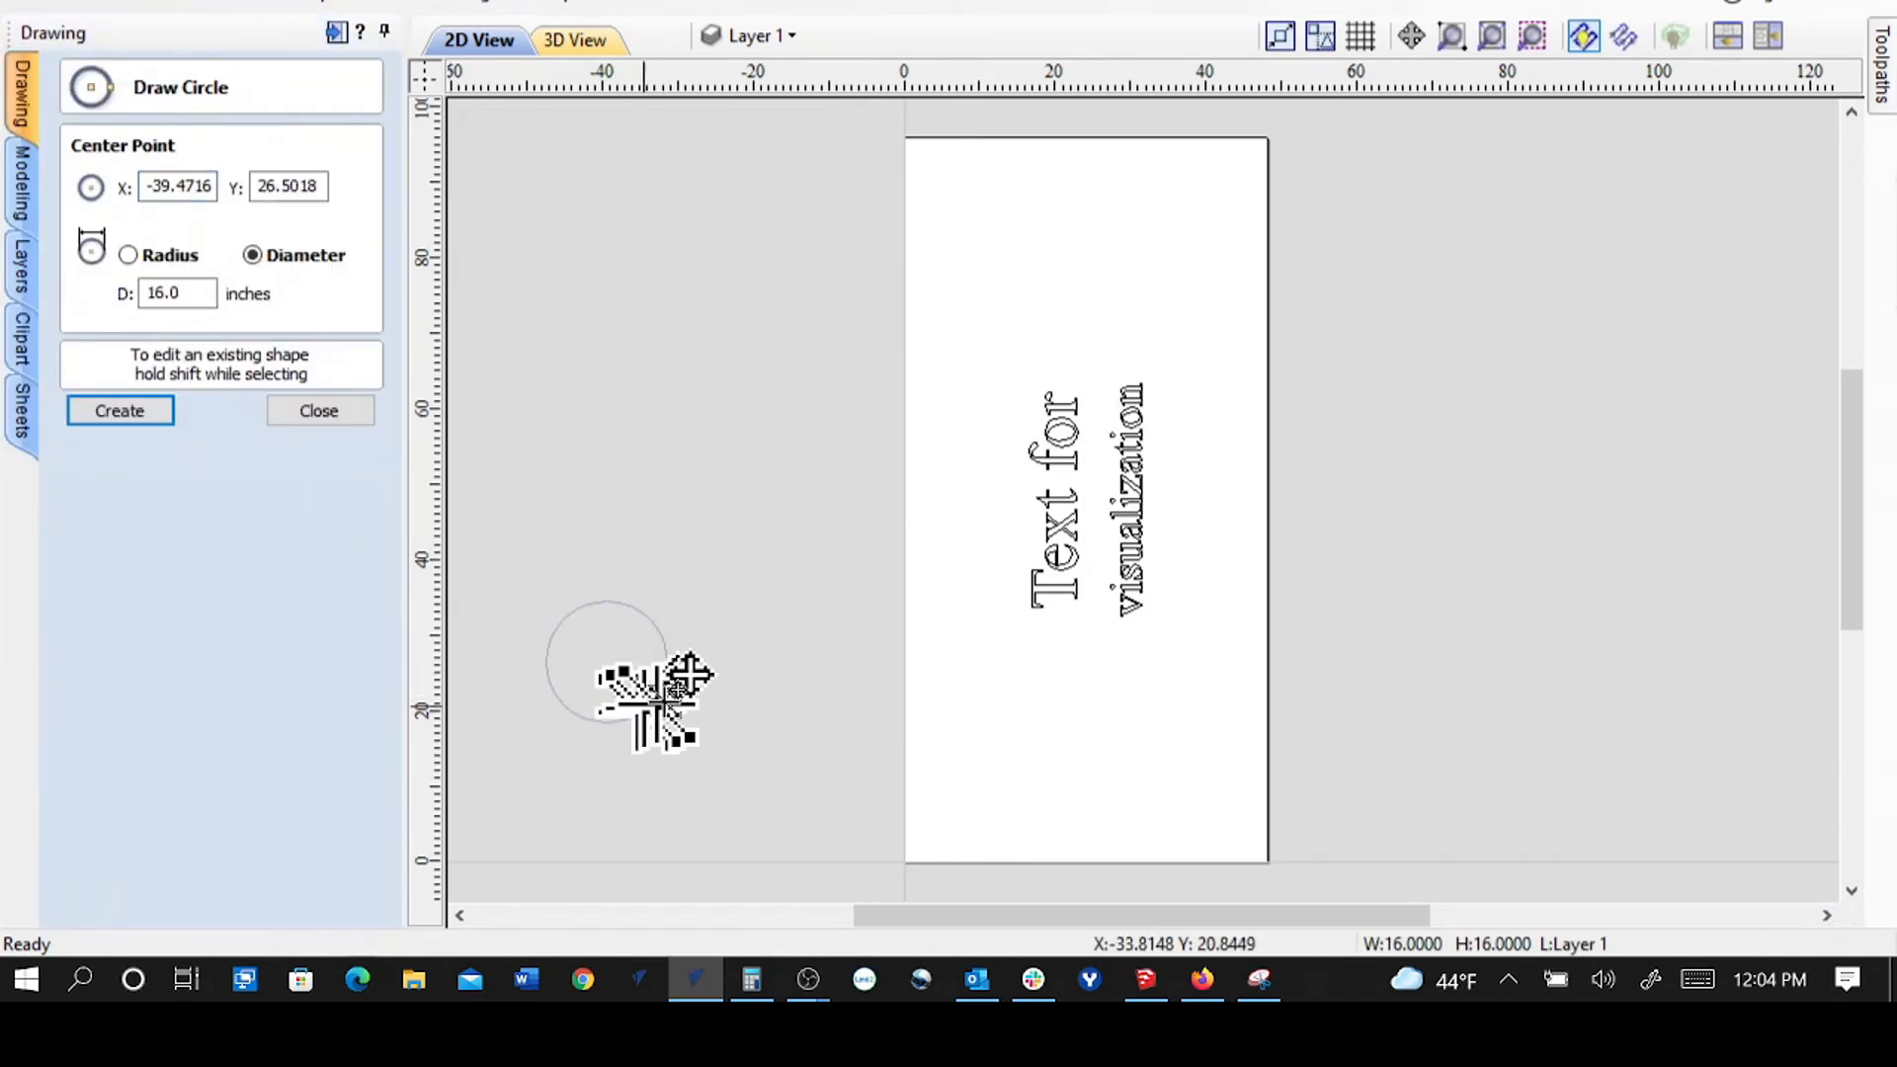
pyautogui.click(345, 416)
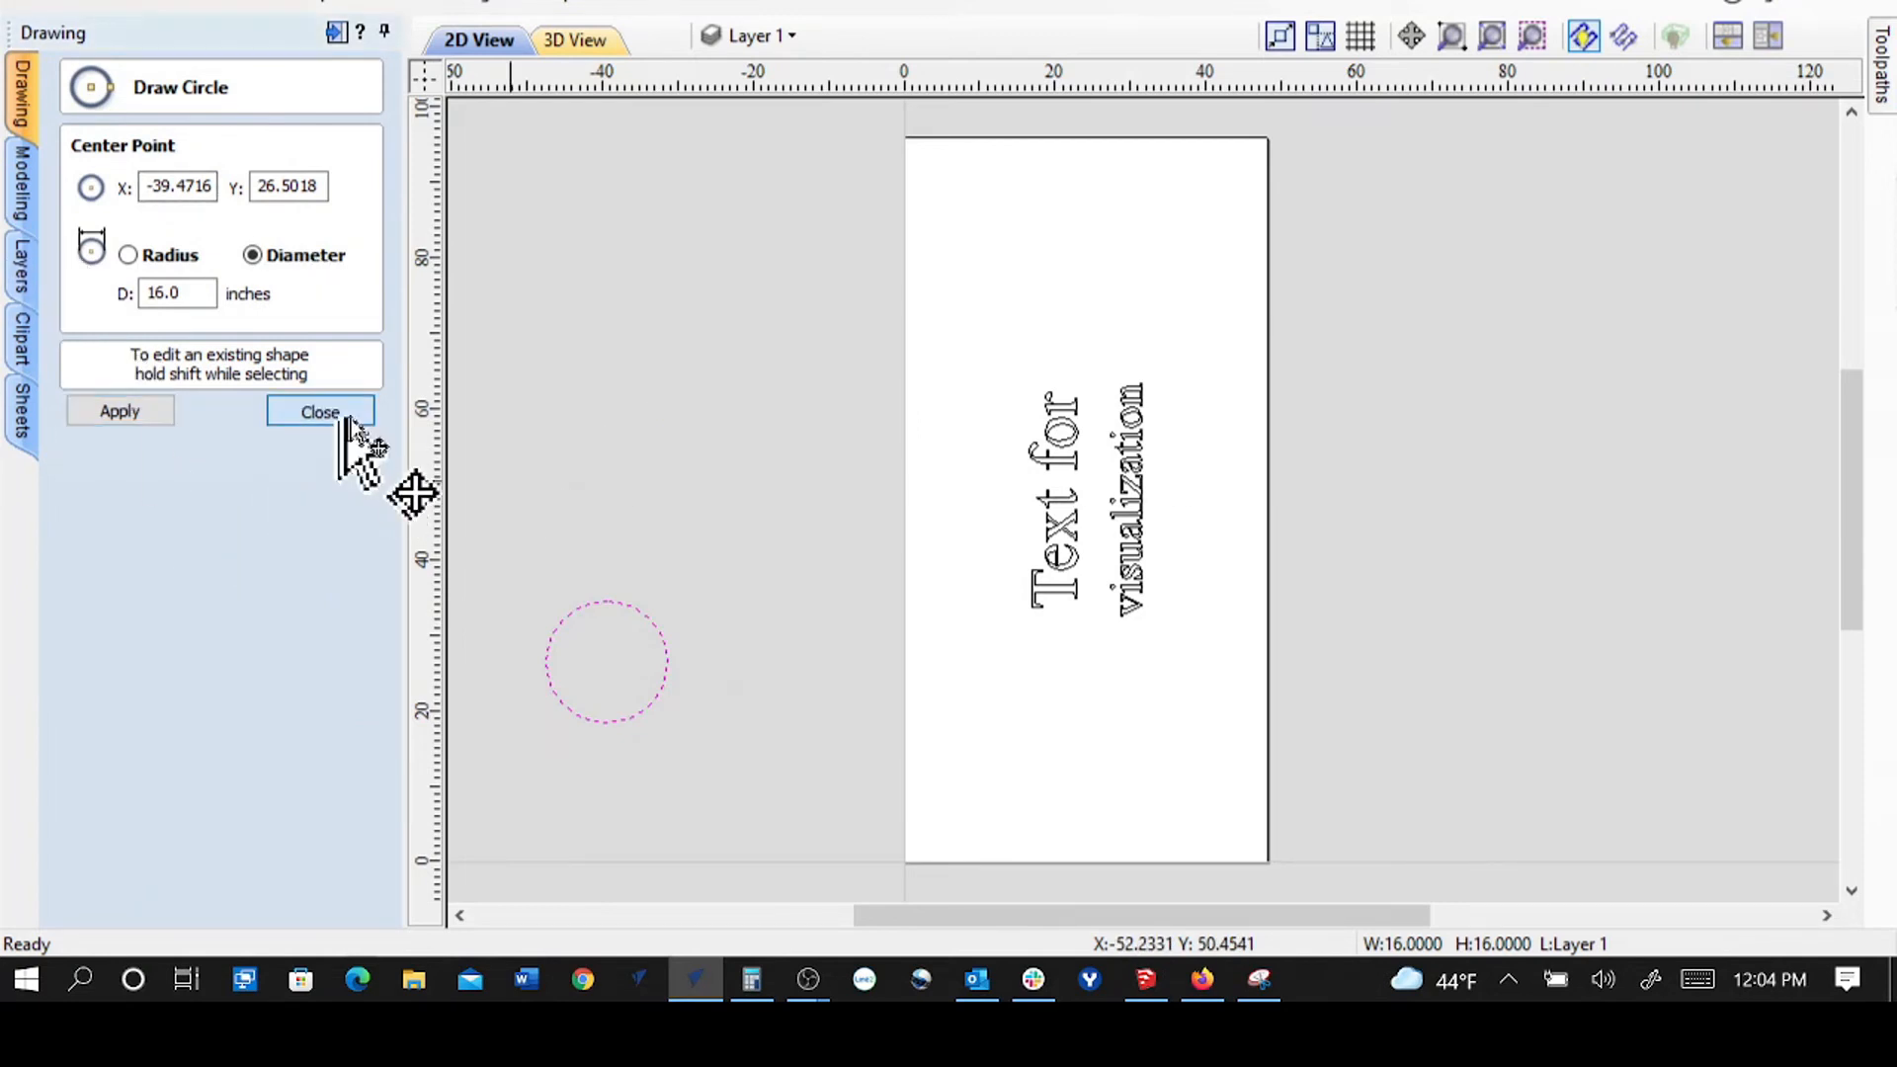
# - Draw a square-cornered rectangle about 74 by 12.6 inches across the material's lower edge, extending past both sides
pyautogui.click(160, 233)
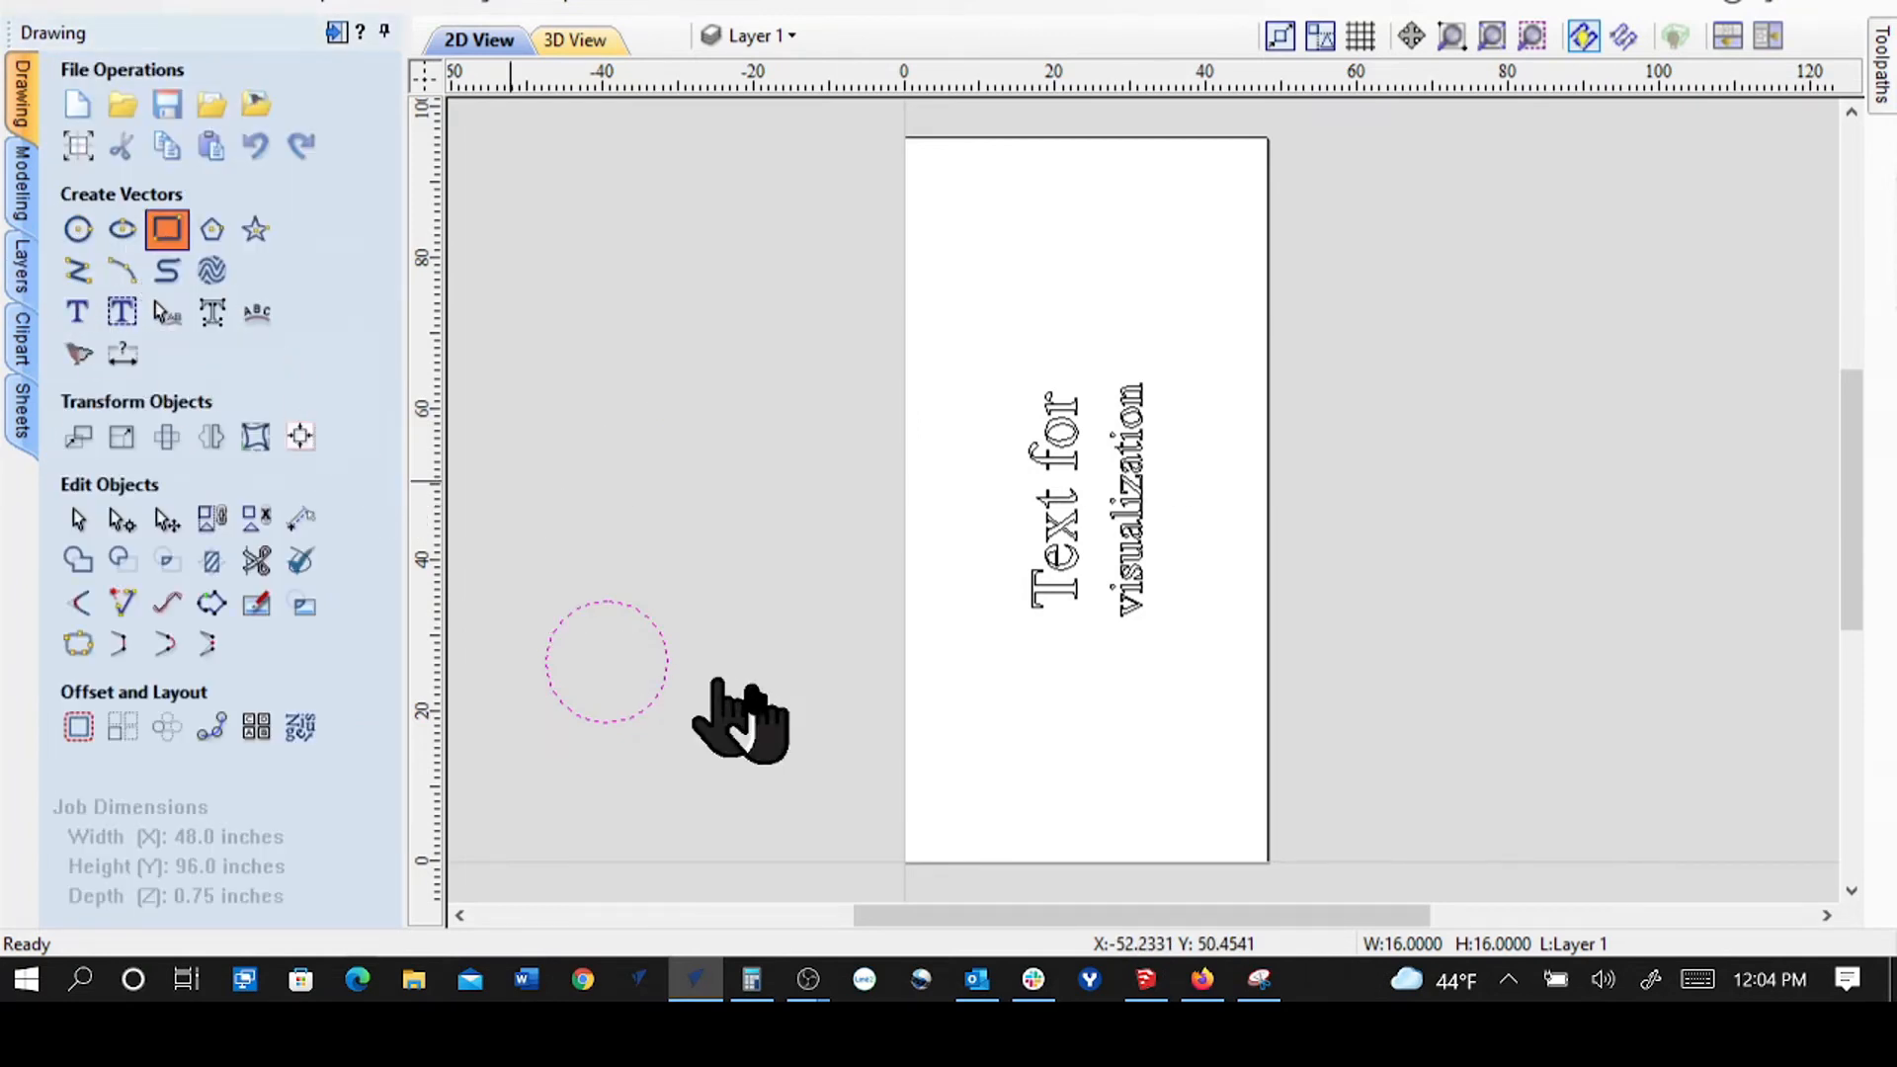
pyautogui.moveTo(823, 767); pyautogui.dragTo(1382, 860)
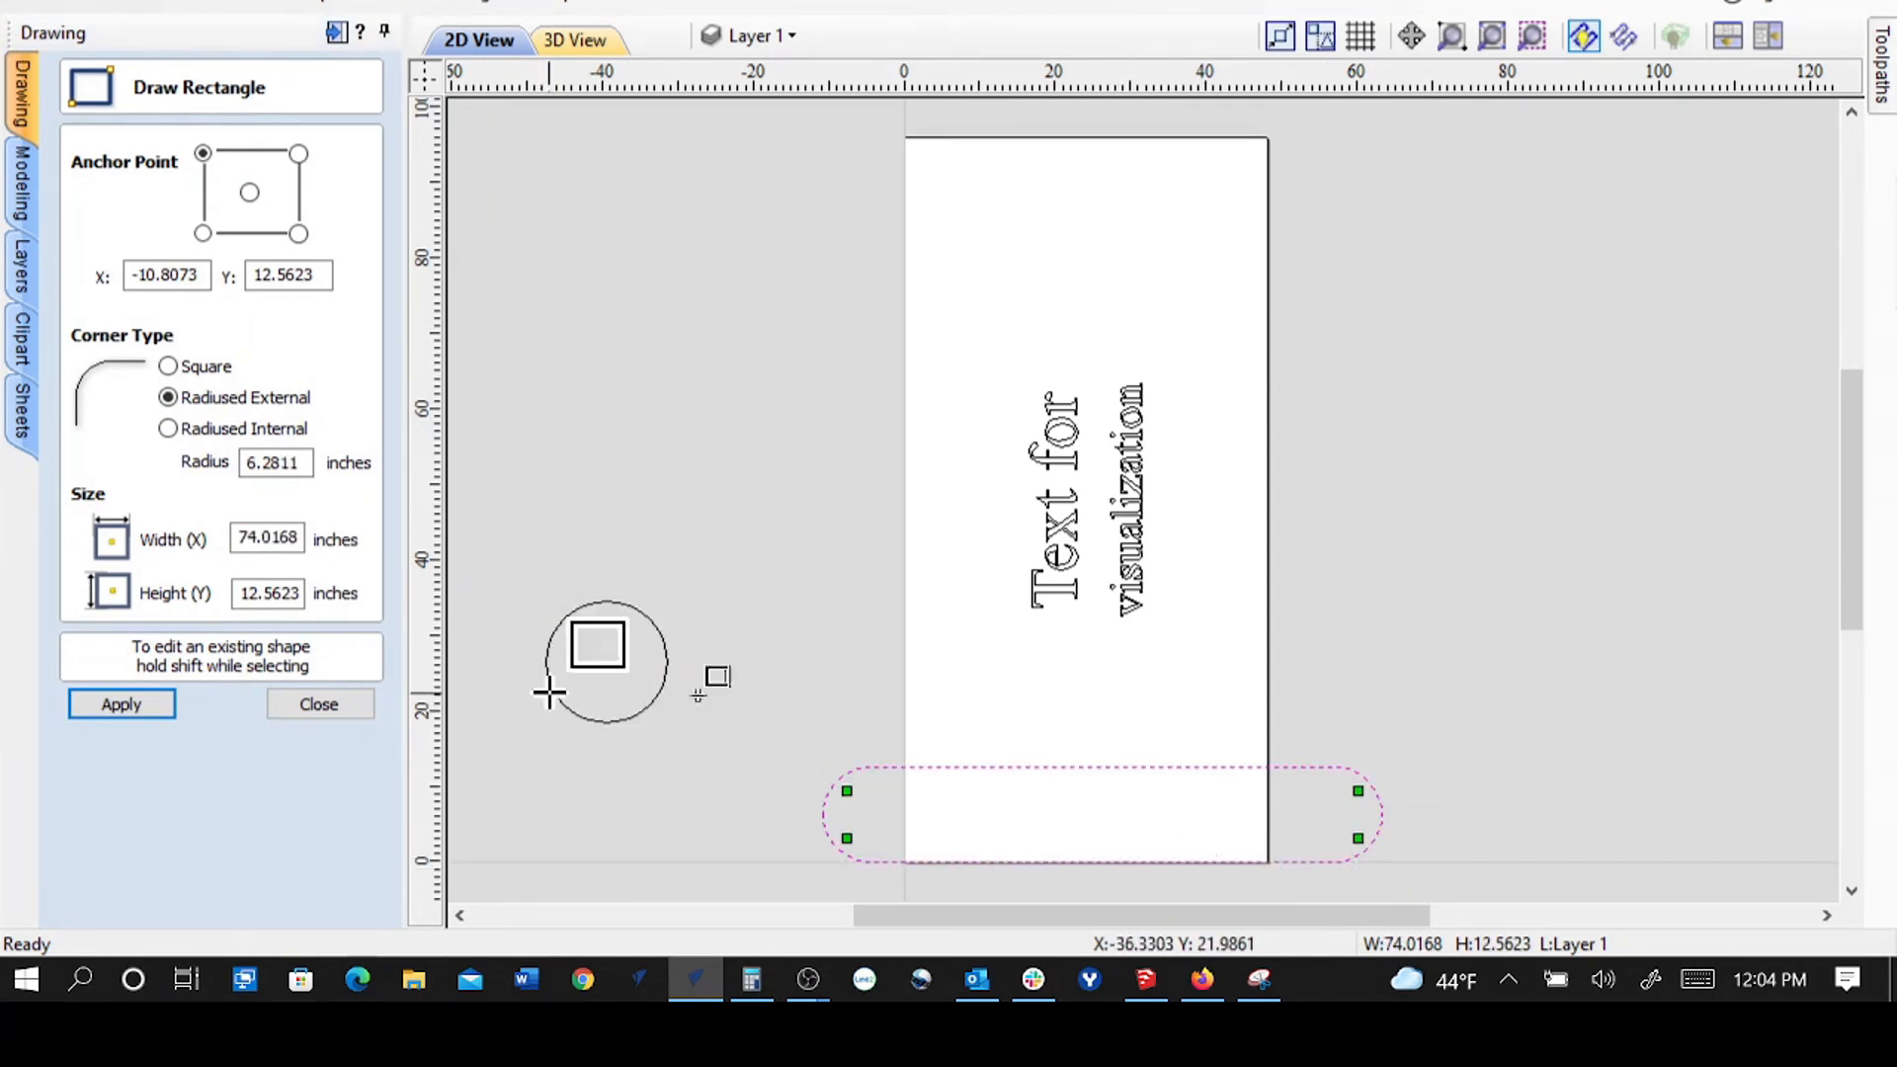
pyautogui.click(168, 367)
pyautogui.click(122, 703)
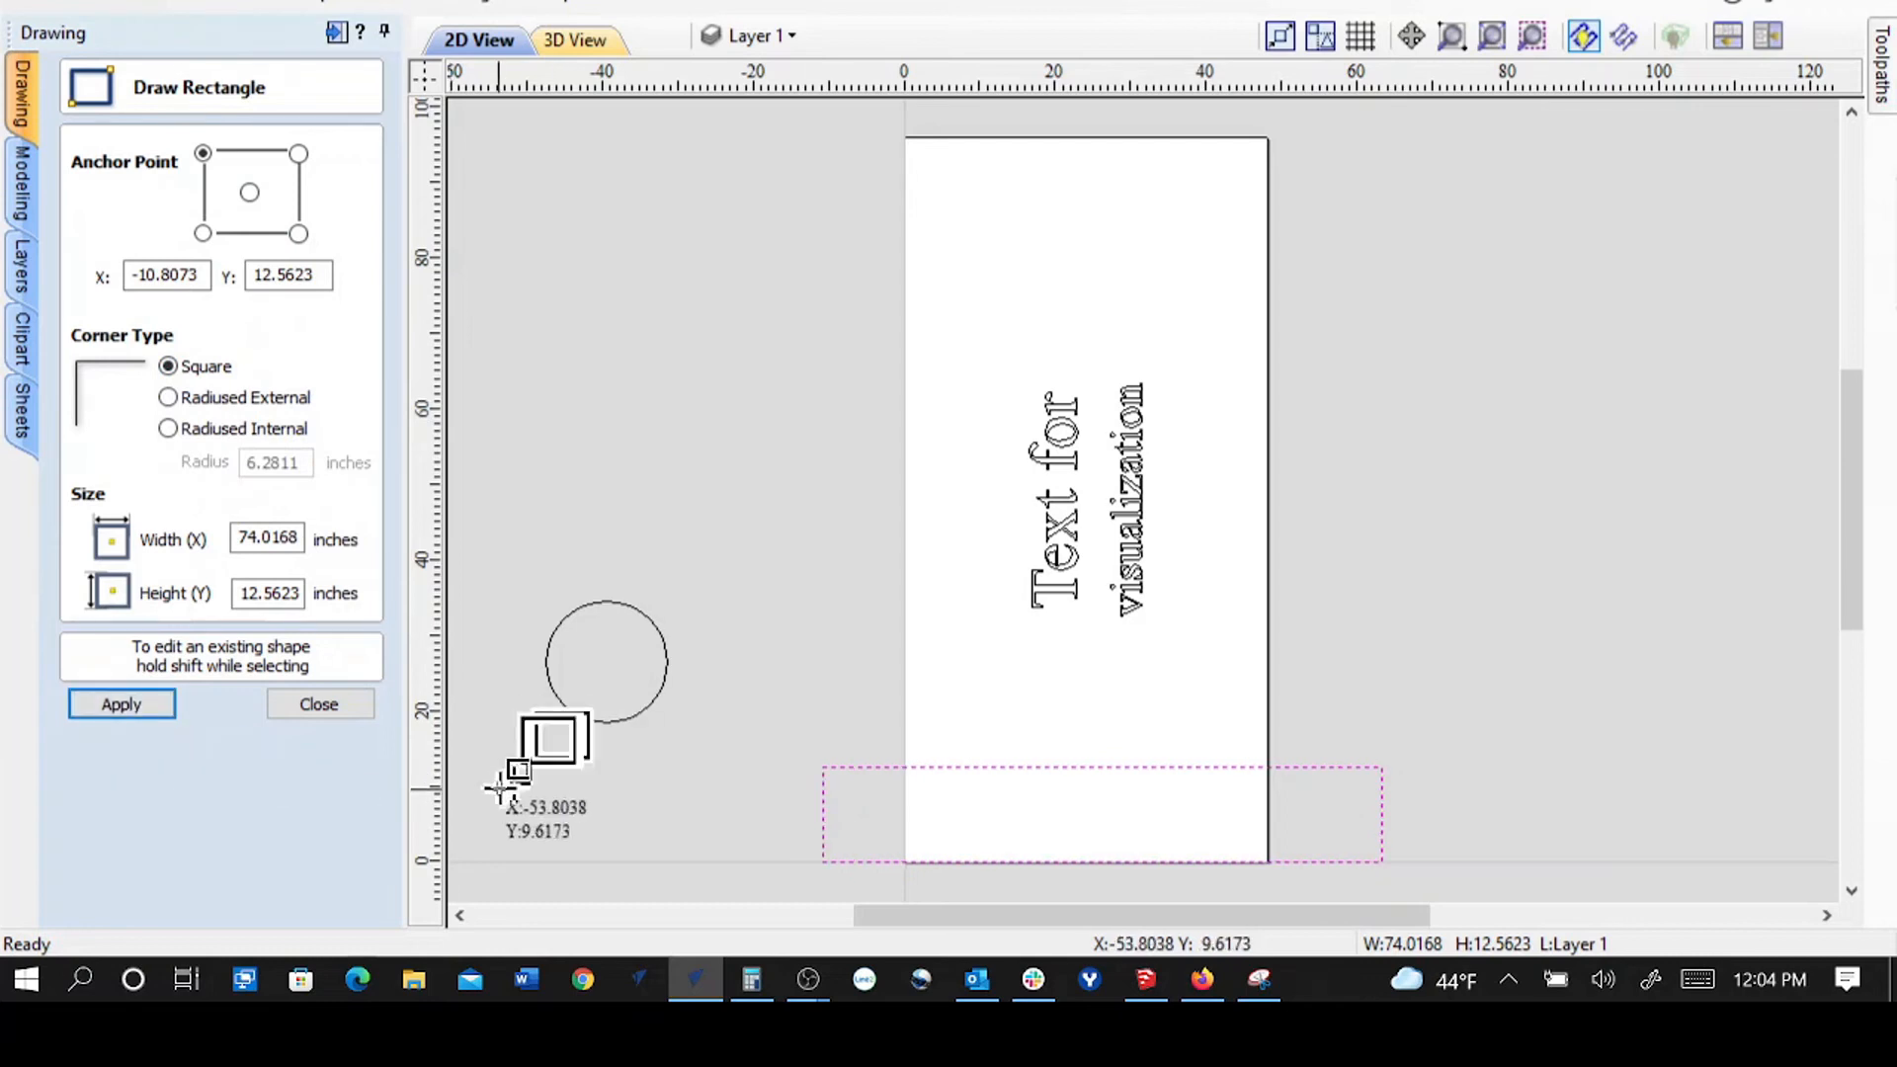
pyautogui.click(319, 705)
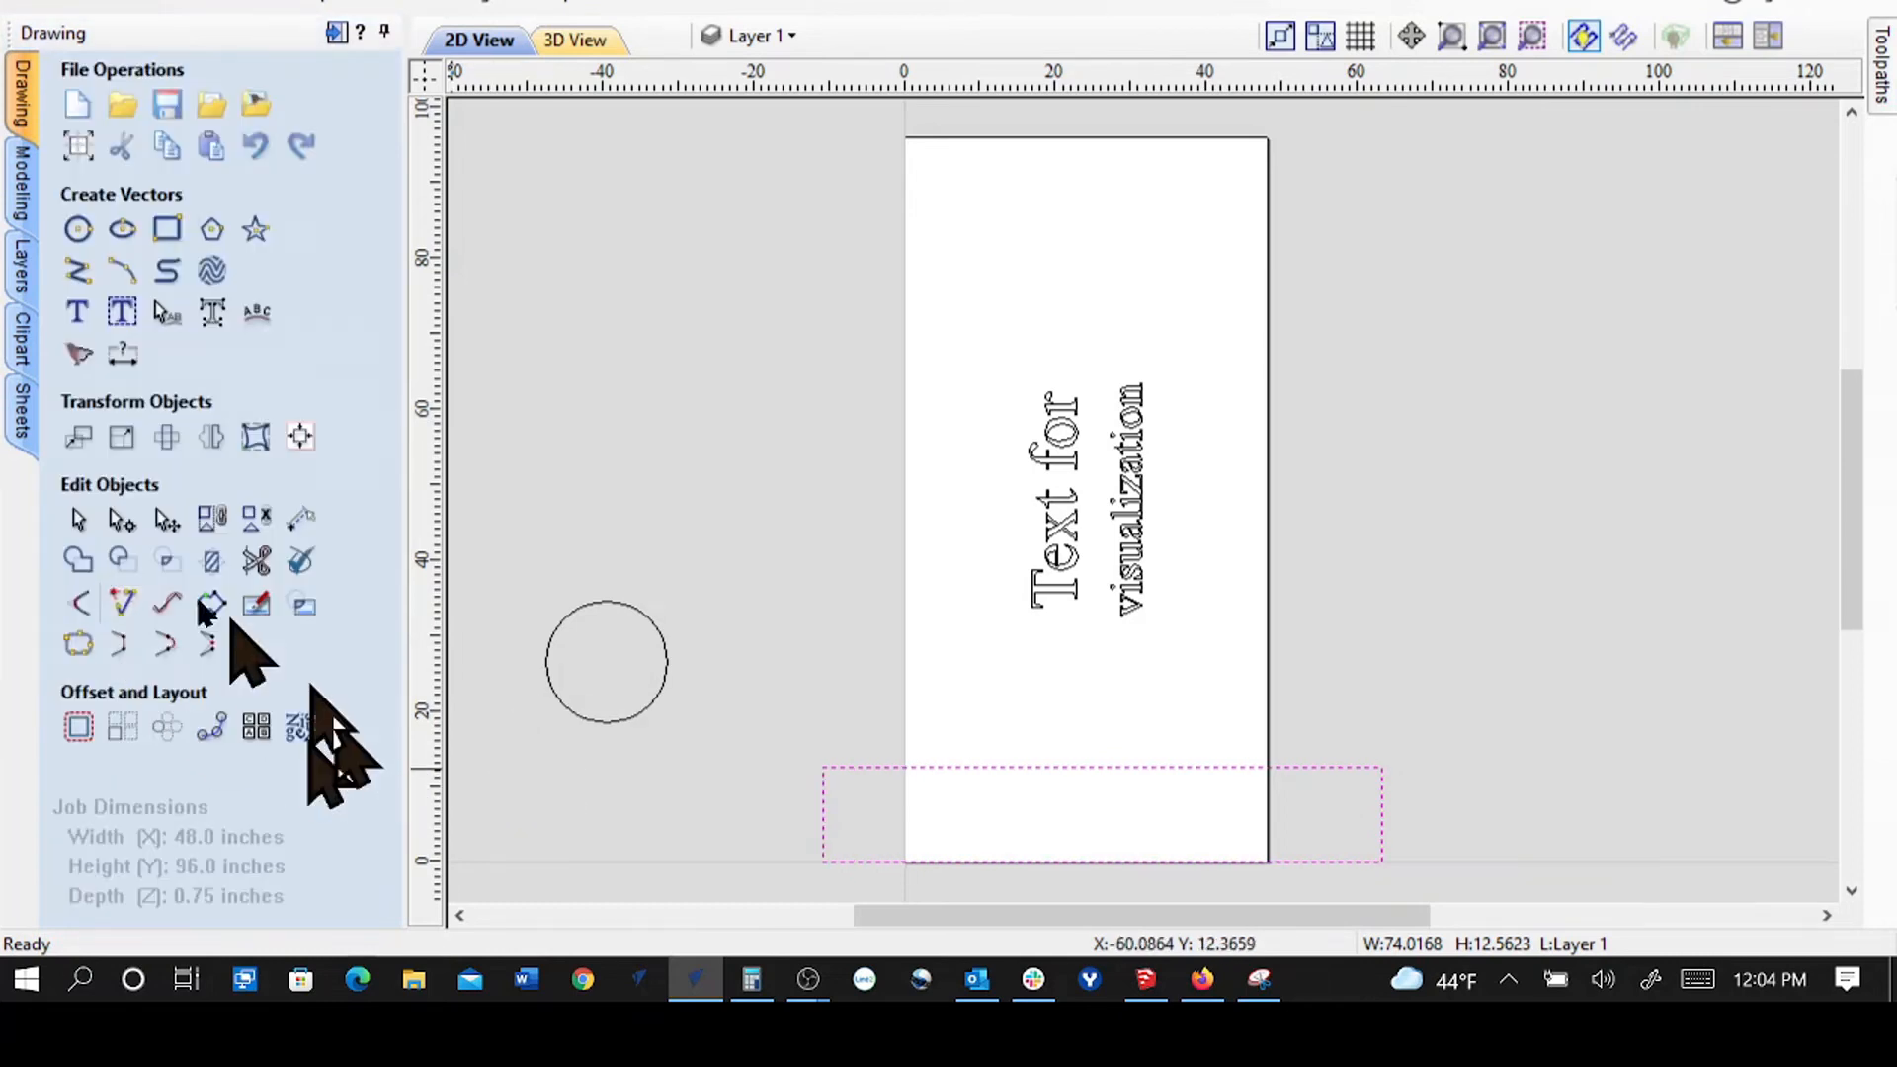
# - Offset the rectangle inwards by 3 inches with sharp corners, keeping the original
pyautogui.click(79, 726)
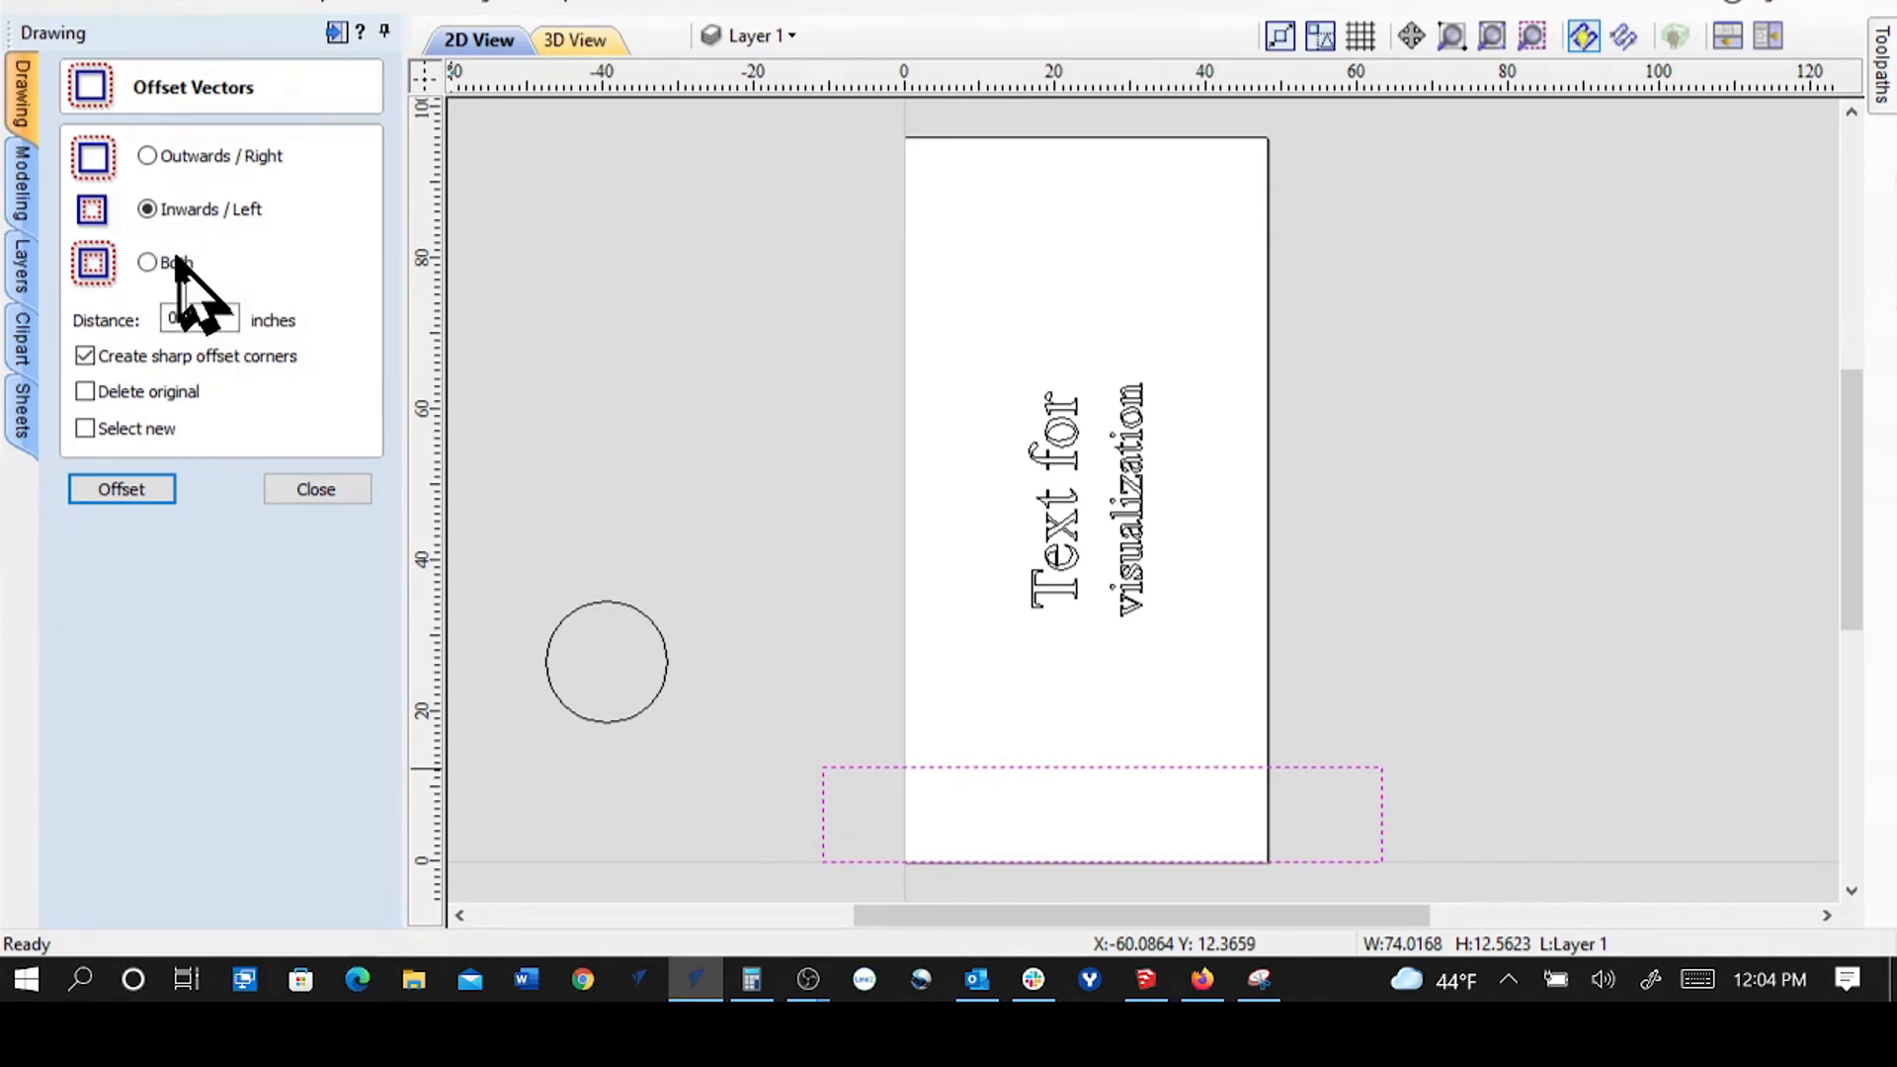
pyautogui.press('Return')
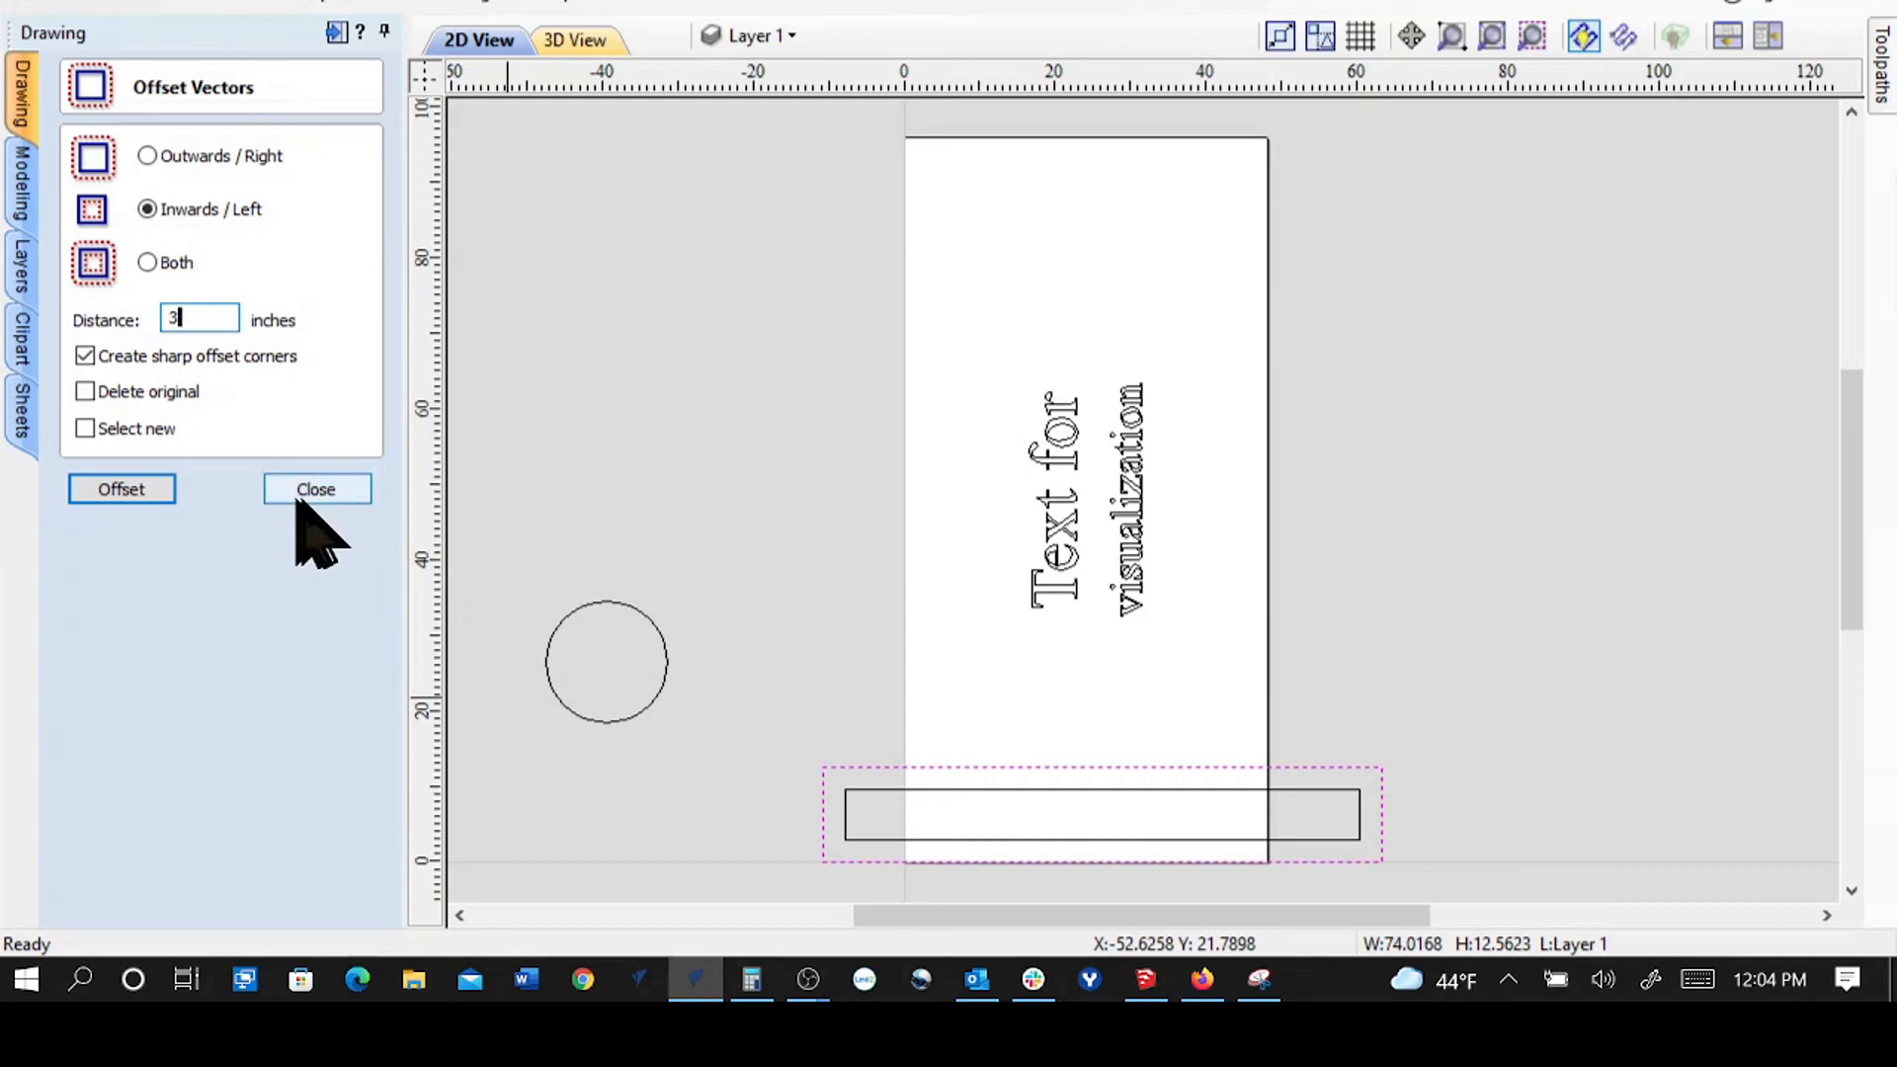
pyautogui.click(317, 489)
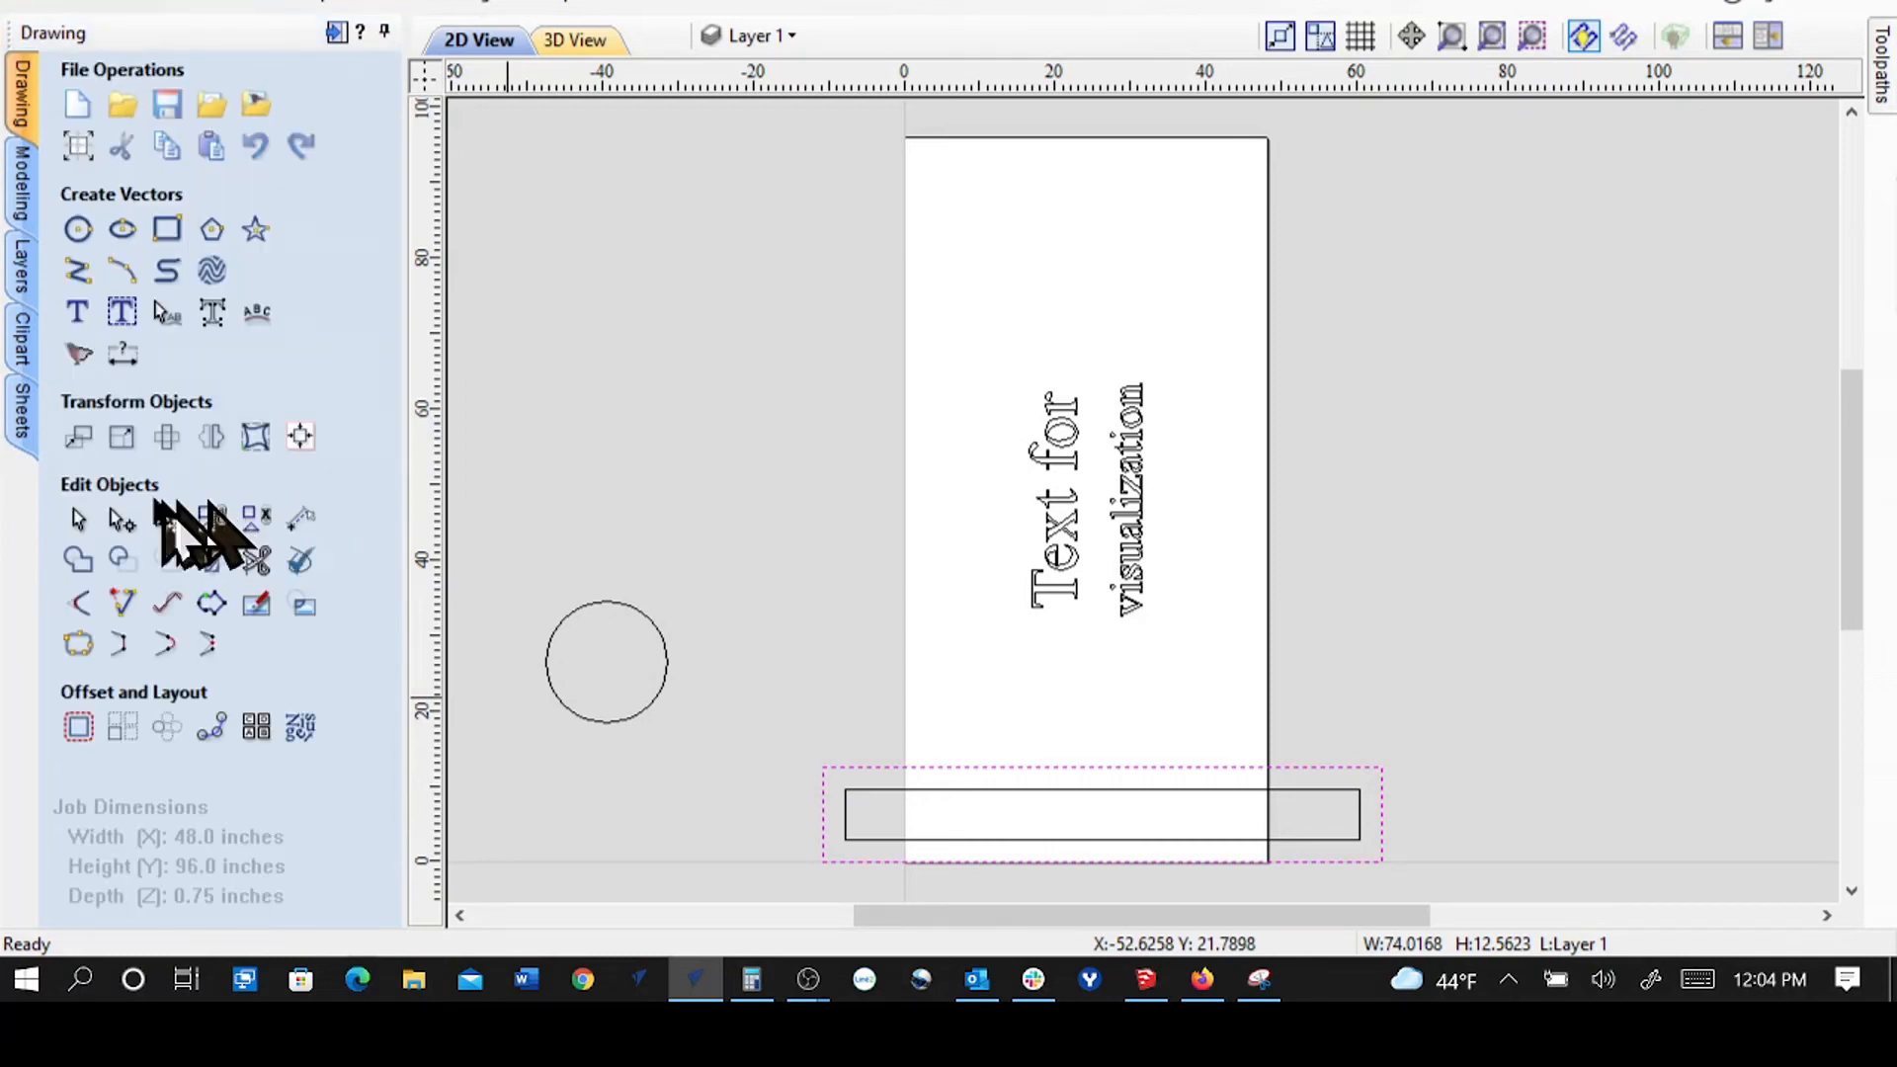
# - Draw a circle about 9.4 inches in diameter centered on the material's left edge, midway up the rectangles
pyautogui.click(78, 230)
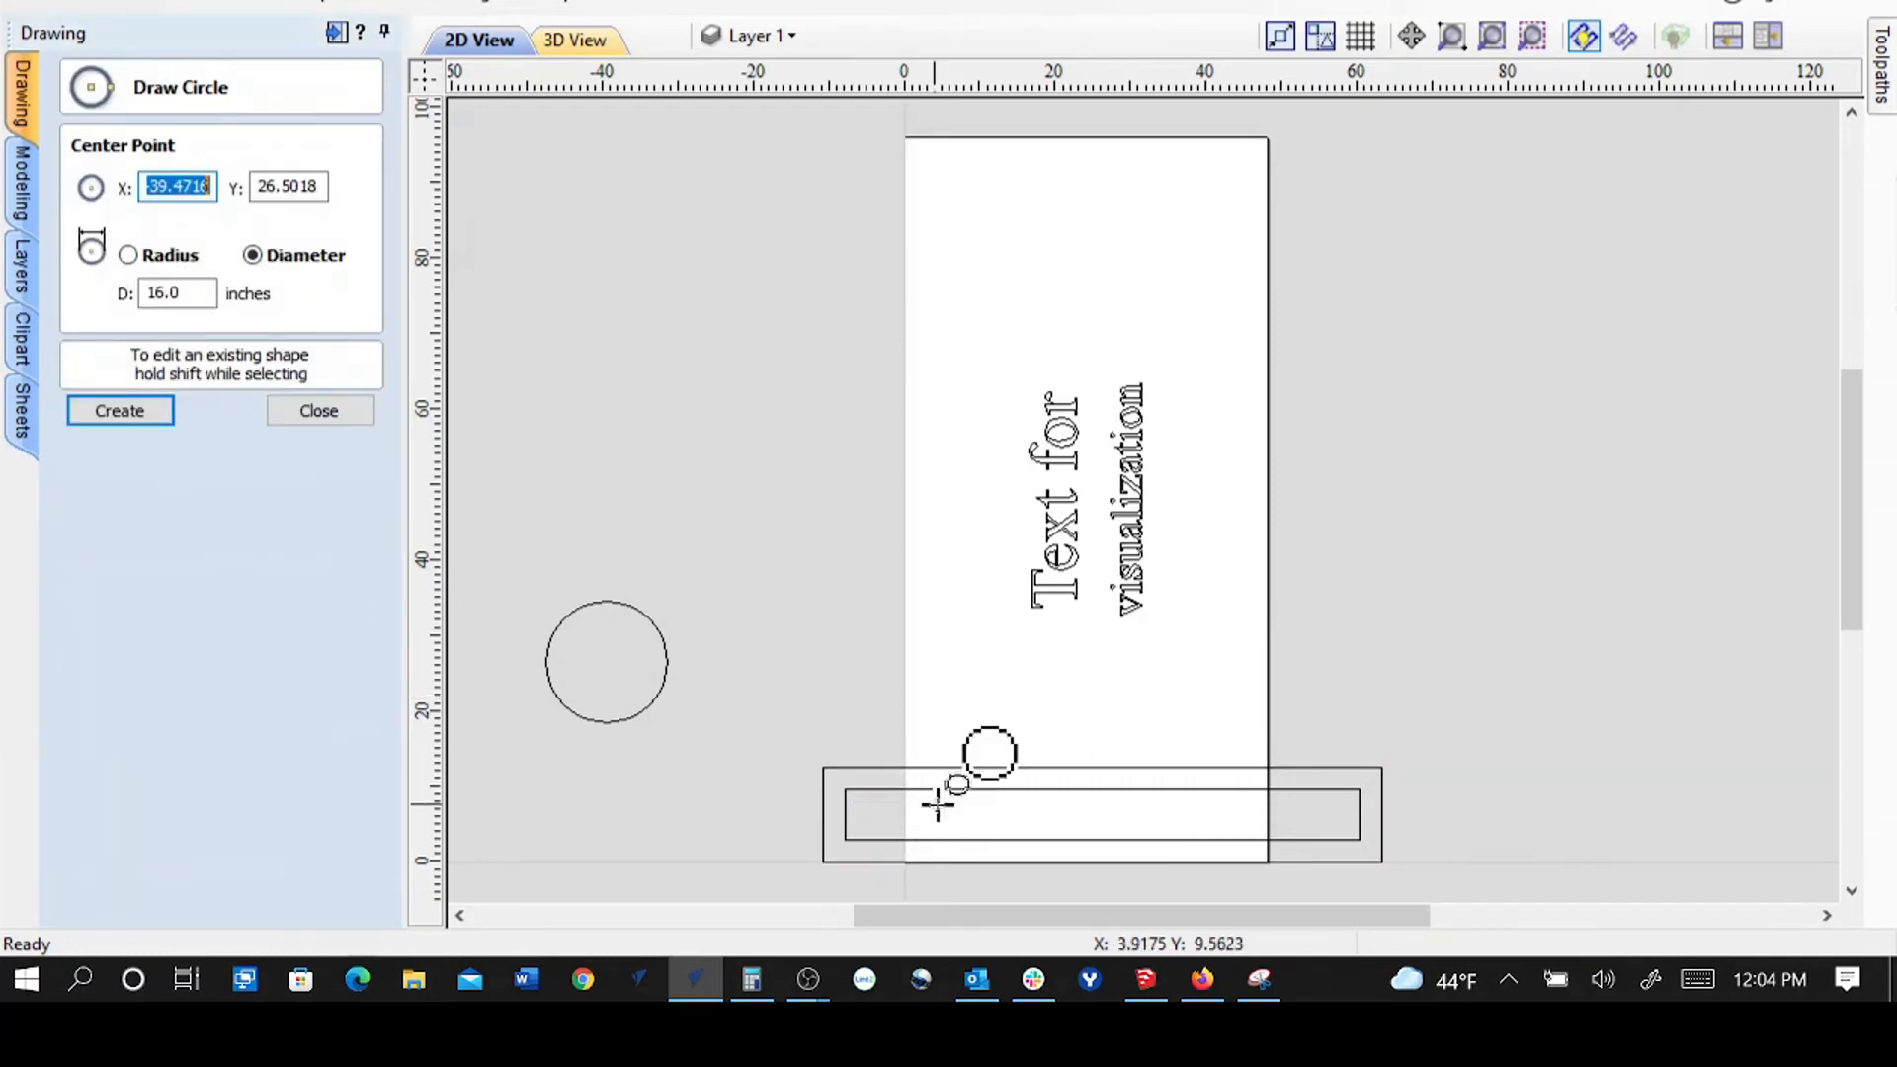
pyautogui.moveTo(909, 814)
pyautogui.mouseDown()
pyautogui.moveTo(919, 855)
pyautogui.moveTo(948, 870)
pyautogui.moveTo(929, 842)
pyautogui.mouseUp()
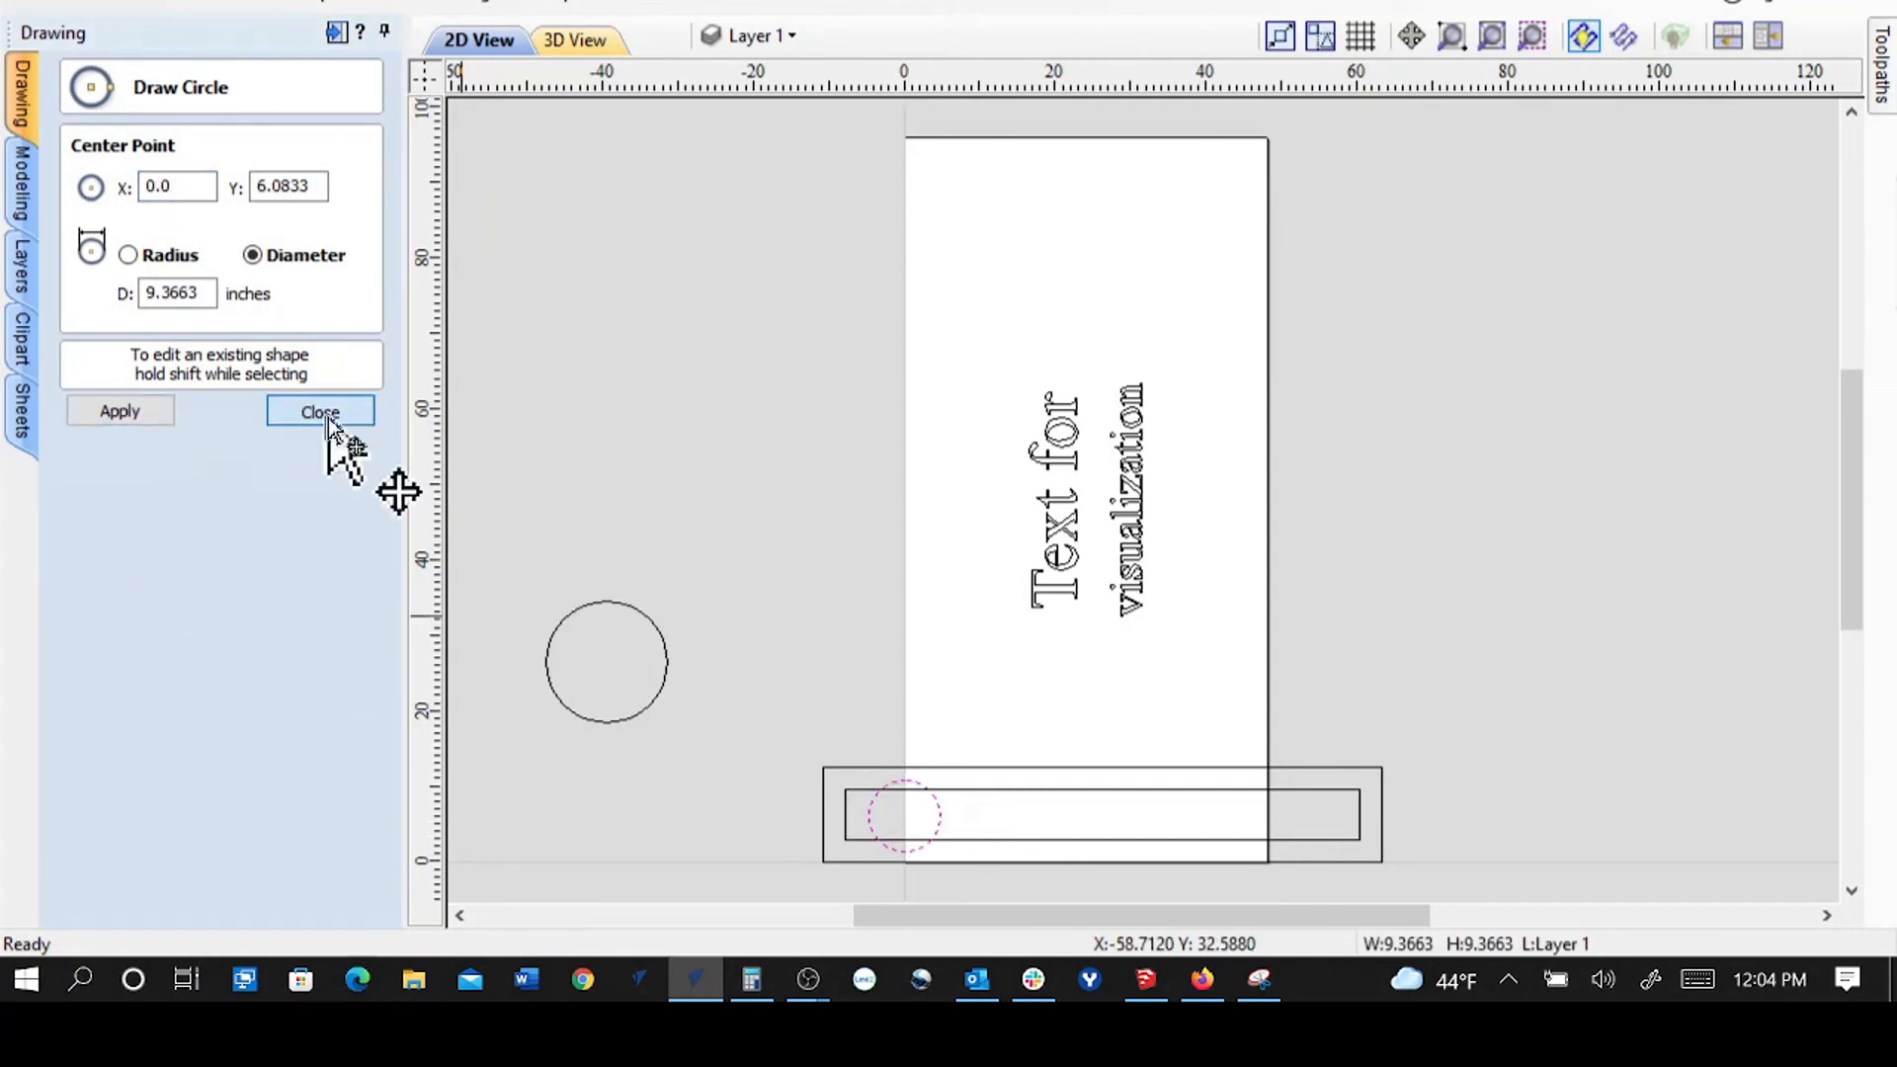
# - Move both rectangles and the small circle down together until the circle is centered on the material's lower-left corner, and deselect them
pyautogui.scroll(-3, 684, 351)
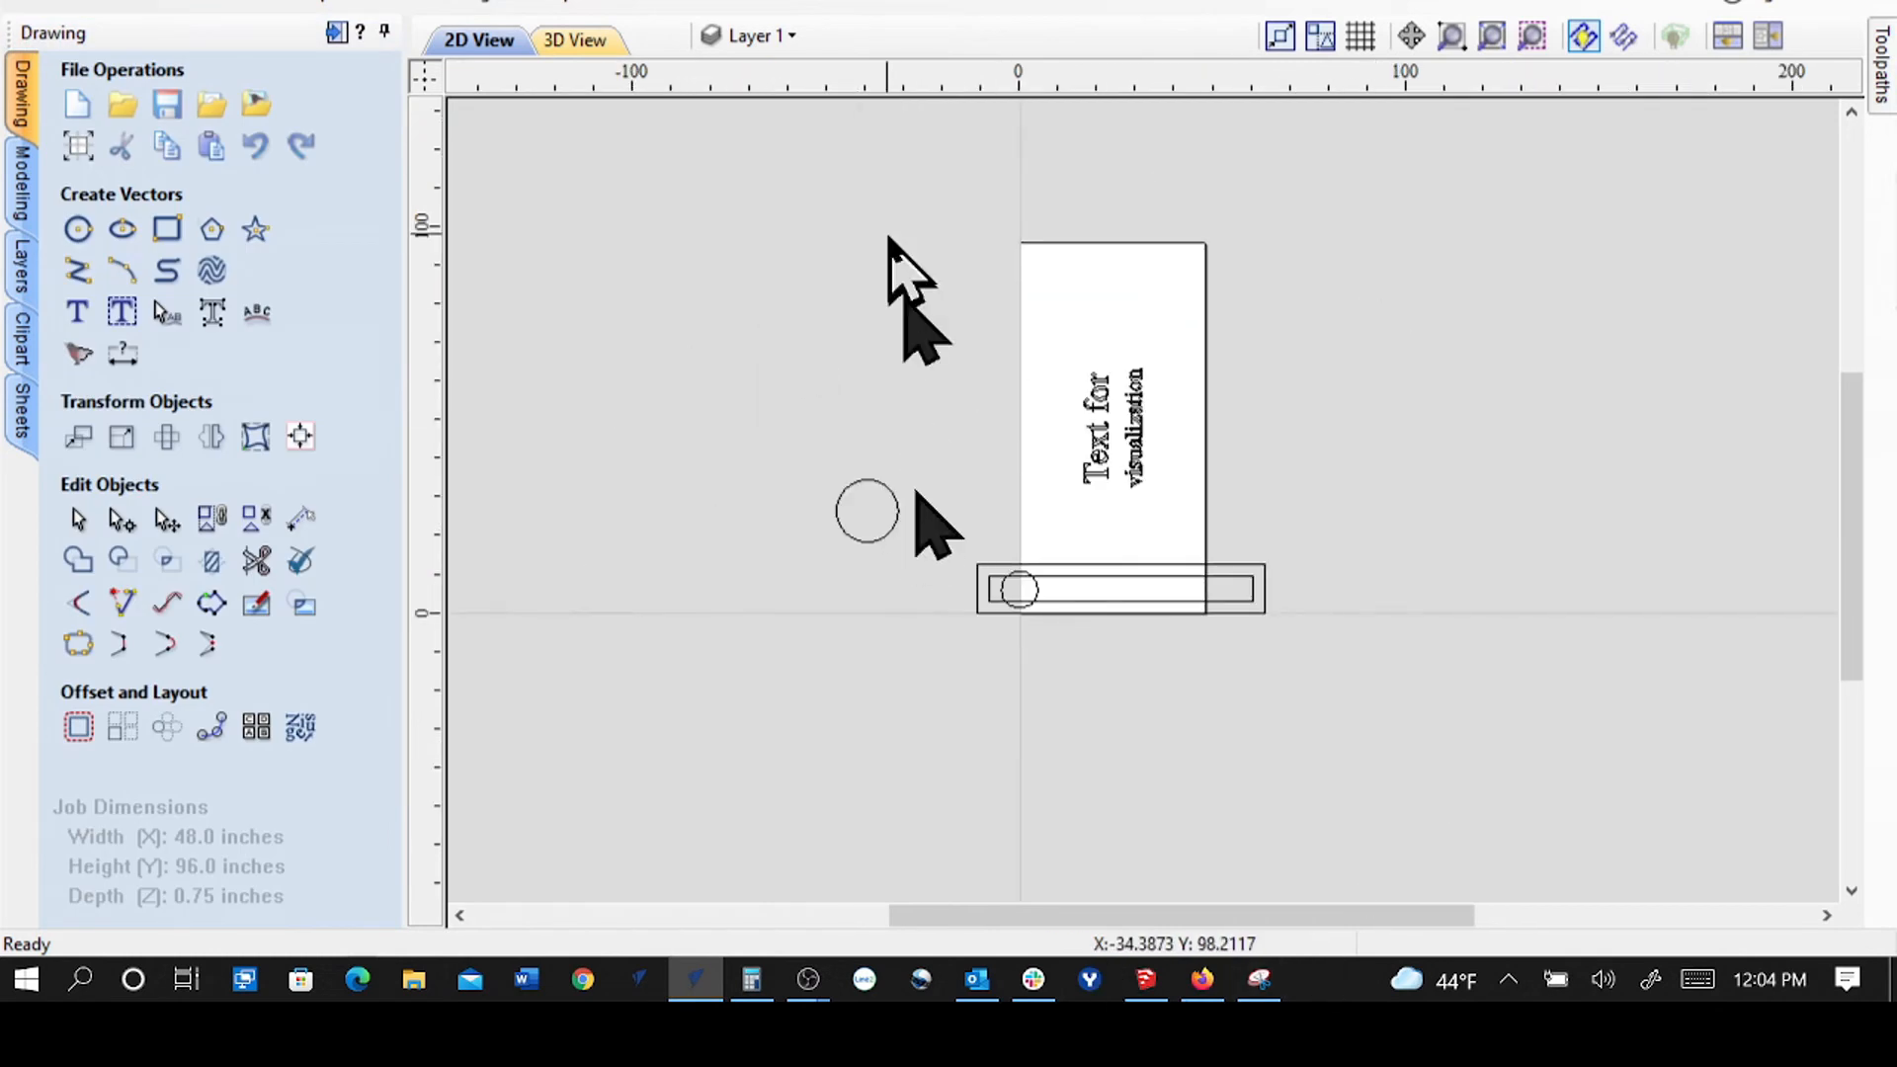
pyautogui.scroll(6, 1008, 593)
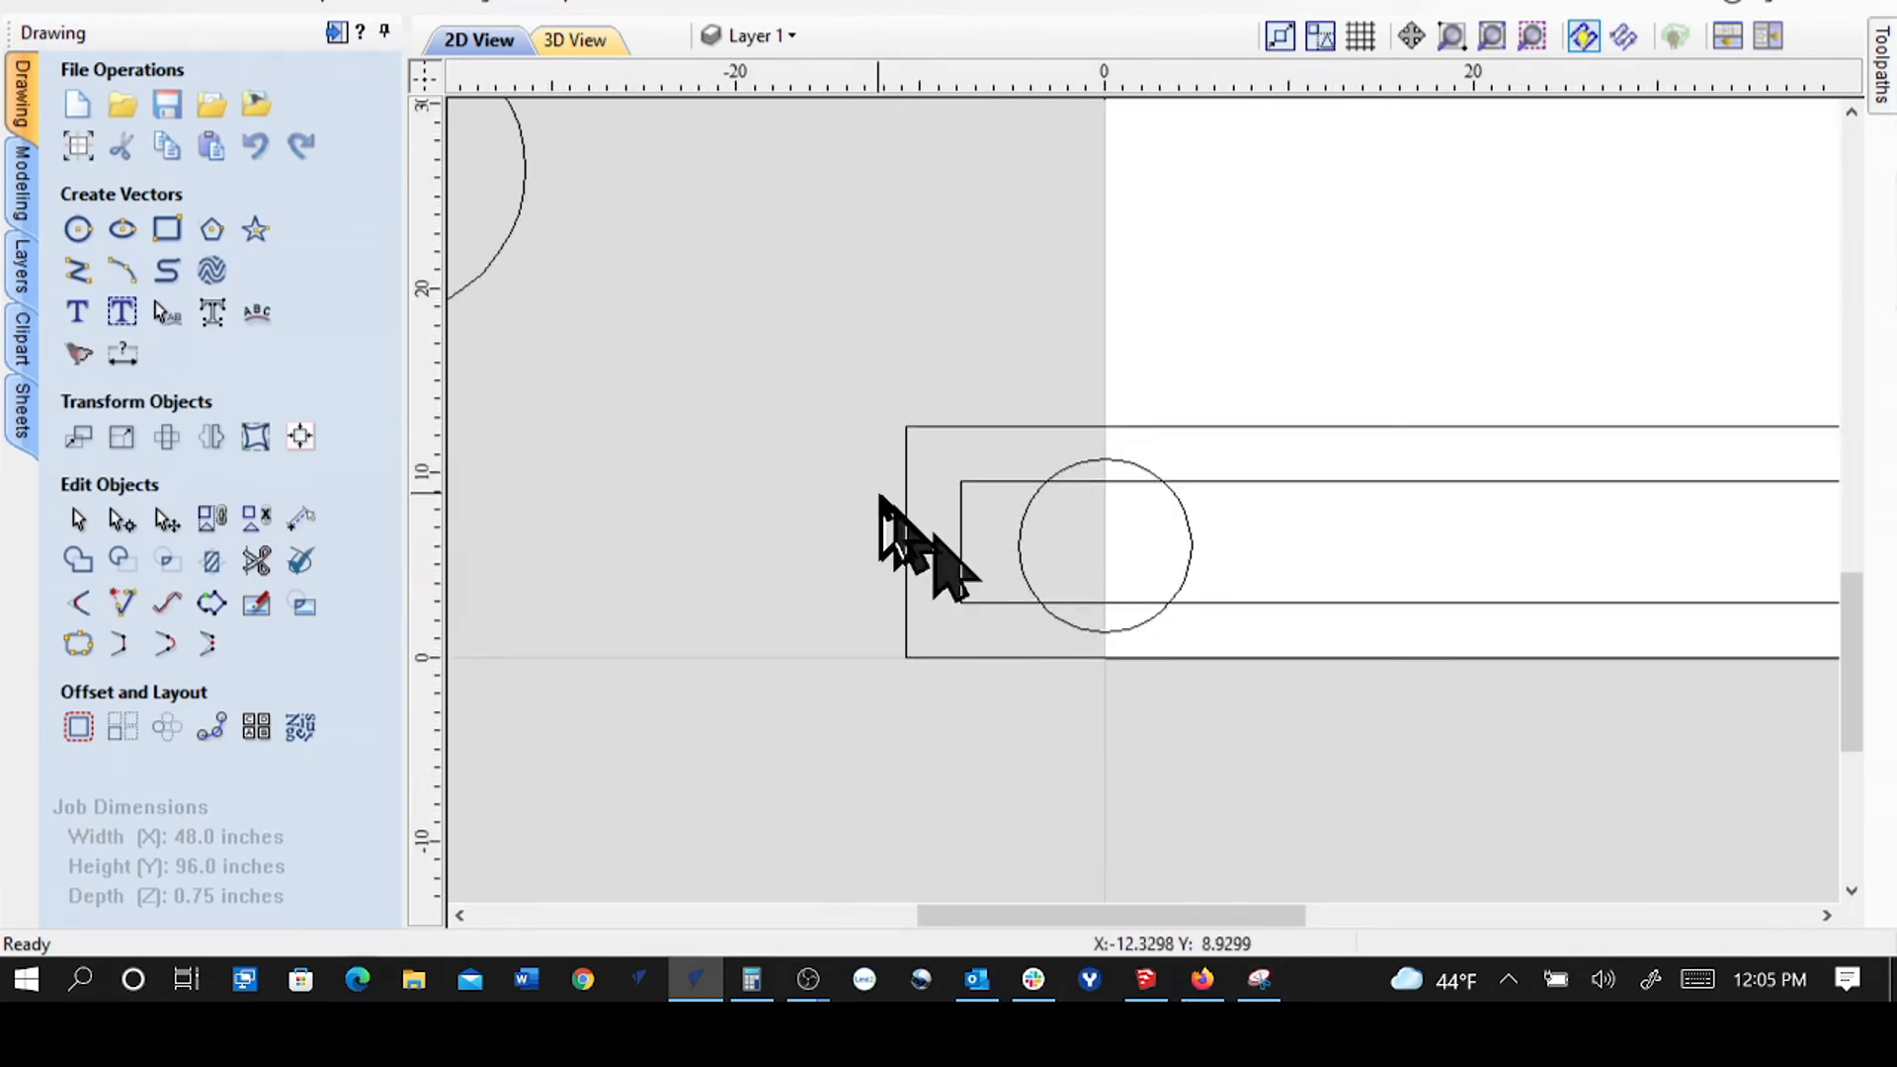
pyautogui.scroll(-5, 845, 558)
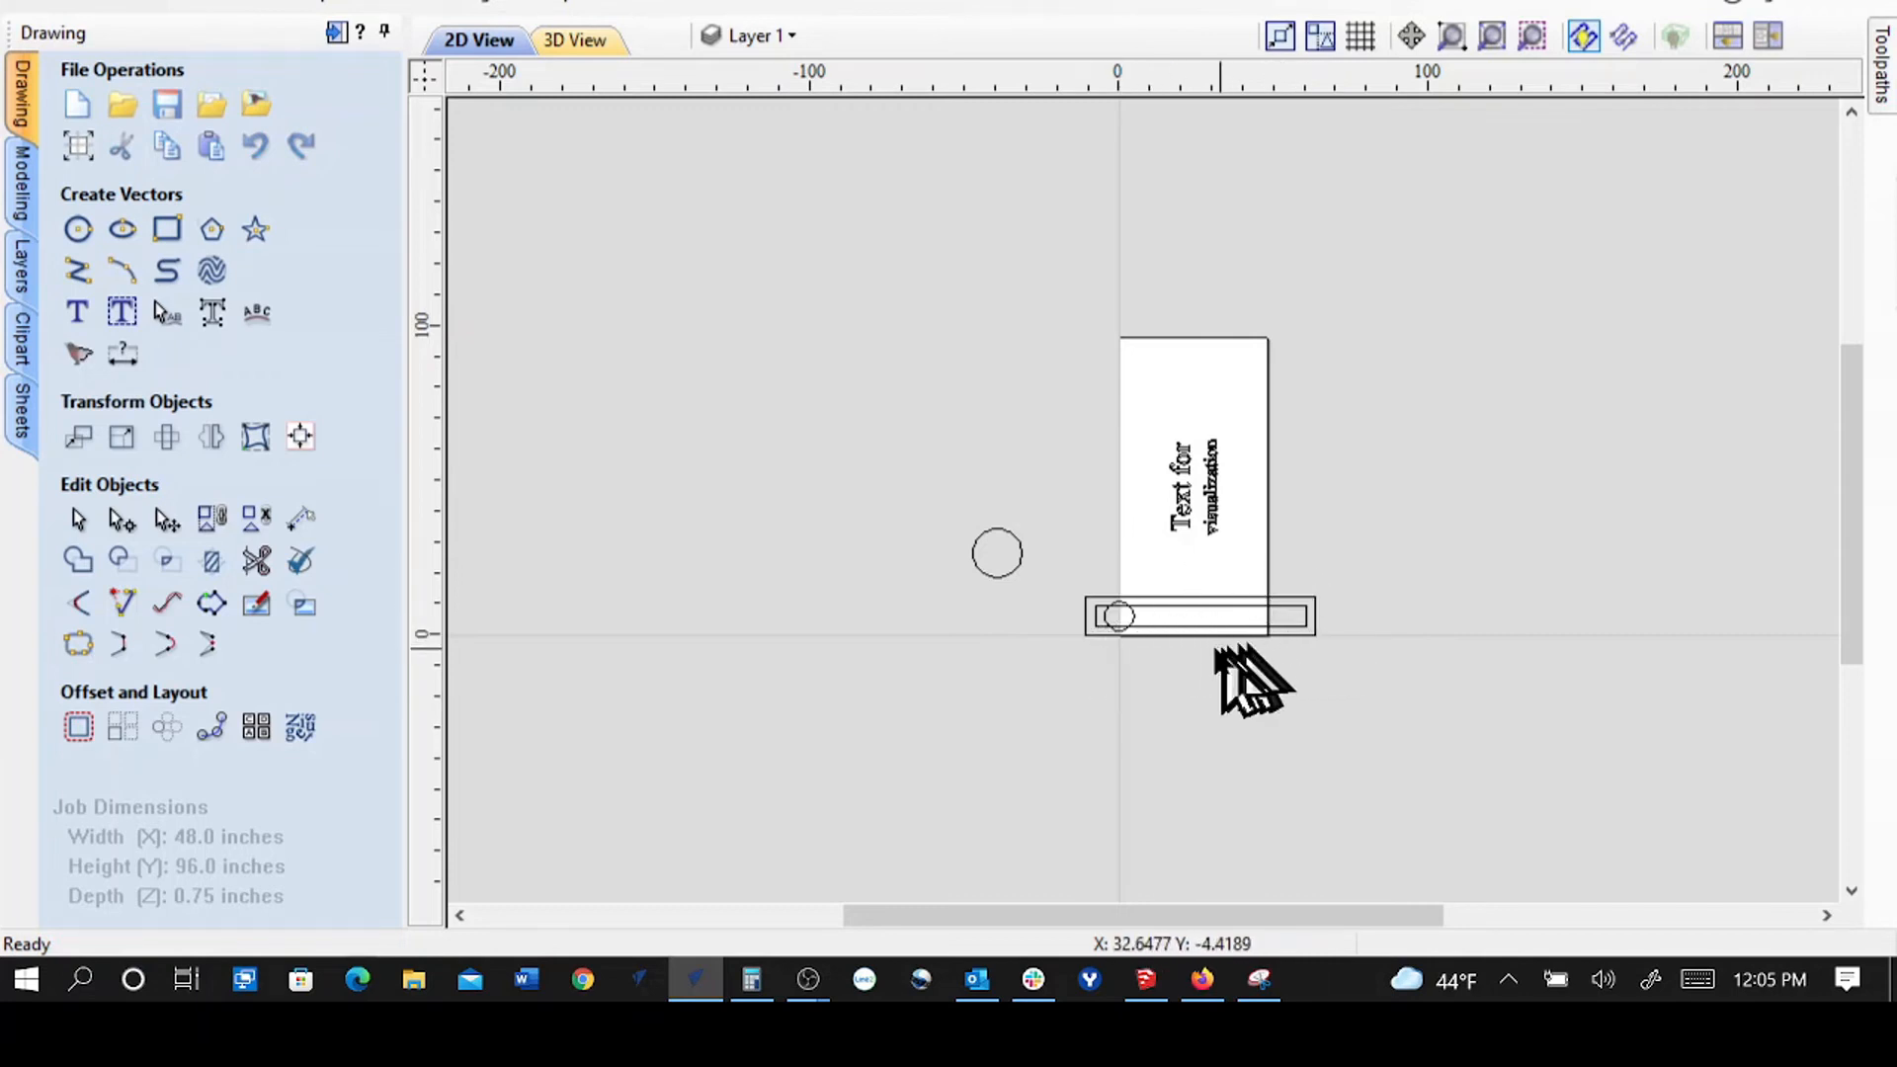
pyautogui.scroll(3, 1181, 602)
pyautogui.scroll(1, 1153, 605)
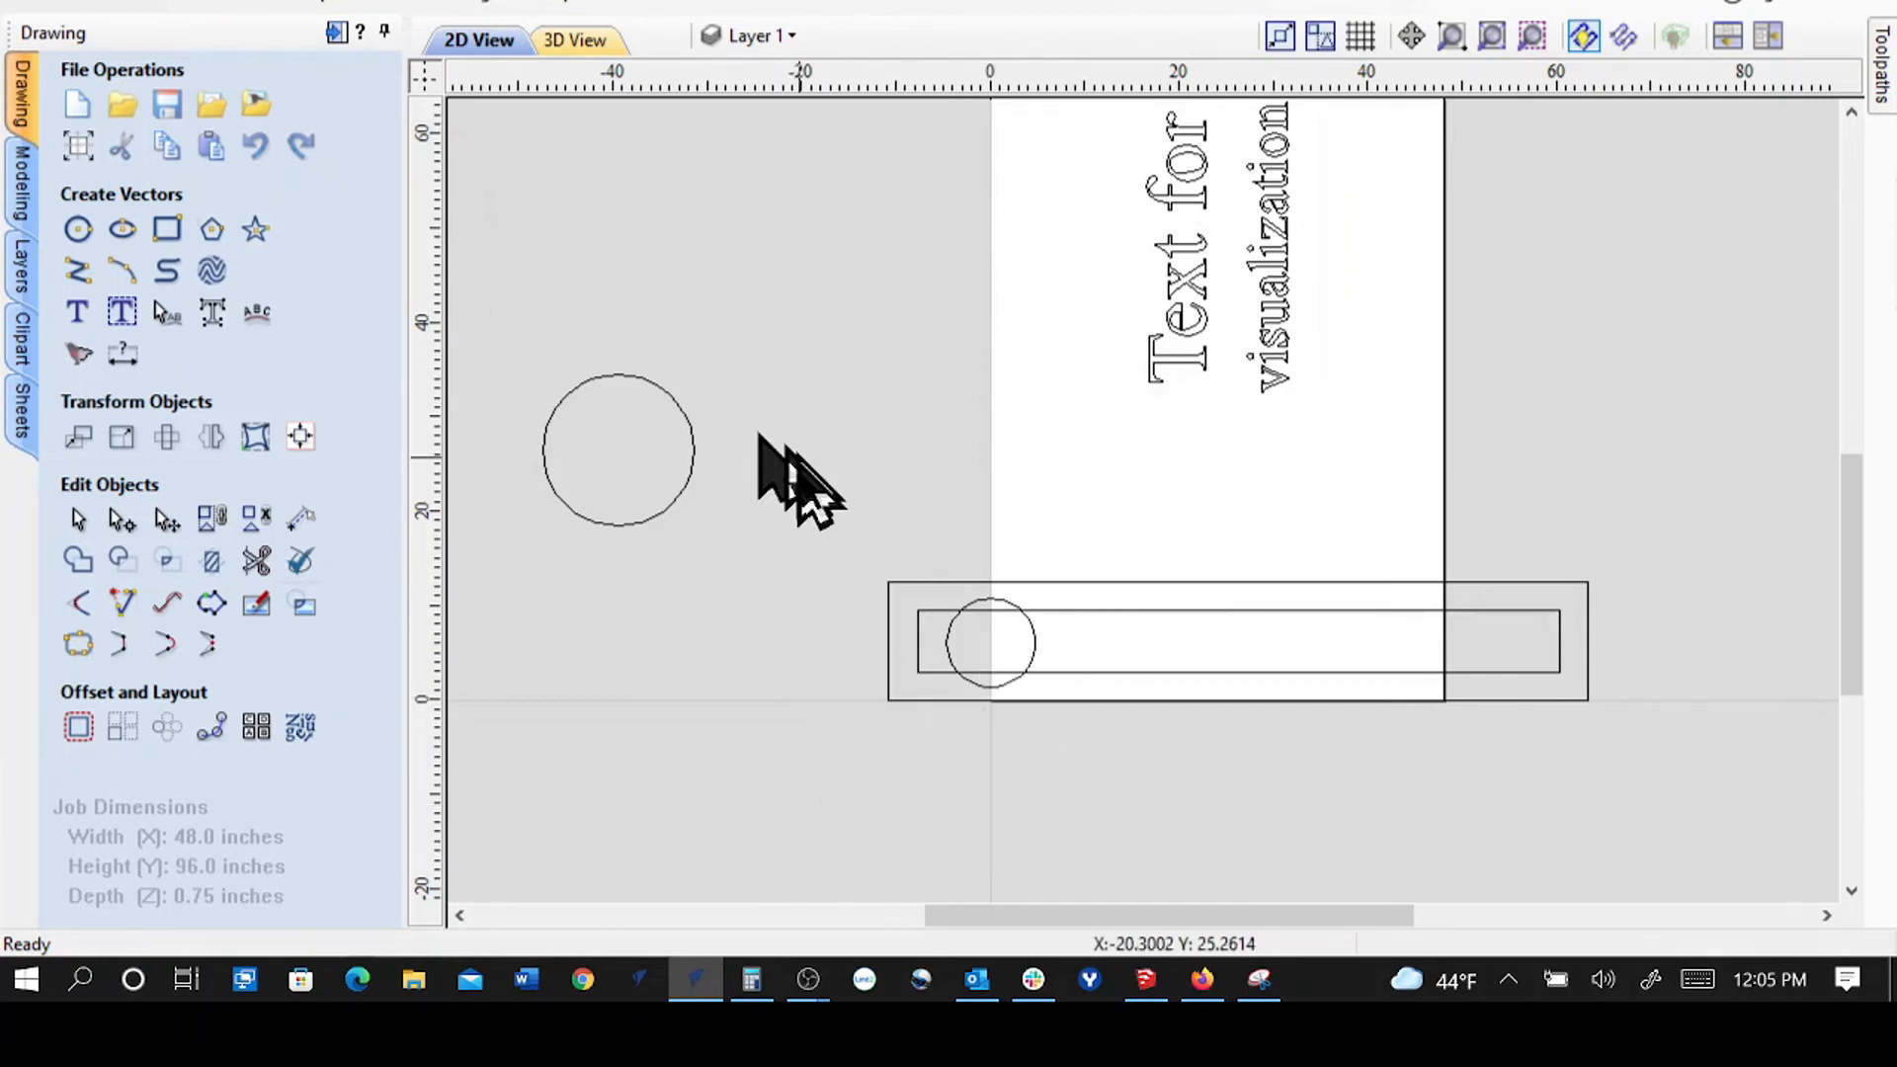
pyautogui.moveTo(805, 538); pyautogui.dragTo(1640, 746)
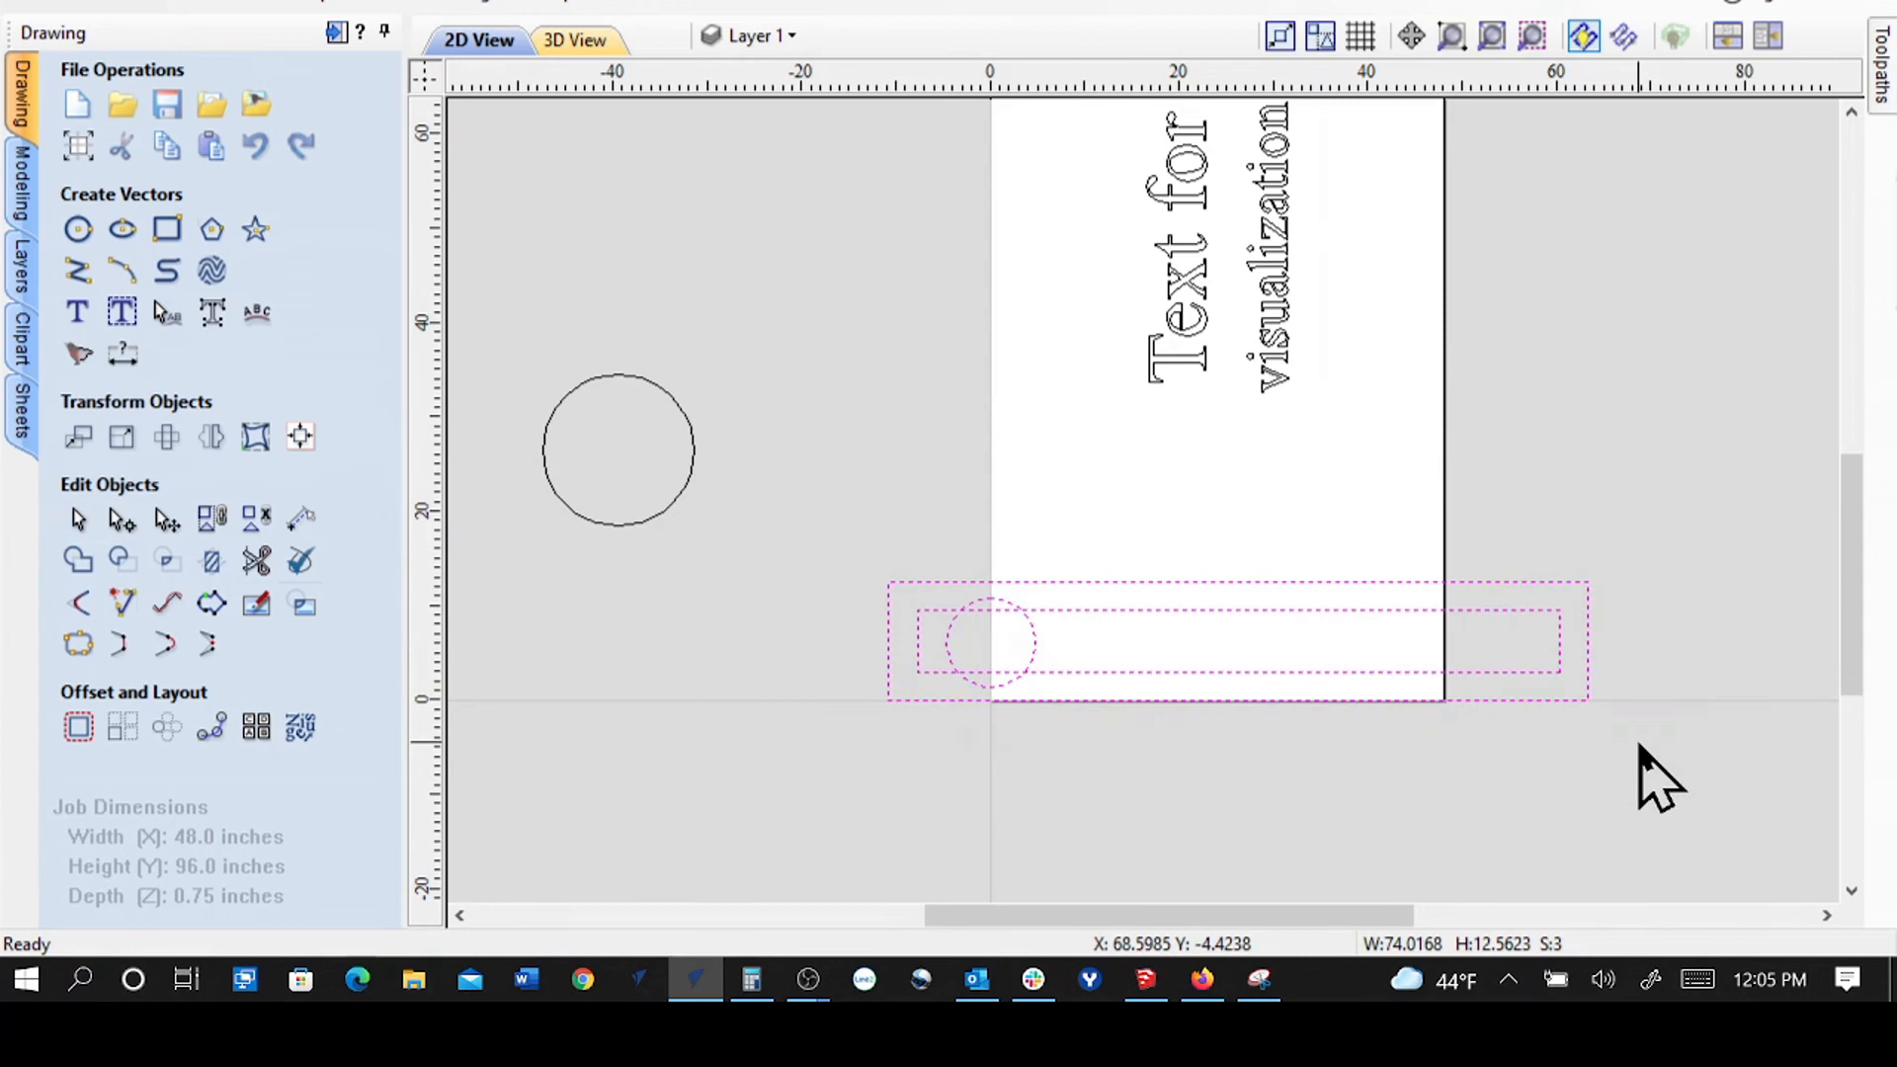
pyautogui.press('Down')
pyautogui.press('Down')
pyautogui.press('Down')
pyautogui.press('Down')
pyautogui.press('Down')
pyautogui.press('Down')
pyautogui.press('Down')
pyautogui.press('Down')
pyautogui.press('Down')
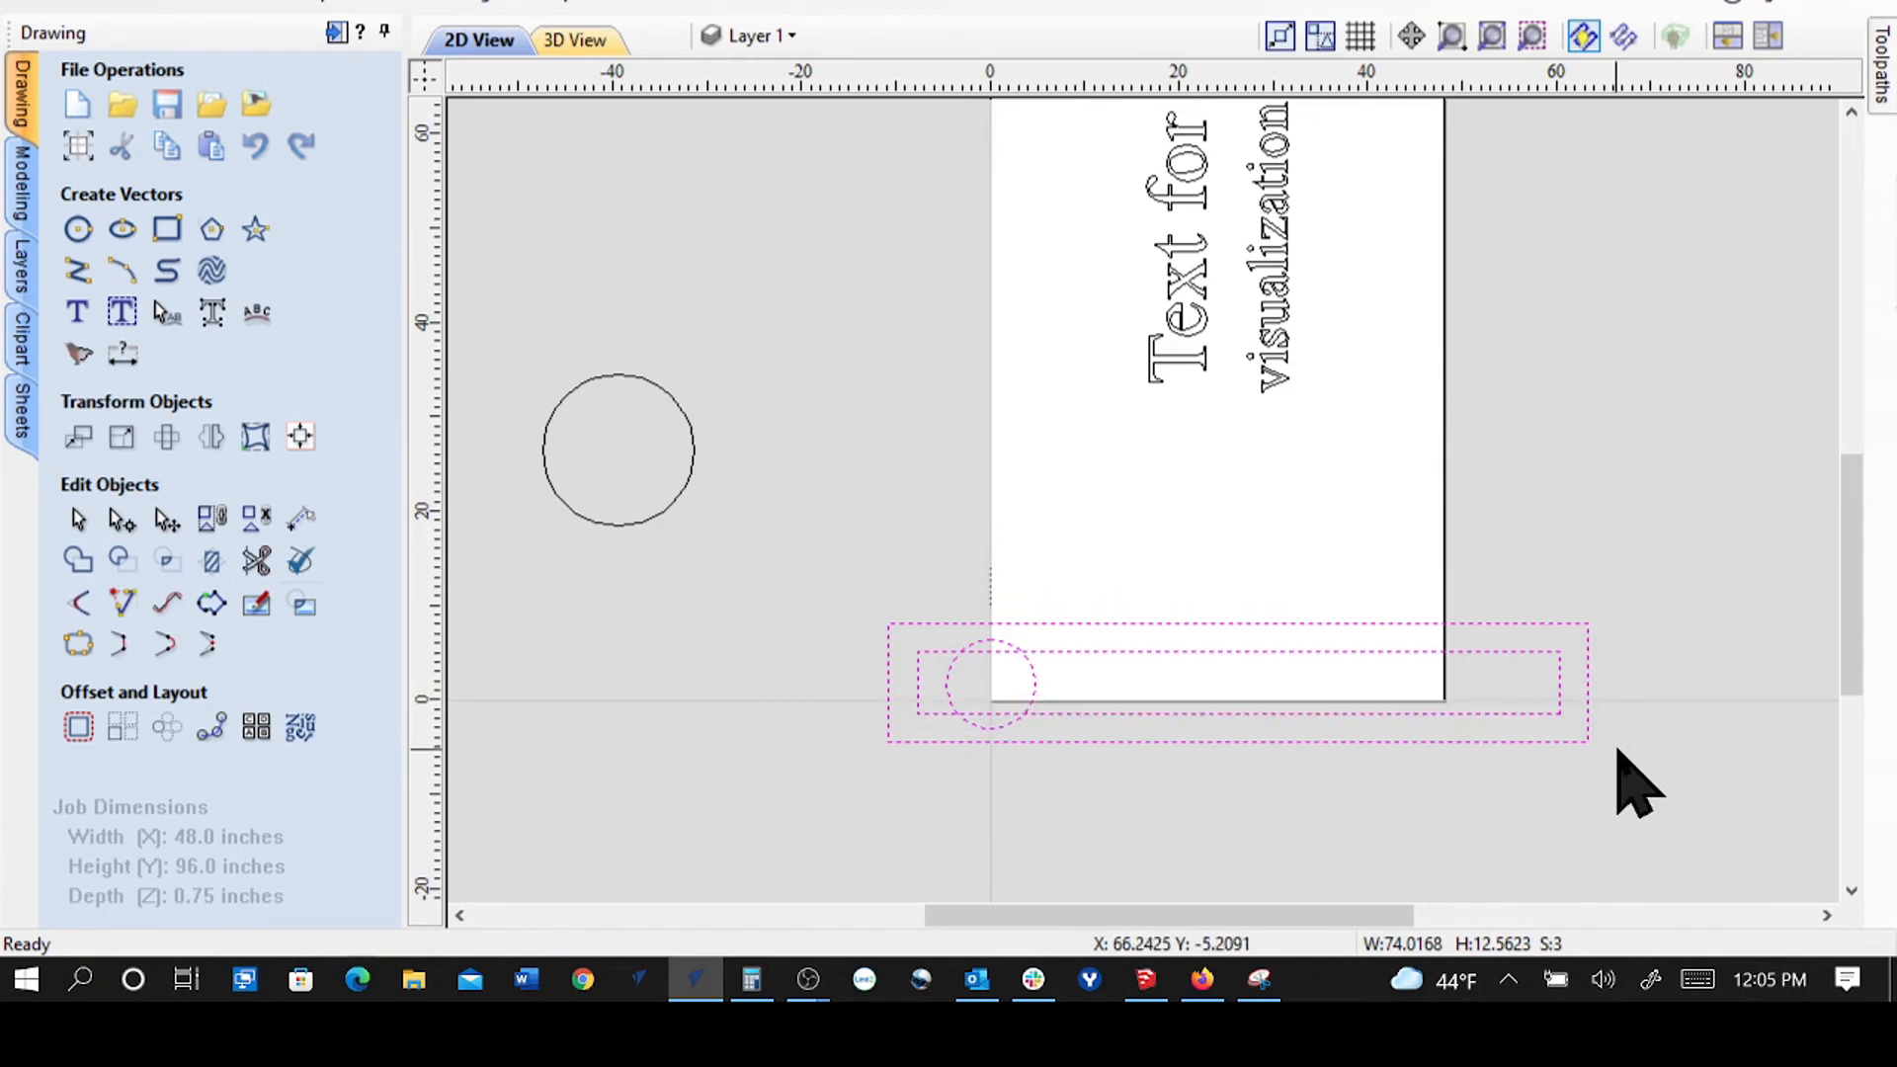
pyautogui.press('Down')
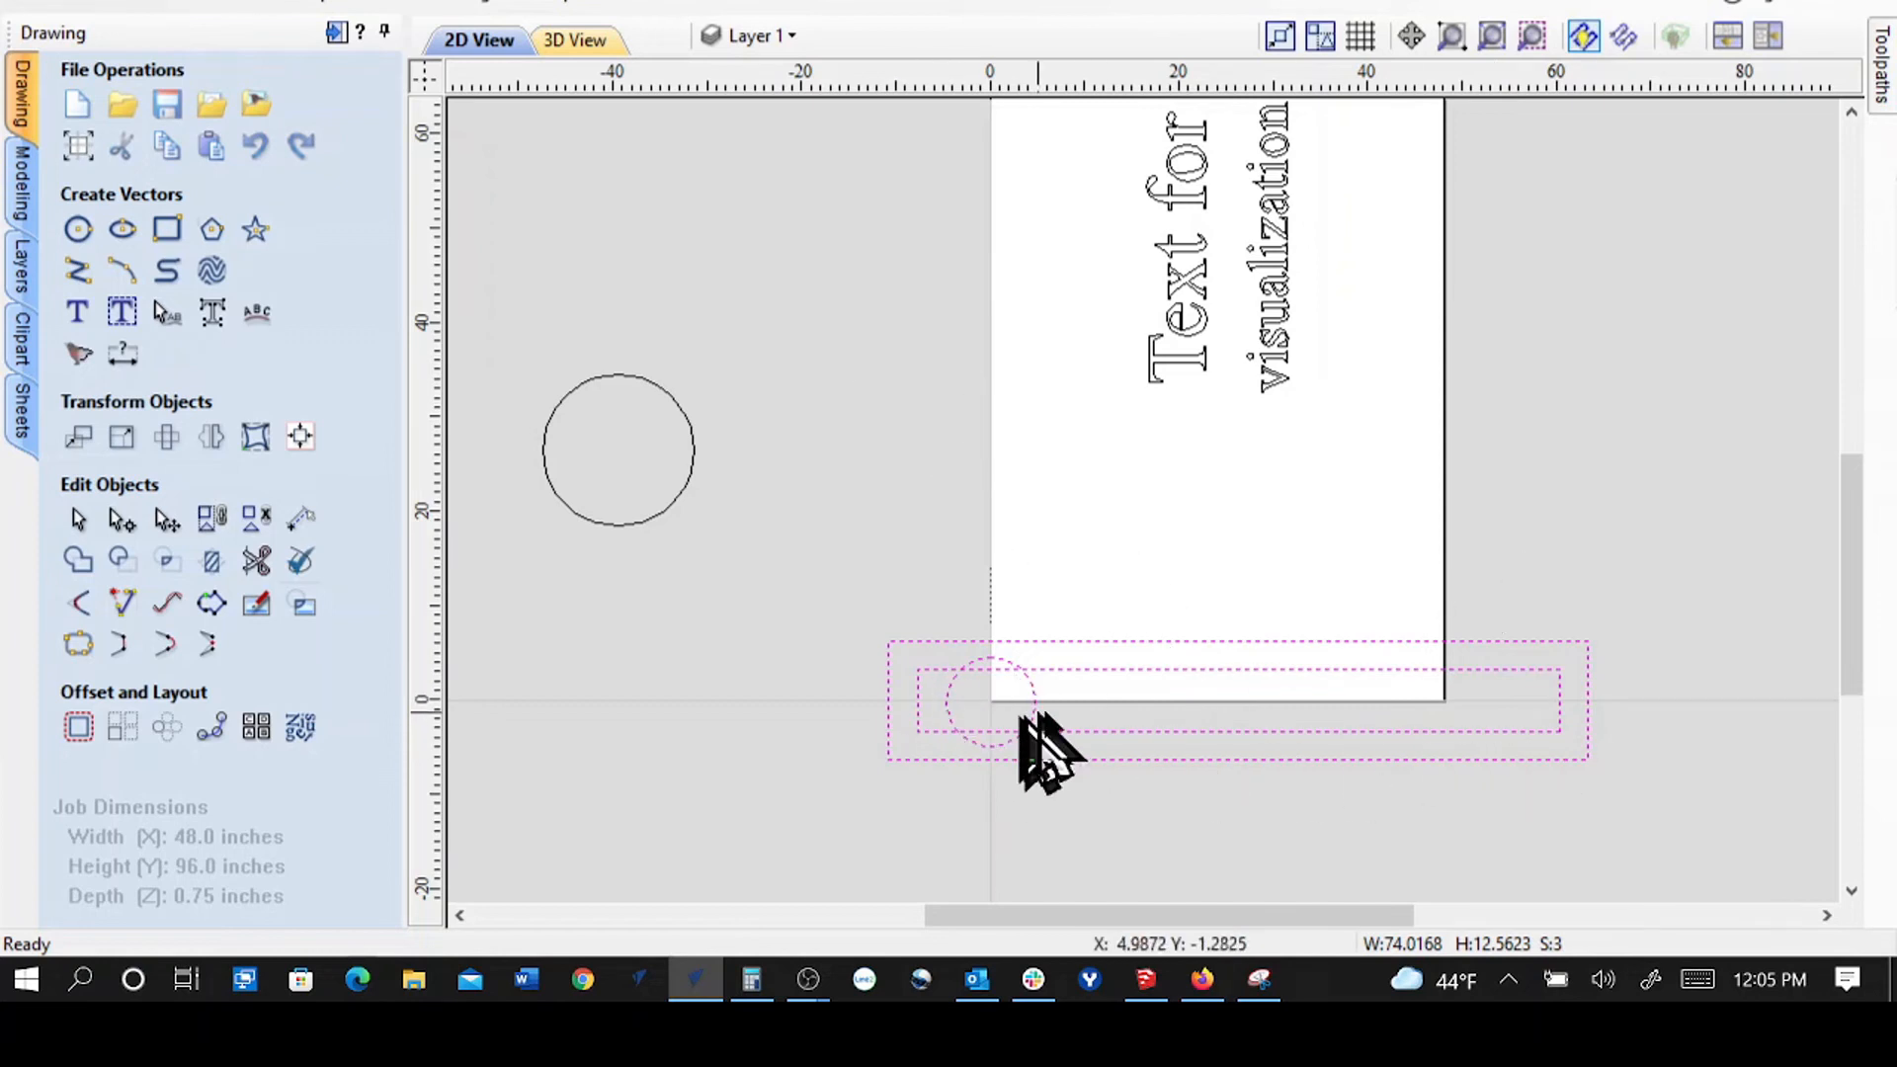
pyautogui.click(784, 704)
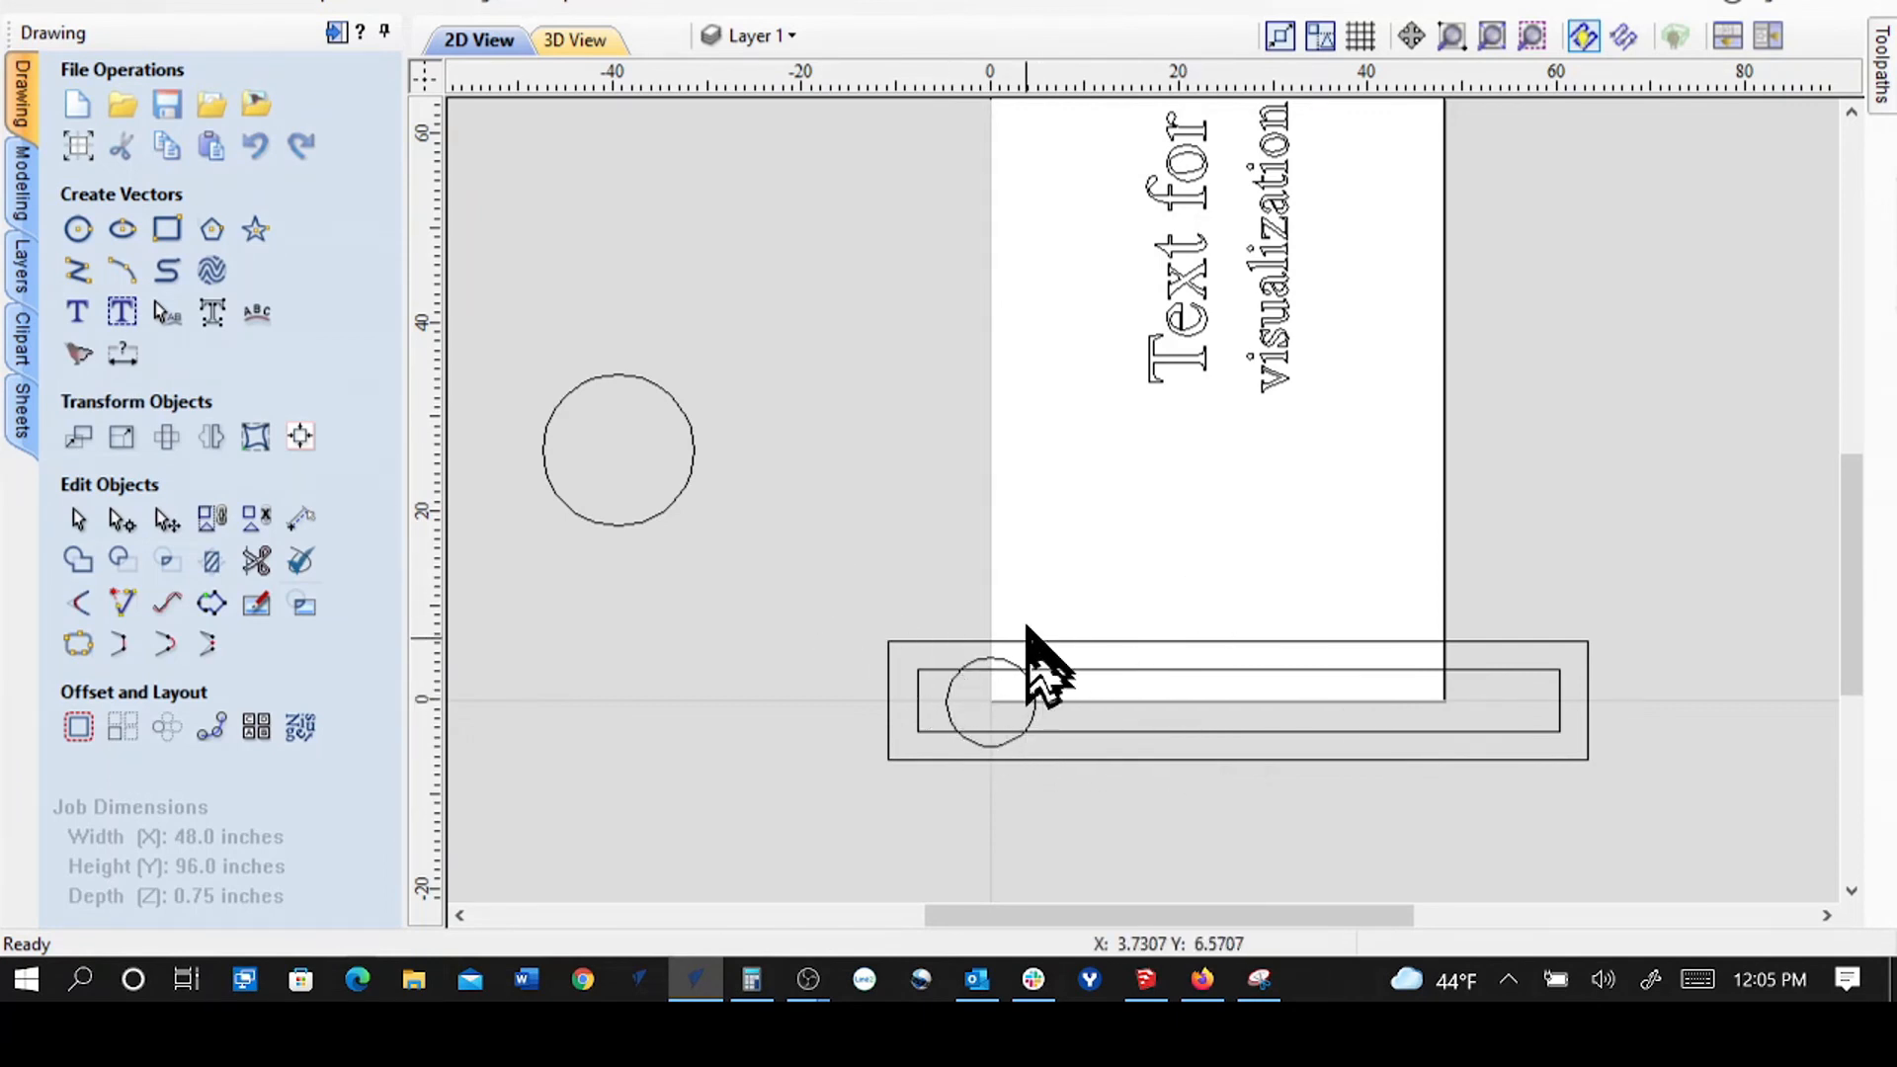
# - Select both rectangles and the small circle and nudge them left until the circle lies just outside the material's left edge
pyautogui.moveTo(865, 622); pyautogui.dragTo(1707, 792)
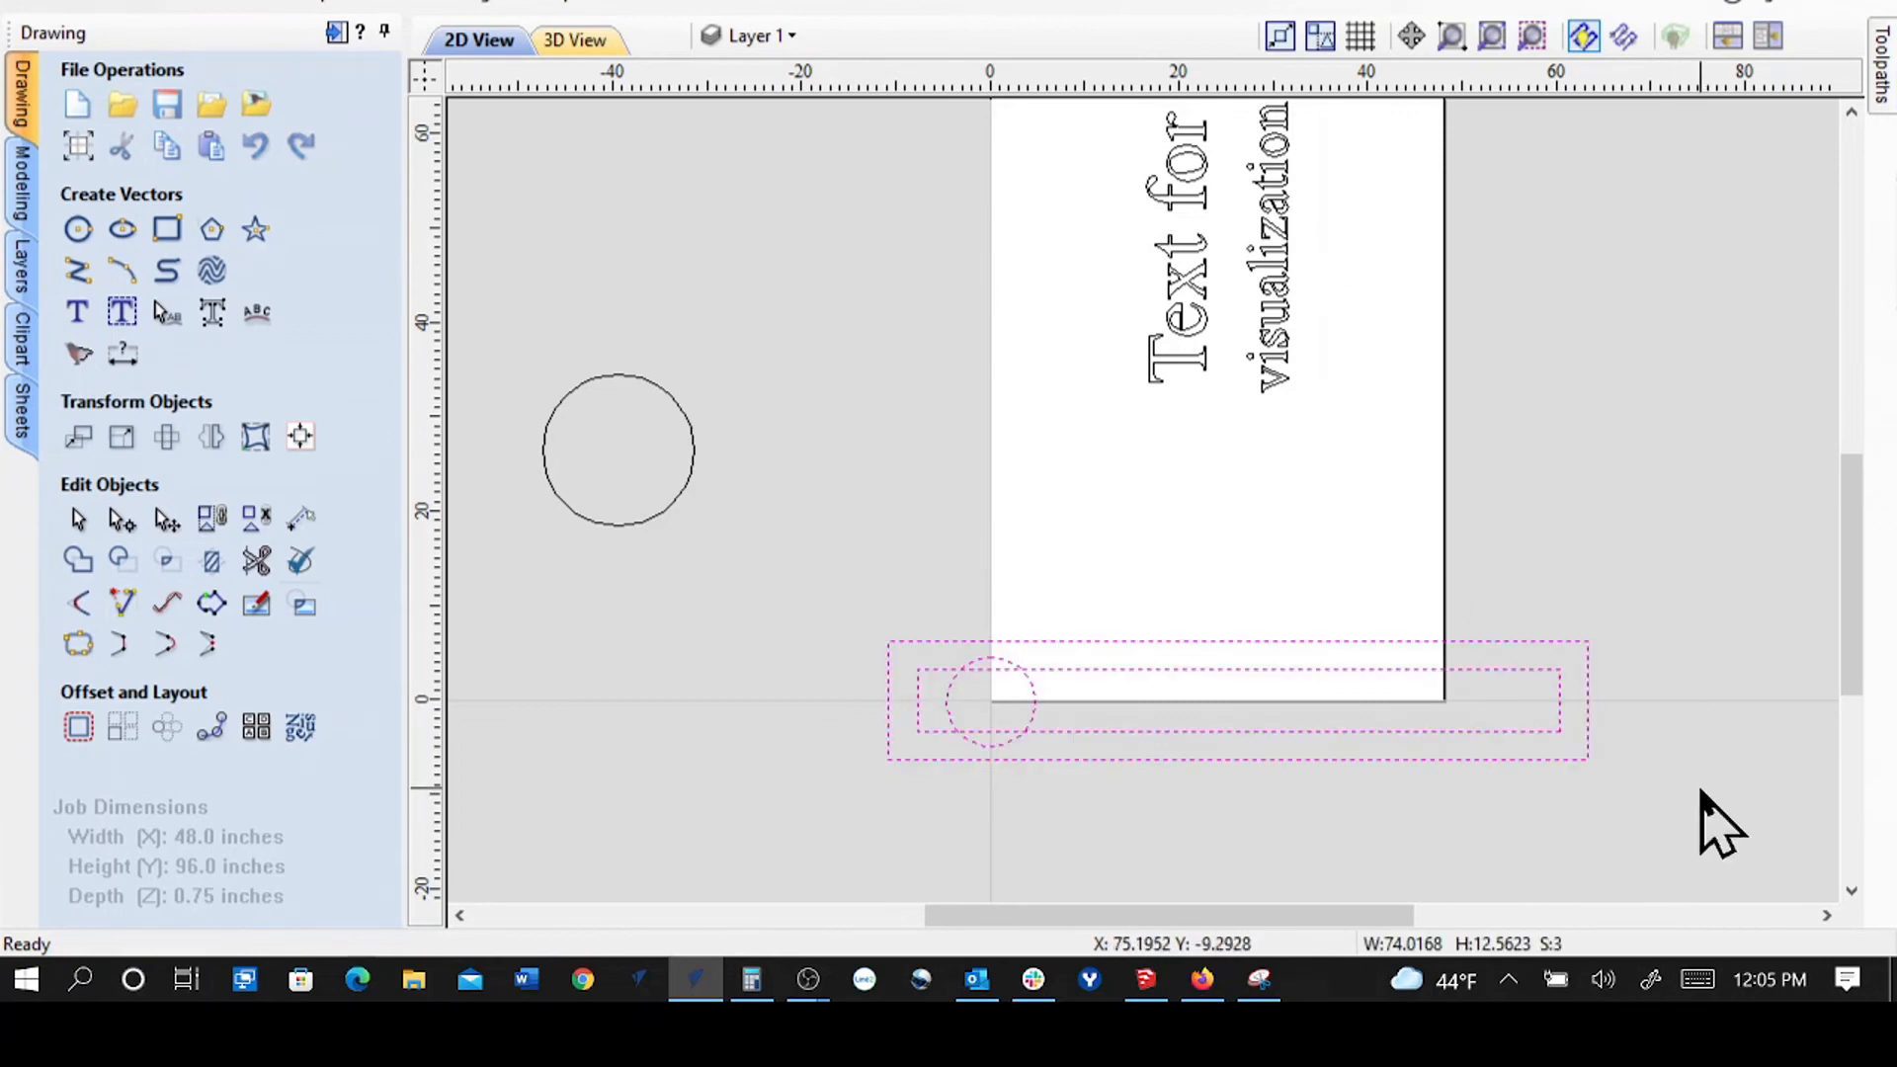
pyautogui.press('Left')
pyautogui.press('Left')
pyautogui.press('Left')
pyautogui.press('Left')
pyautogui.press('Left')
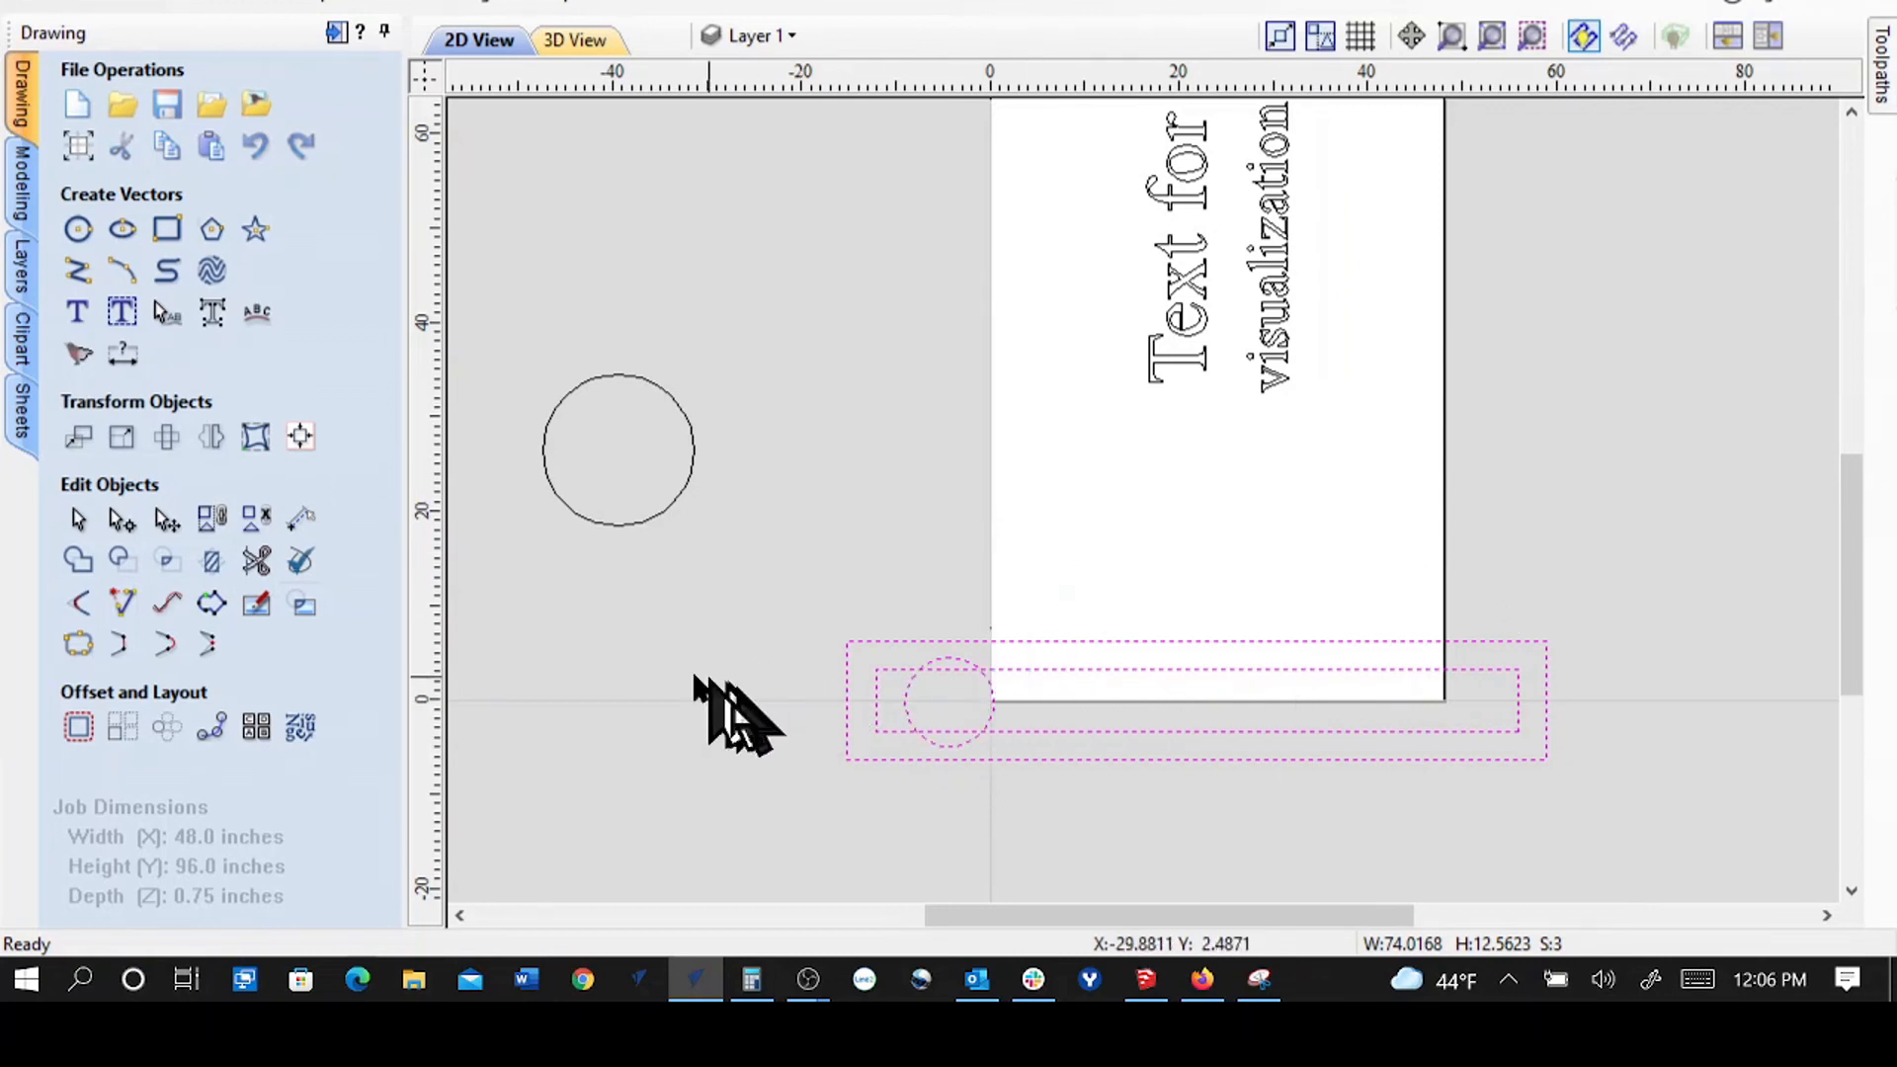
# - Nudge both rectangles and the small circle right until the circle is centered on the material's lower-left corner, and deselect them
pyautogui.press('Right')
pyautogui.press('Right')
pyautogui.press('Right')
pyautogui.press('Right')
pyautogui.press('Right')
pyautogui.click(590, 666)
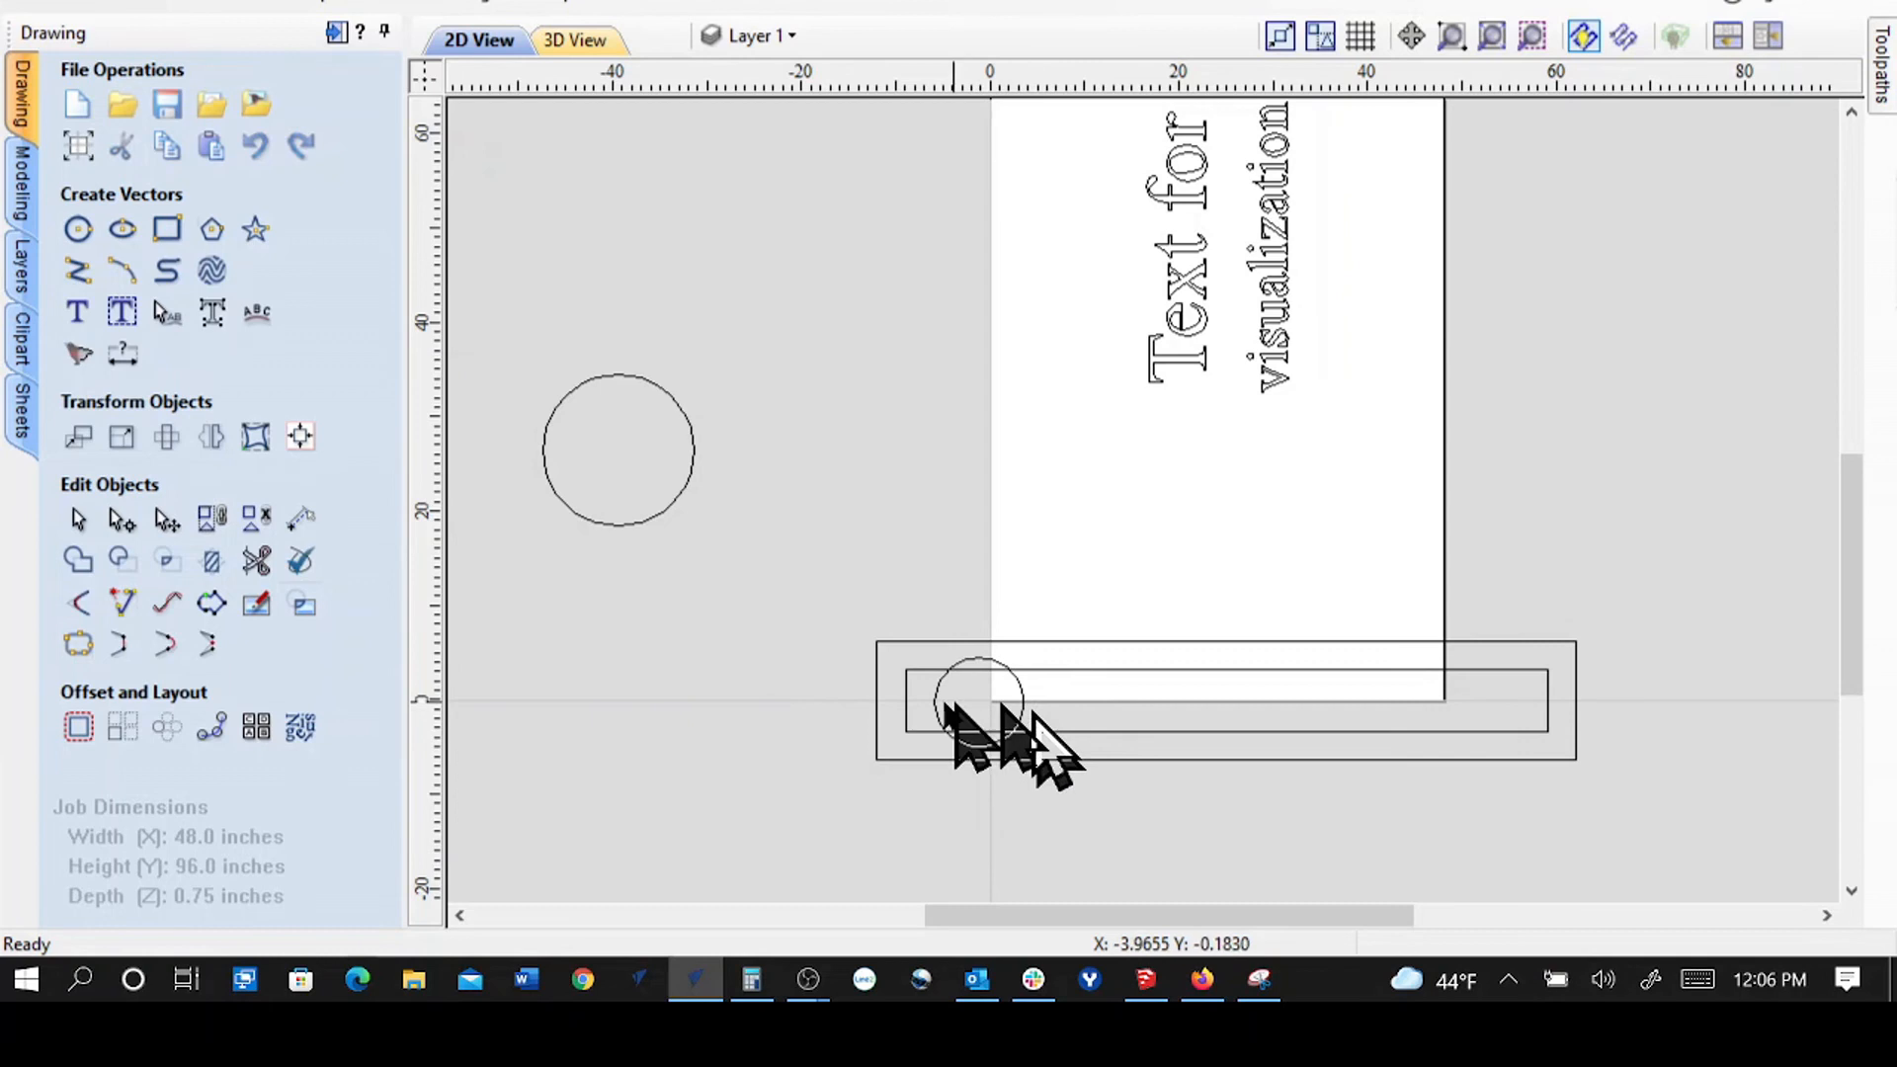
pyautogui.moveTo(770, 527); pyautogui.dragTo(1702, 826)
pyautogui.press('Right')
pyautogui.press('Right')
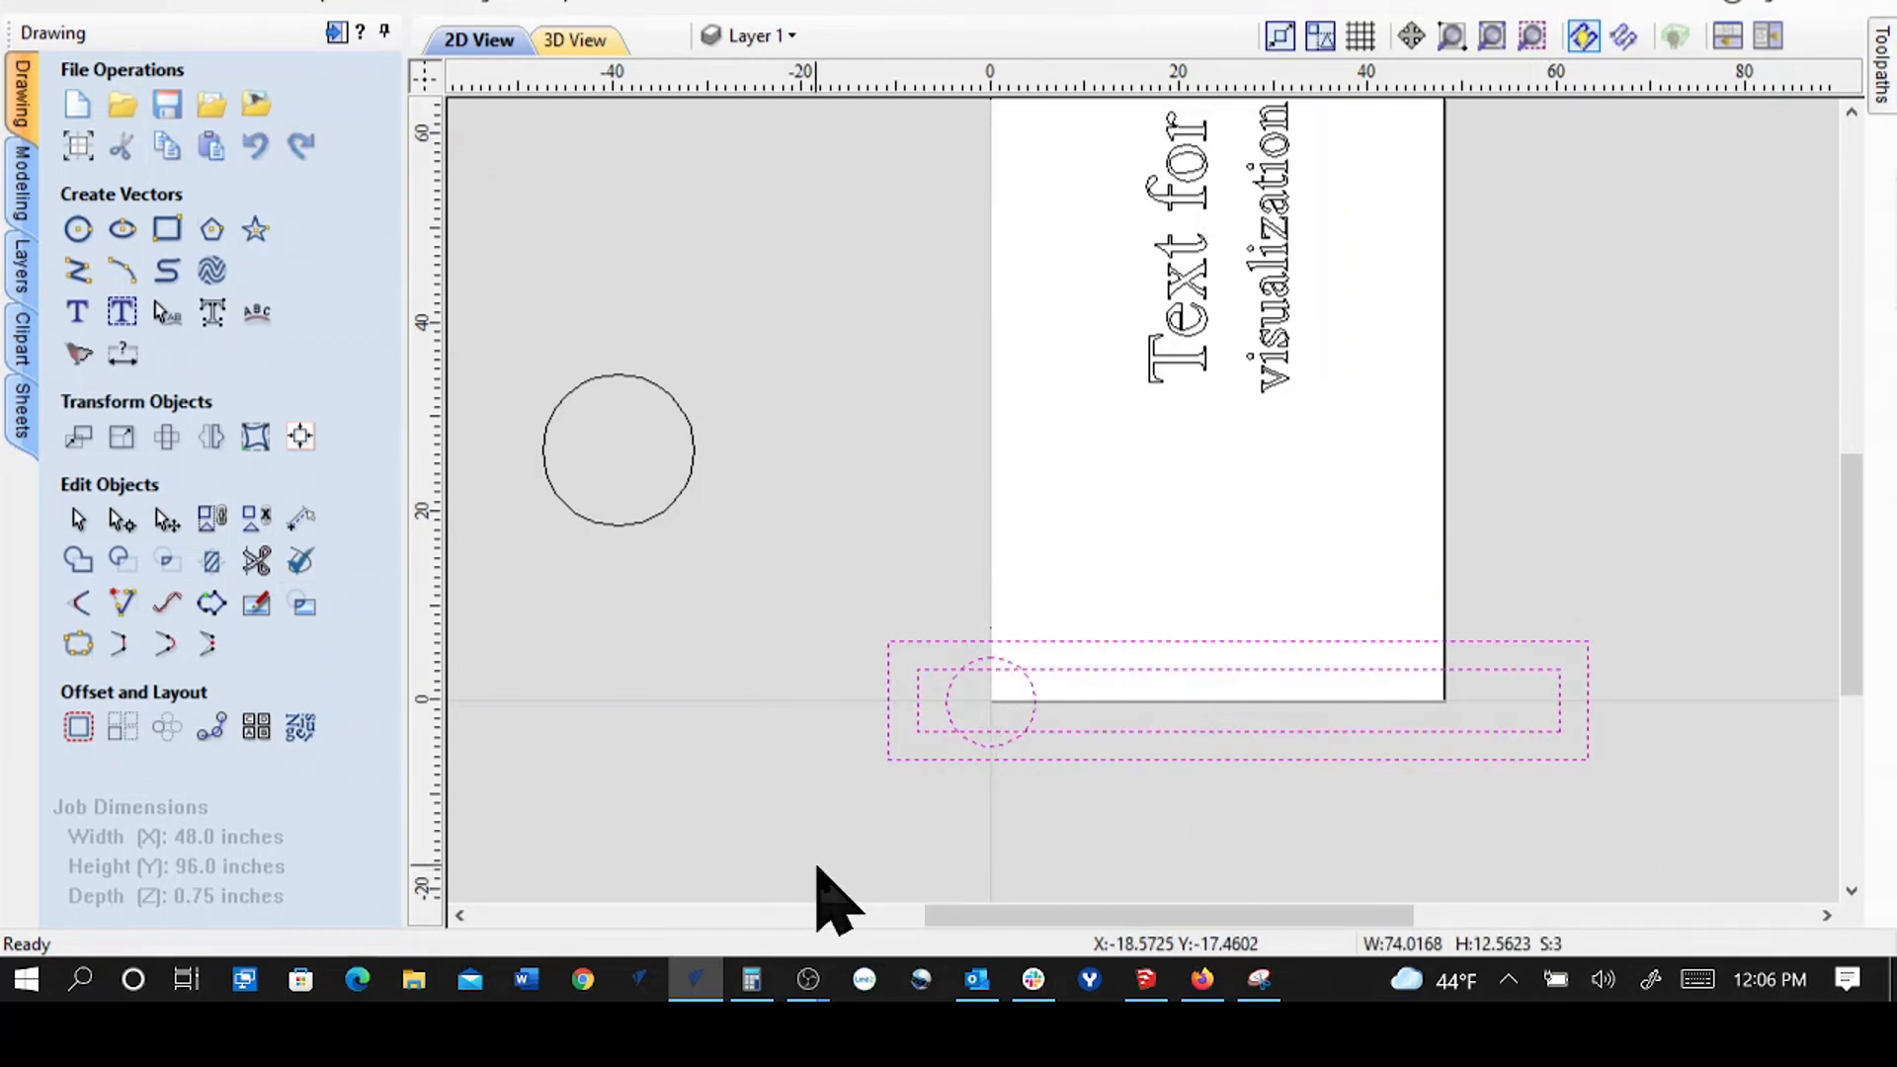
pyautogui.click(850, 789)
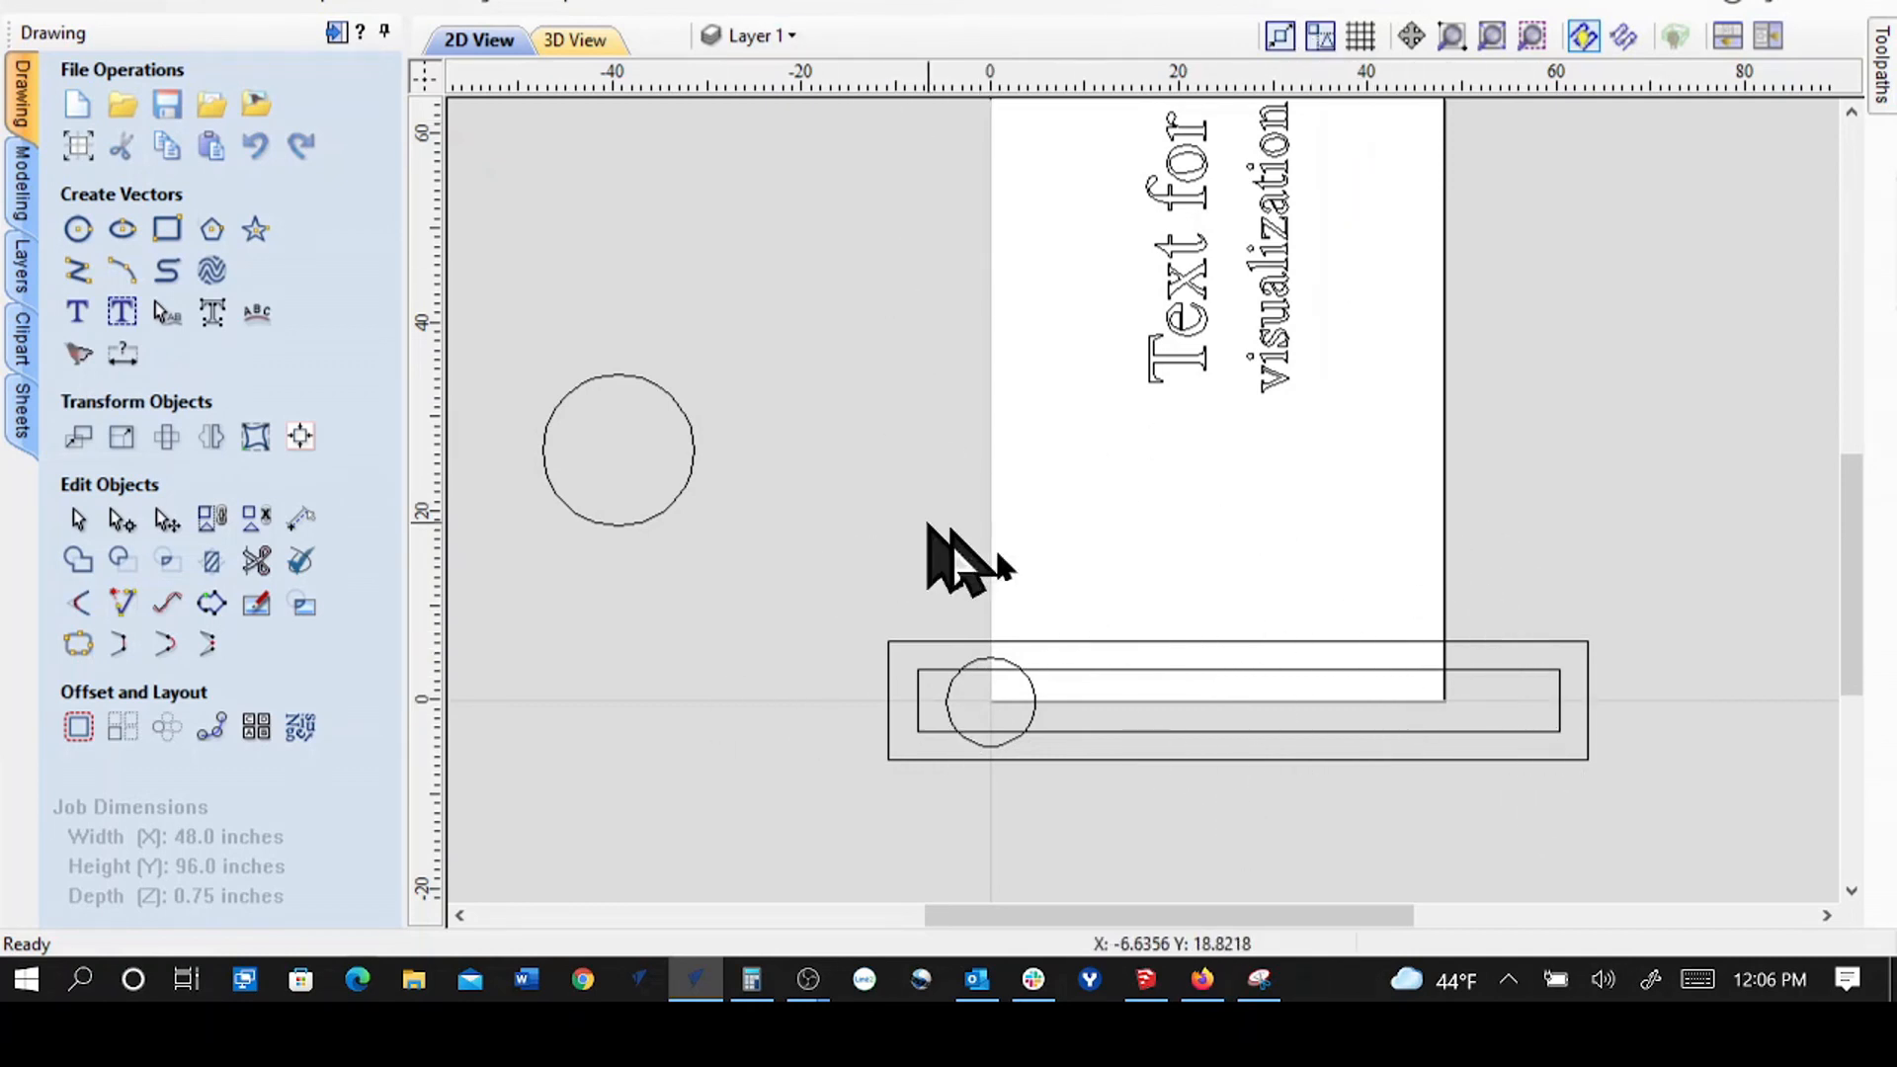
pyautogui.scroll(-3, 991, 627)
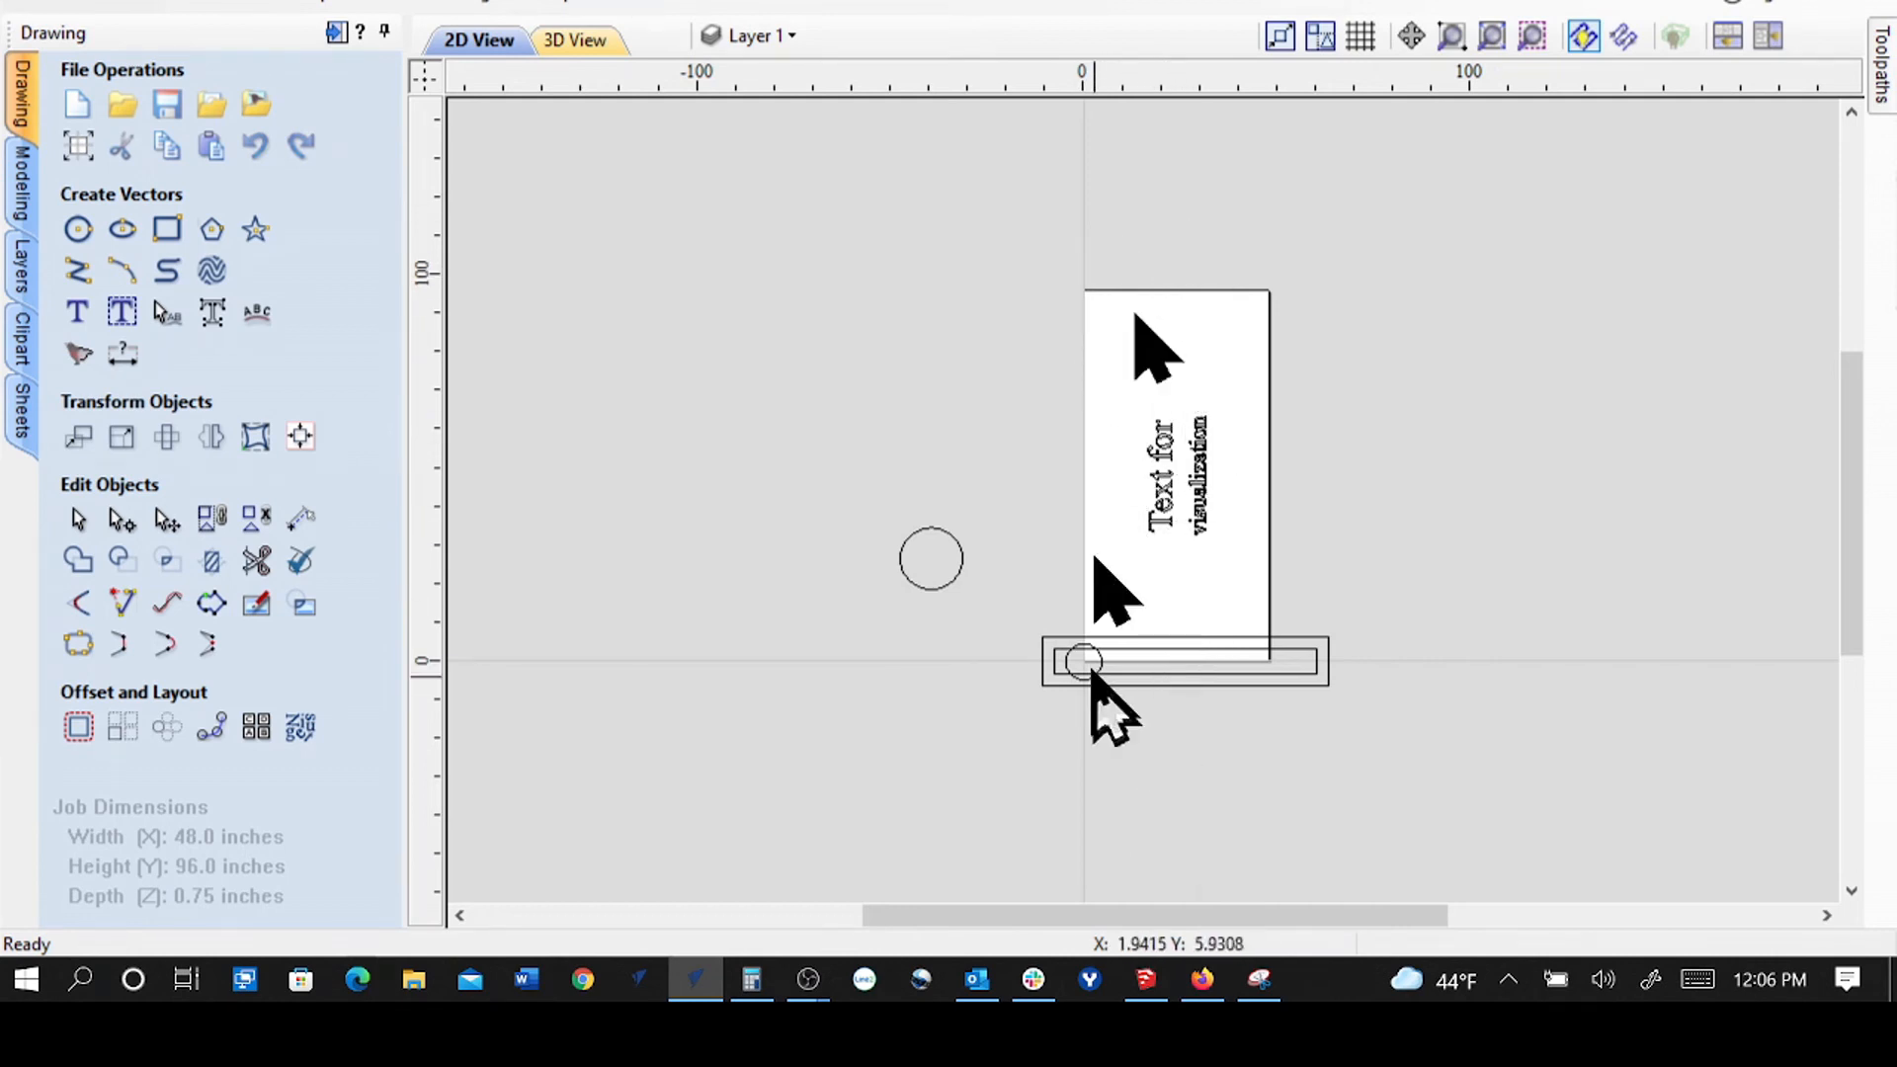
pyautogui.scroll(4, 1104, 504)
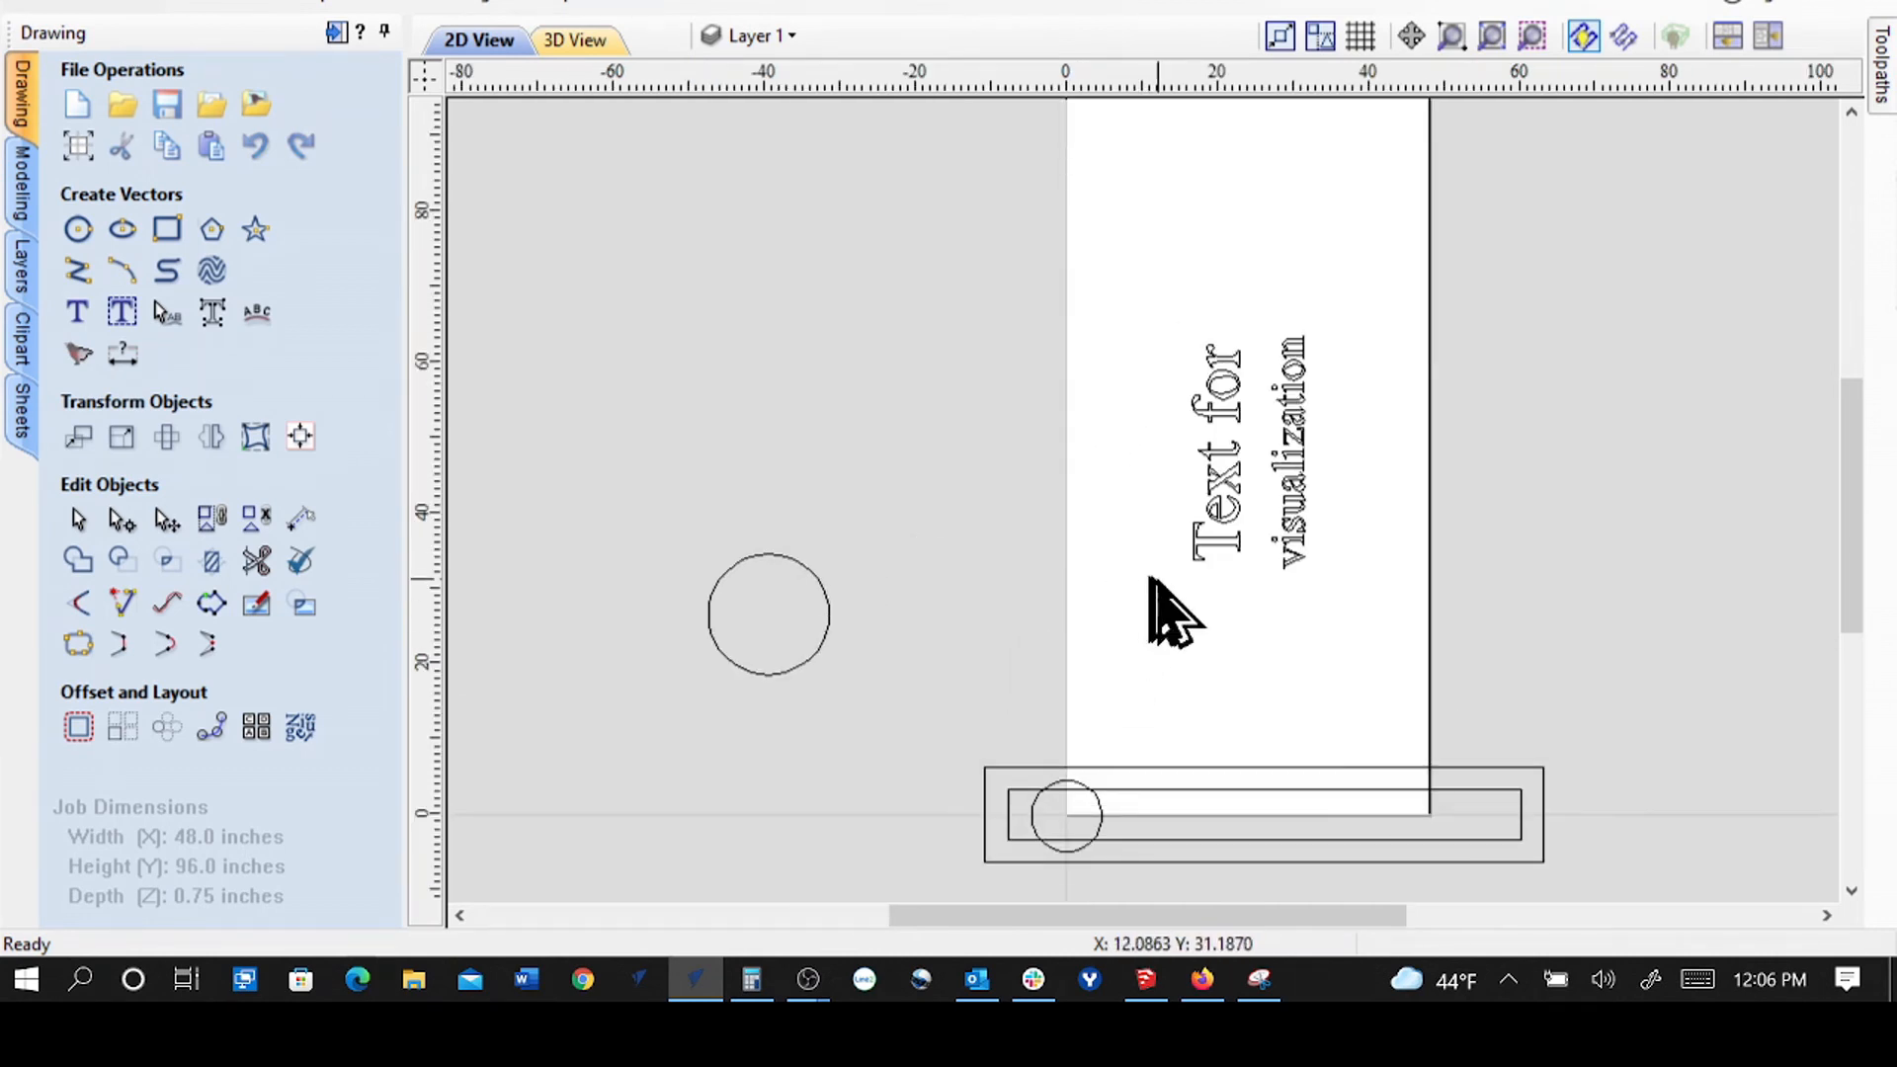
pyautogui.scroll(-3, 1161, 622)
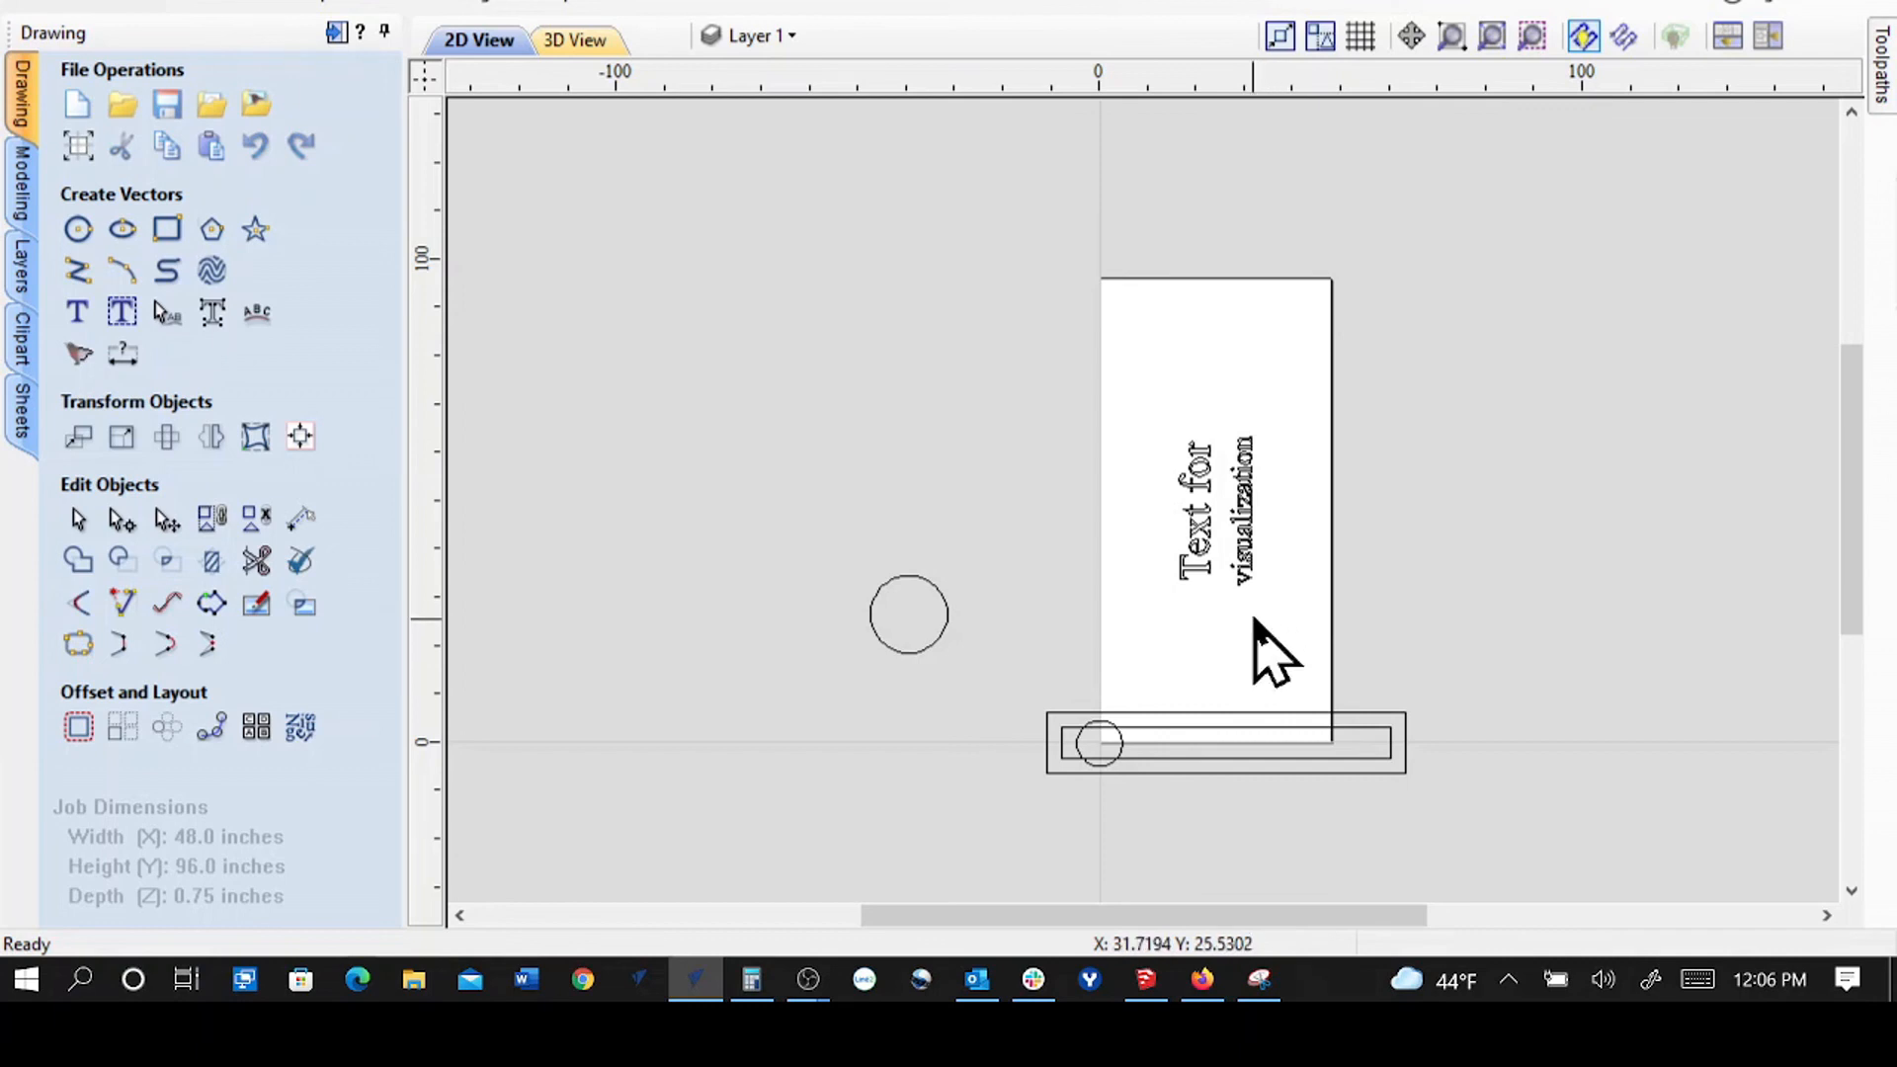
pyautogui.scroll(1, 1250, 622)
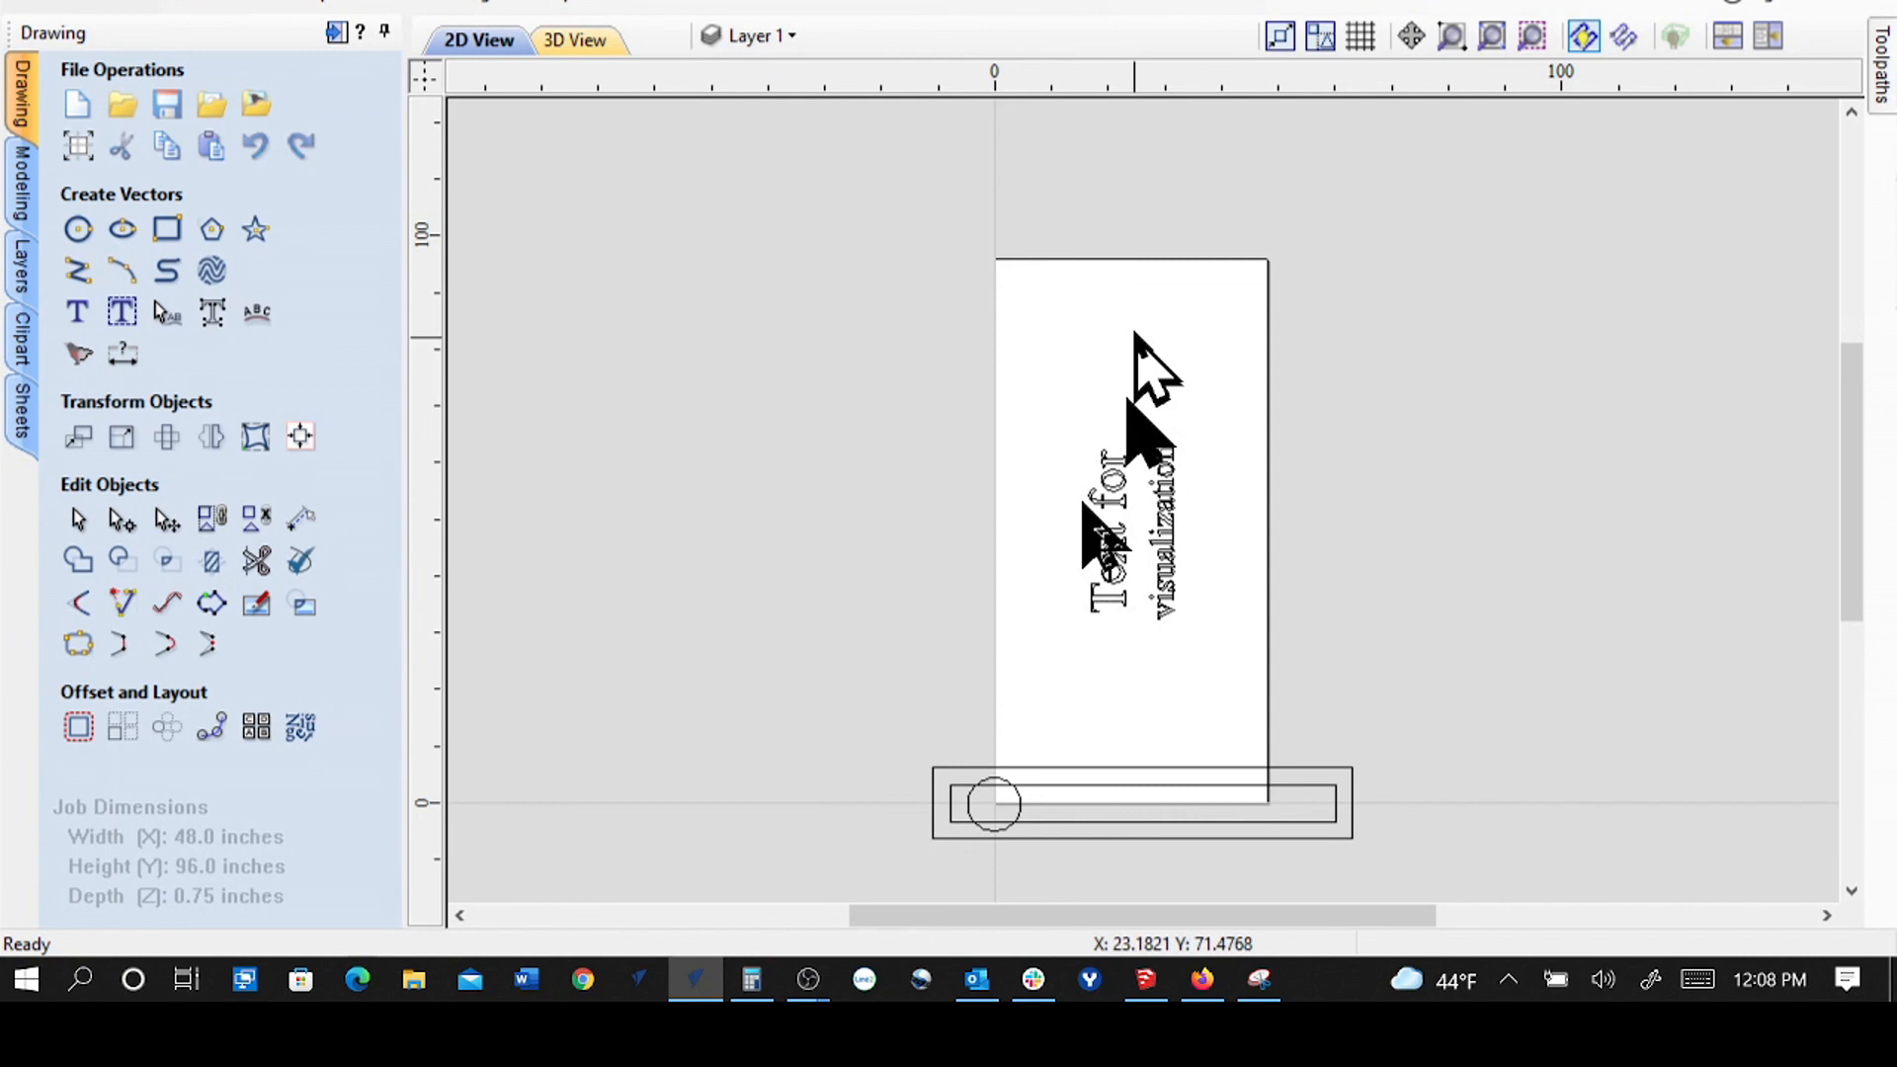
# - Examine the job setup's size, Z zero and XY datum settings, and leave the setup without changes
pyautogui.click(78, 145)
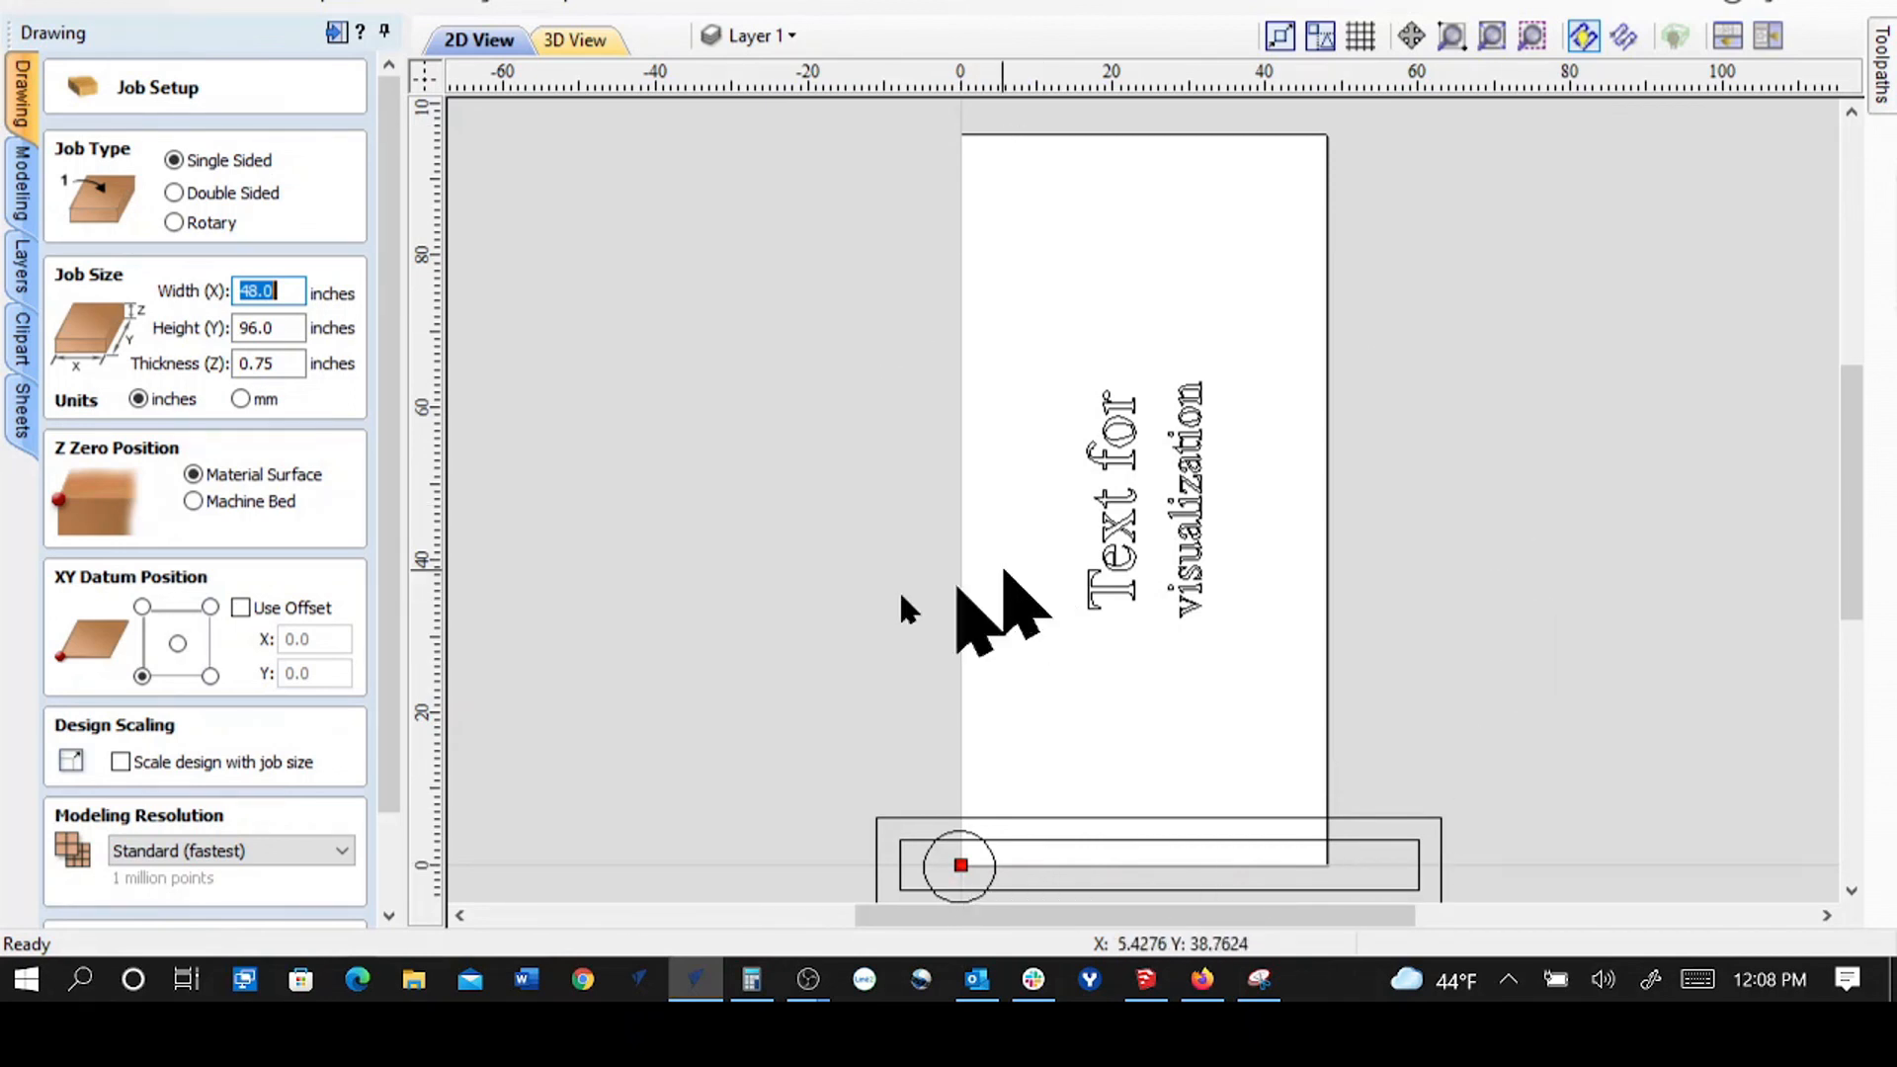
pyautogui.scroll(-2, 396, 889)
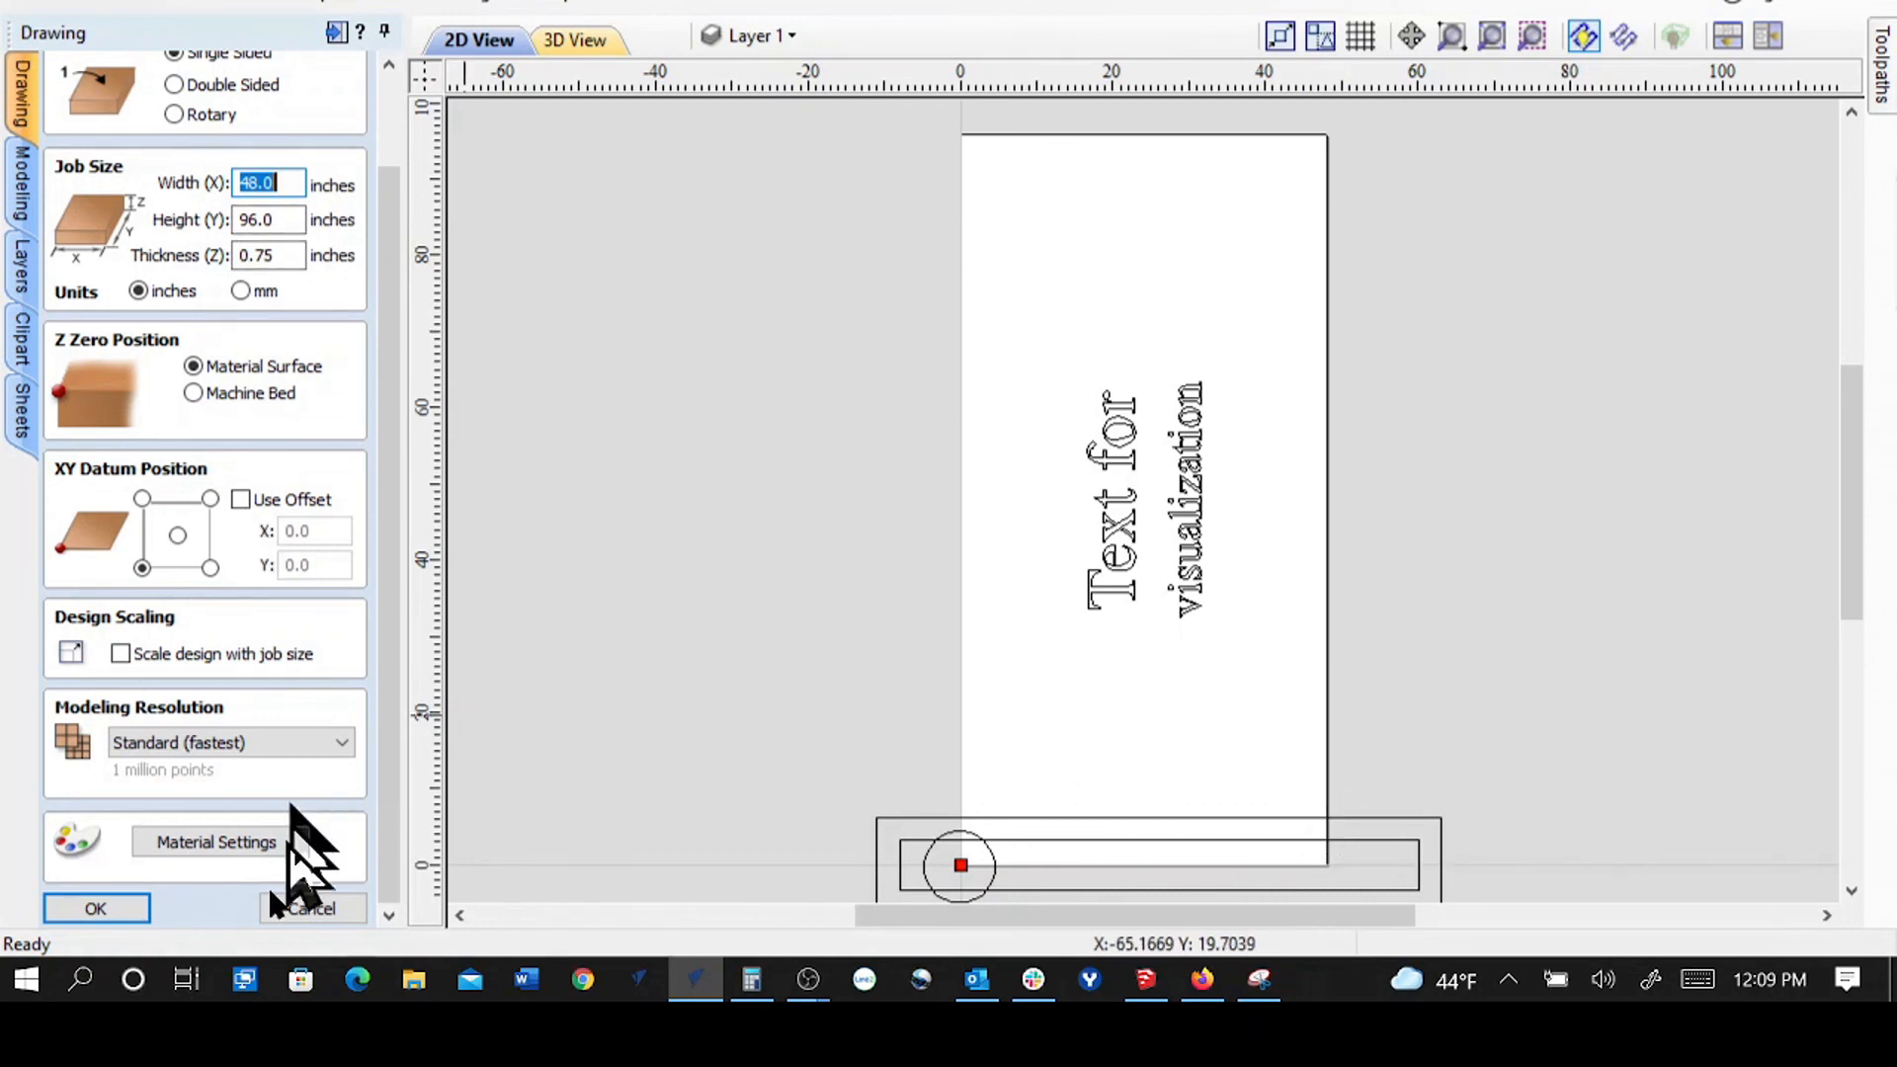
pyautogui.click(308, 907)
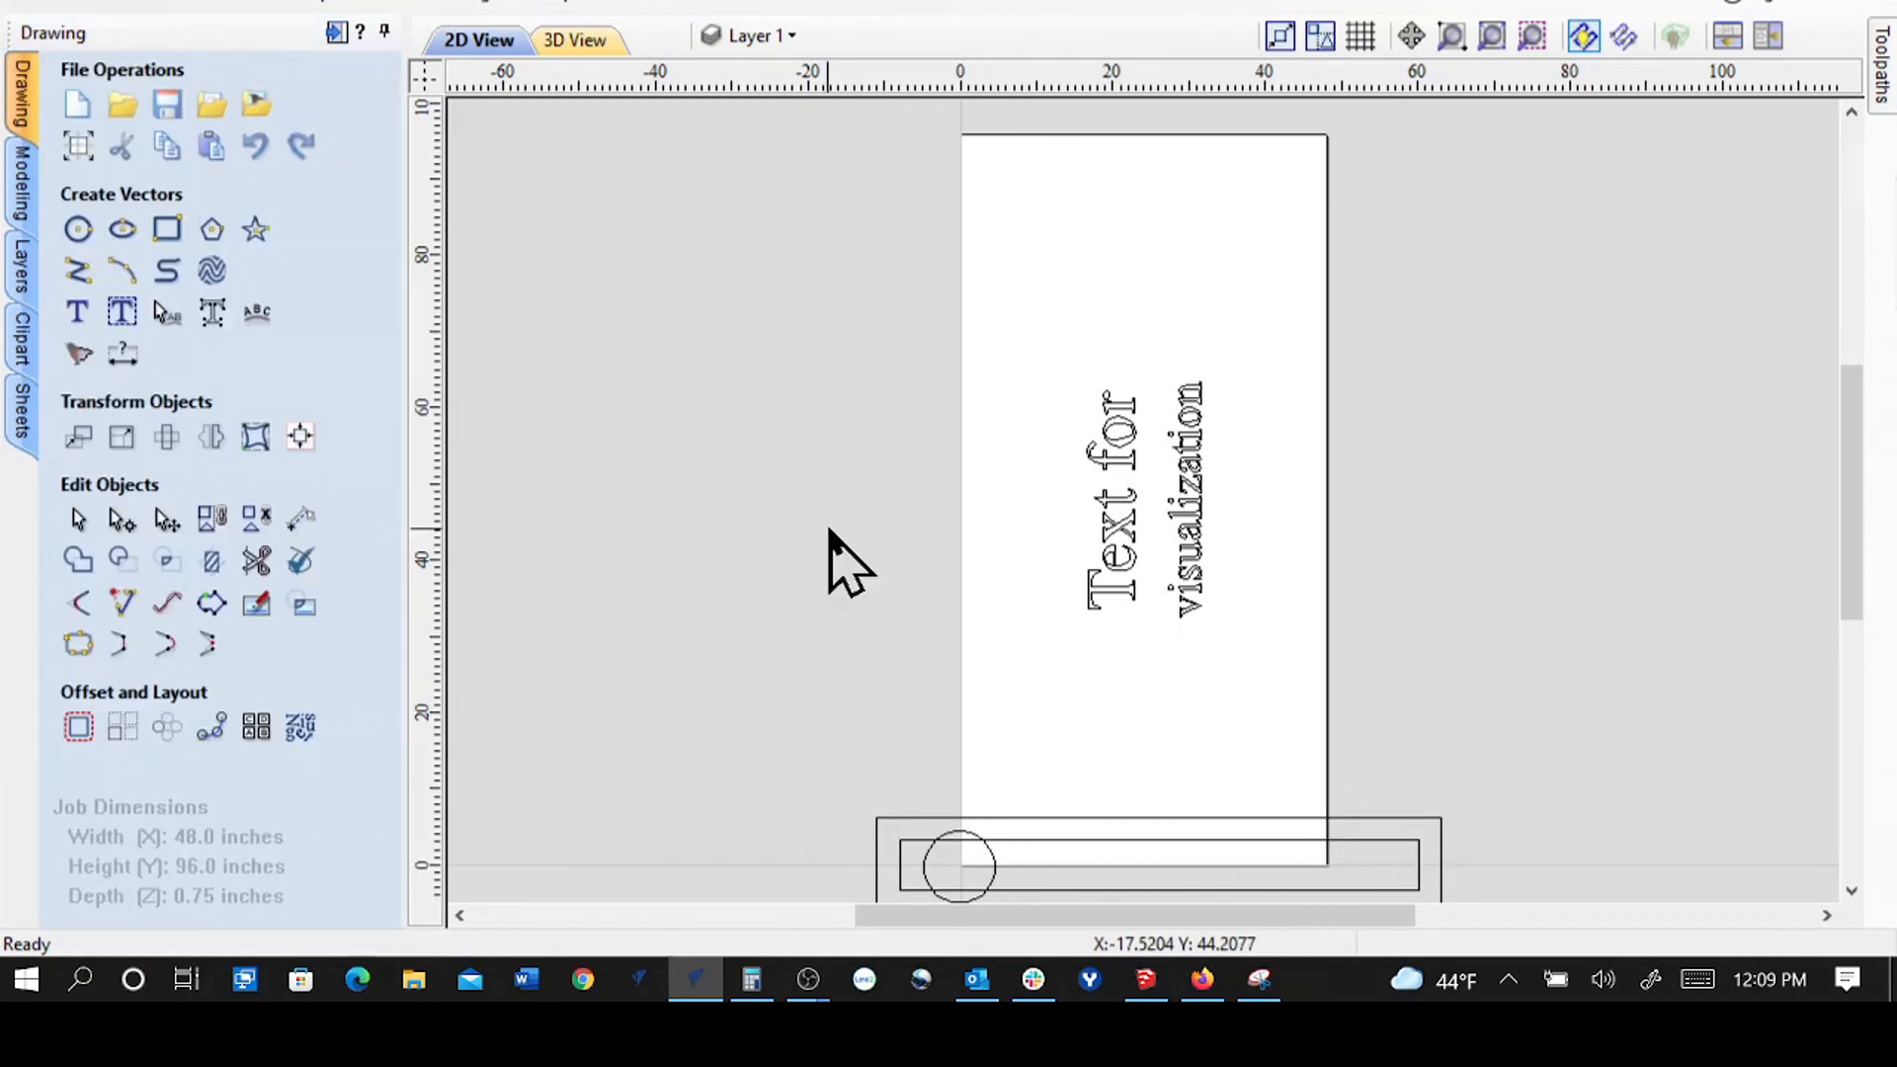